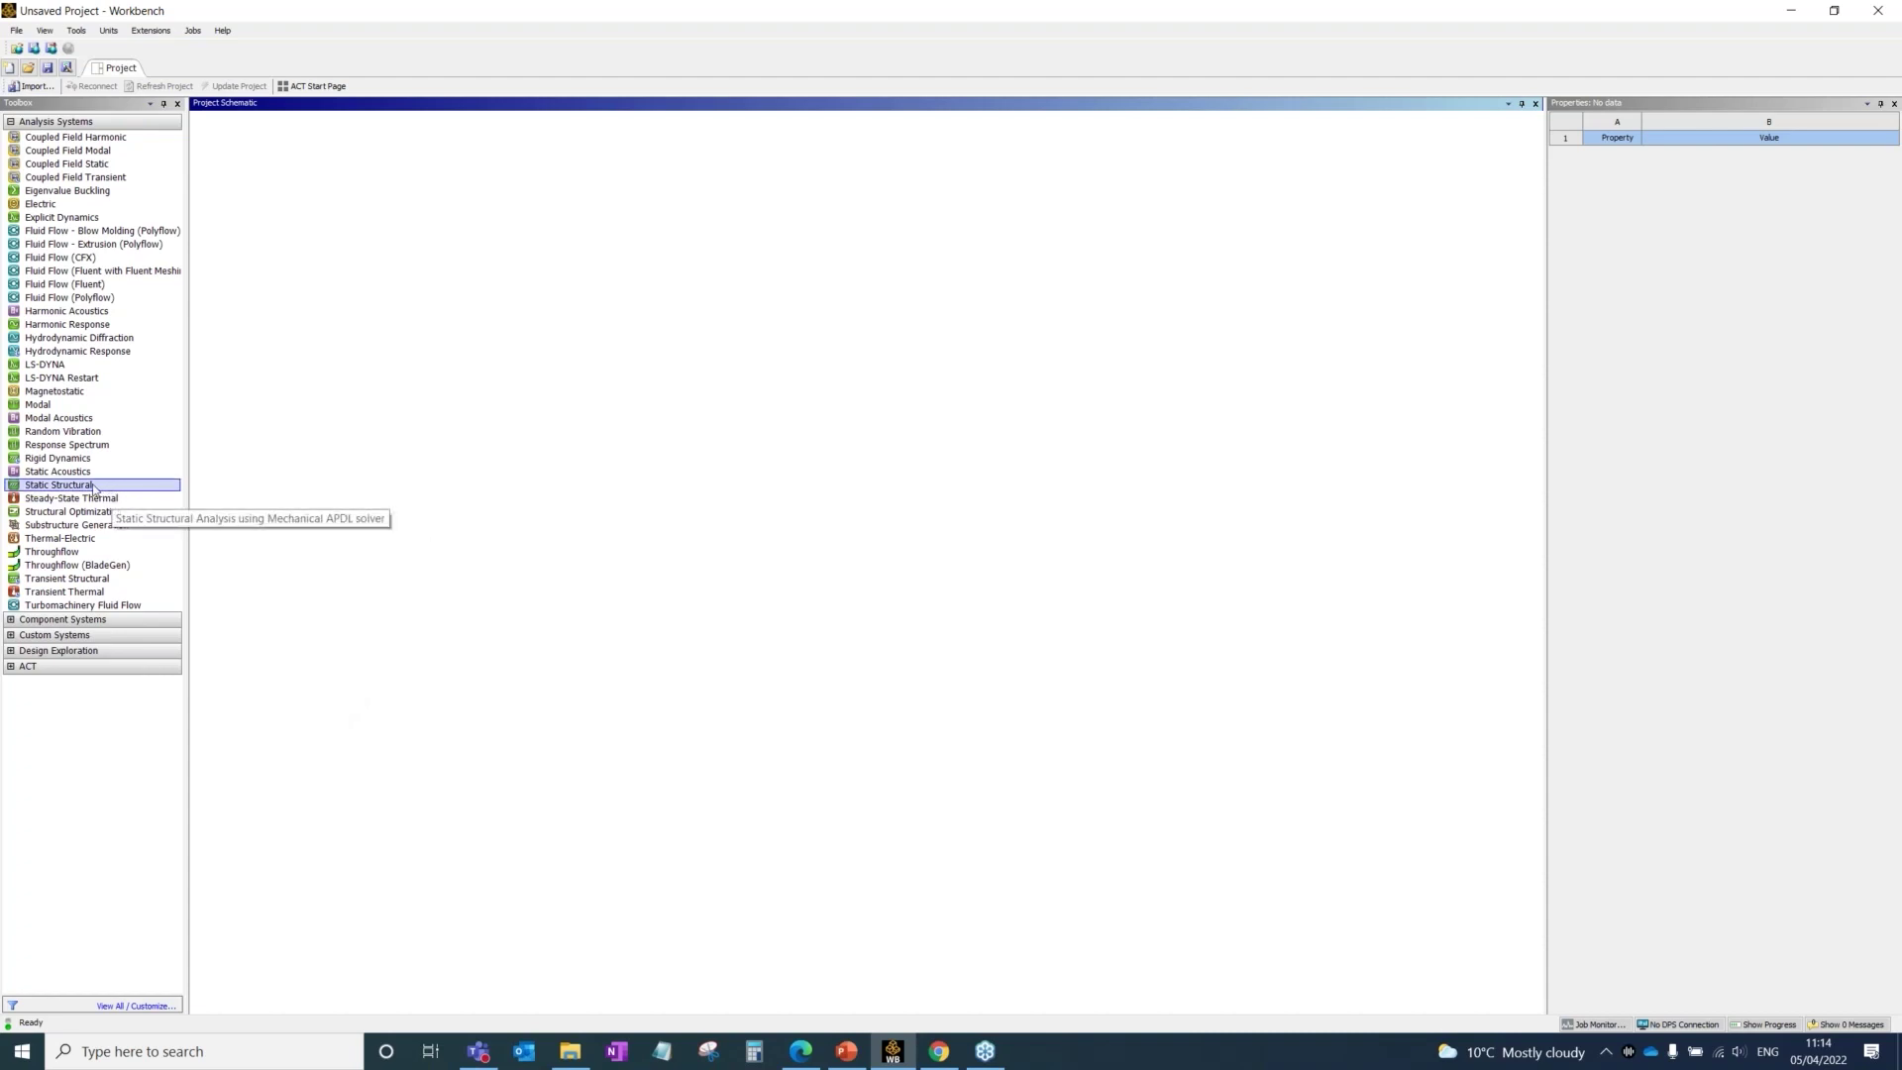
Step: Add a Static Structural system to the project and import Clutch Housing - Full Model.stp as its geometry
drag(94, 487, 285, 188)
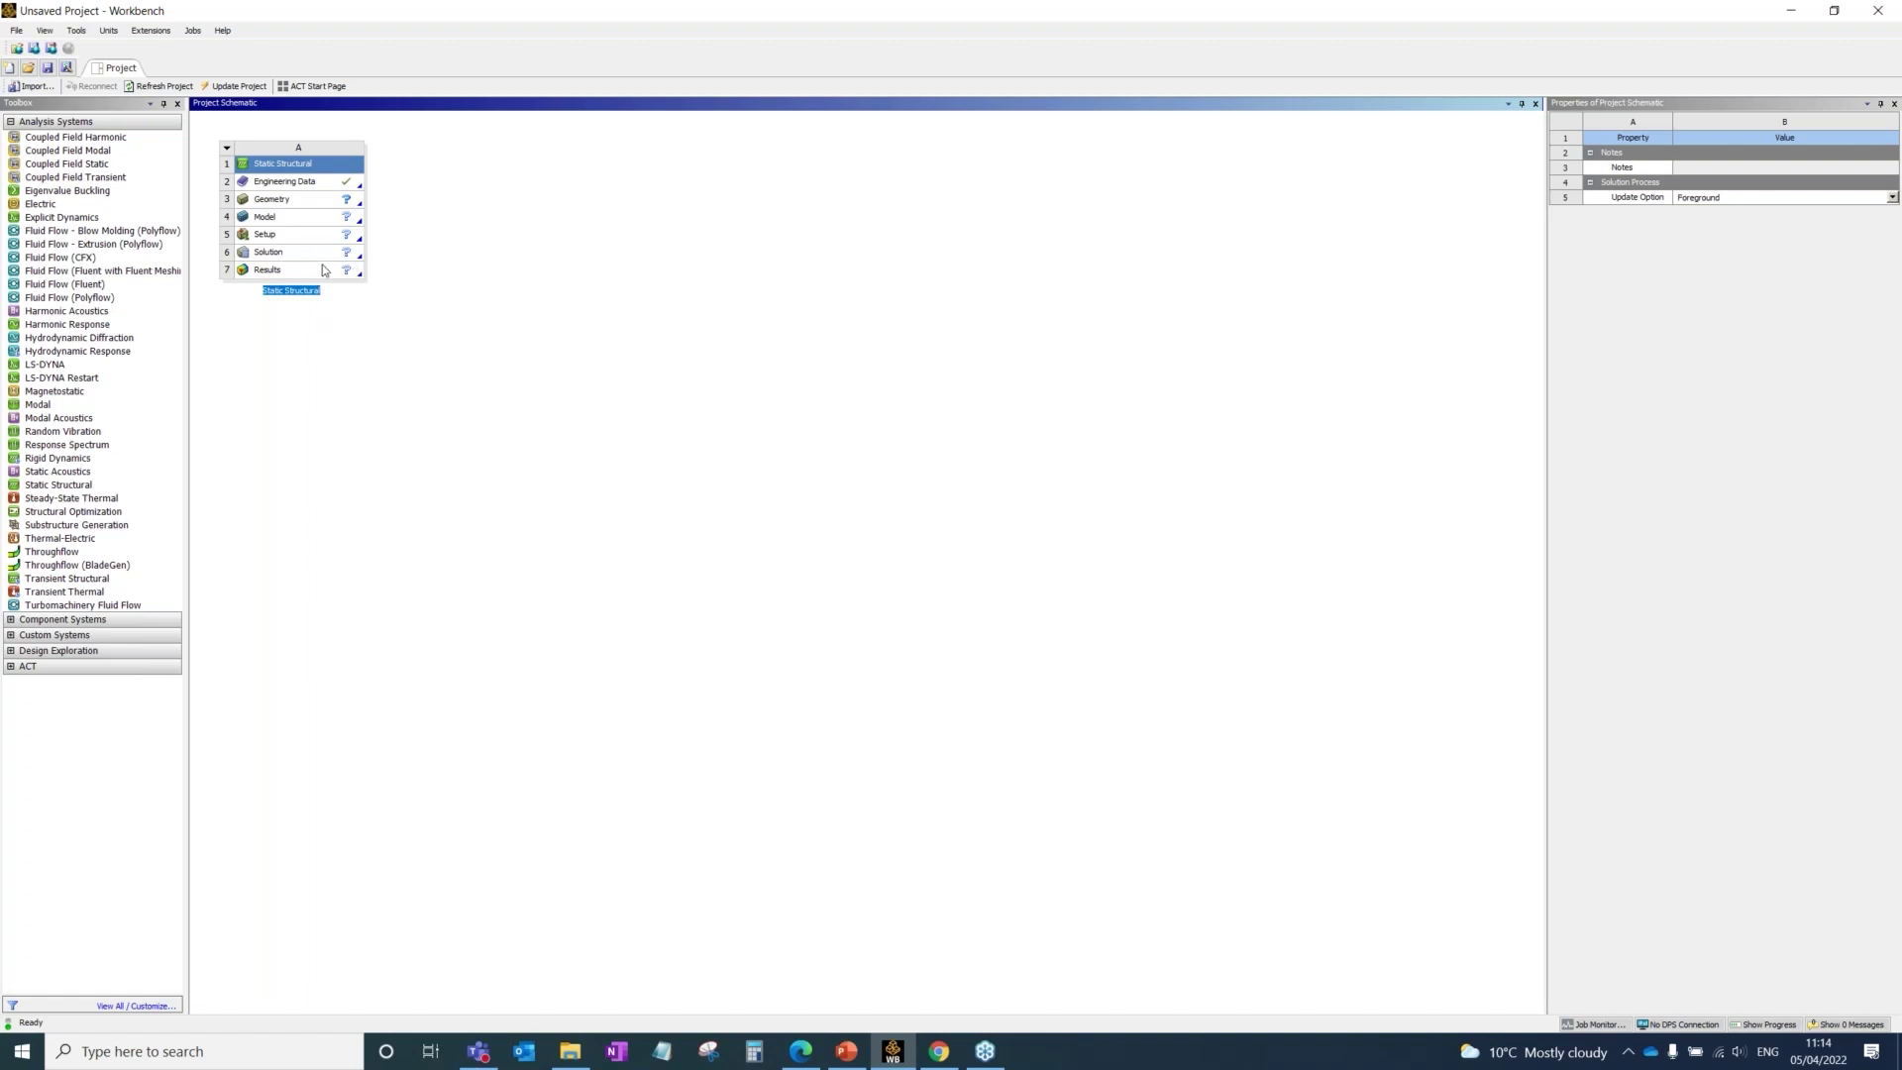
right_click(317, 201)
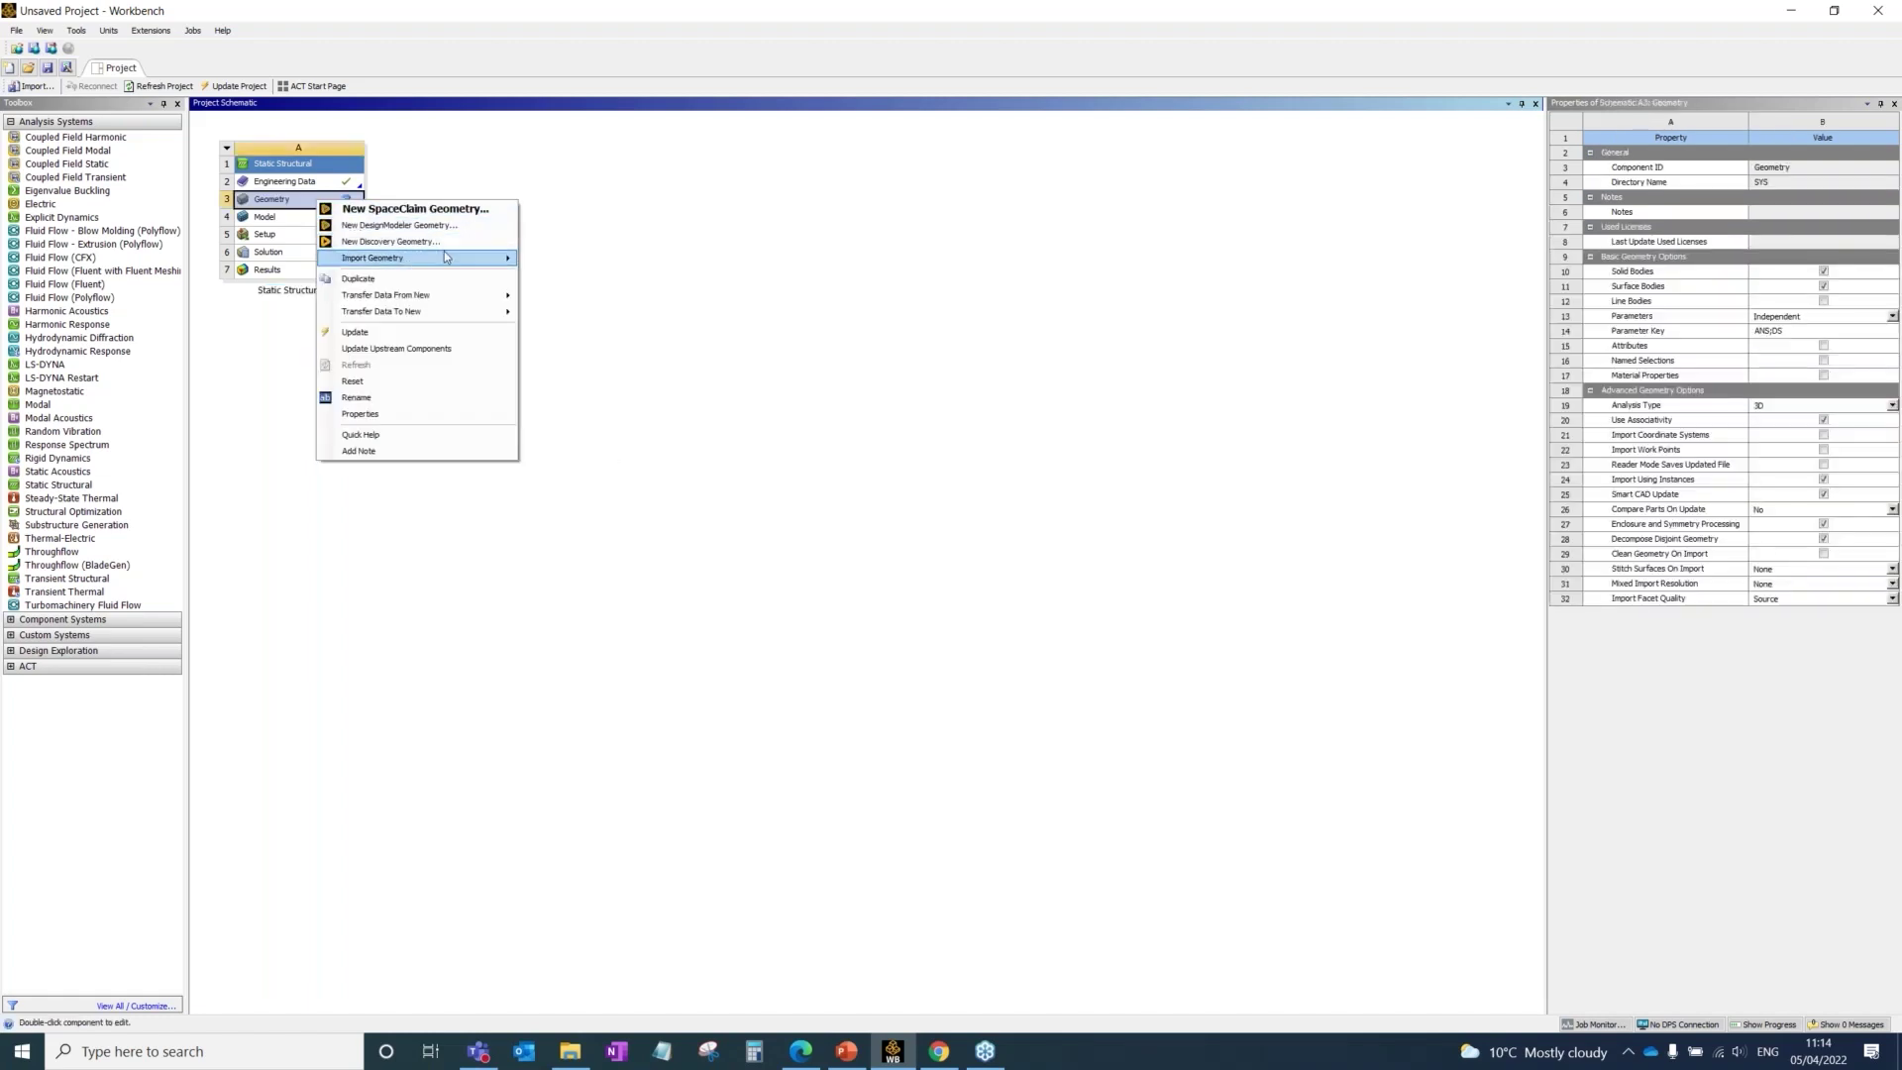
mouse_move(445, 257)
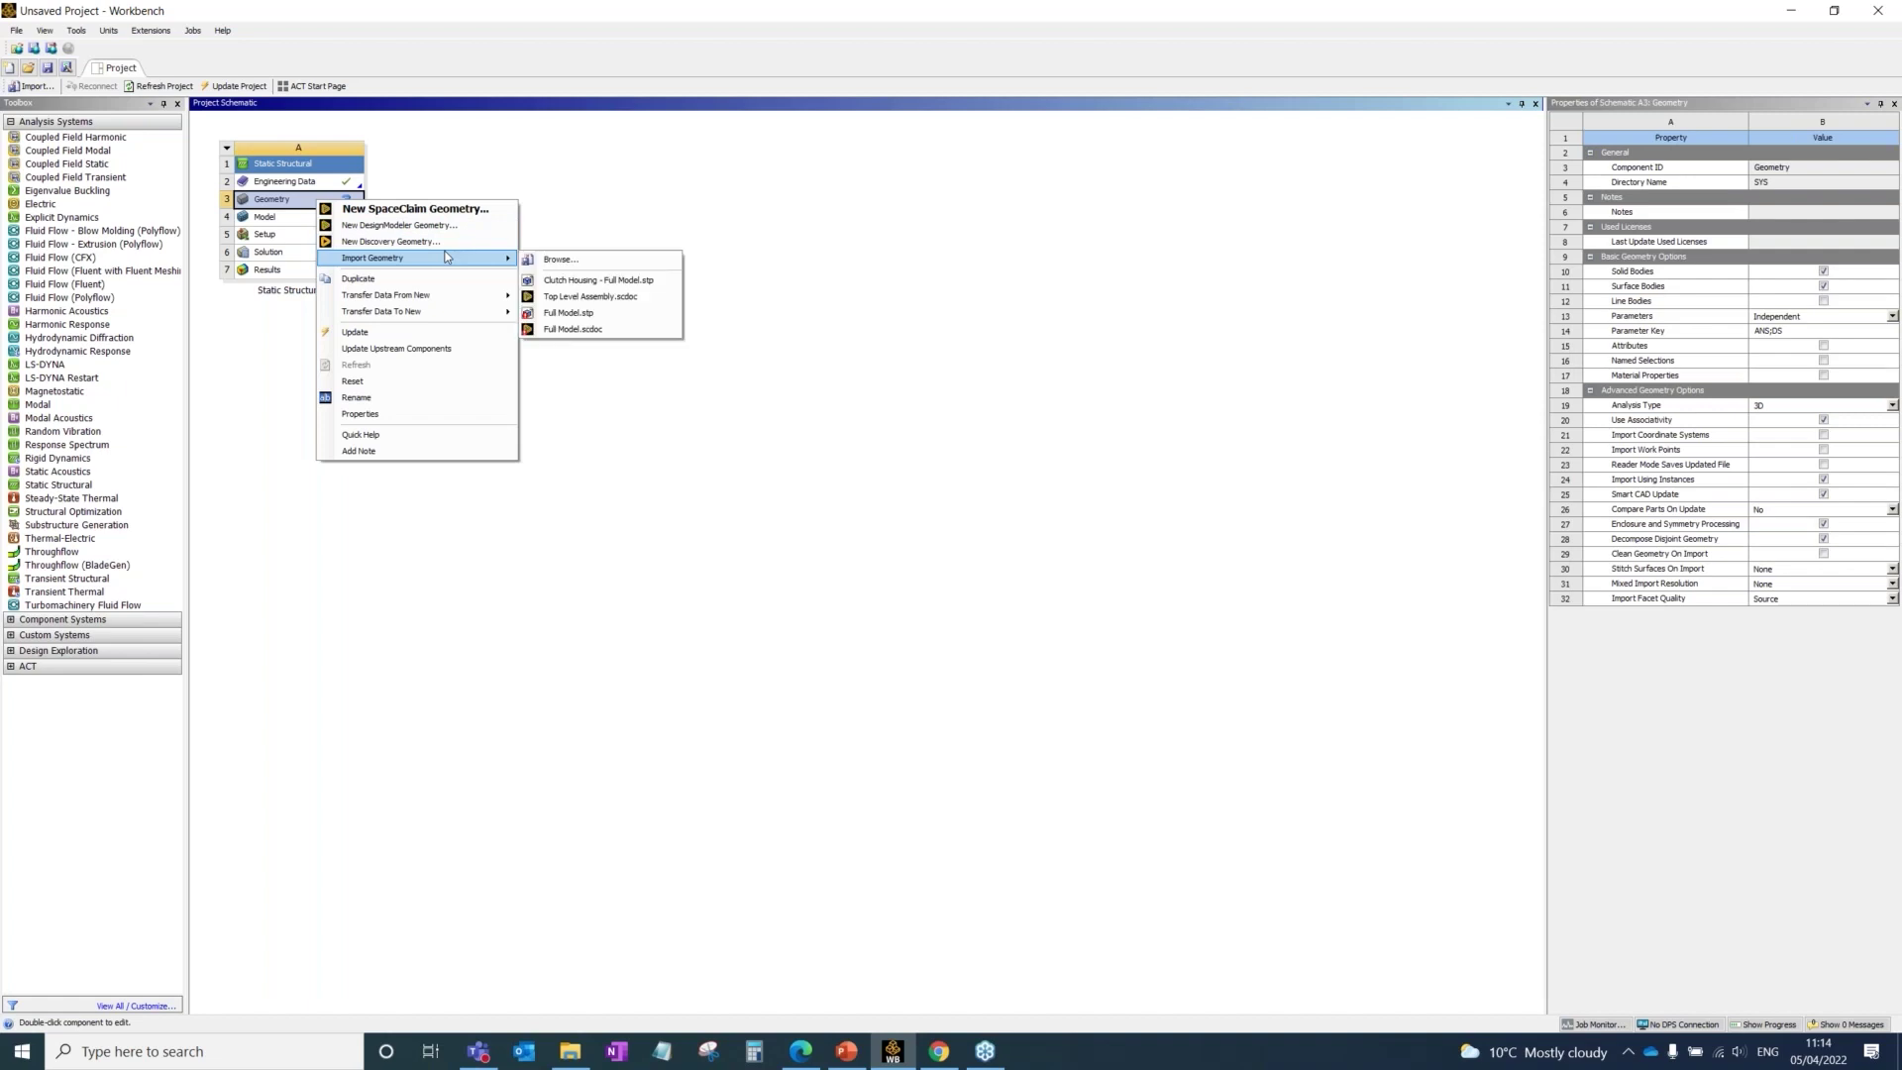
click(576, 261)
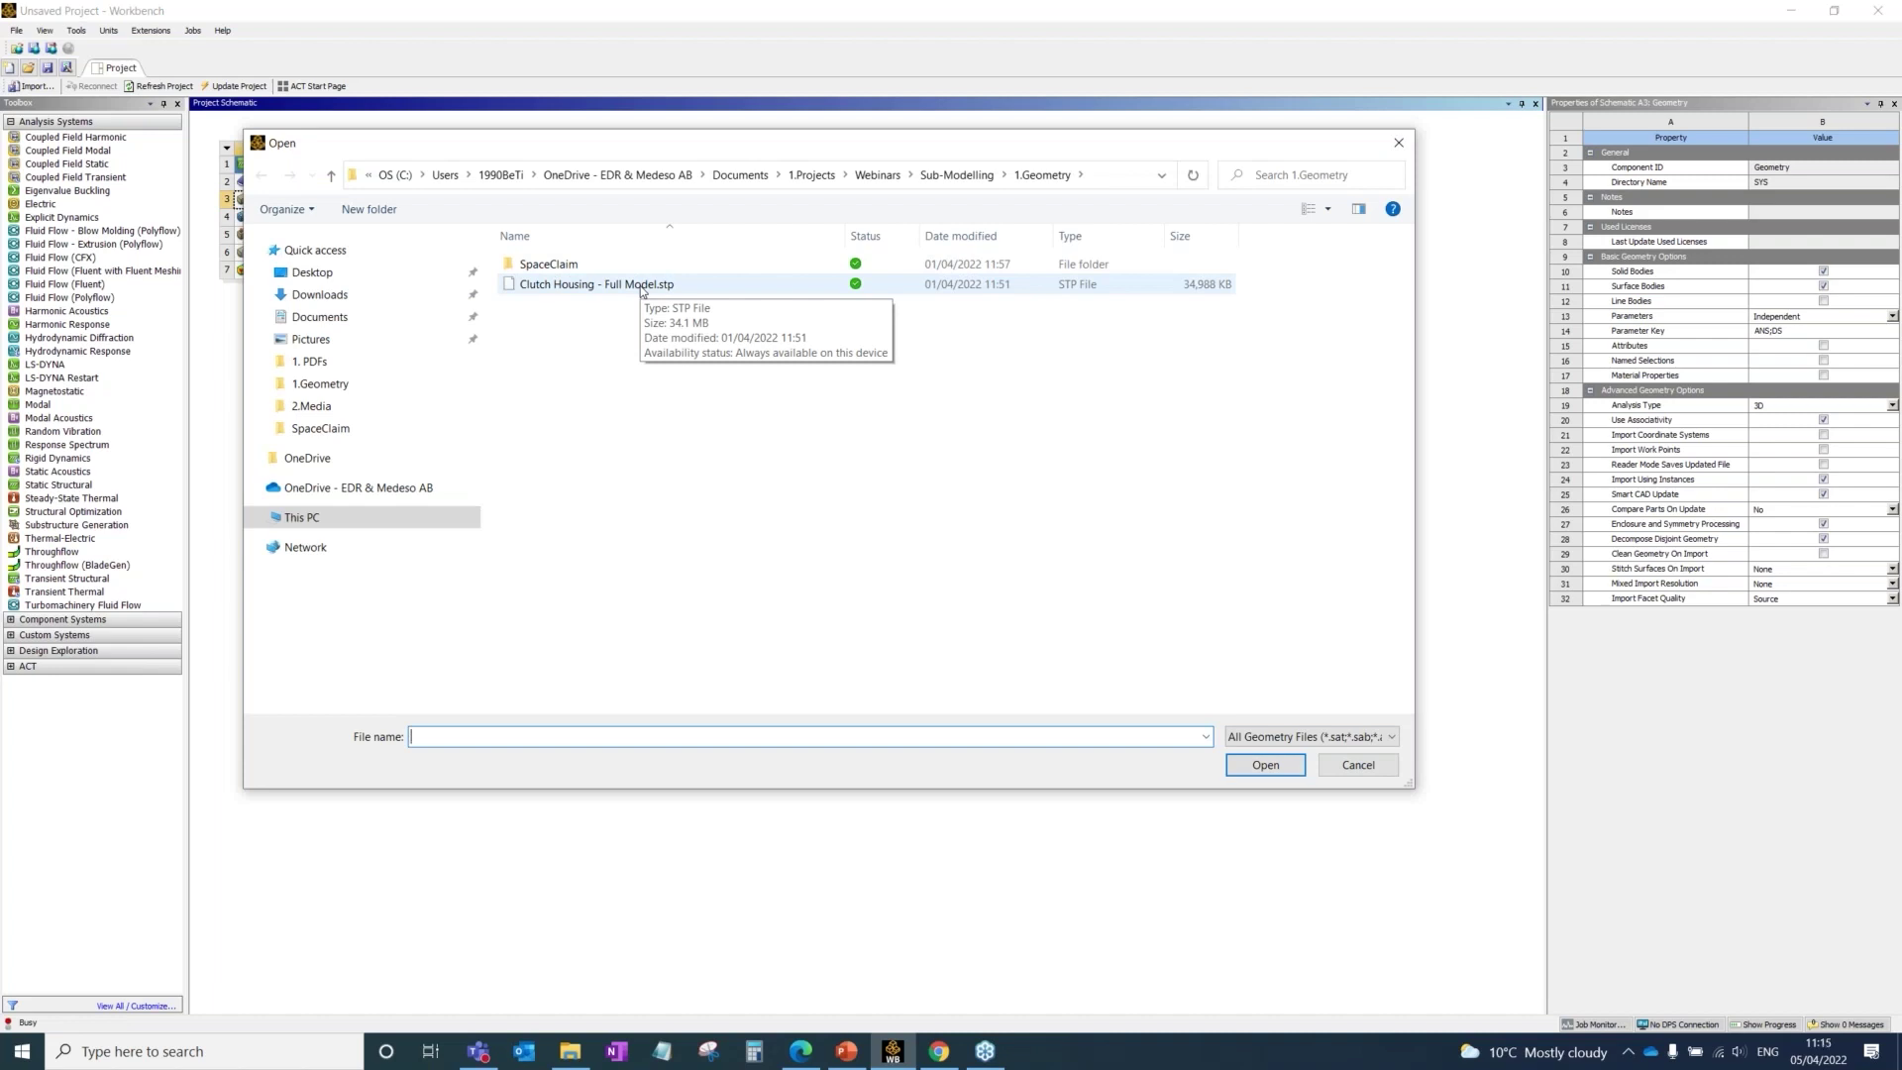
click(642, 286)
click(1265, 768)
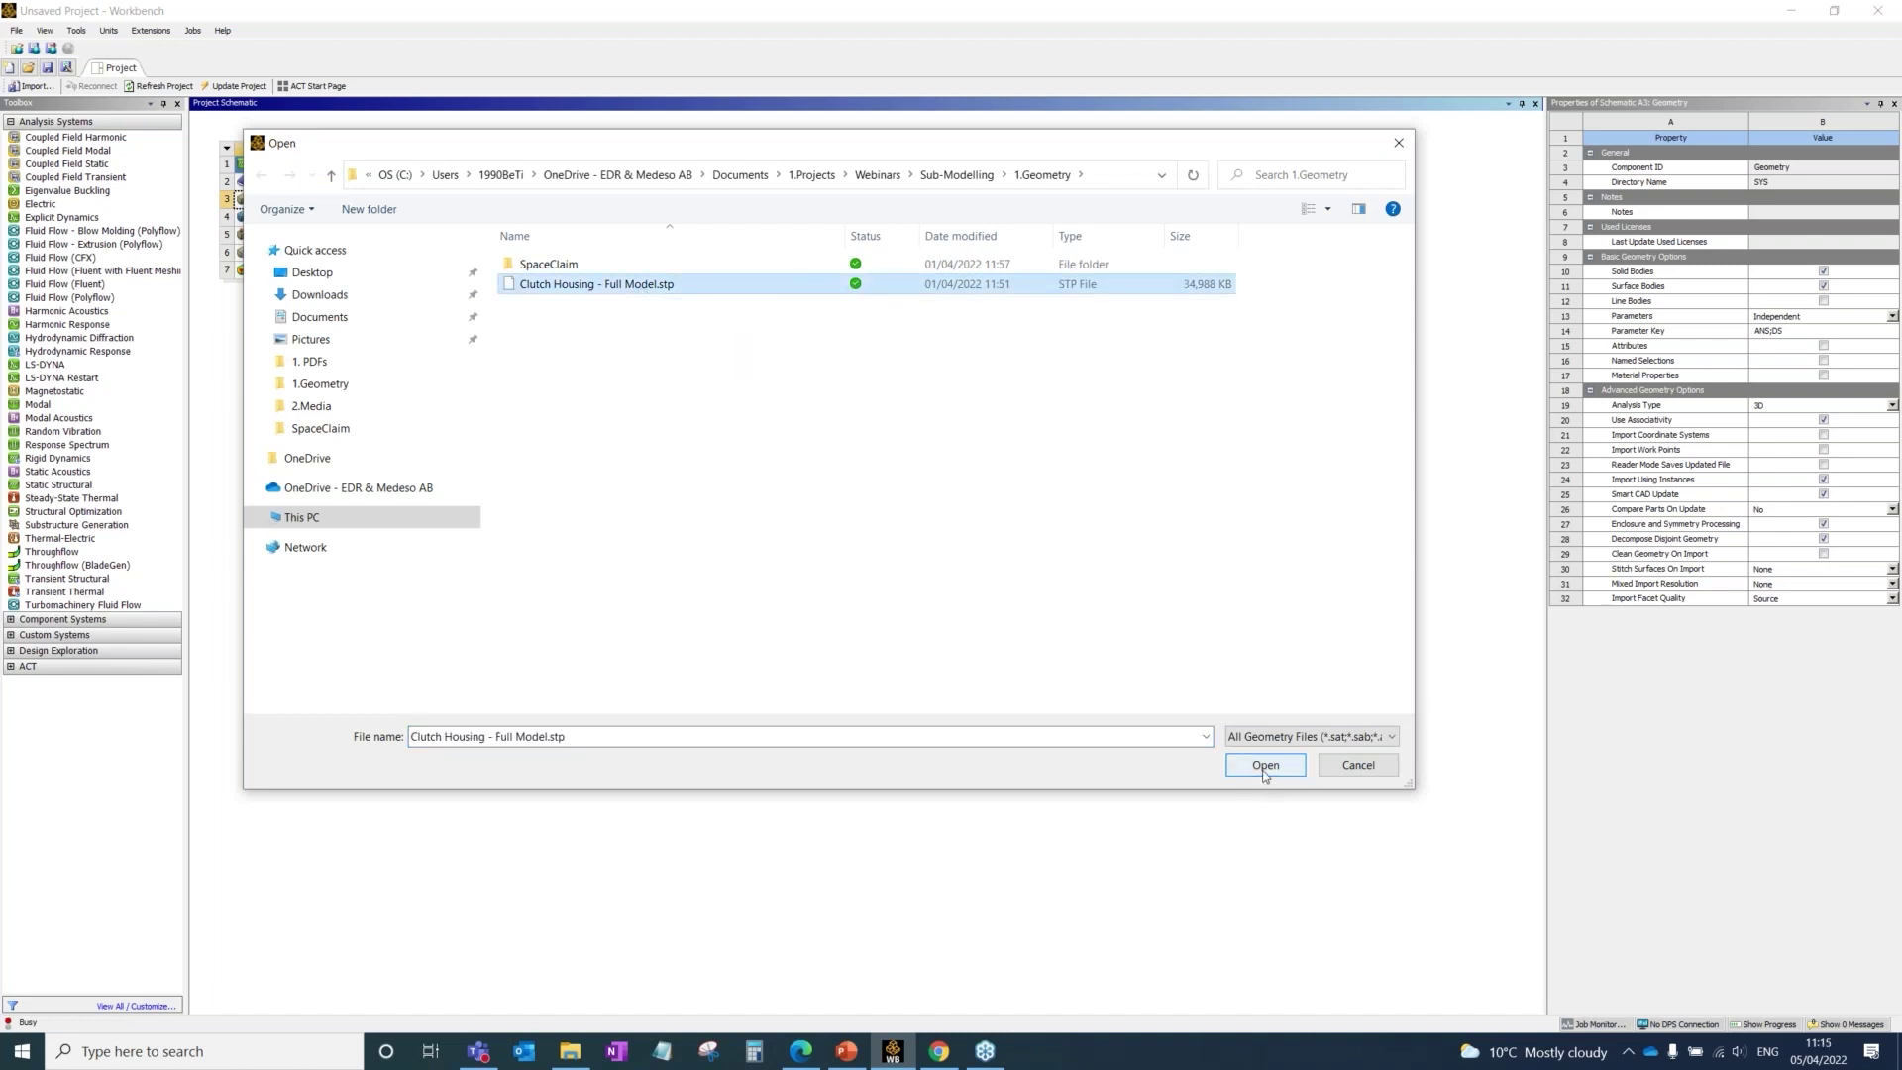
click(695, 448)
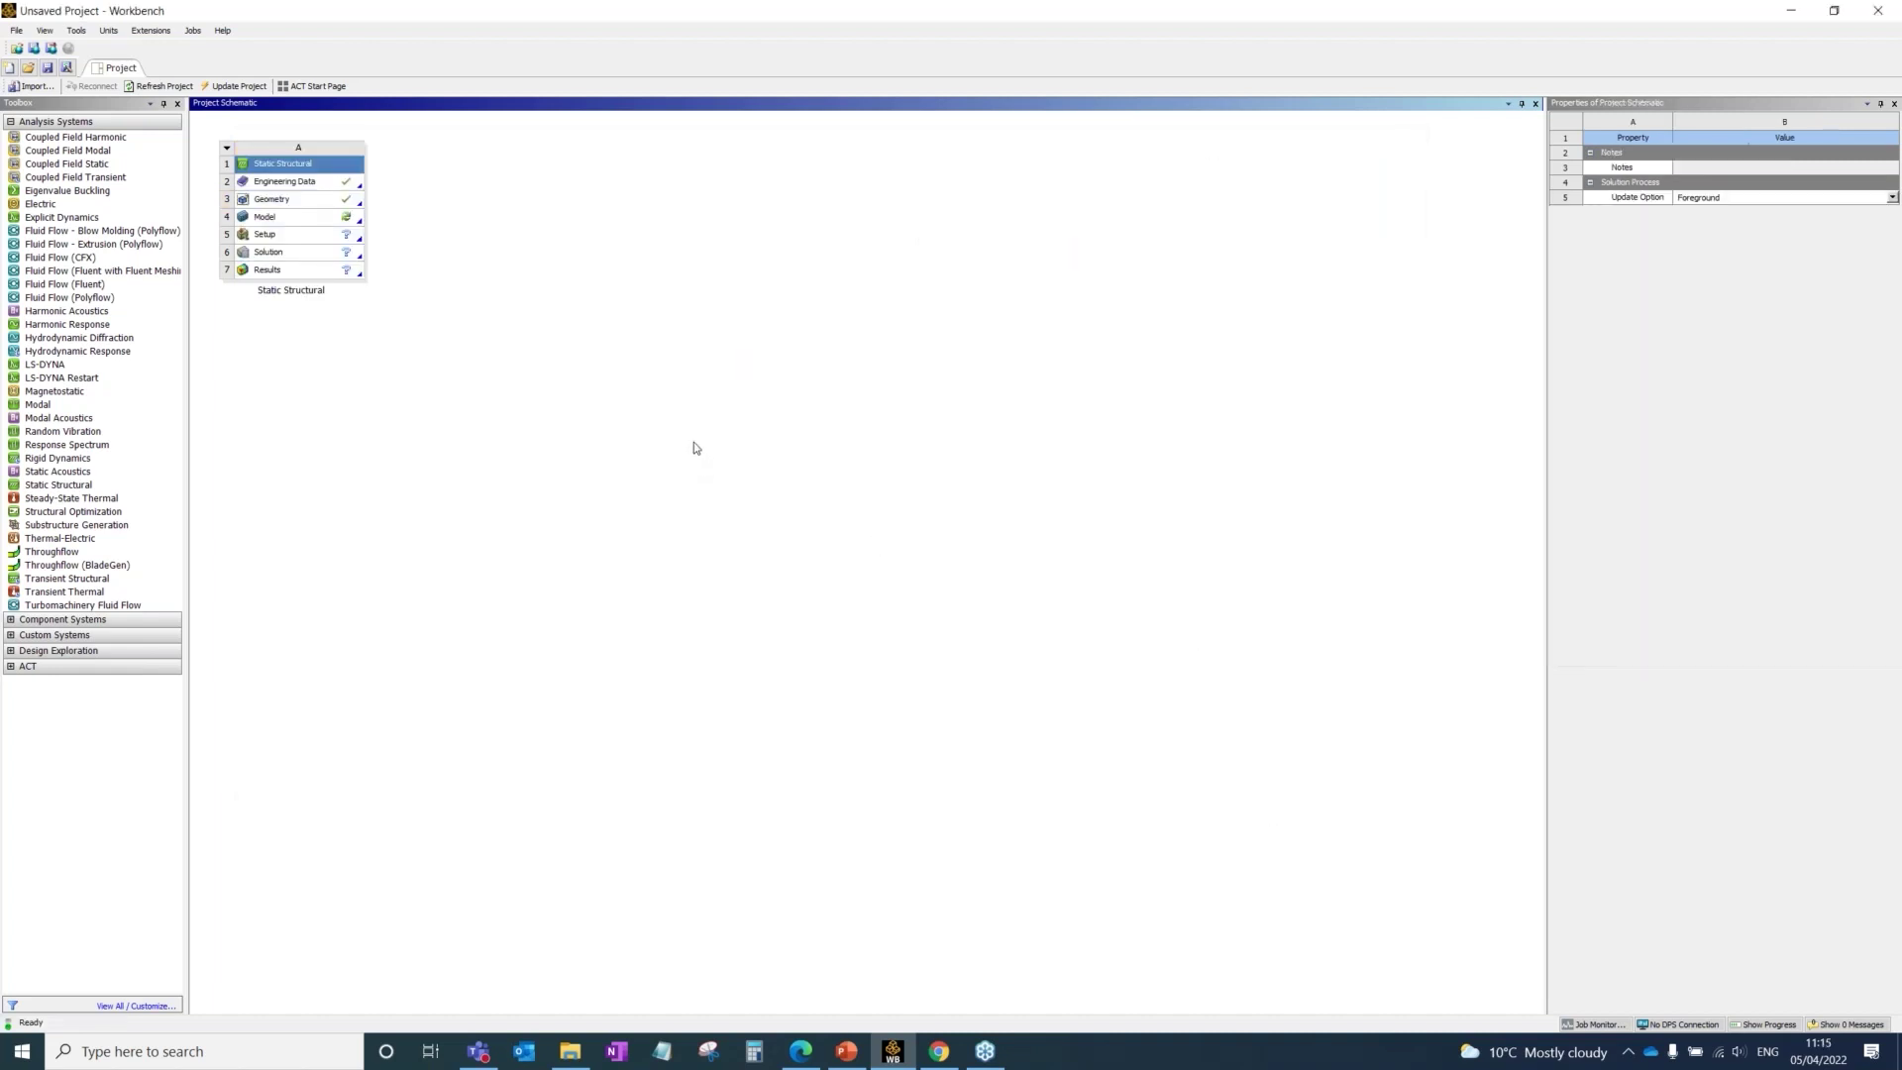
Step: Open the Static Structural model in Mechanical and look over the clutch housing and frame assembly
double_click(295, 218)
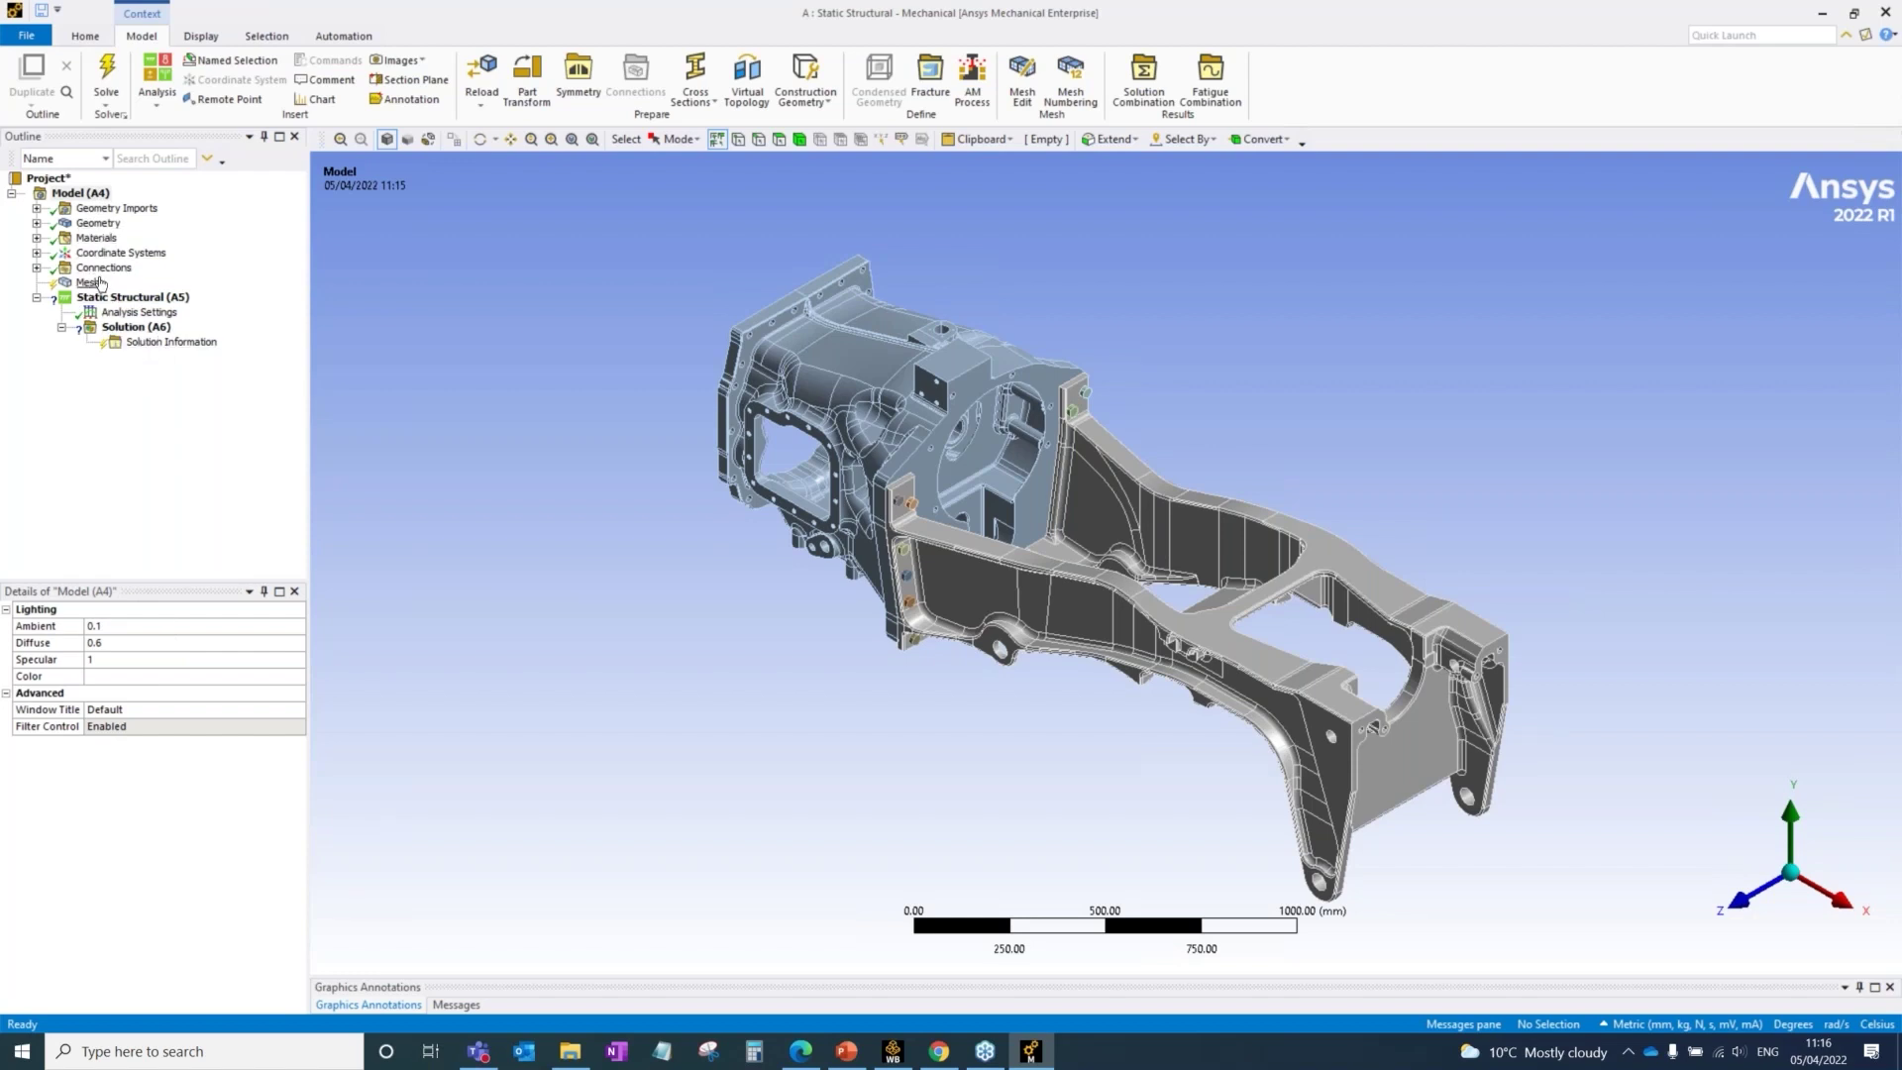
click(93, 283)
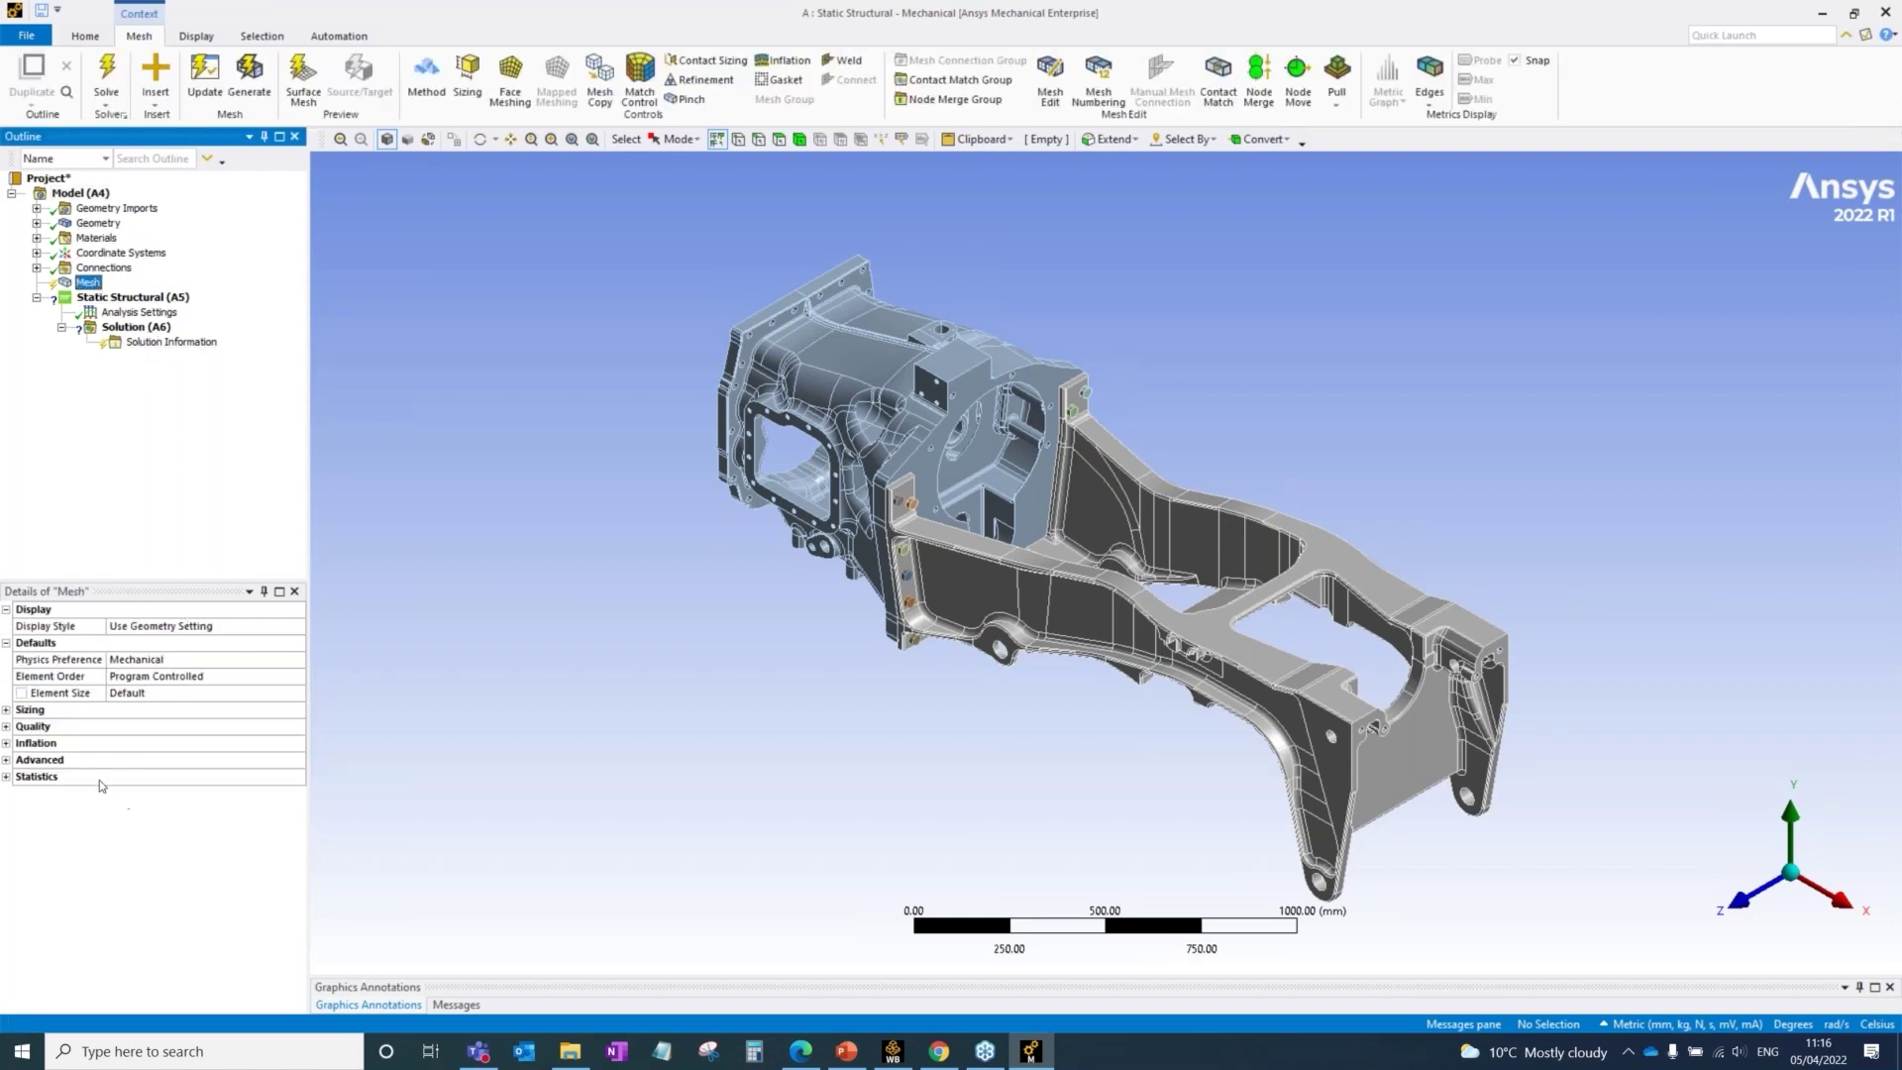
click(81, 193)
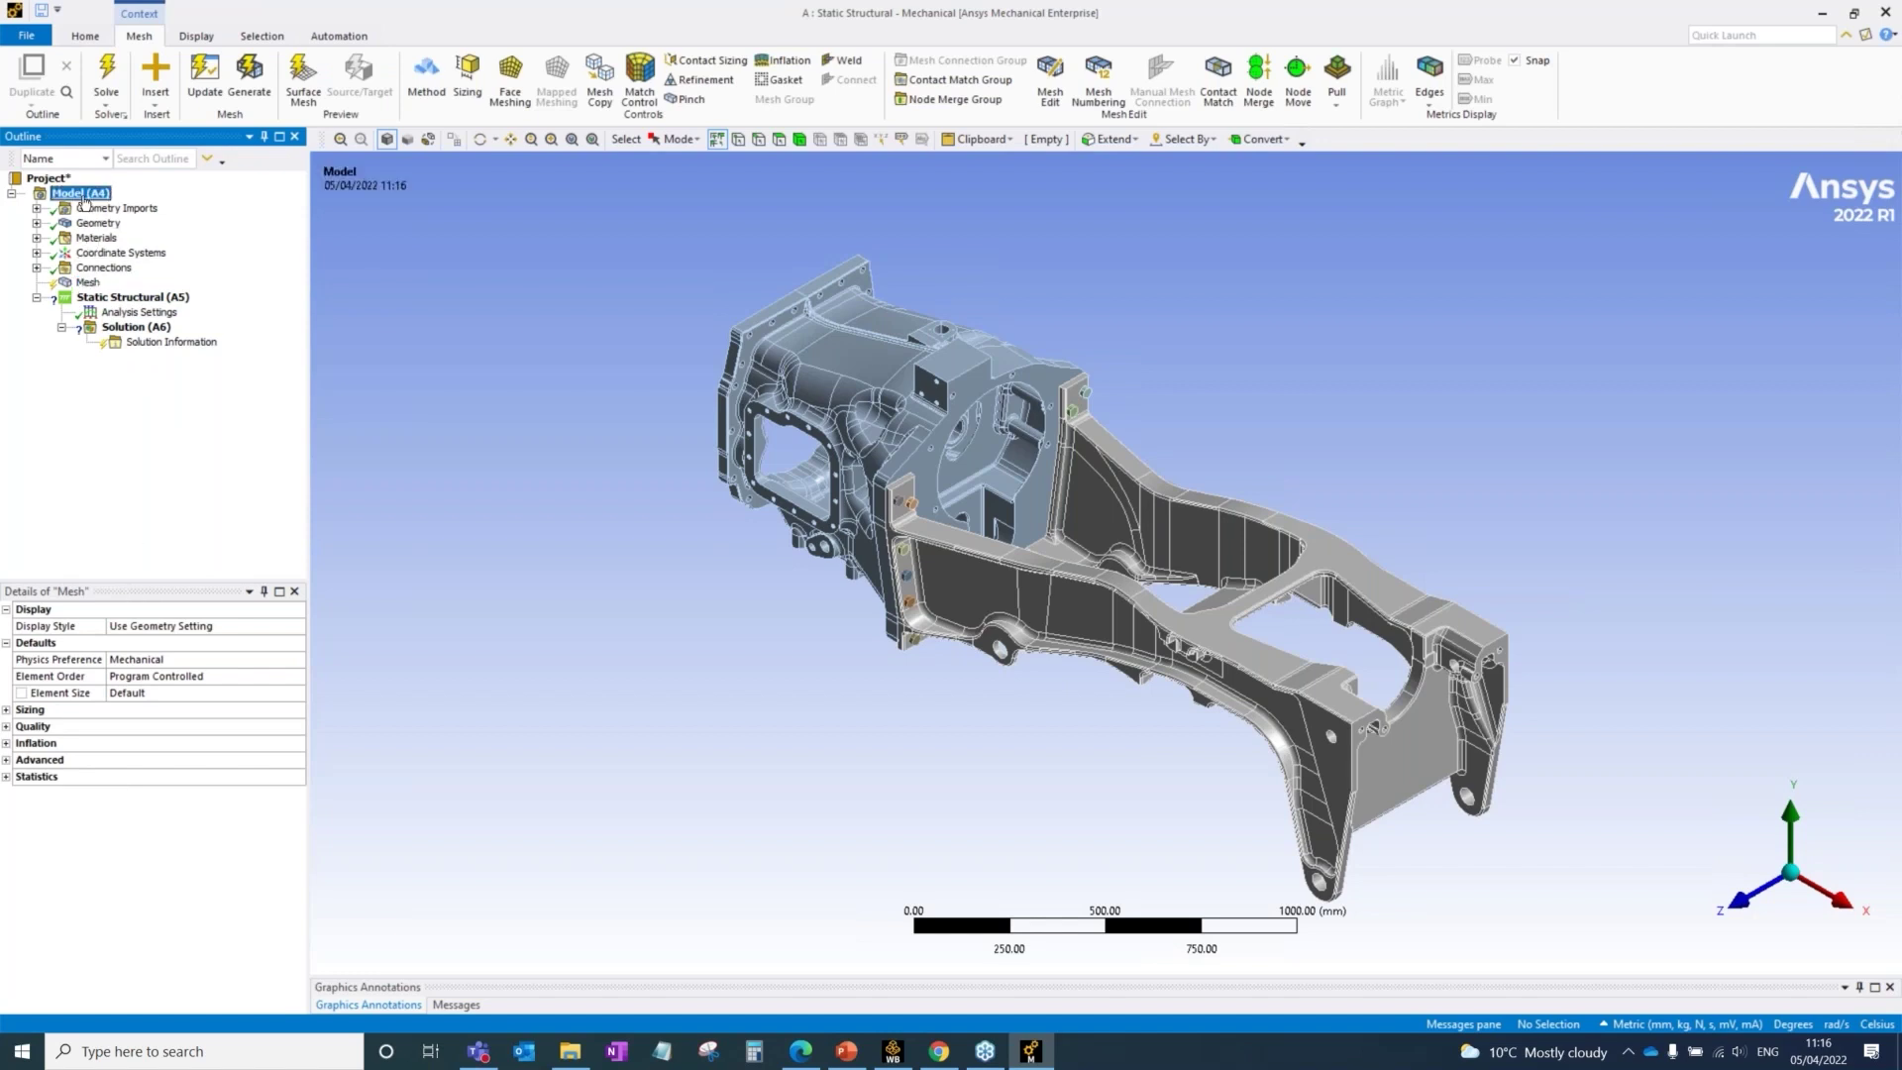
middle_drag(1117, 689, 1126, 647)
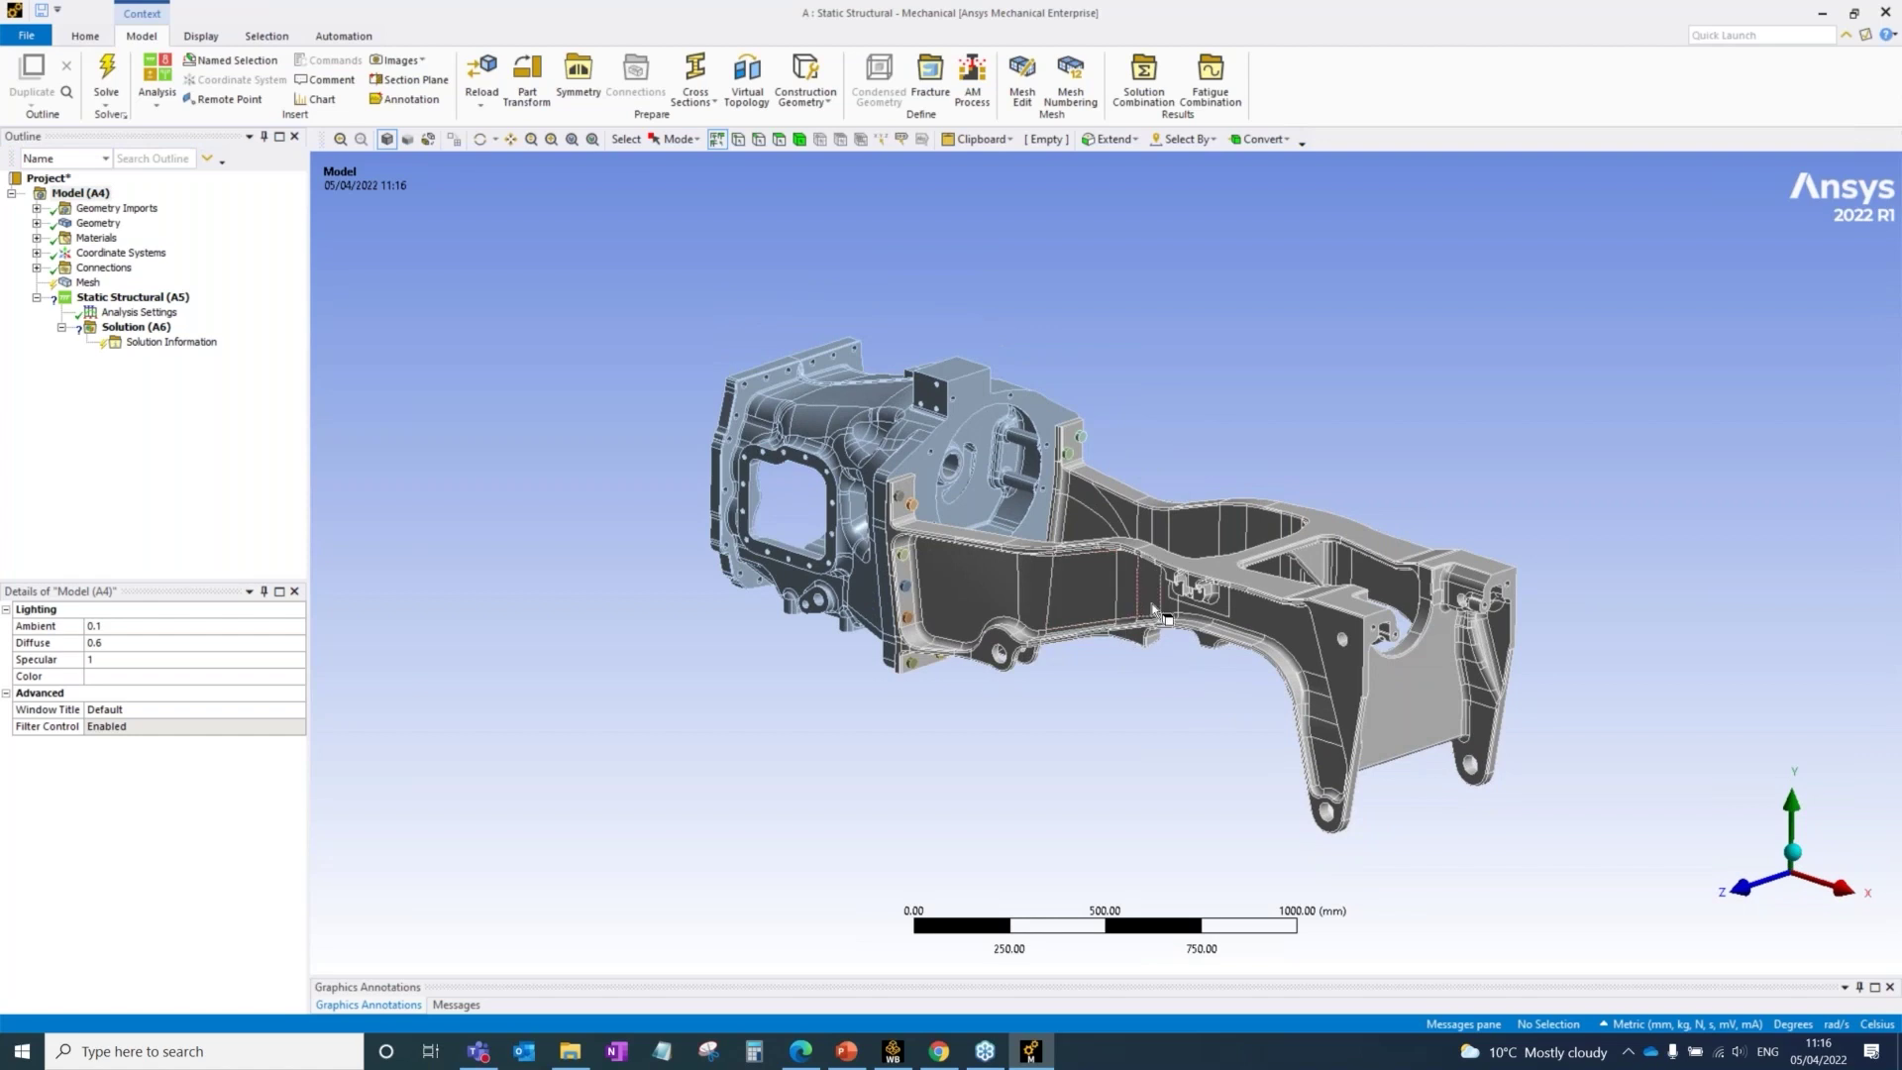
scroll(932, 394, up, 2)
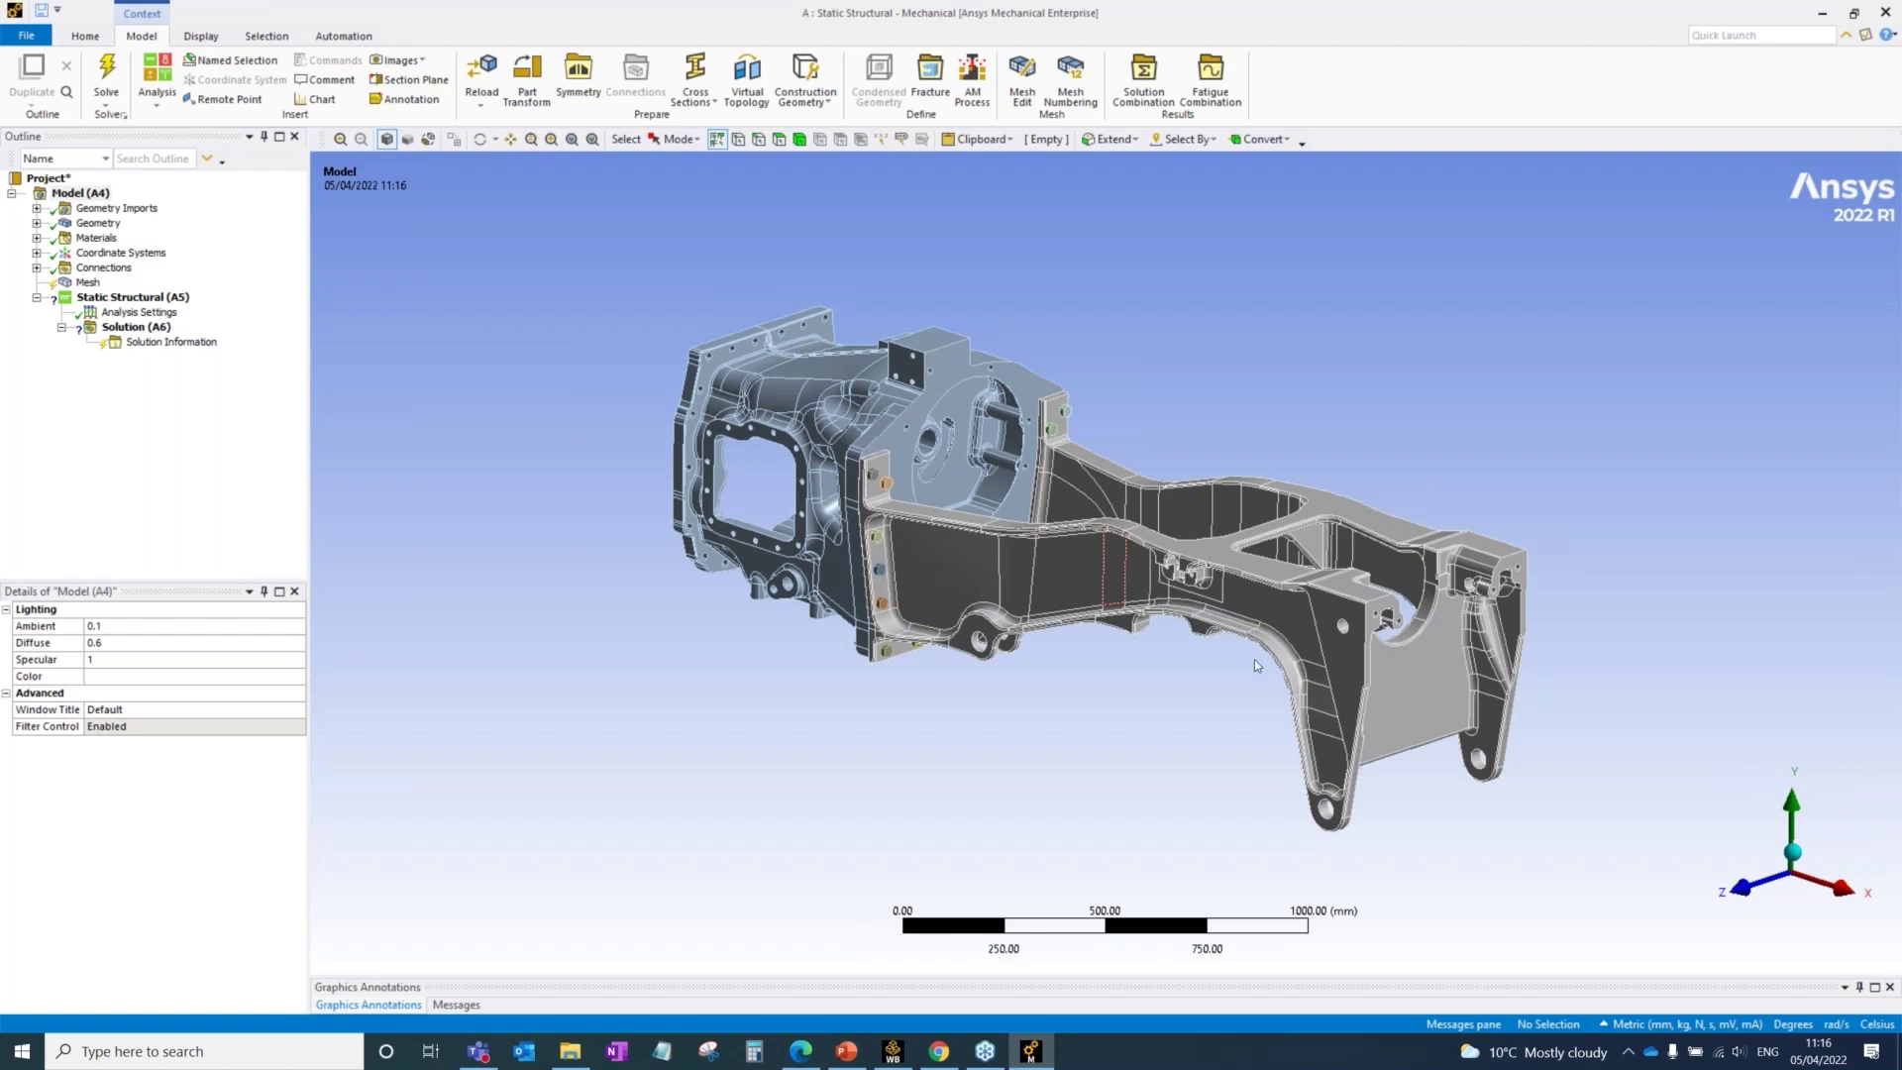
middle_drag(1123, 580, 1132, 585)
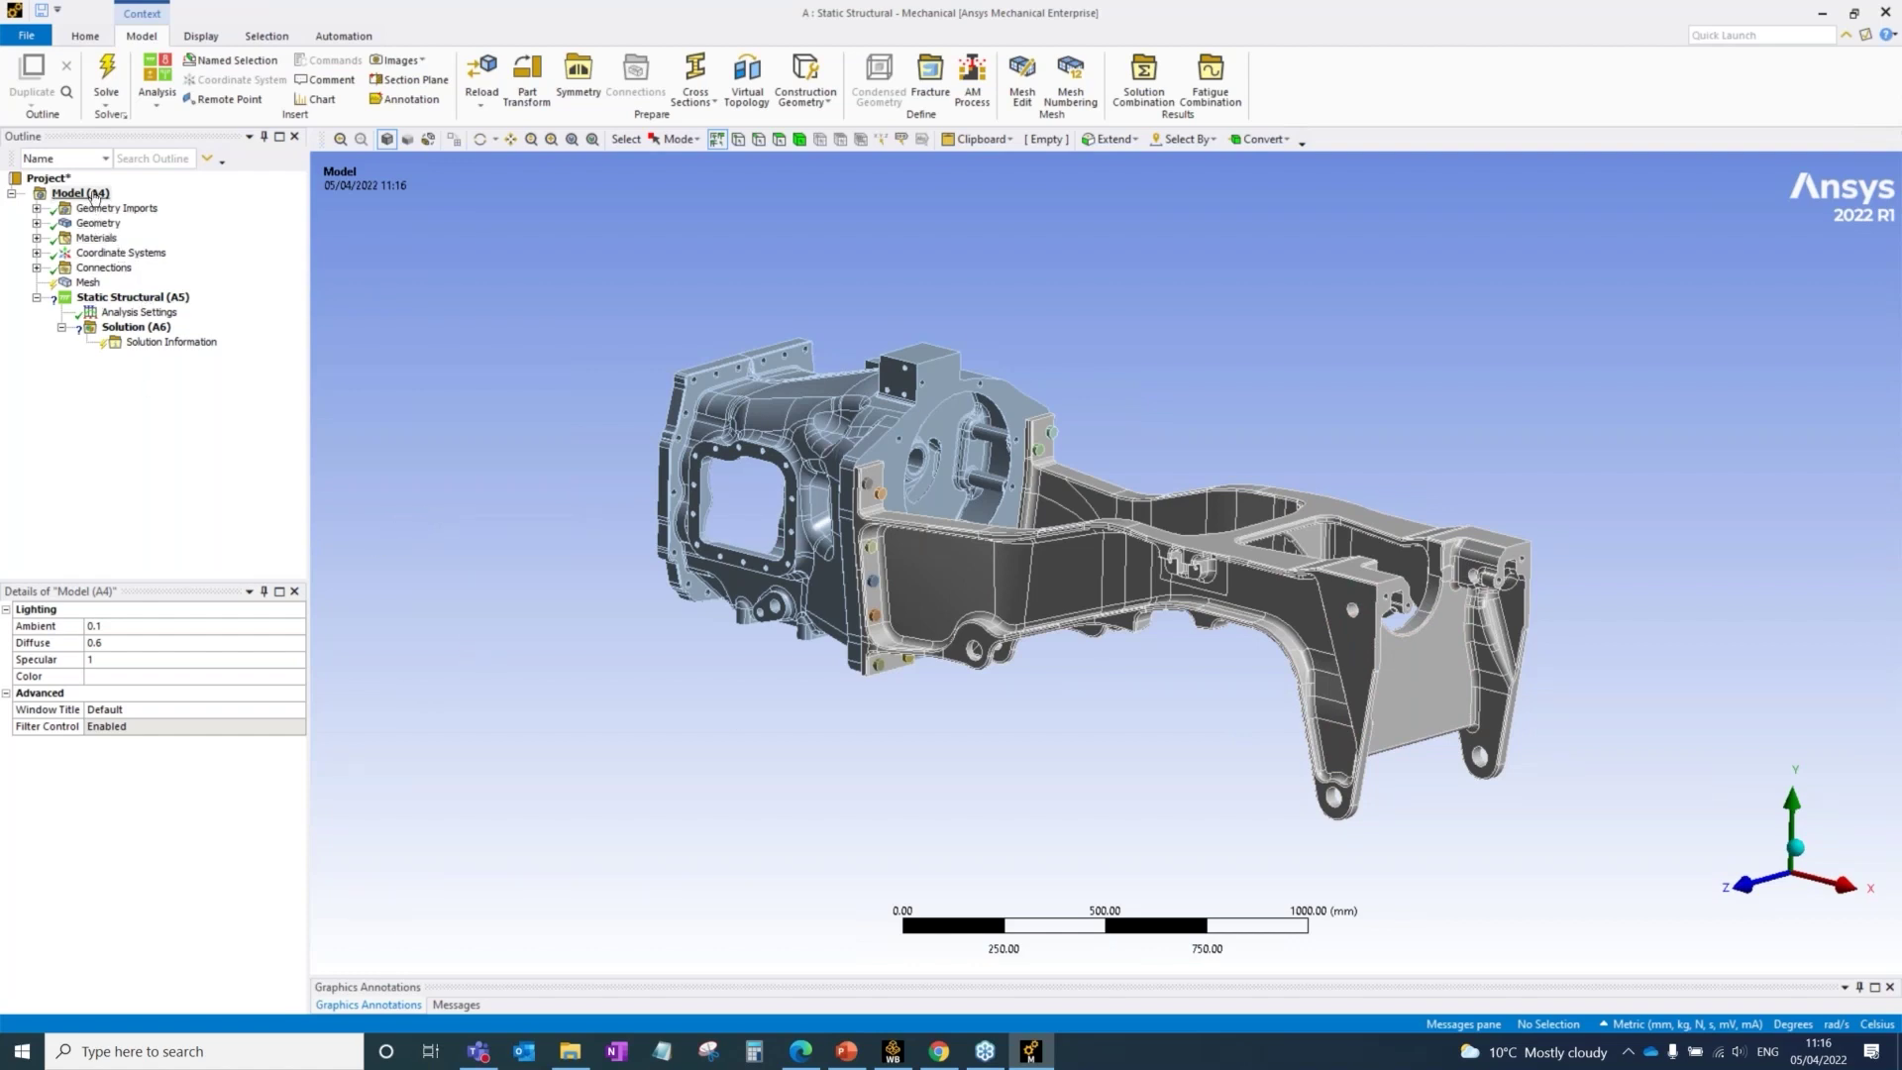
Step: Examine the individual bodies of the geometry, from the large frame to the small bolts, and where each one sits
click(98, 224)
click(36, 223)
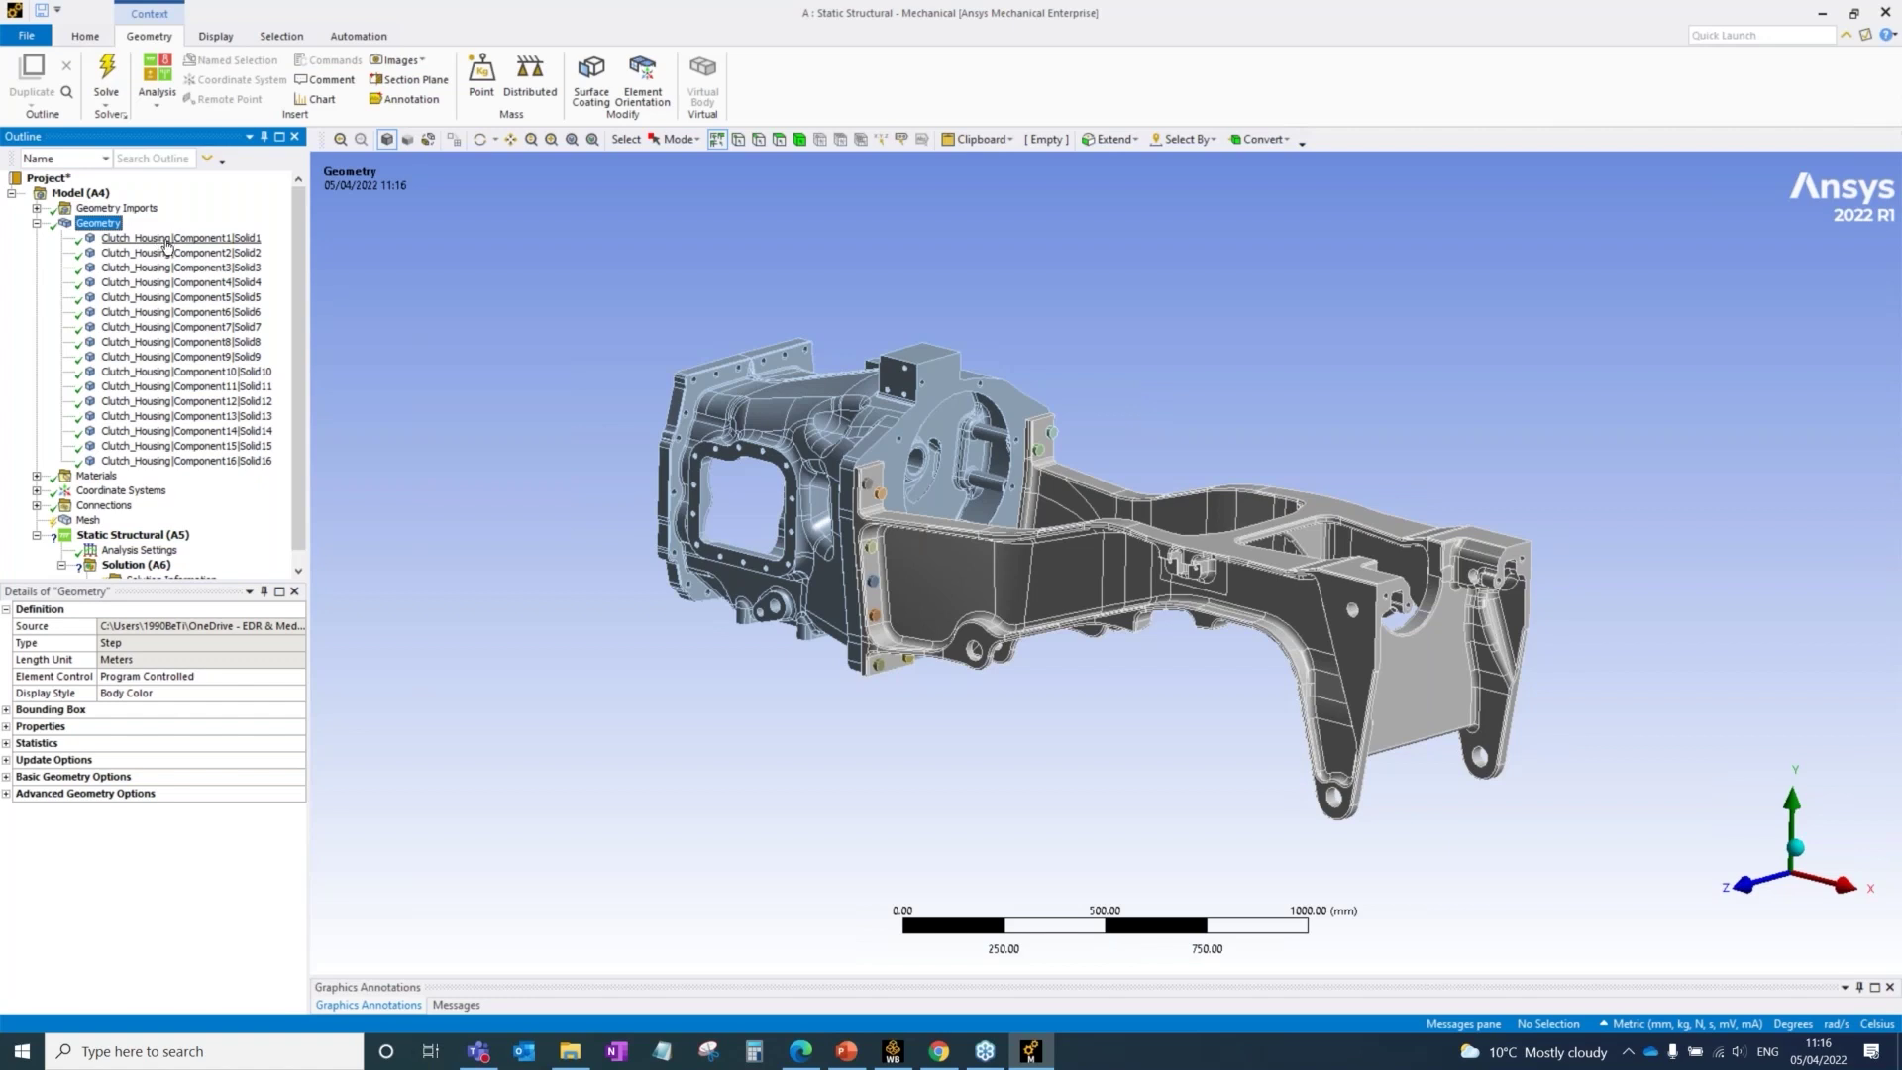
click(163, 239)
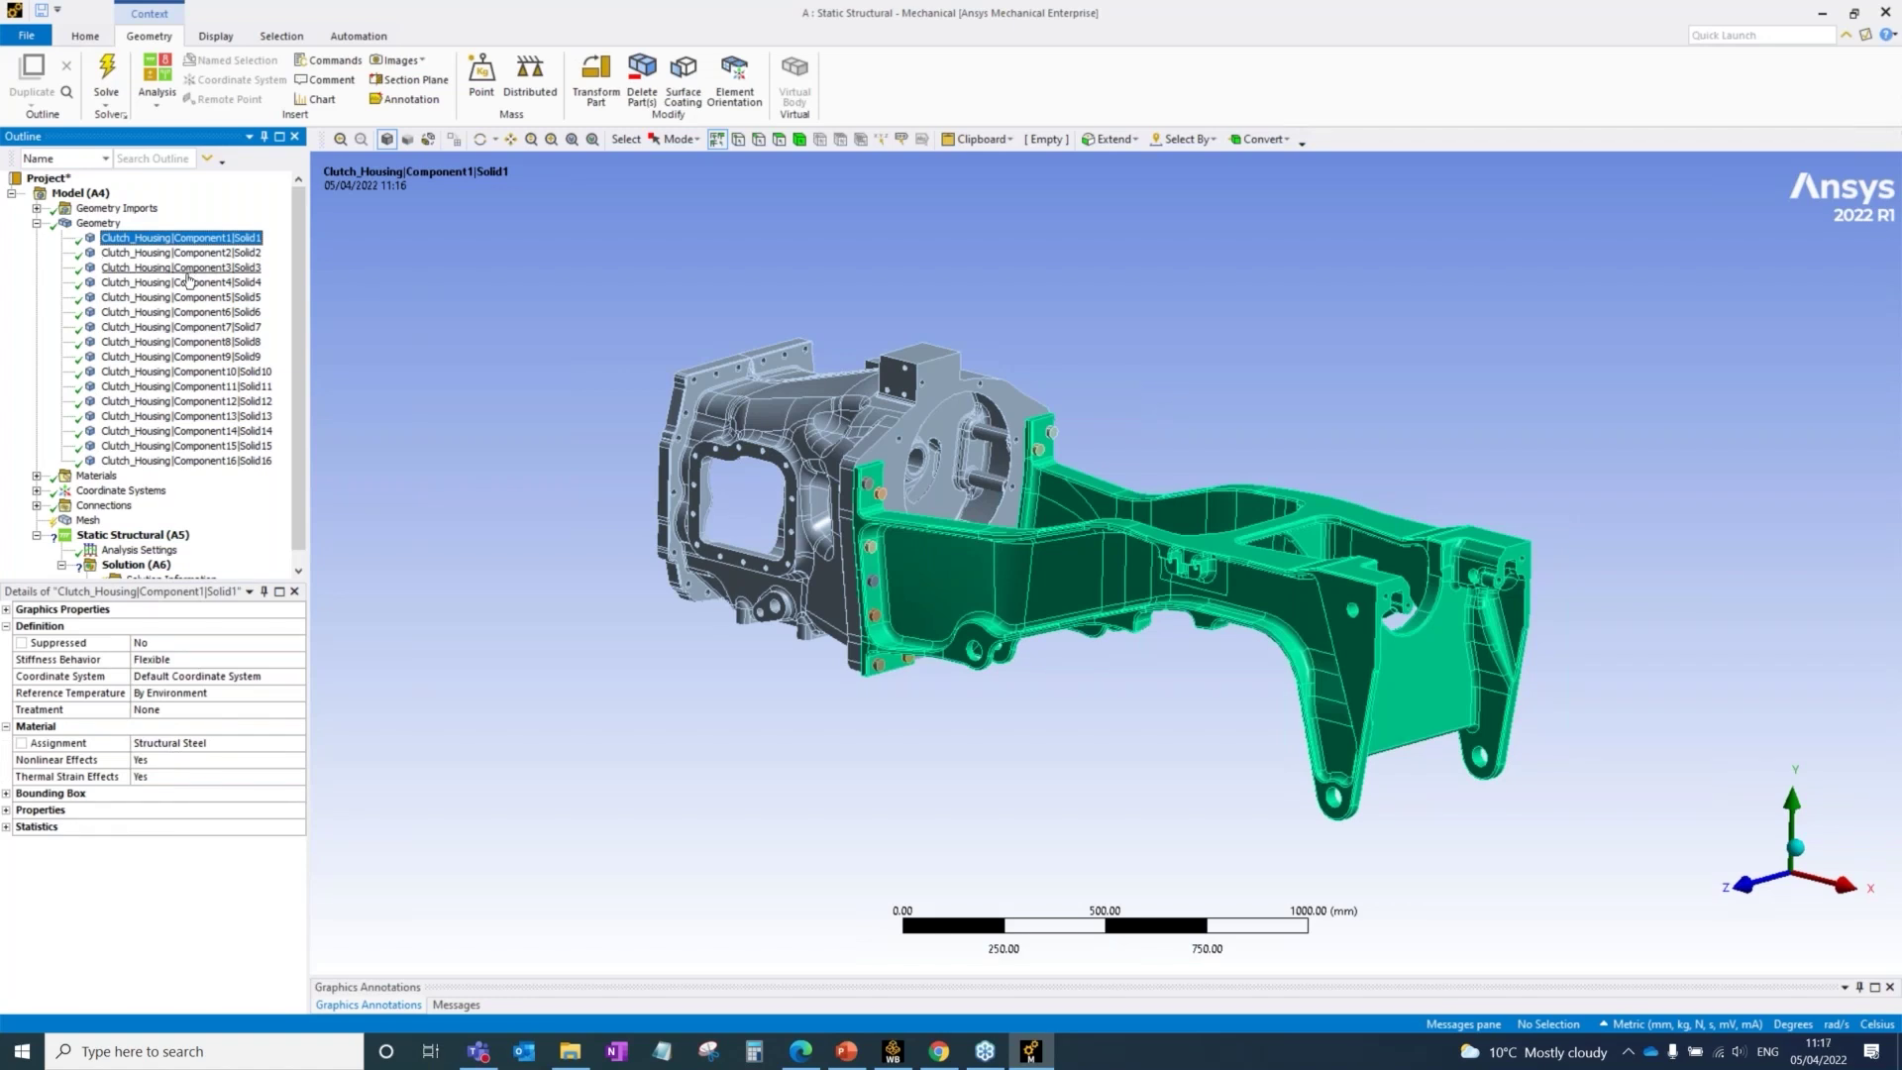
click(188, 283)
click(194, 297)
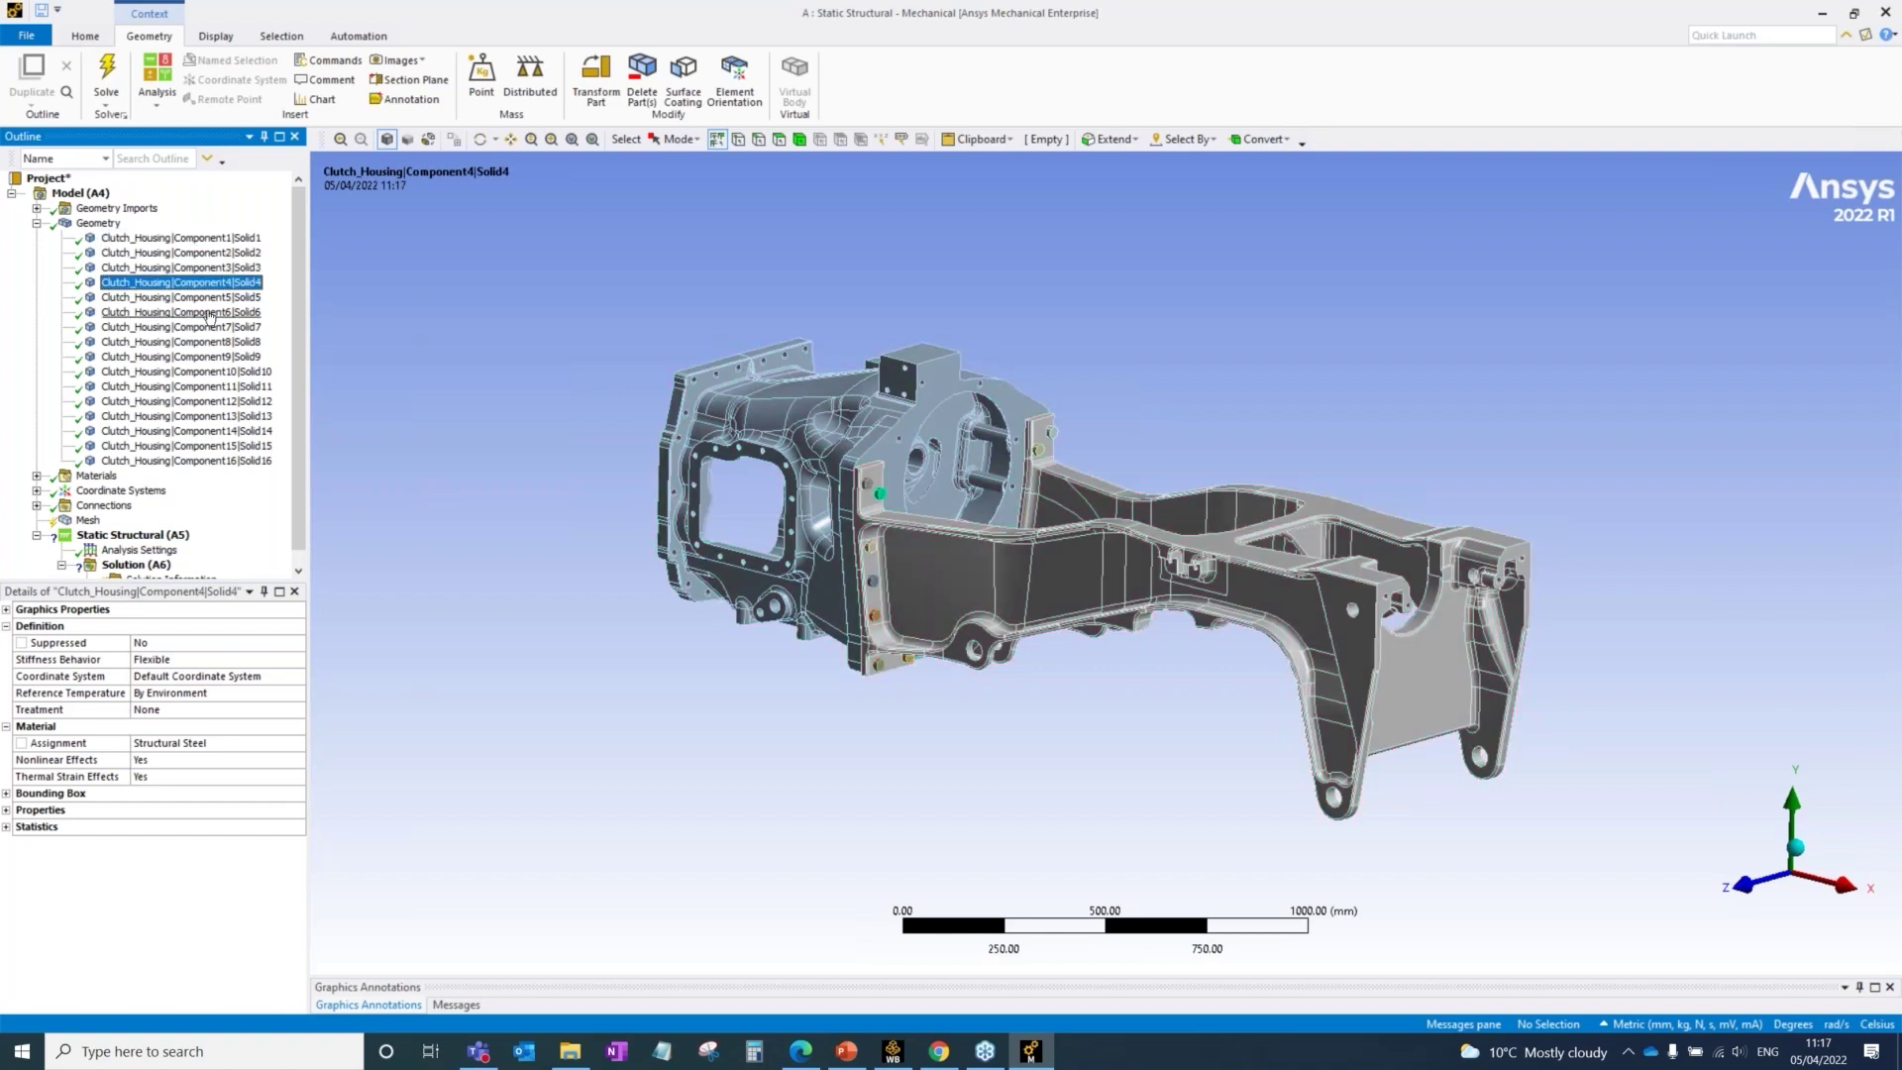
click(207, 312)
click(210, 357)
click(210, 387)
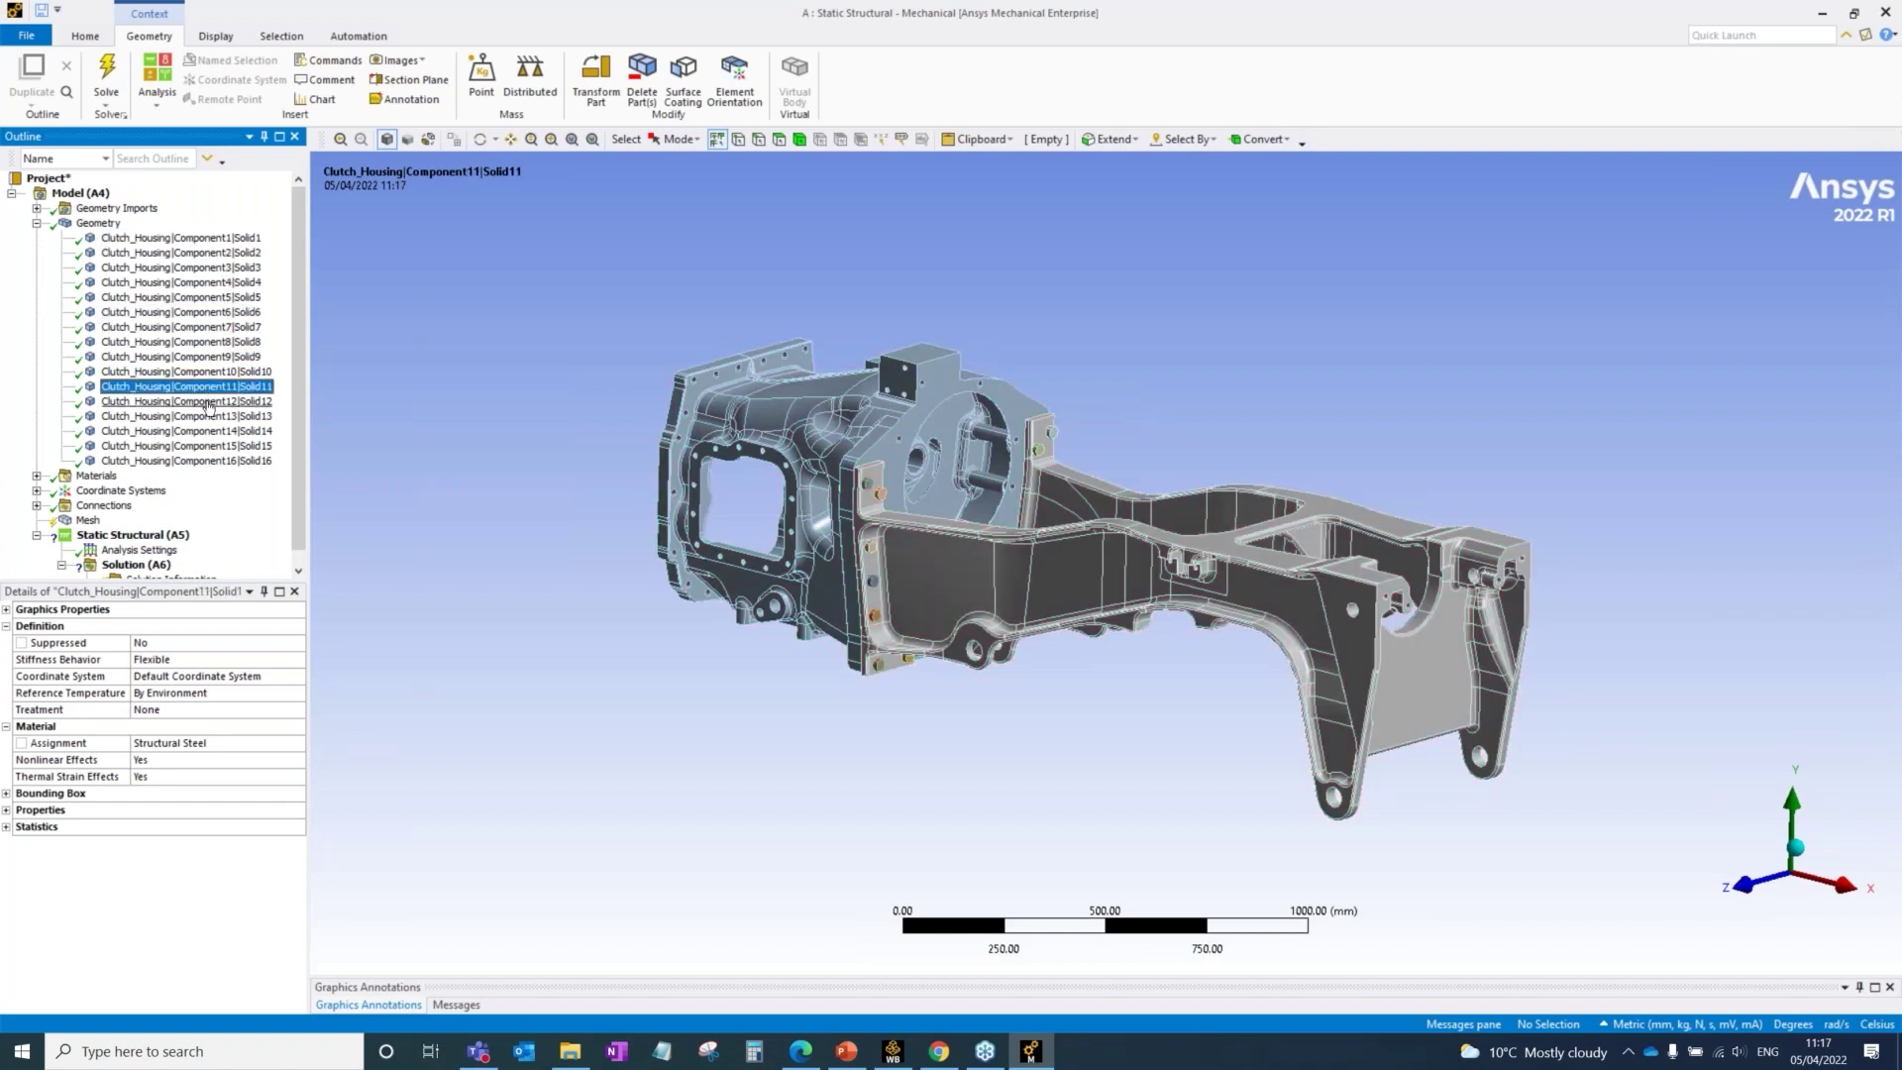
click(210, 402)
click(209, 447)
click(211, 462)
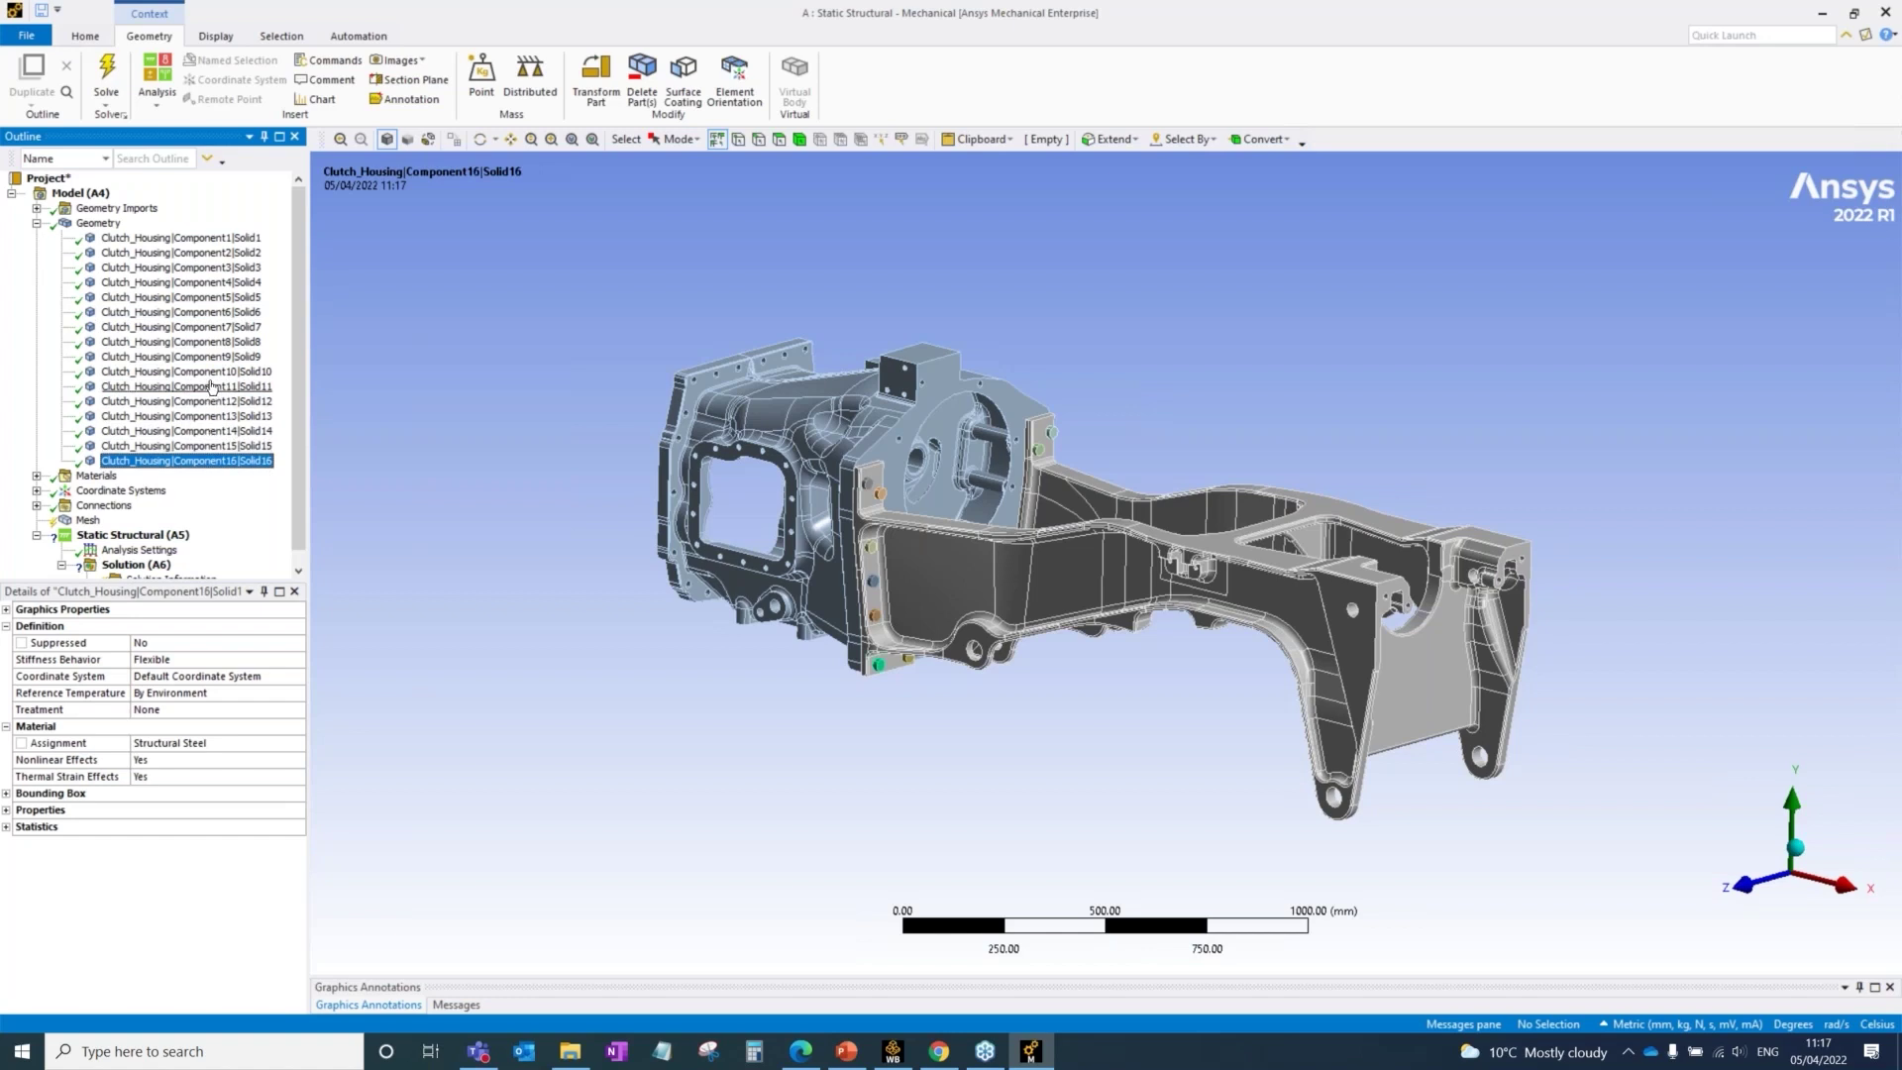
click(211, 385)
click(195, 313)
Step: Assign Aluminum Alloy to the clutch housing body Component2|Solid2 and compare its material with that of Component7|Solid7
click(188, 253)
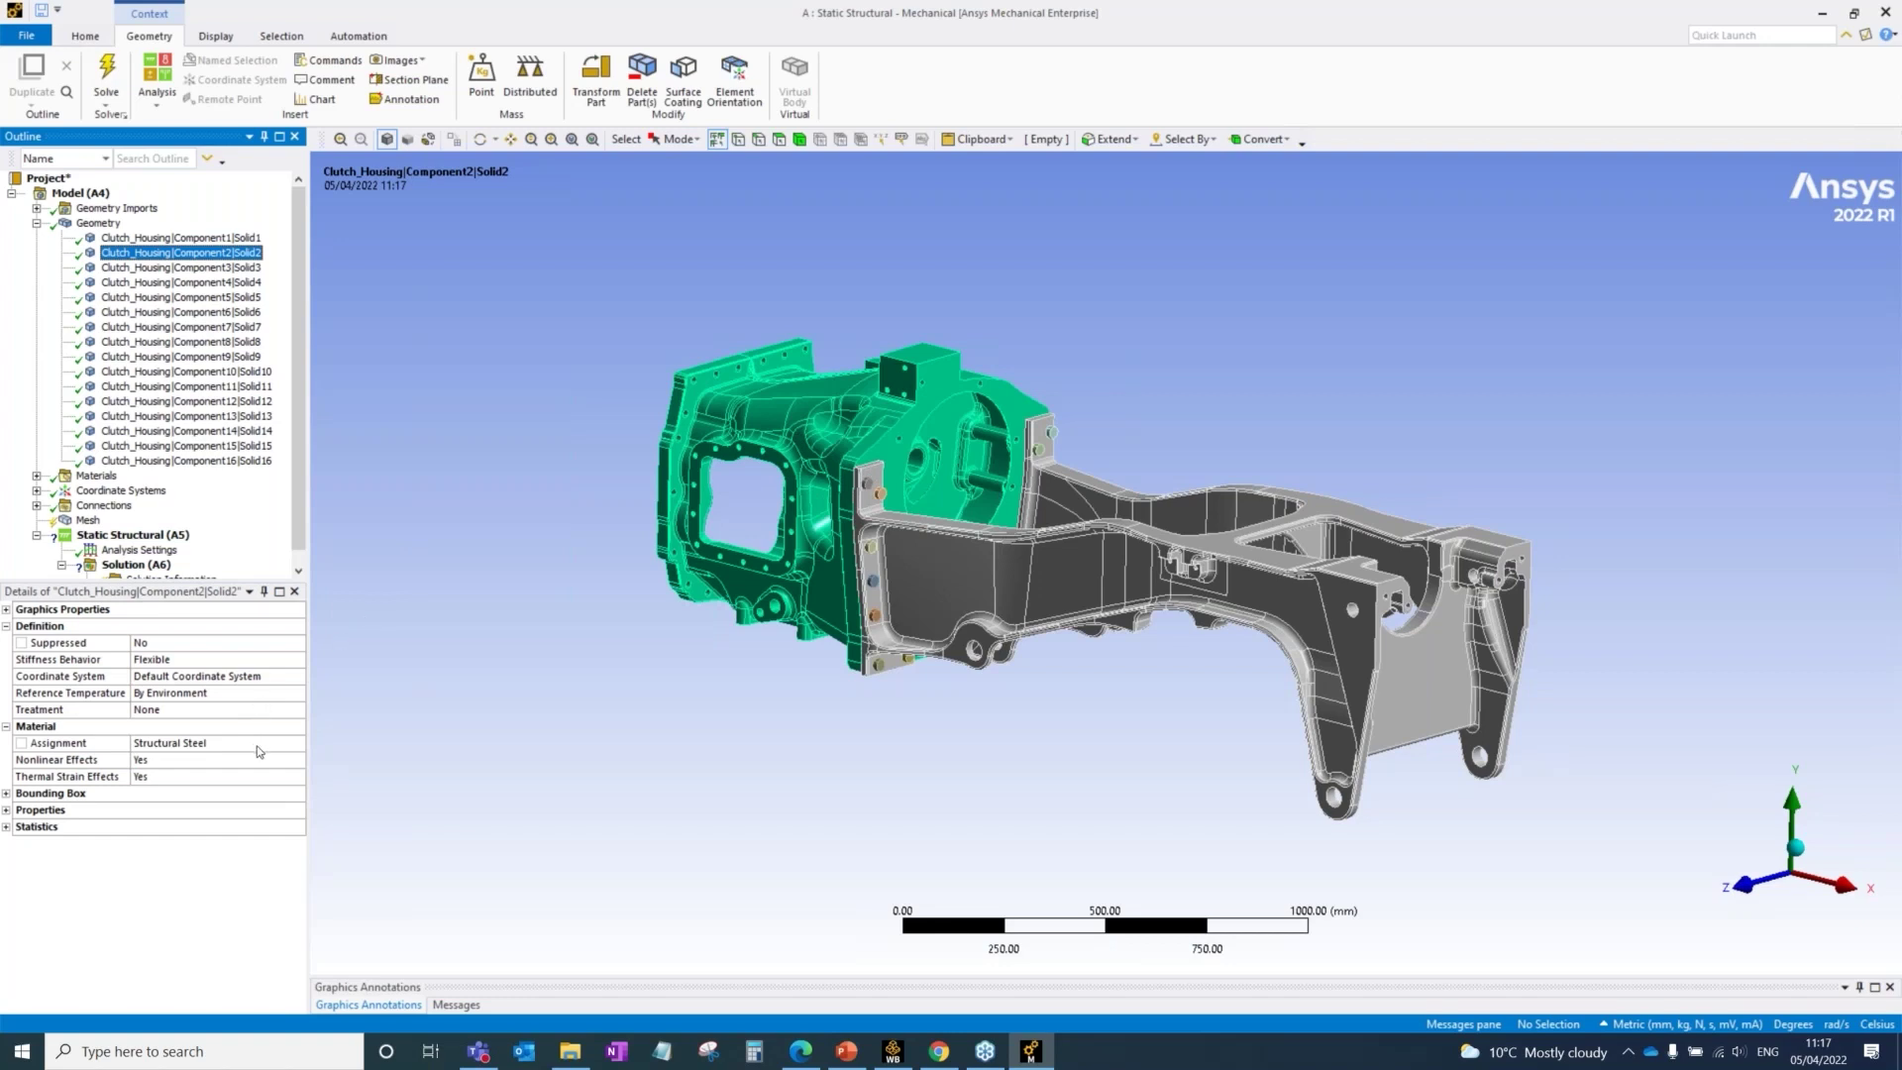
click(297, 746)
click(299, 745)
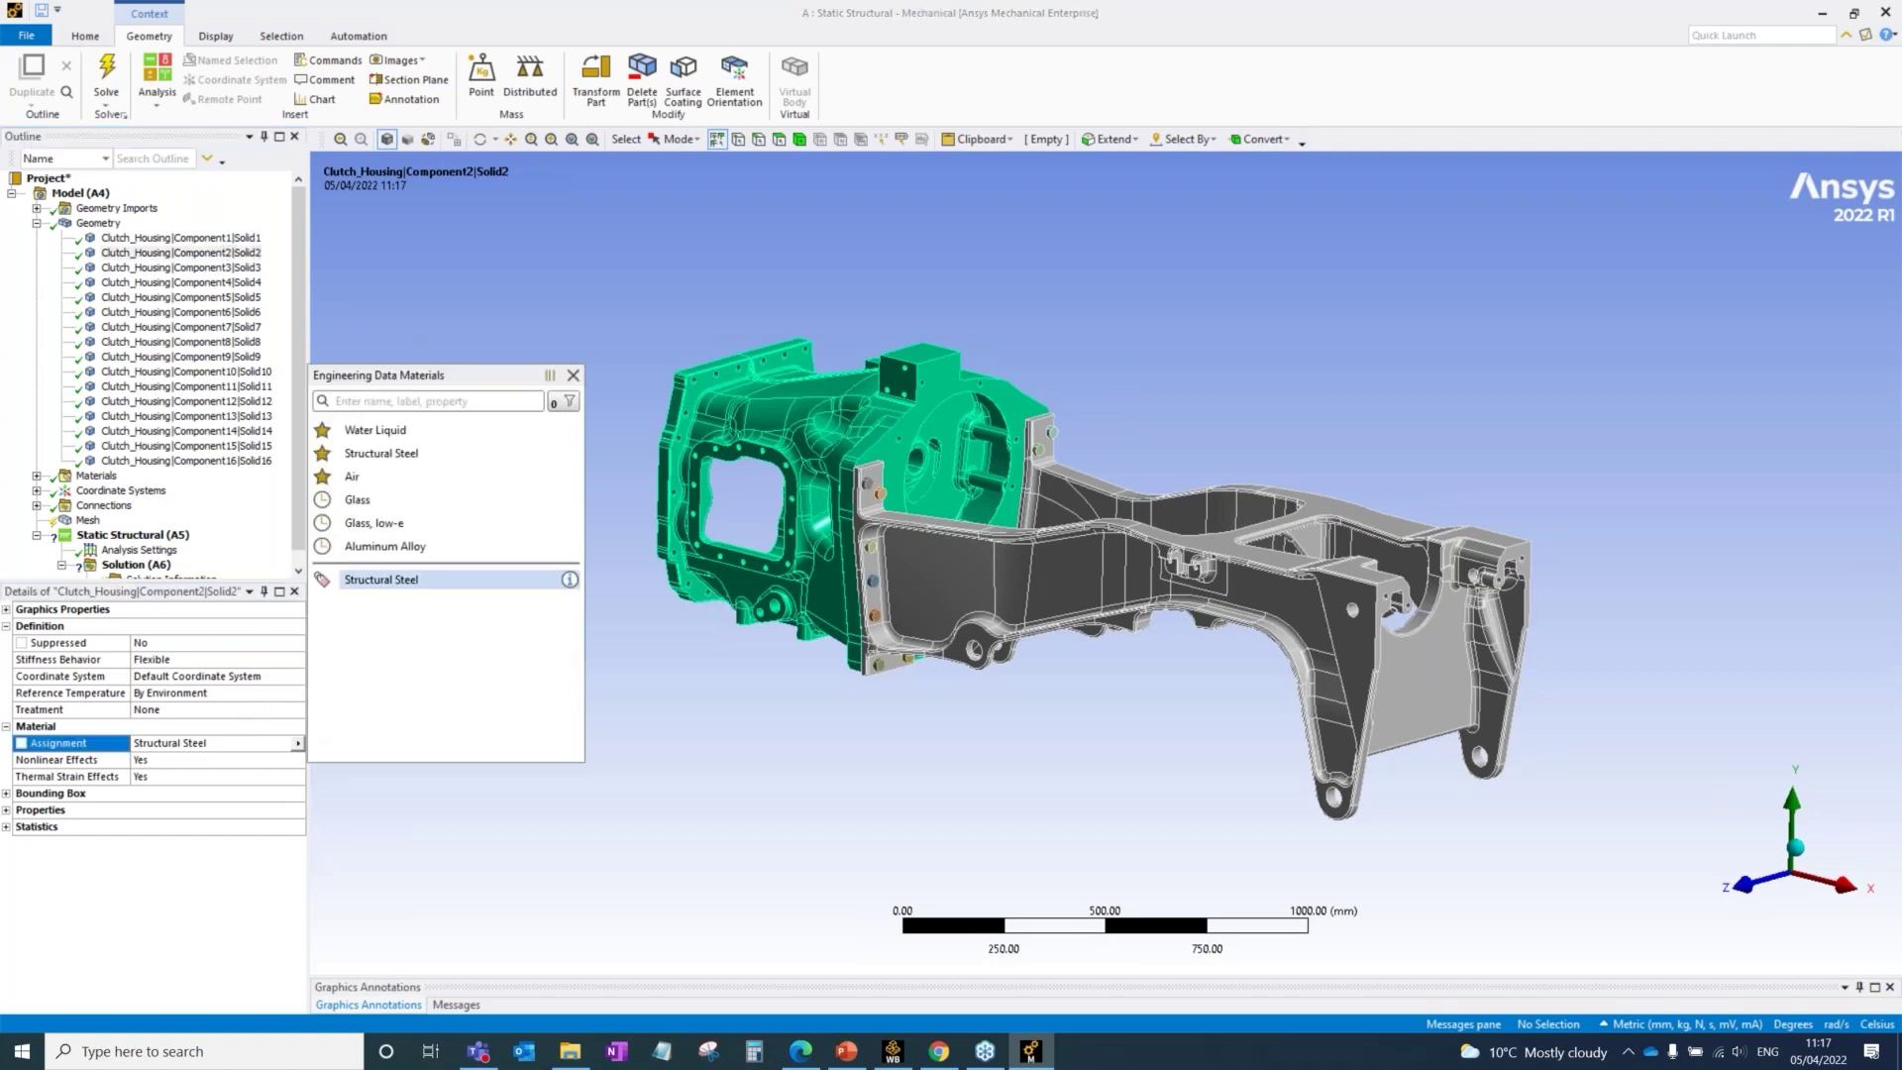
text(alum)
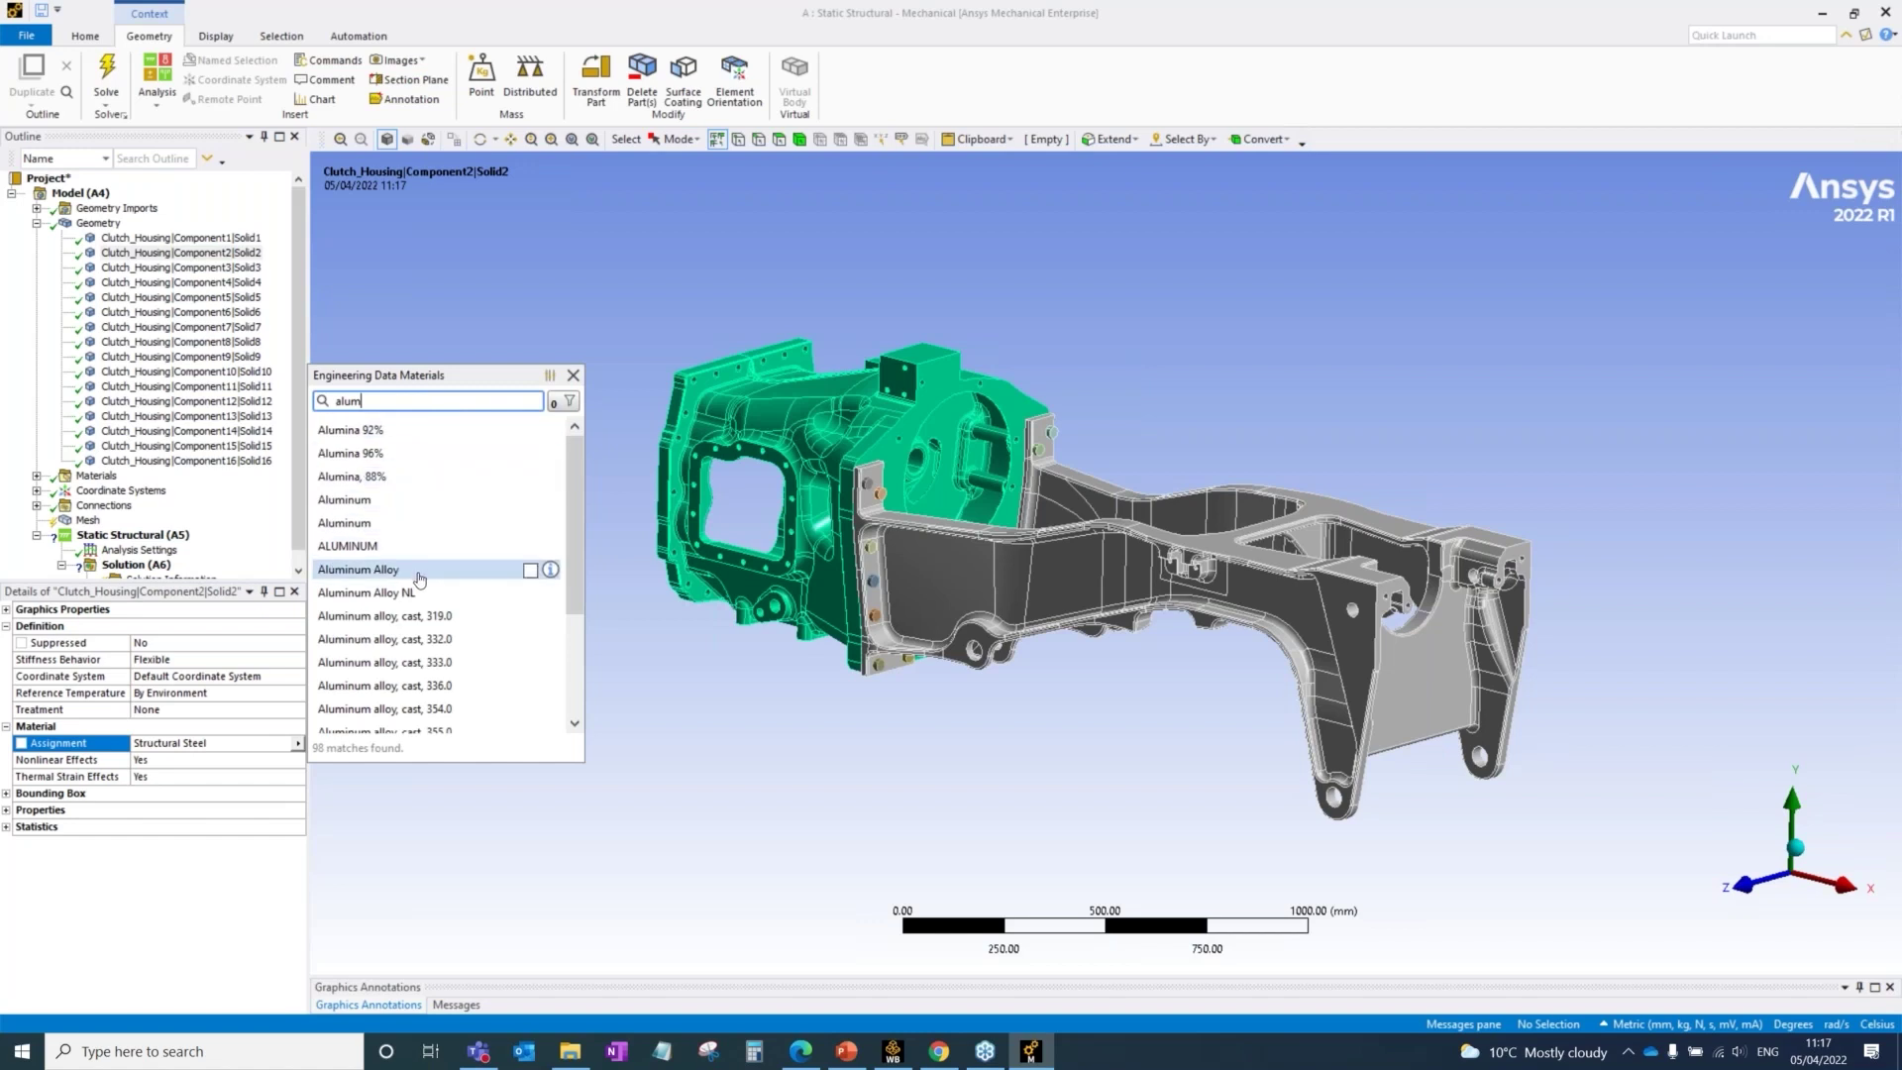
click(416, 573)
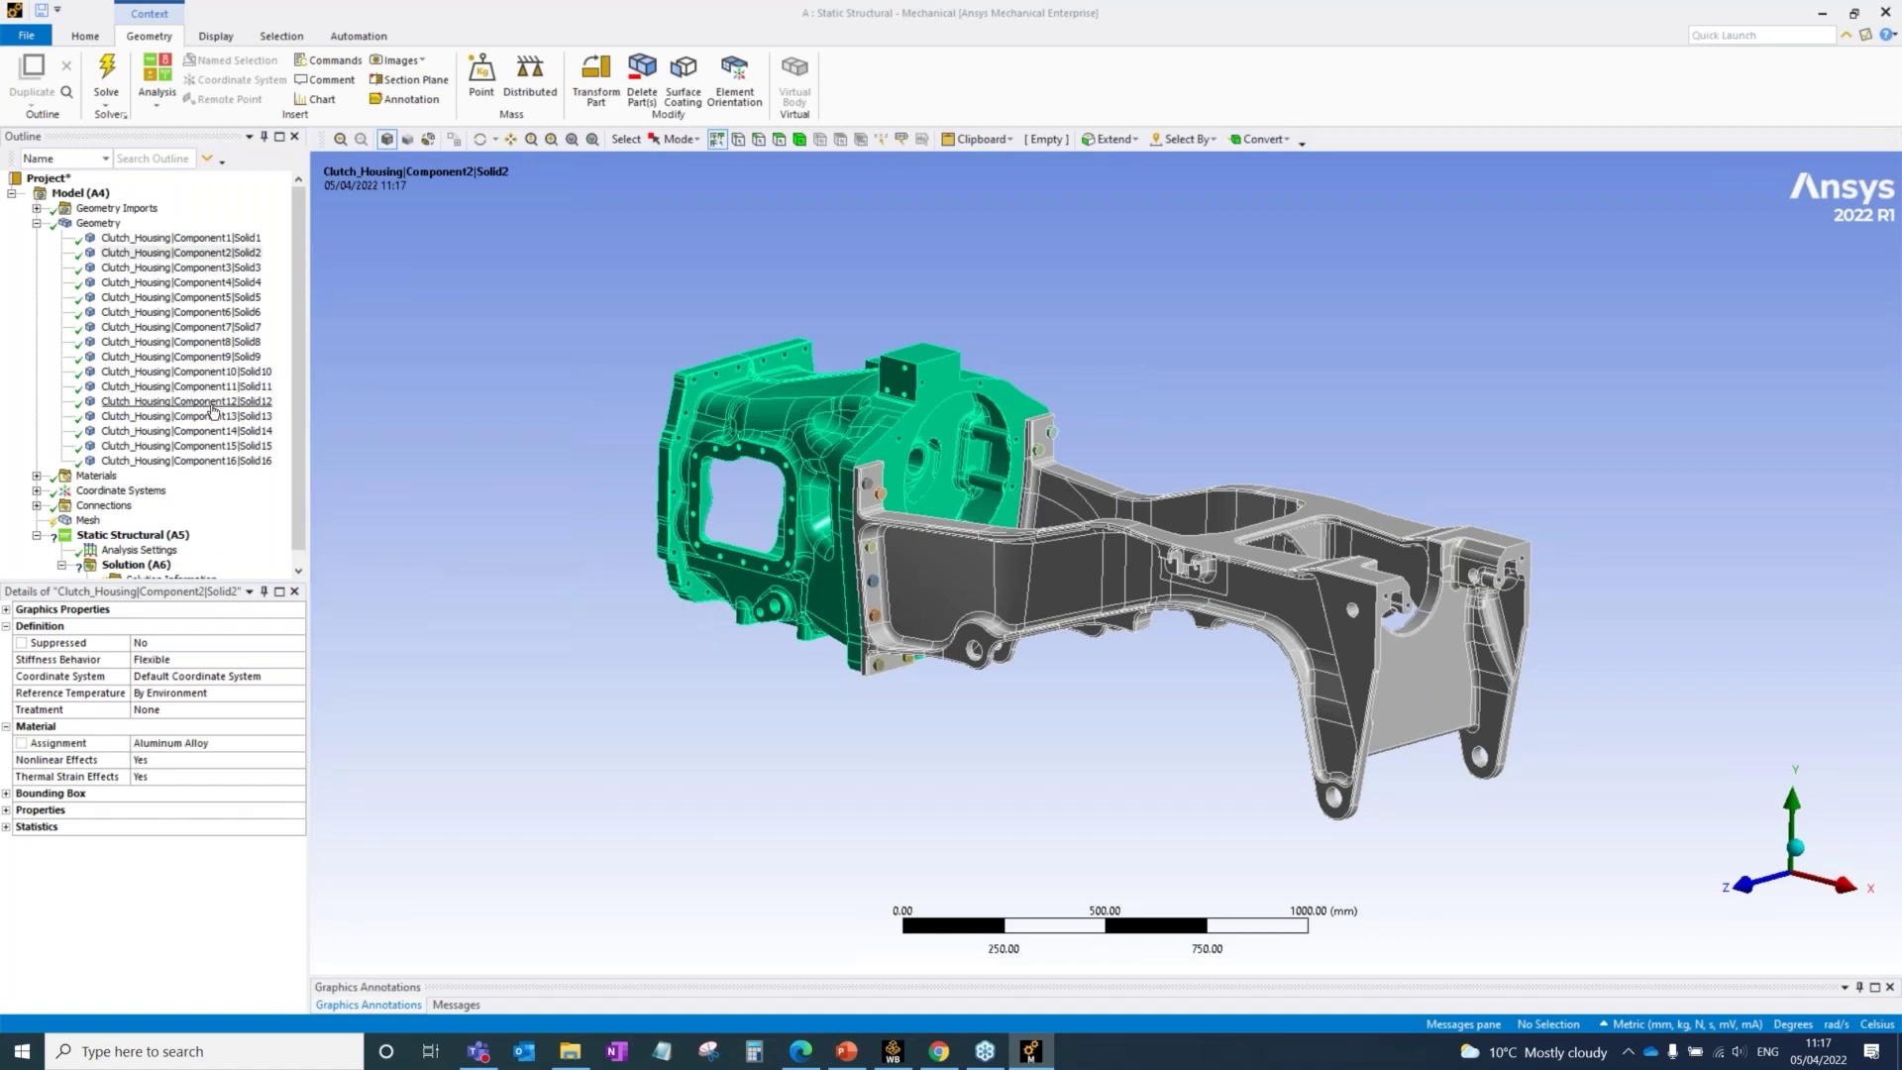
click(206, 329)
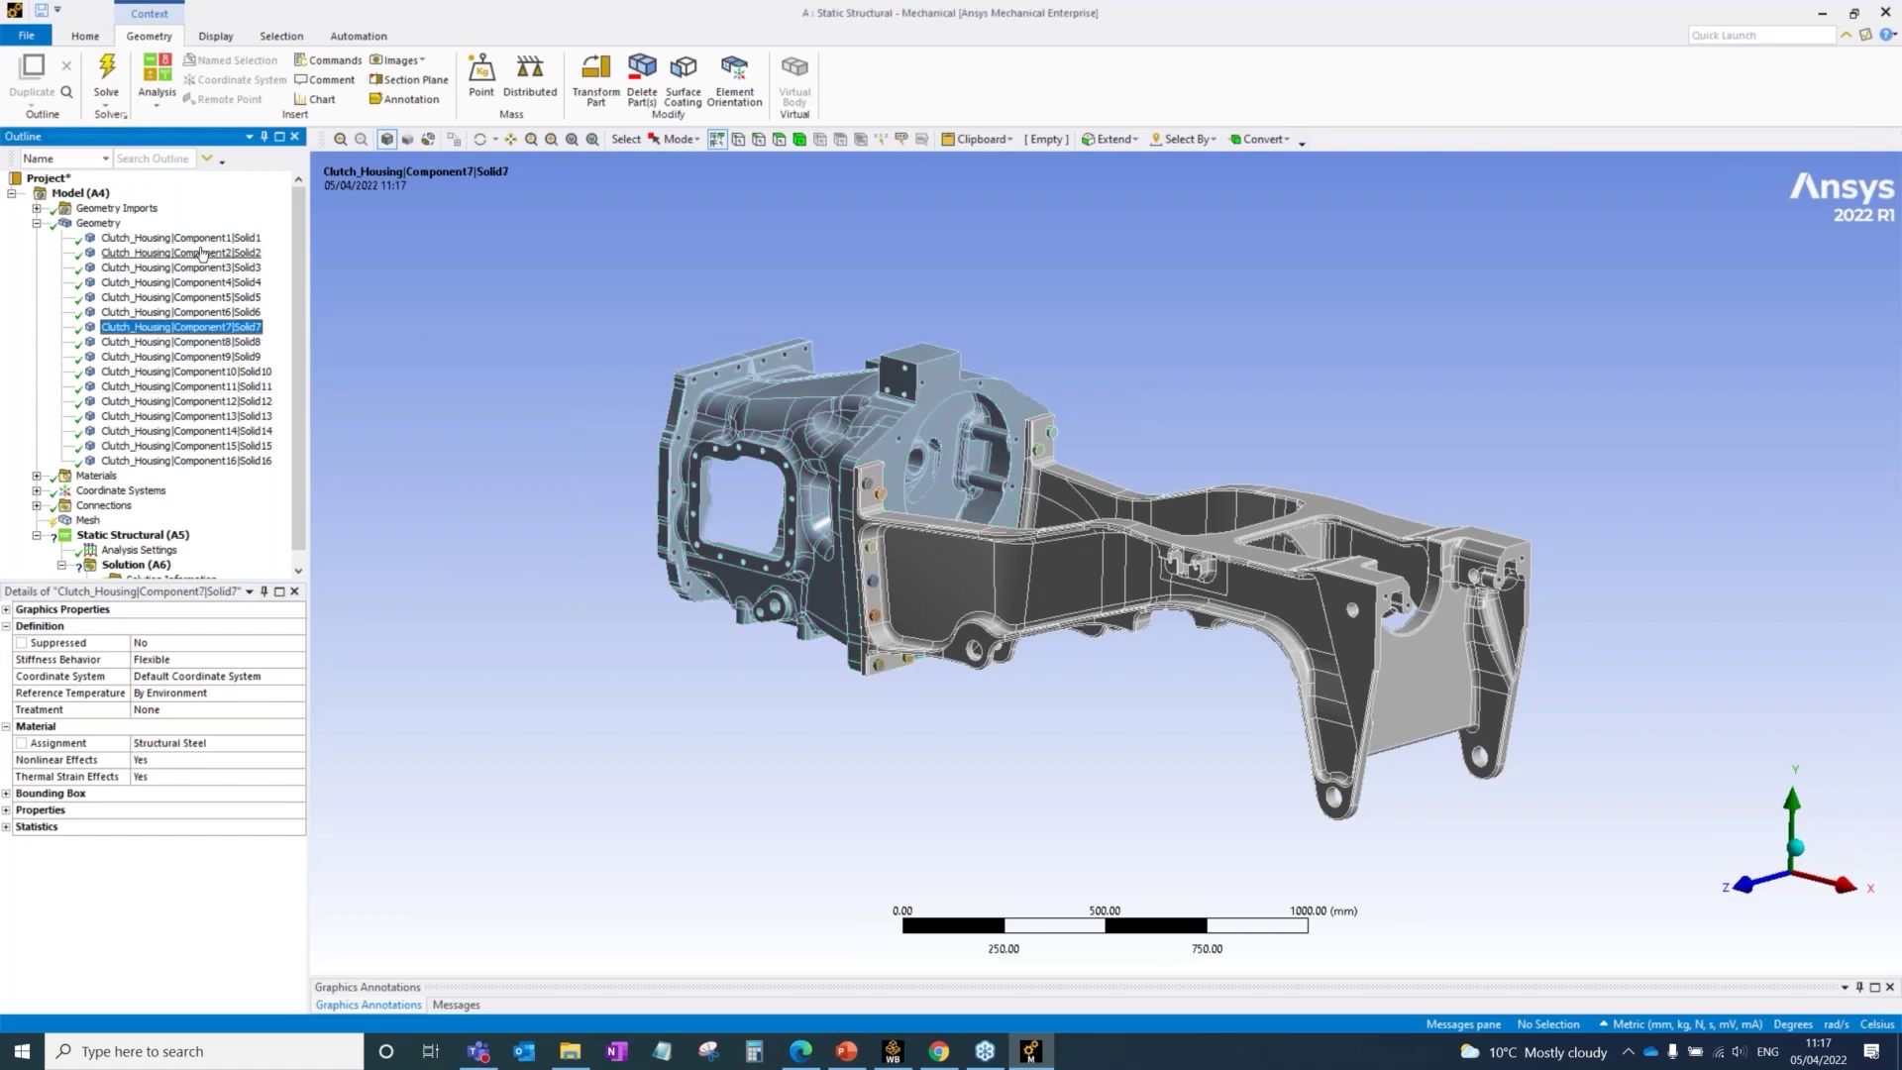
click(202, 254)
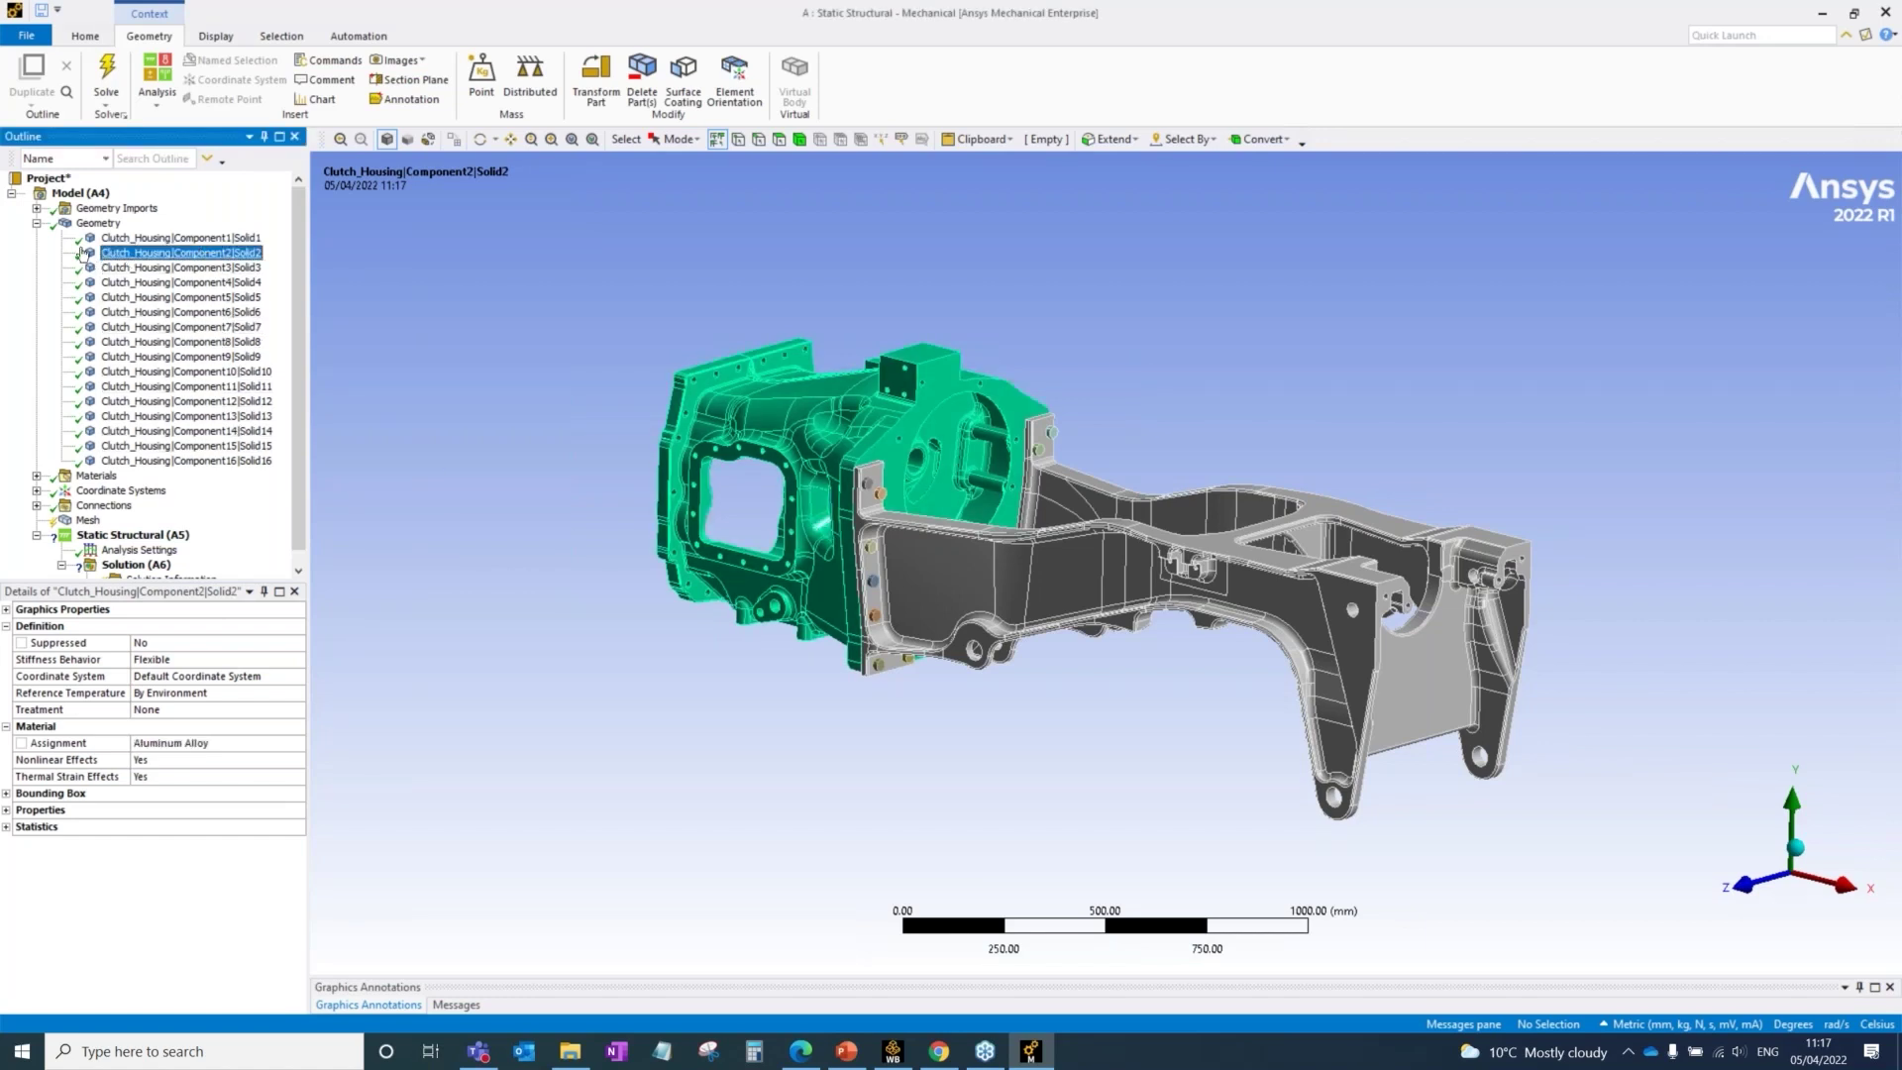
click(38, 227)
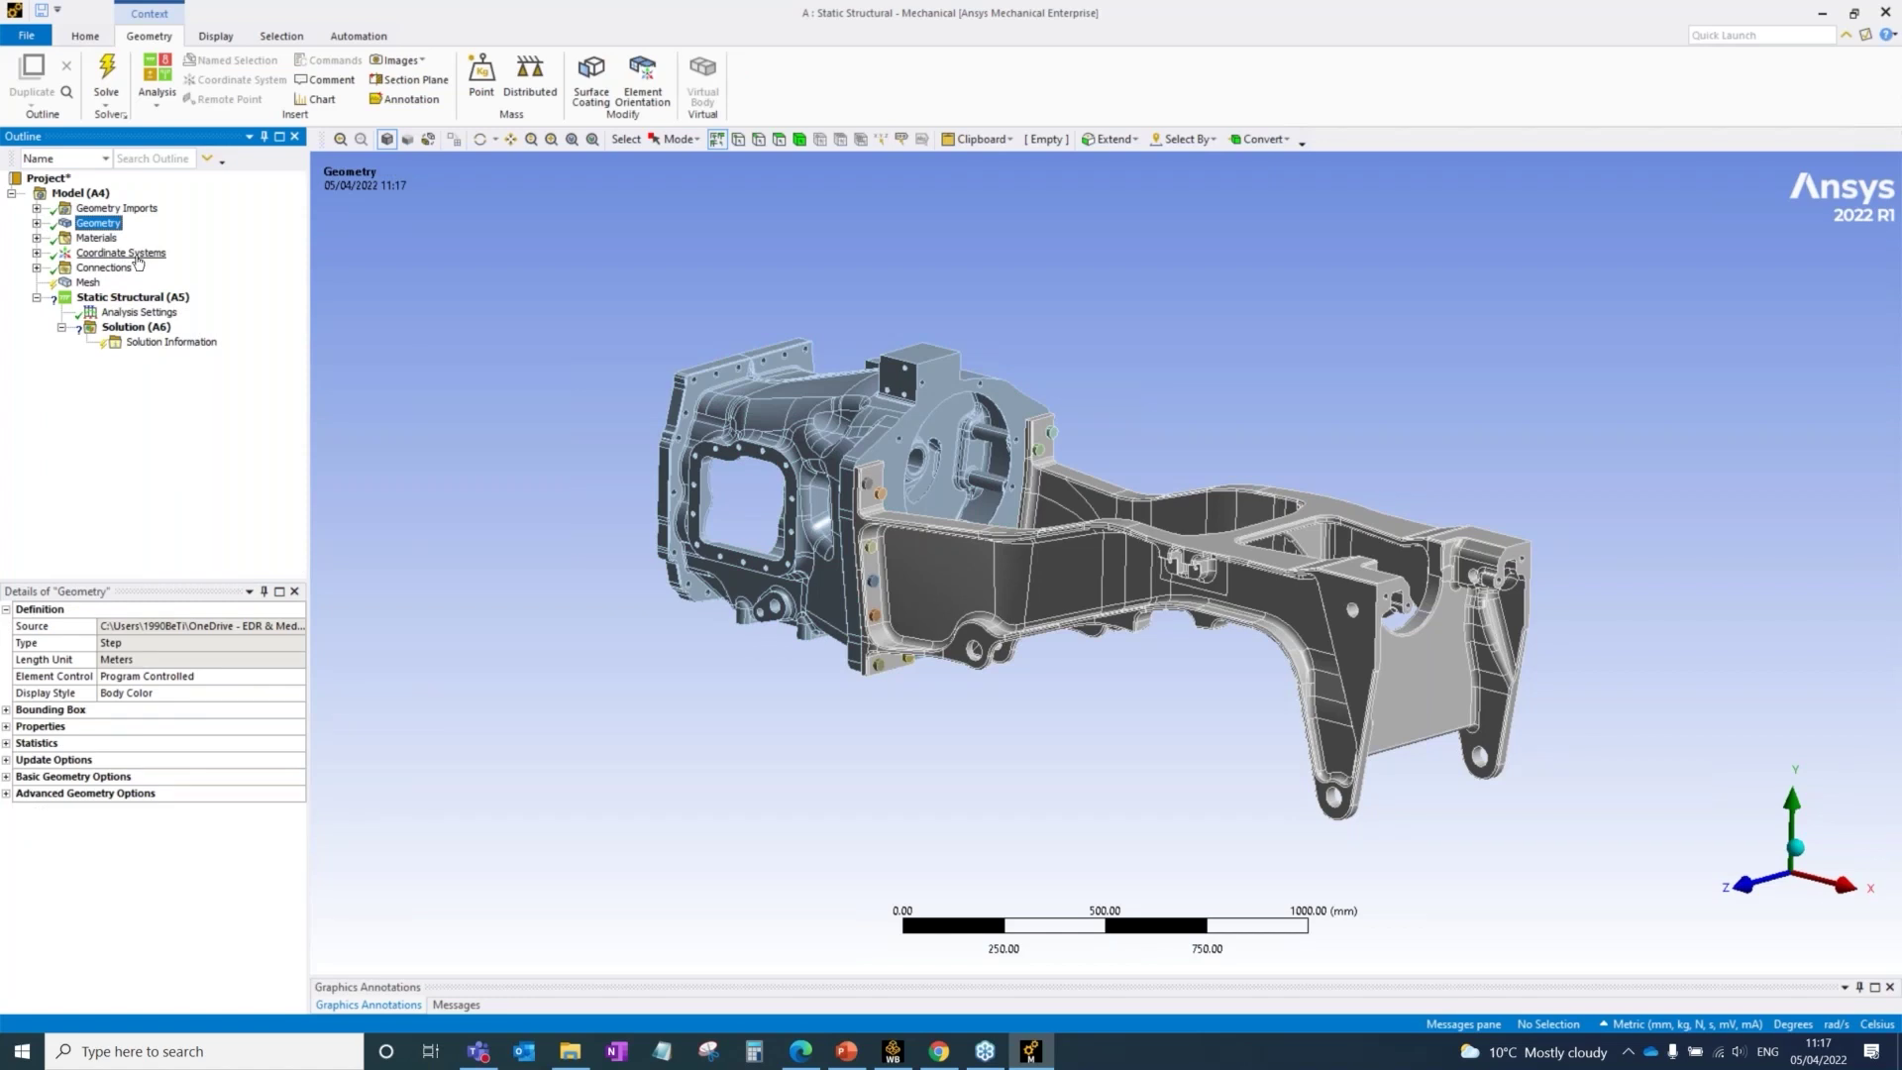
Step: Examine the automatically created contacts, their auto detection settings, and the bodies and type of the first contact region
click(36, 269)
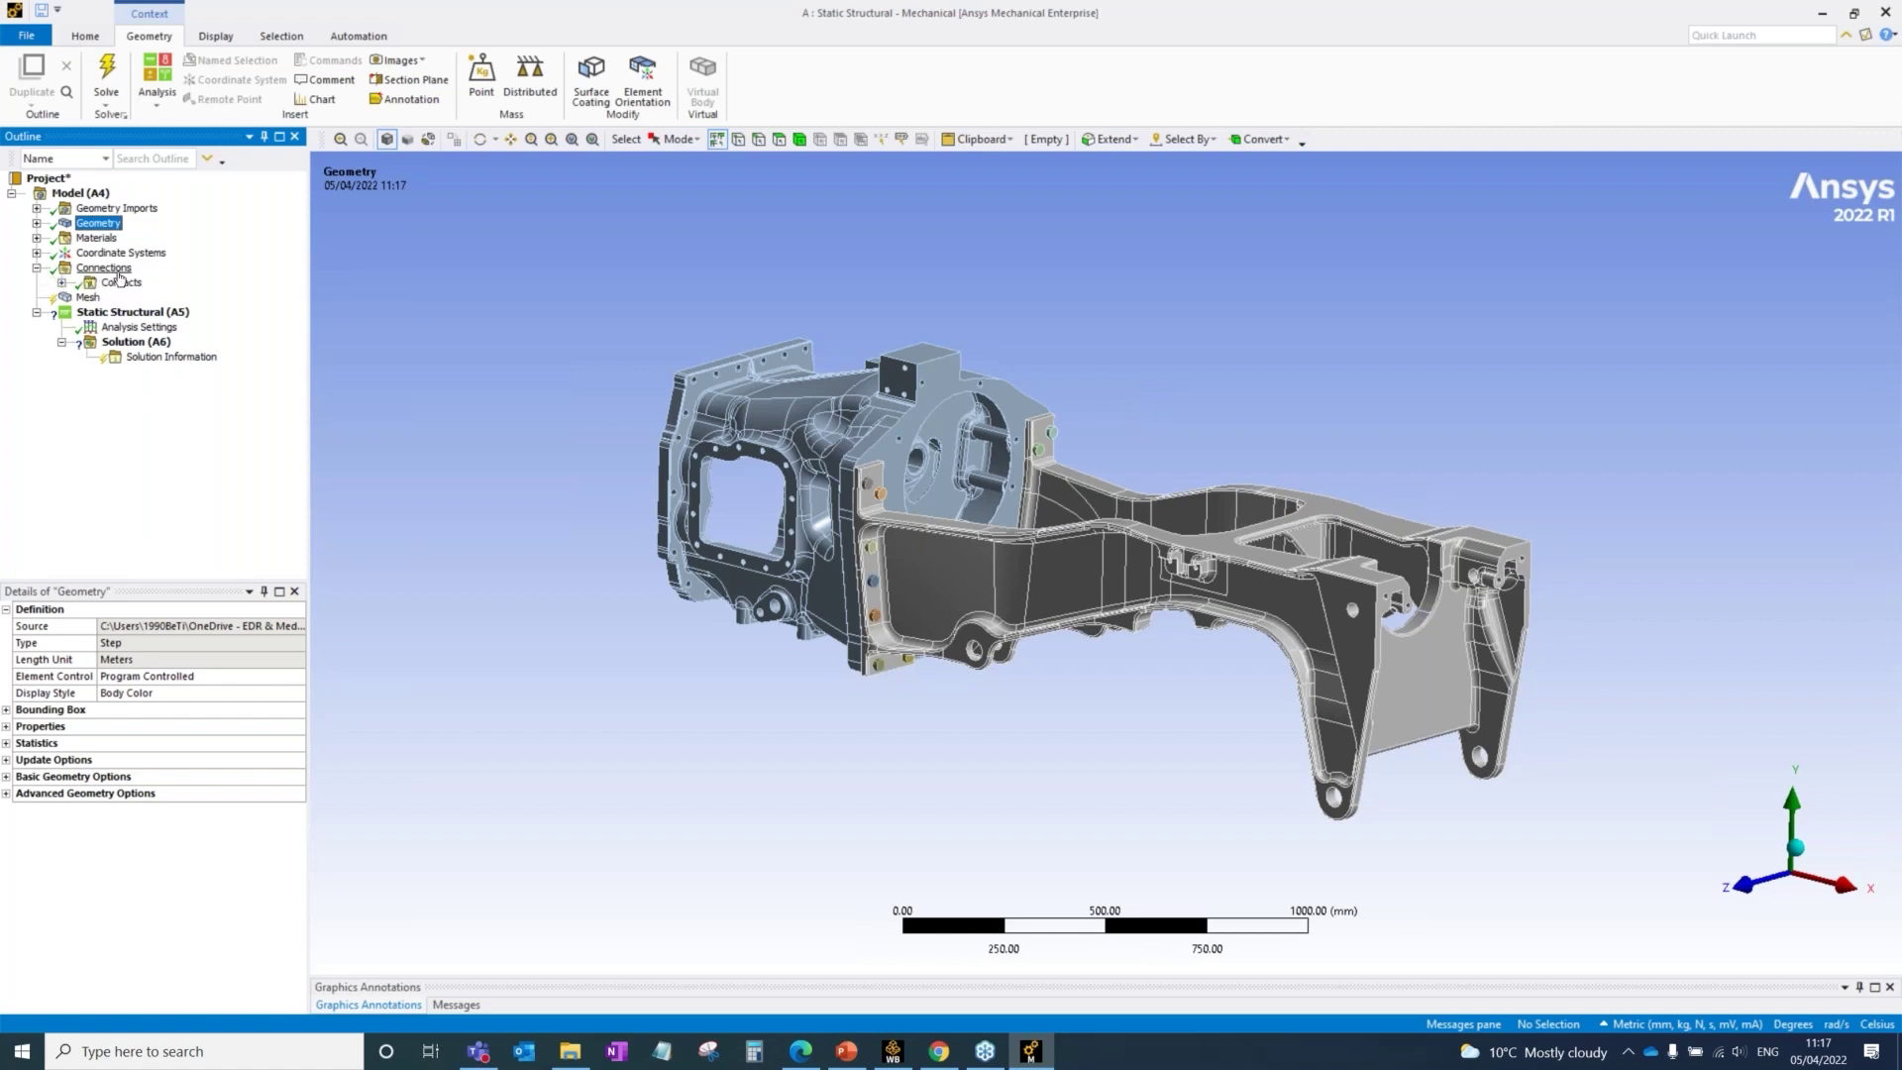
click(61, 283)
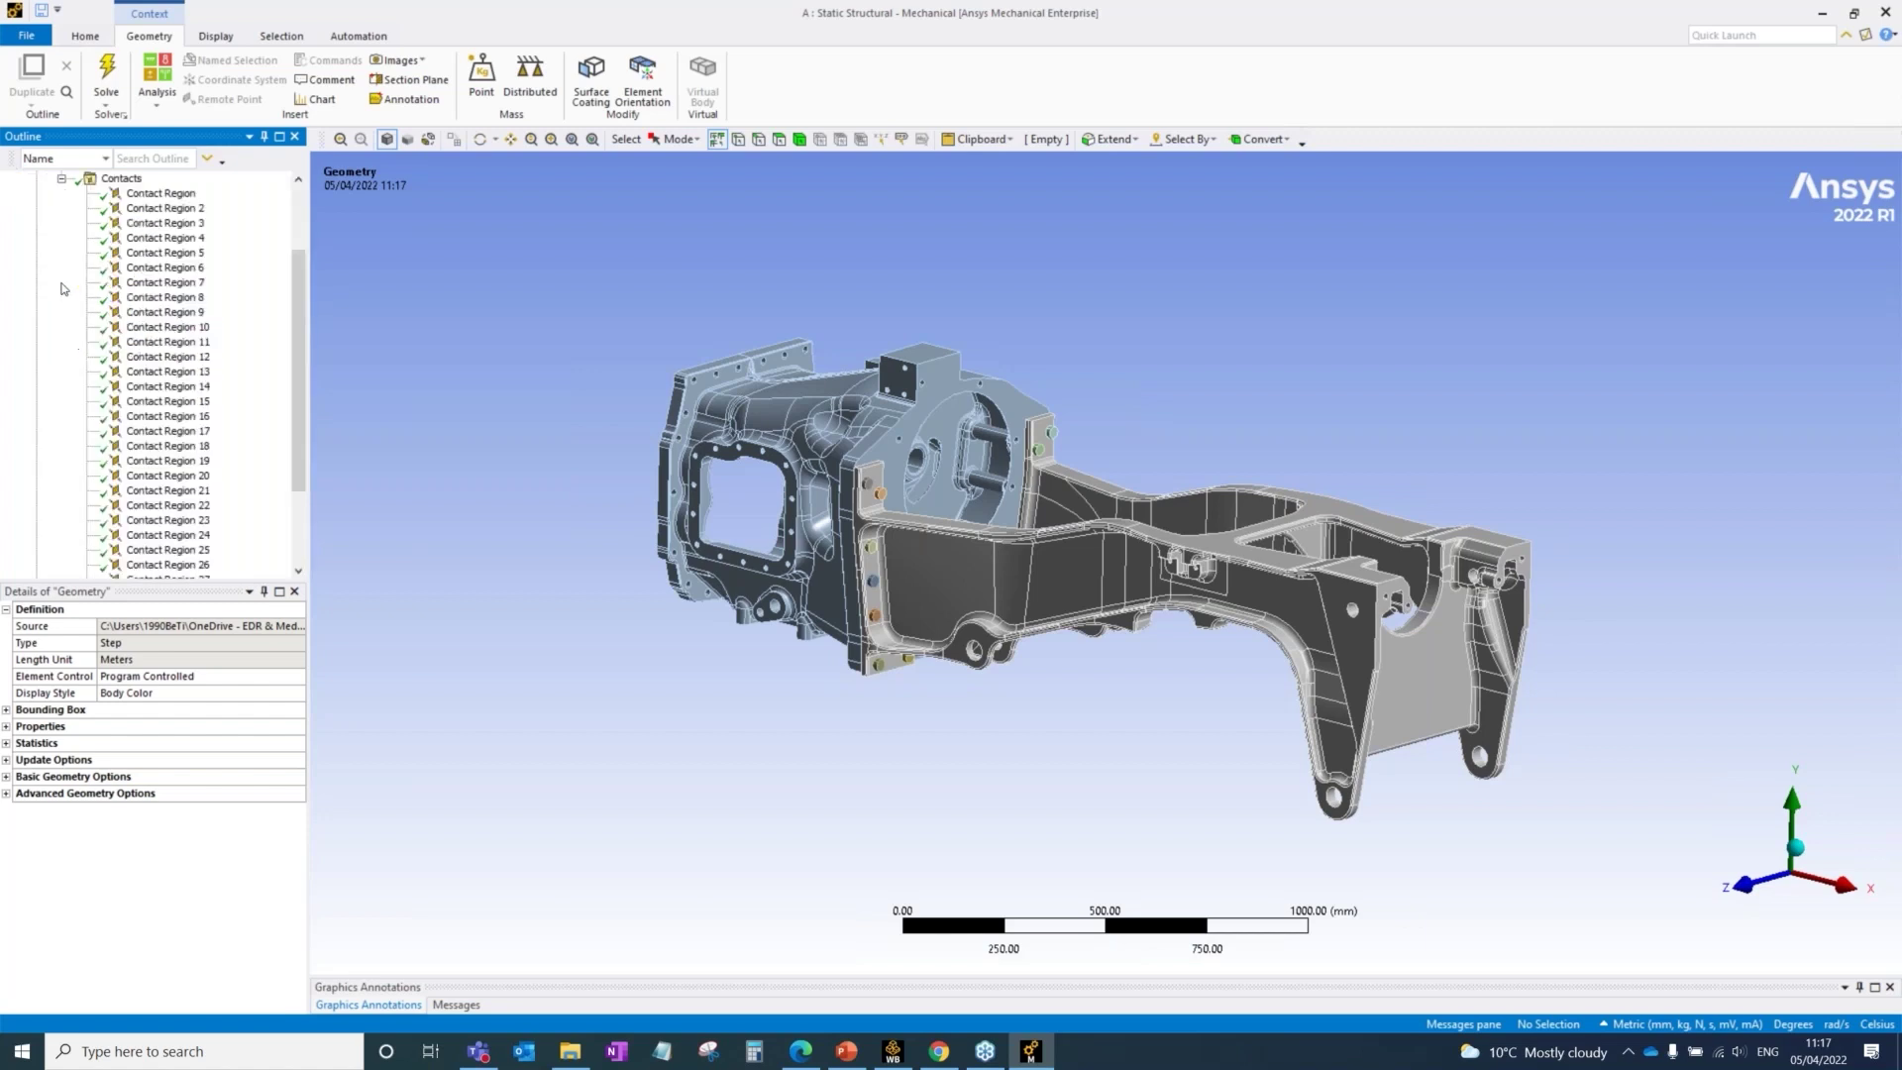
scroll(168, 317, down, 3)
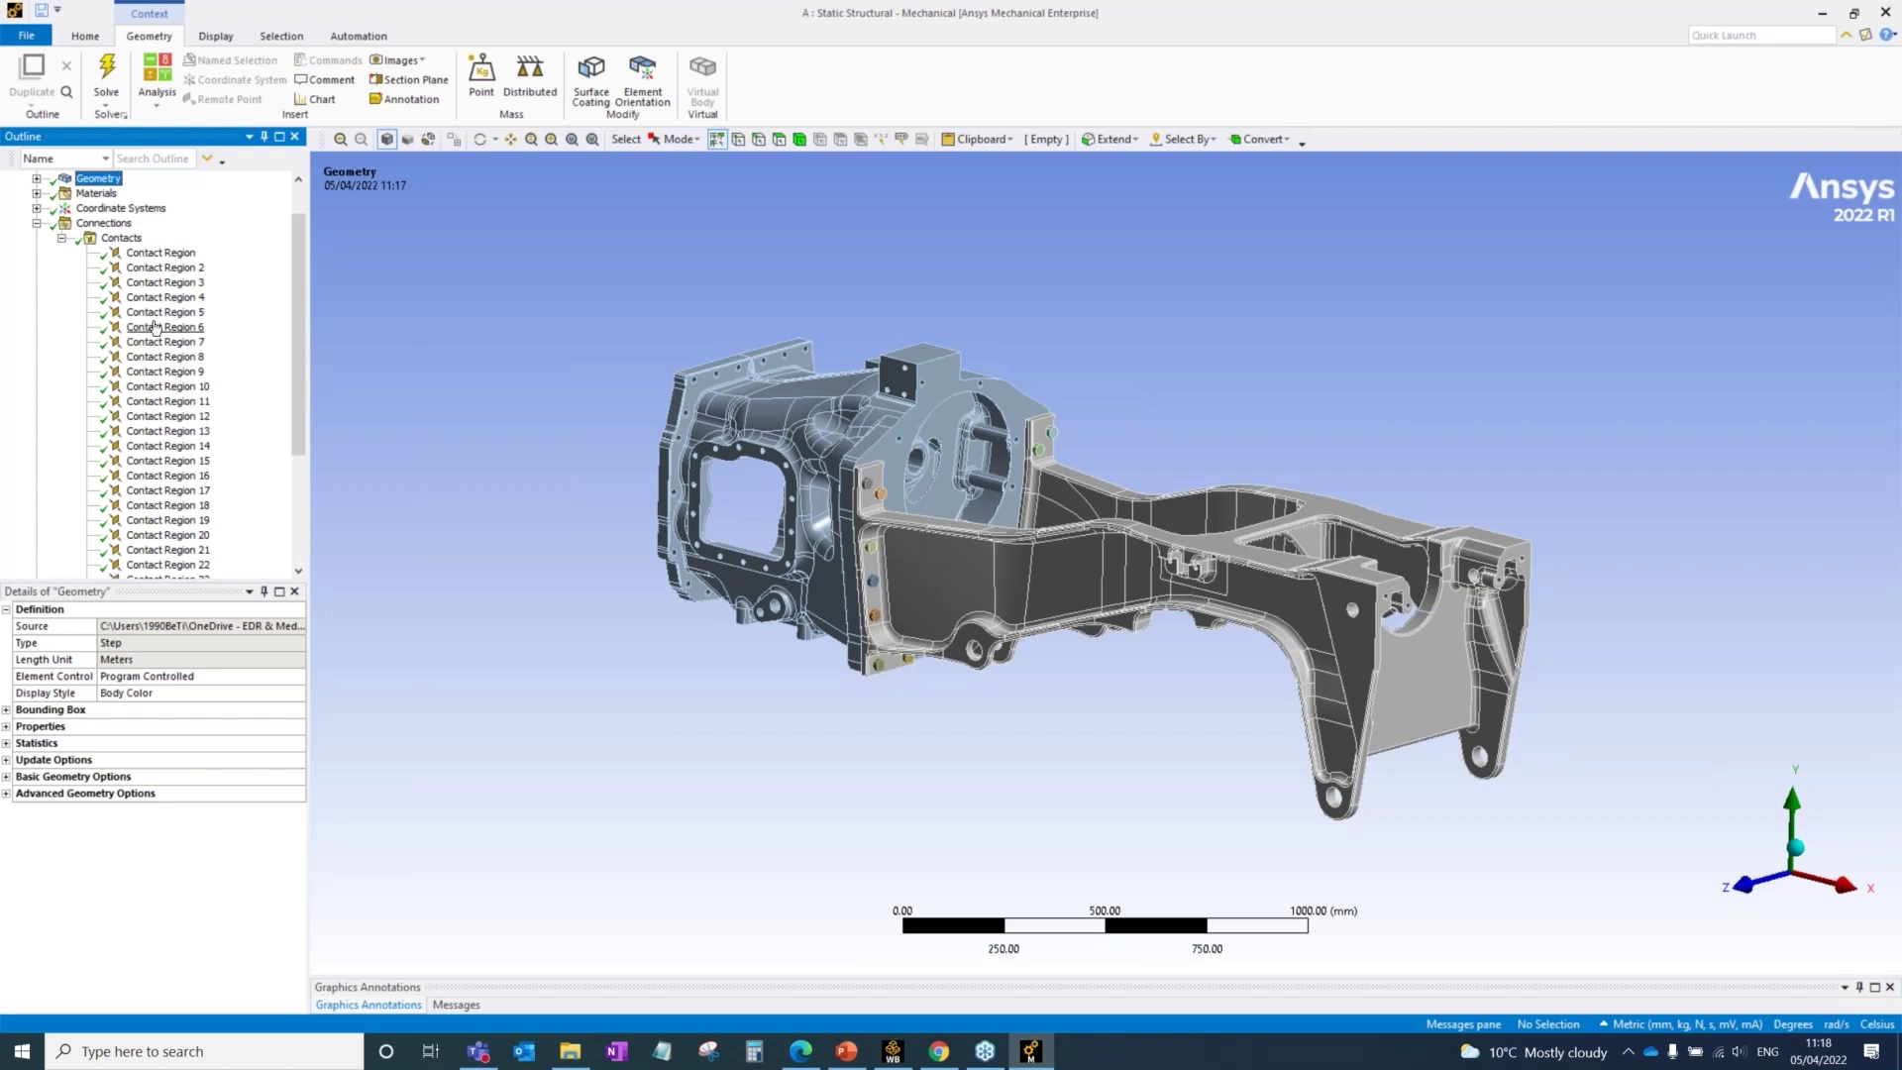
click(120, 238)
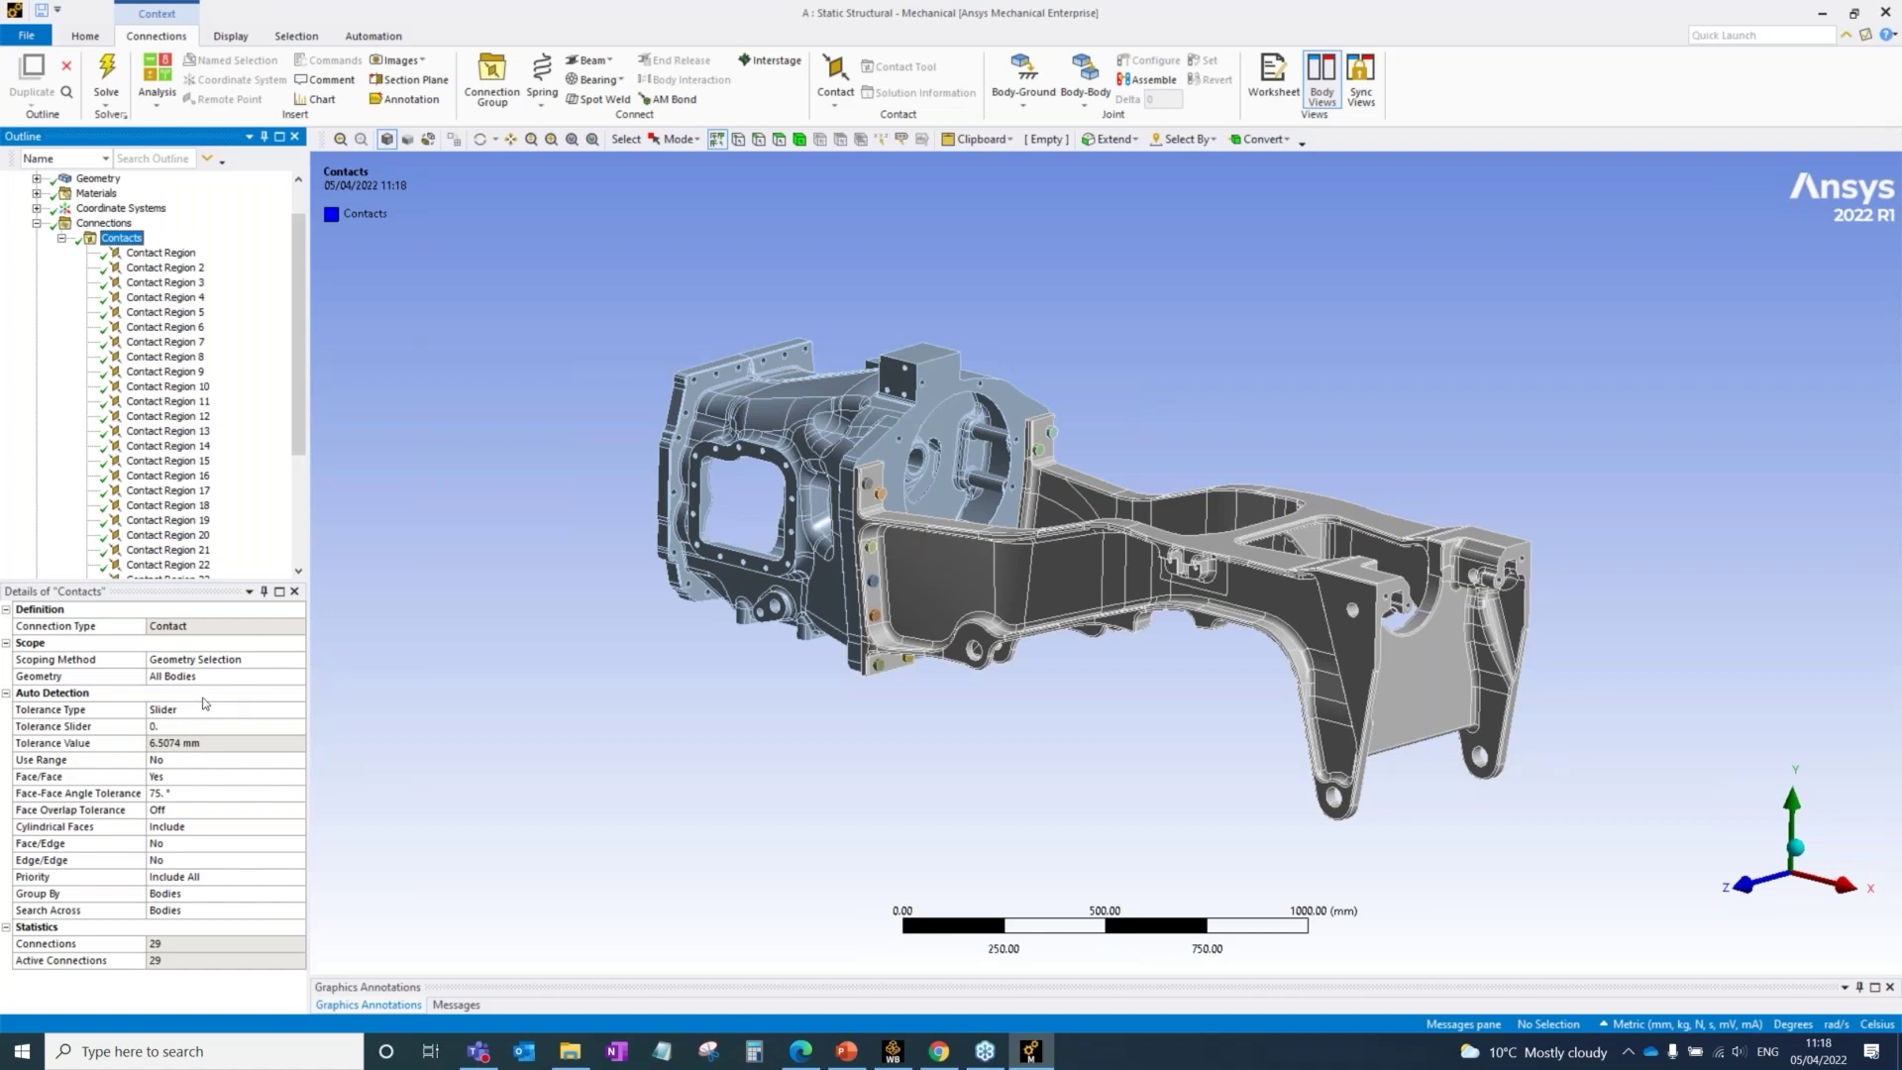
click(181, 254)
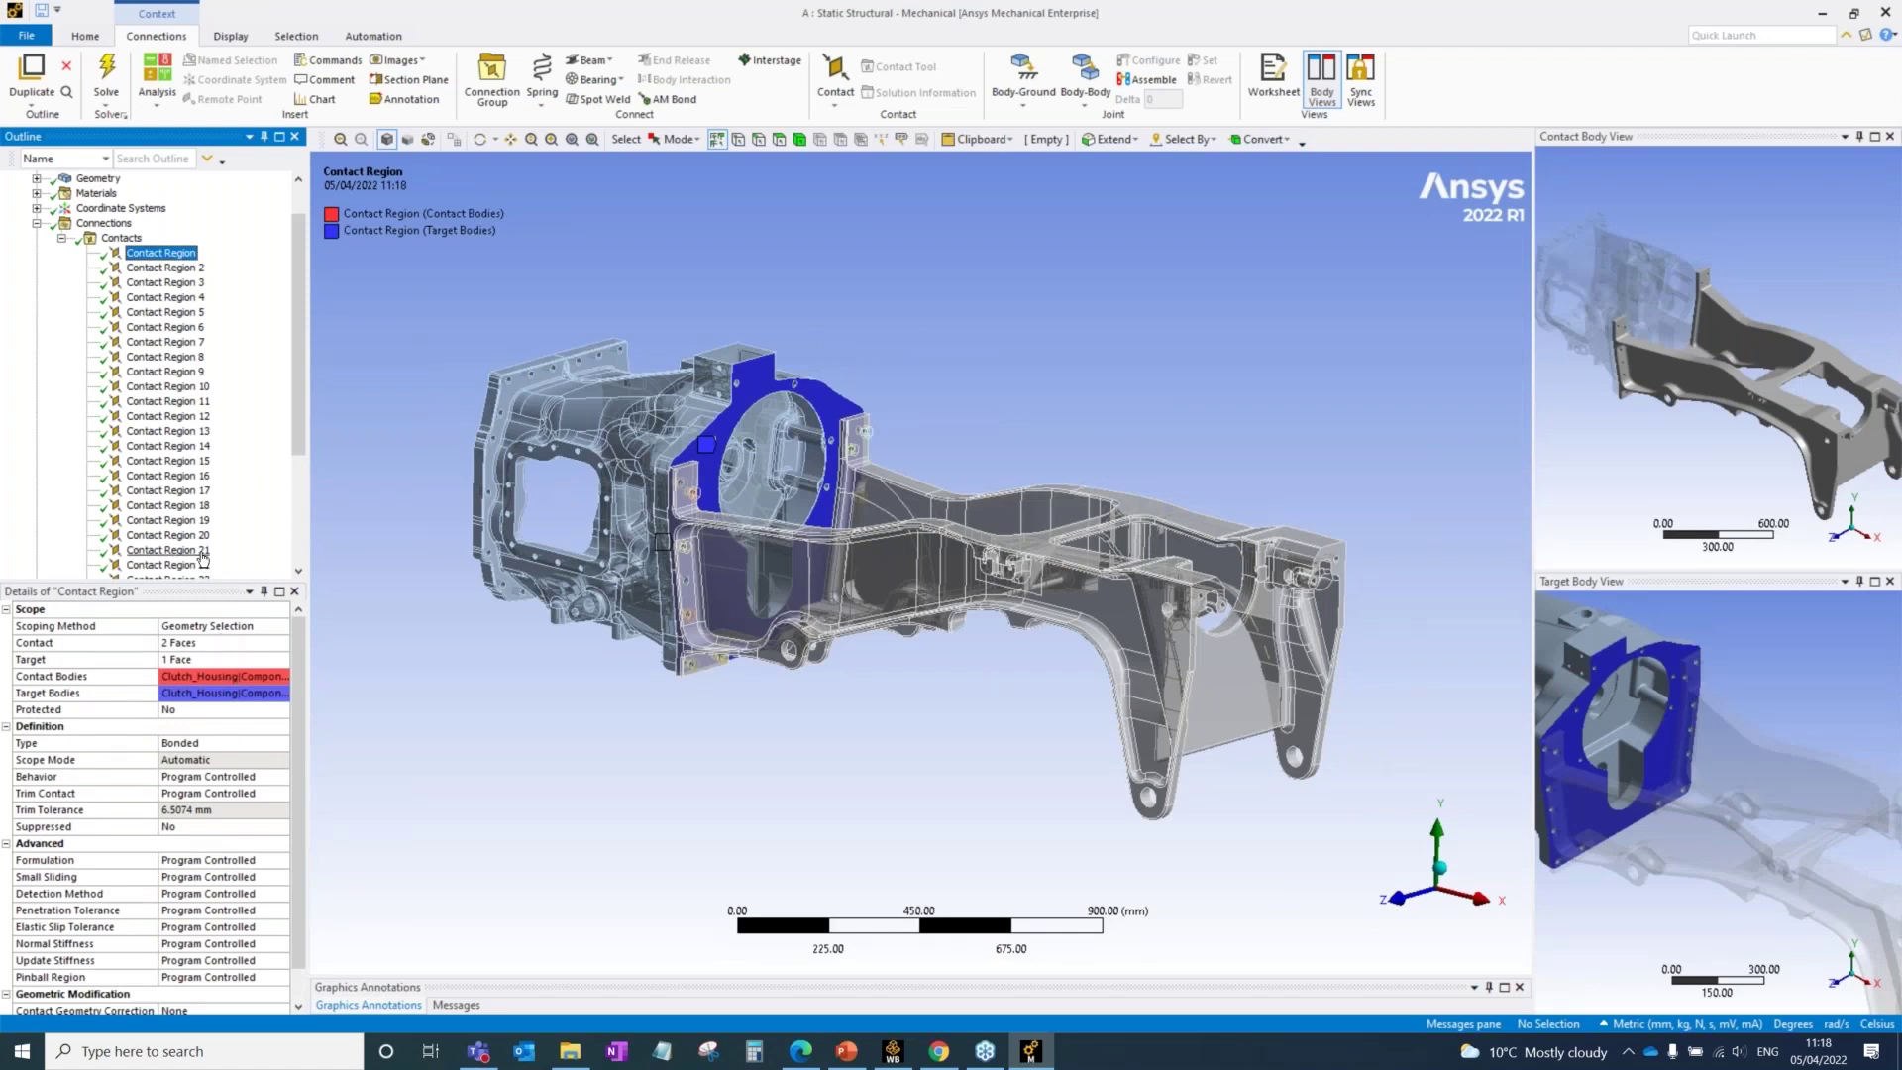
scroll(202, 557, down, 2)
scroll(202, 558, up, 4)
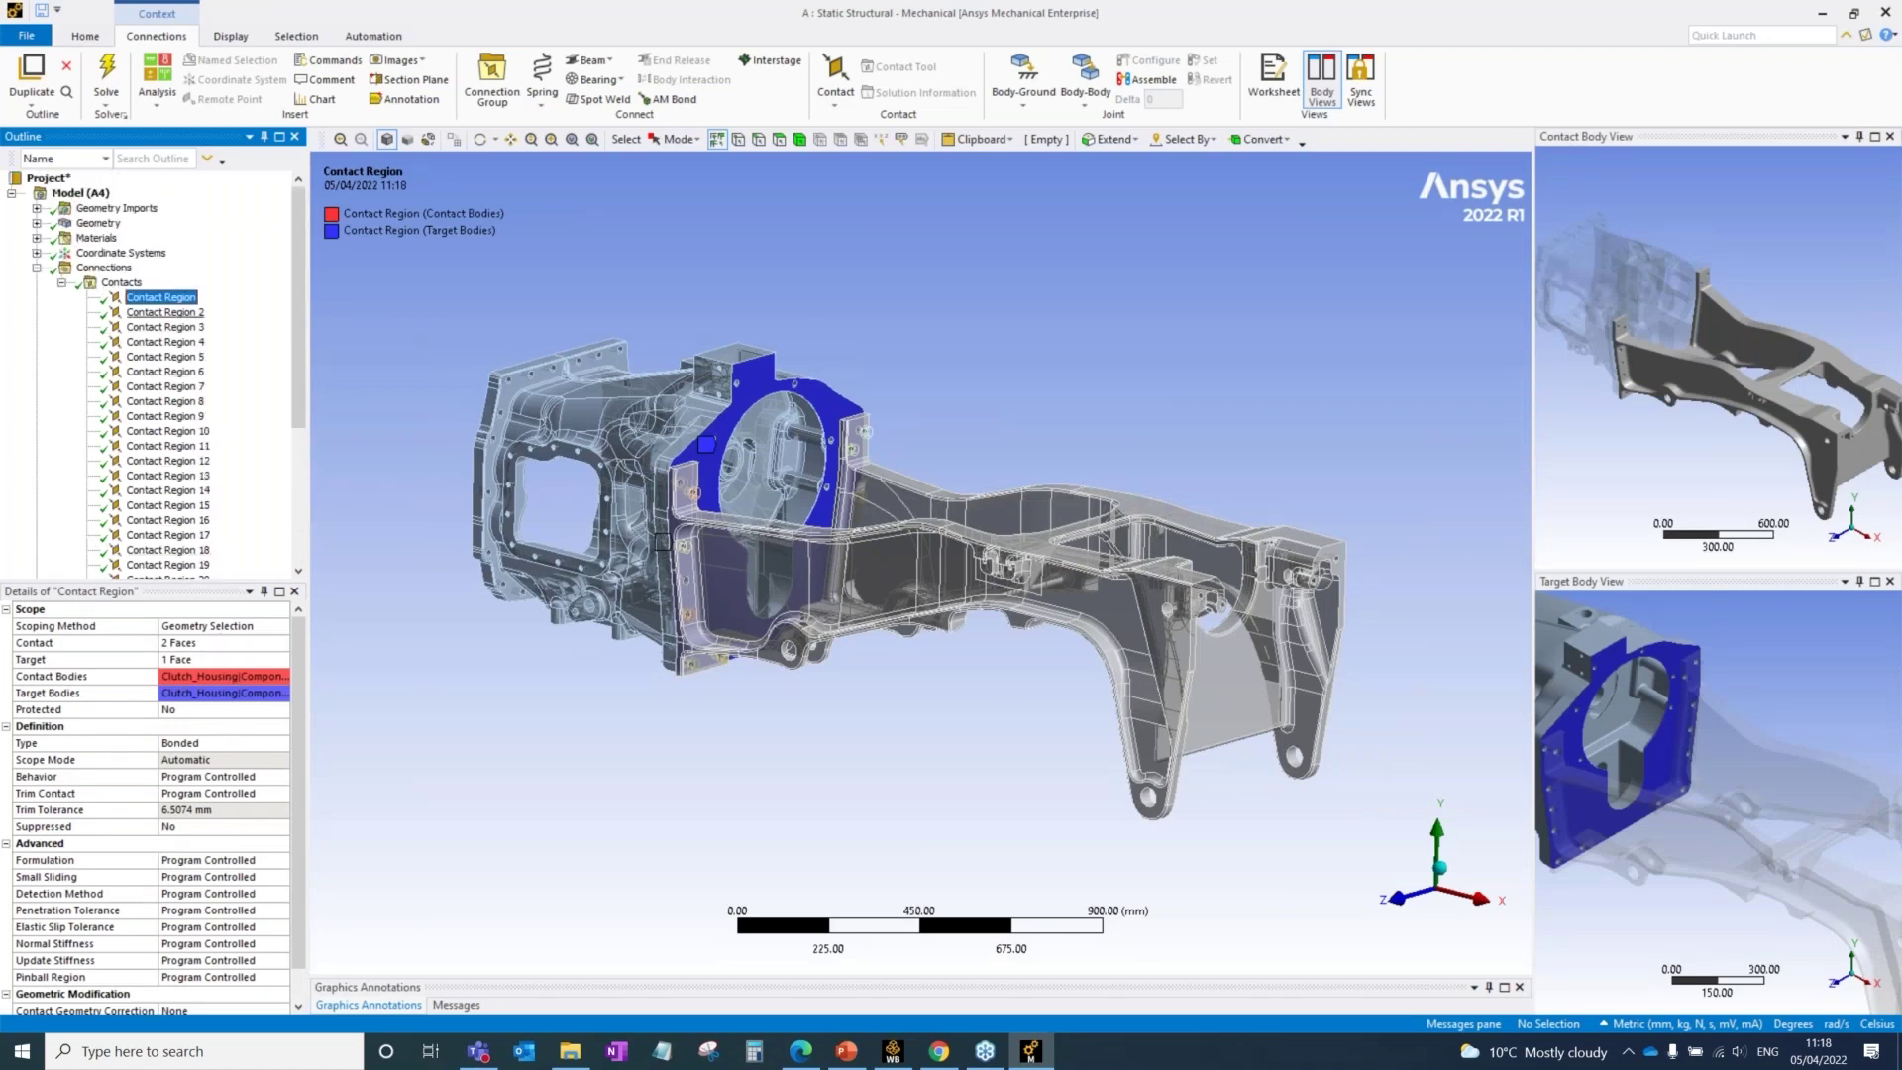
click(62, 284)
click(36, 269)
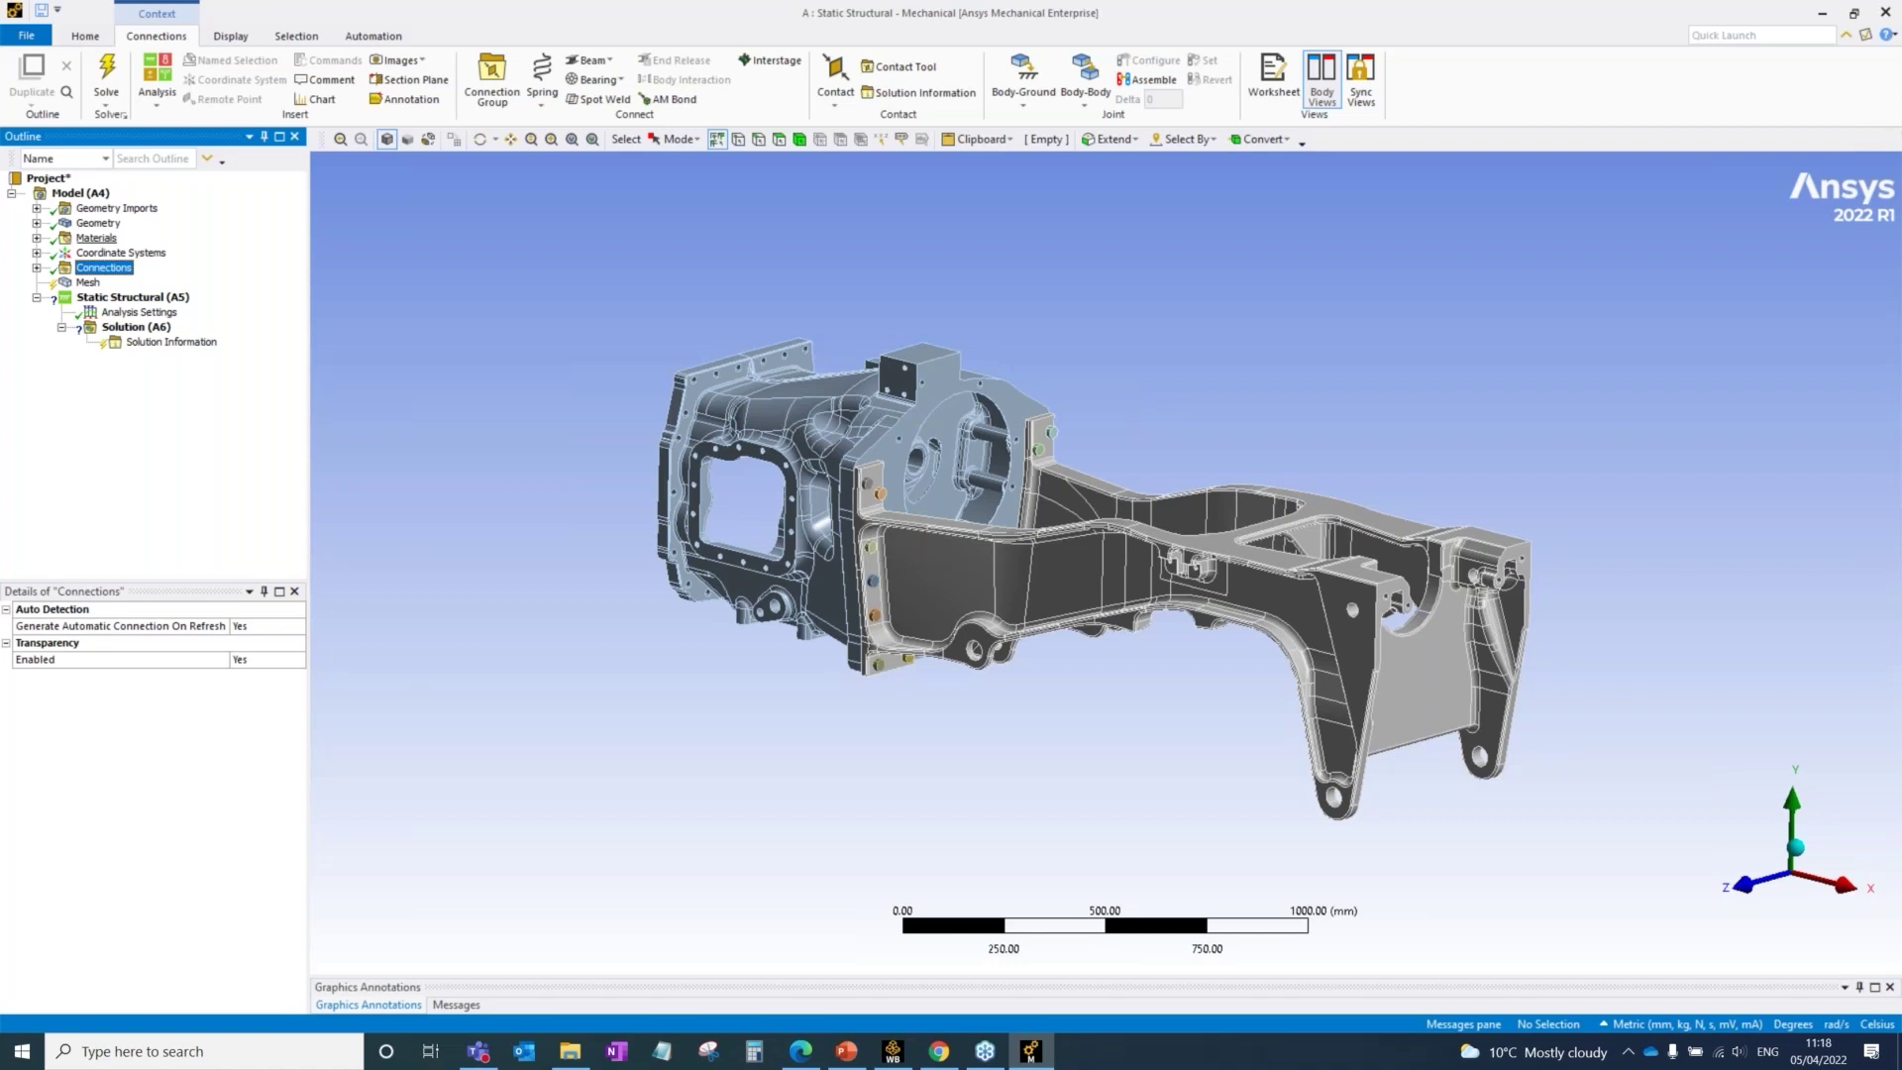
Step: Set the global mesh element size to 20 mm and generate the mesh
click(88, 283)
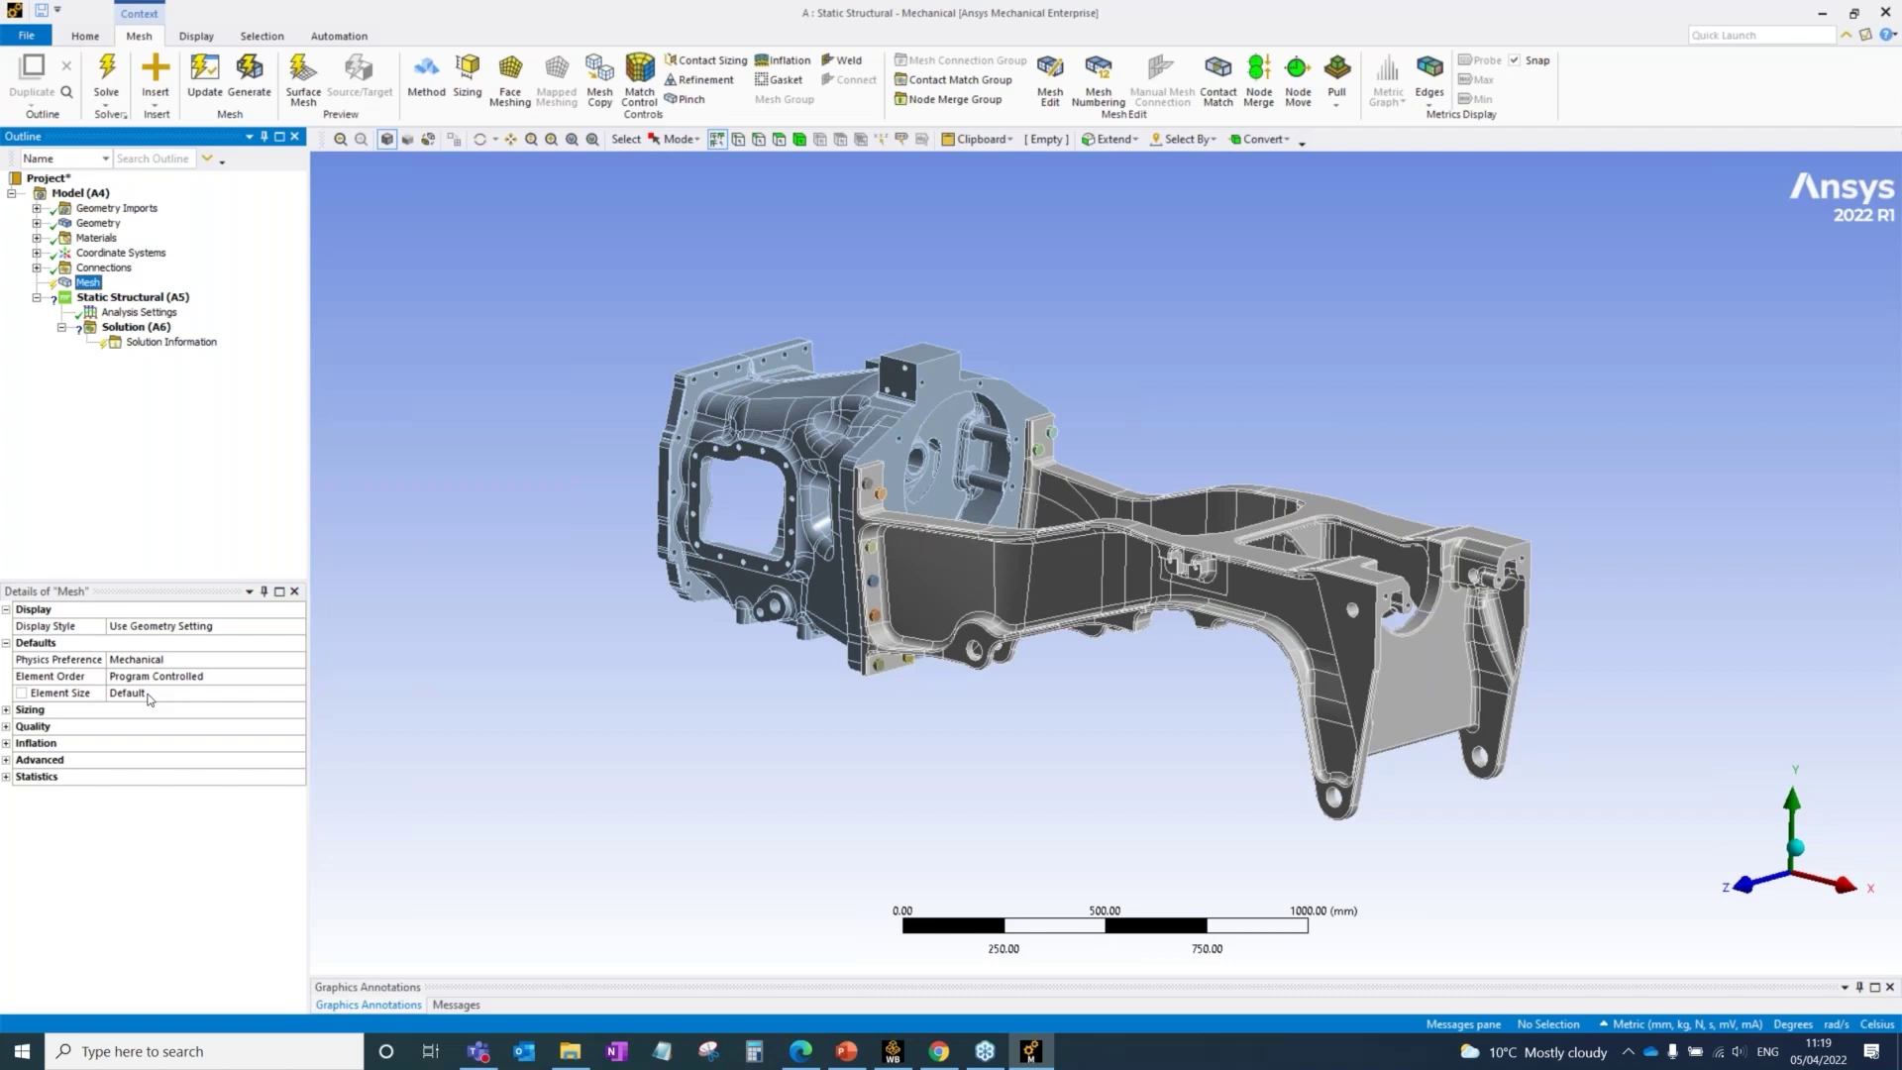
click(150, 694)
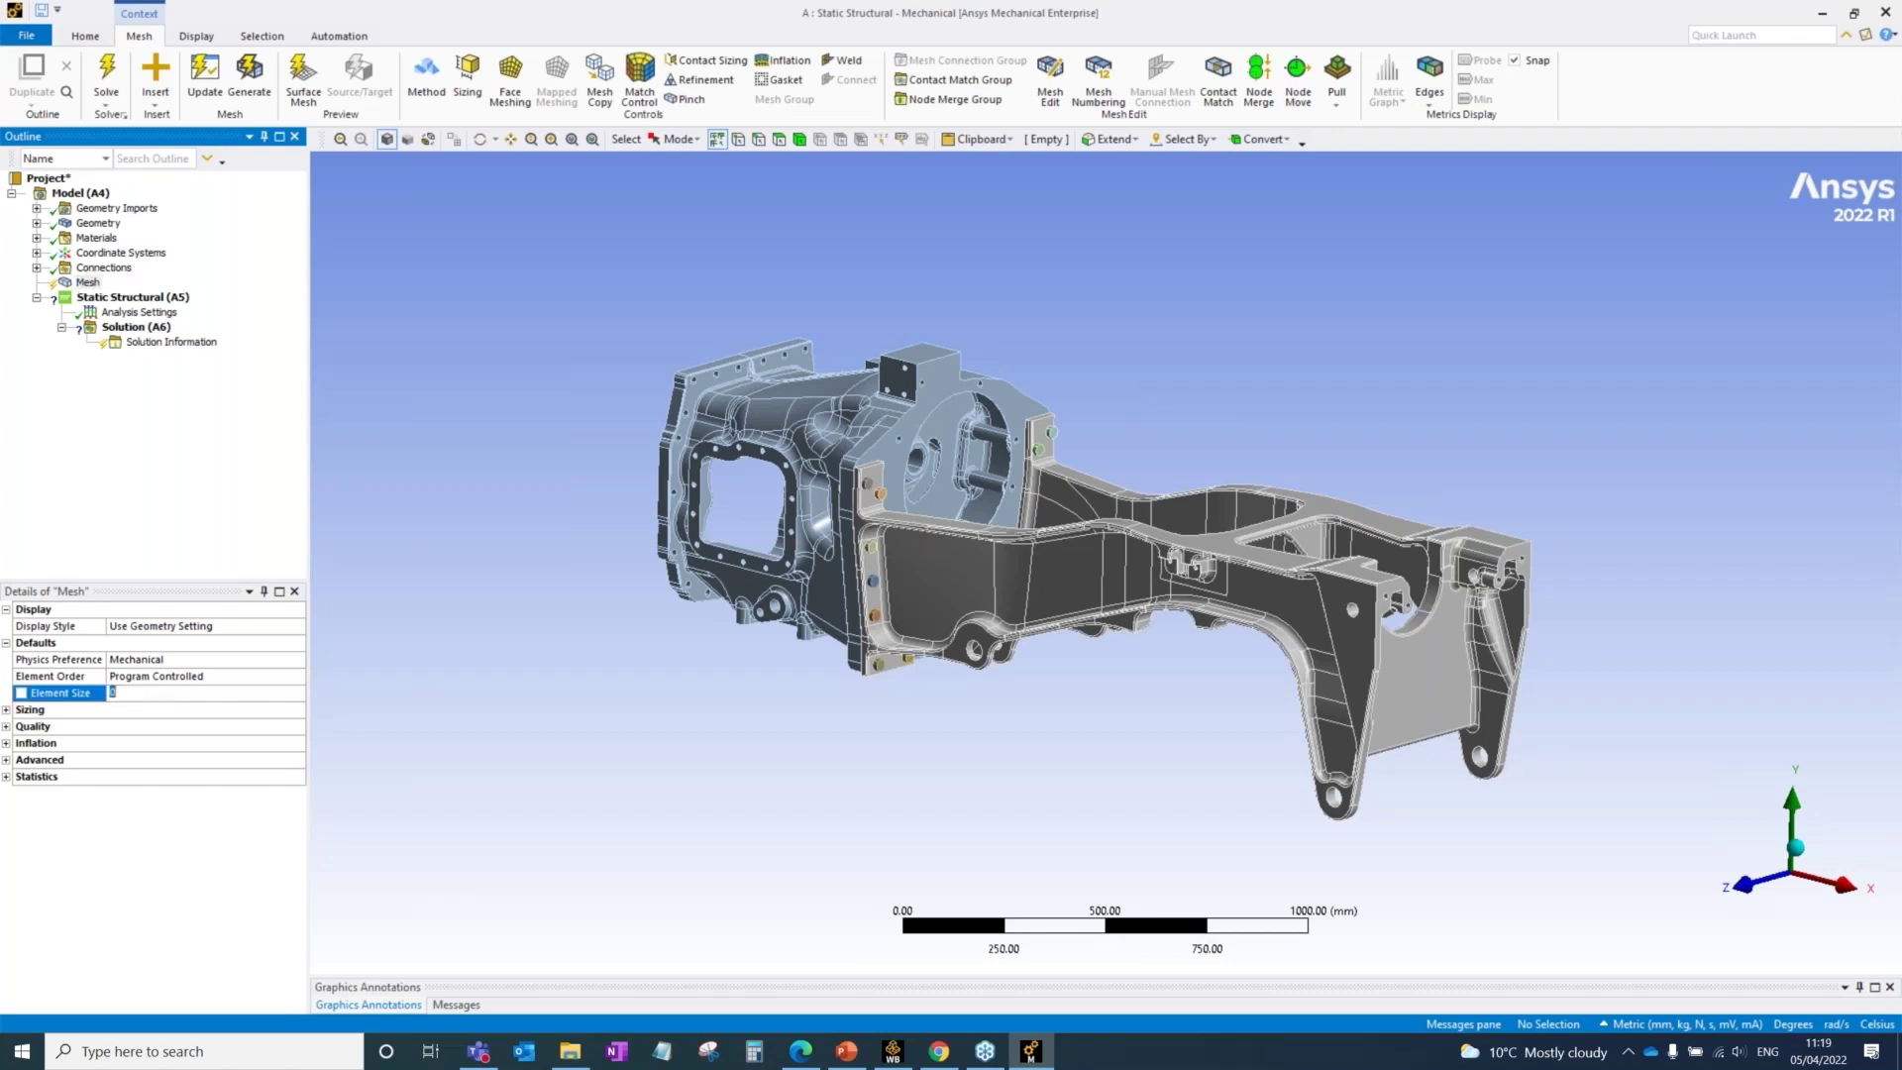
text(20)
key(Return)
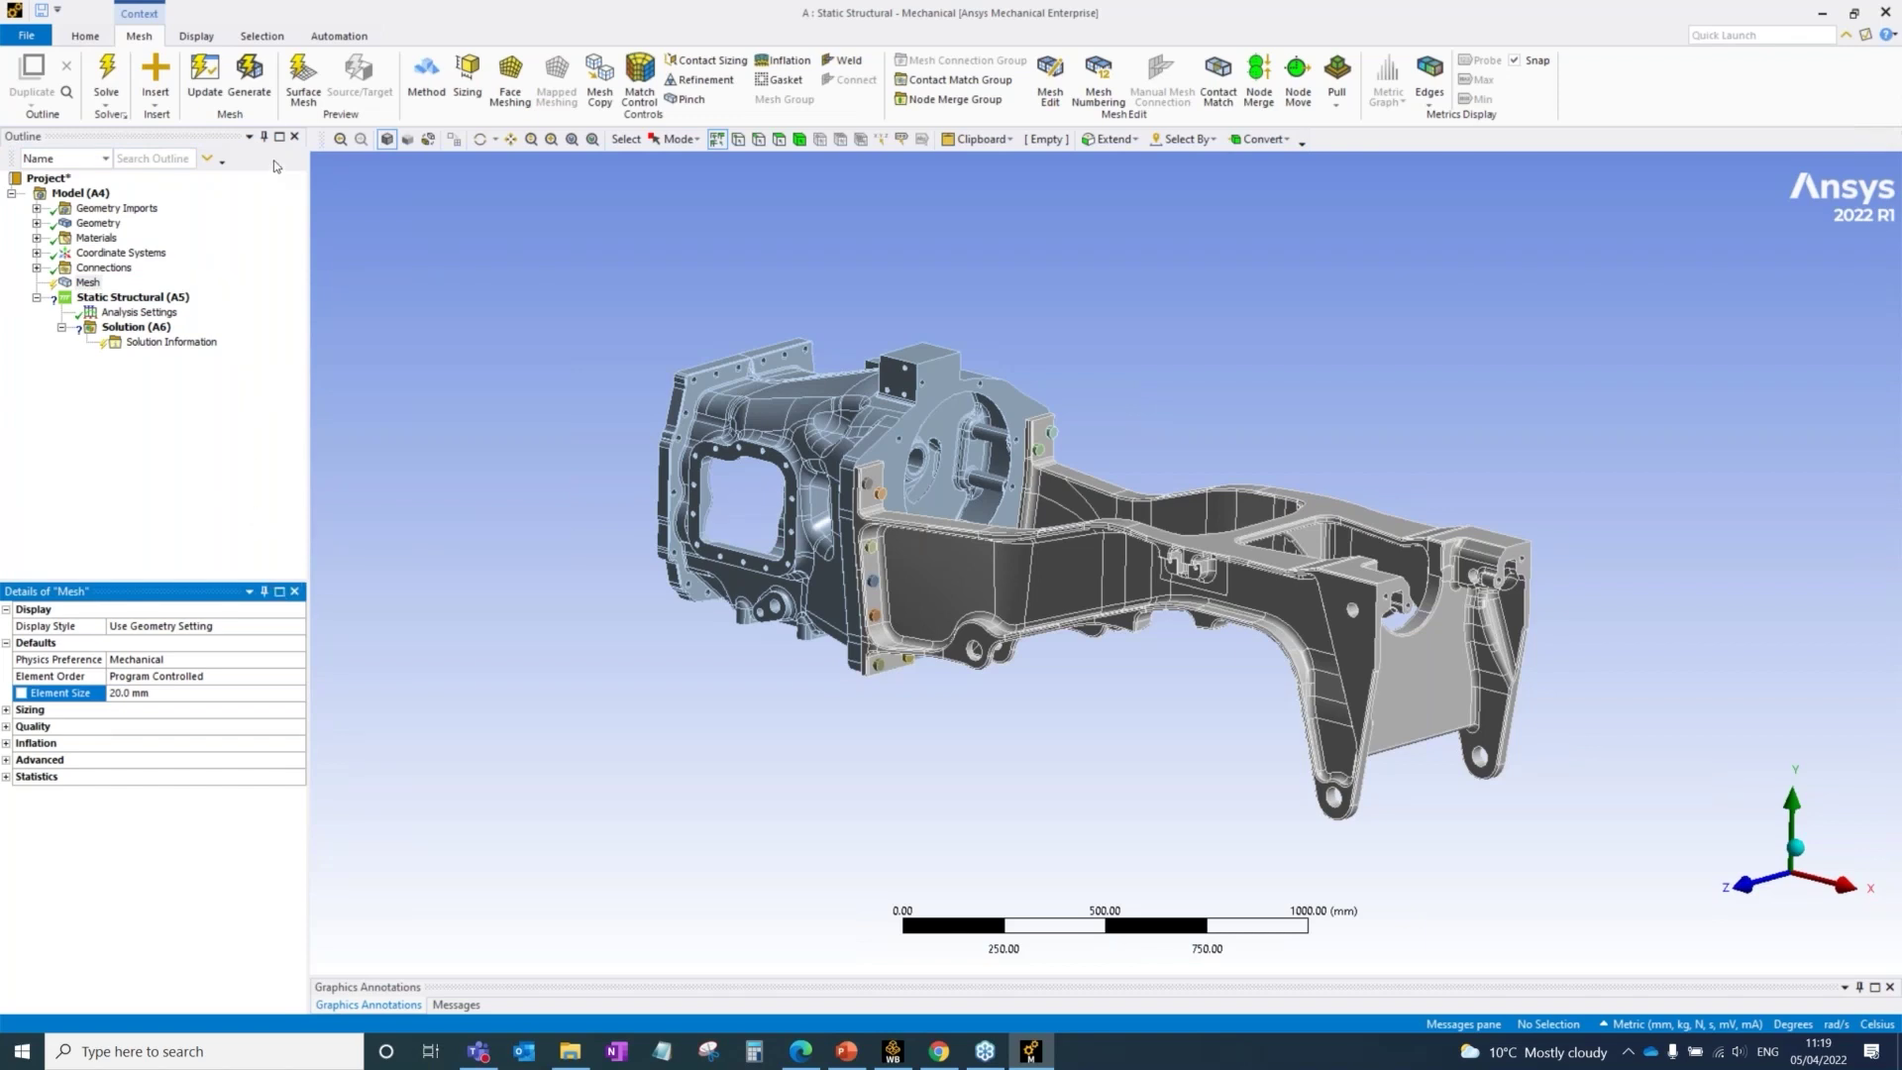
click(263, 89)
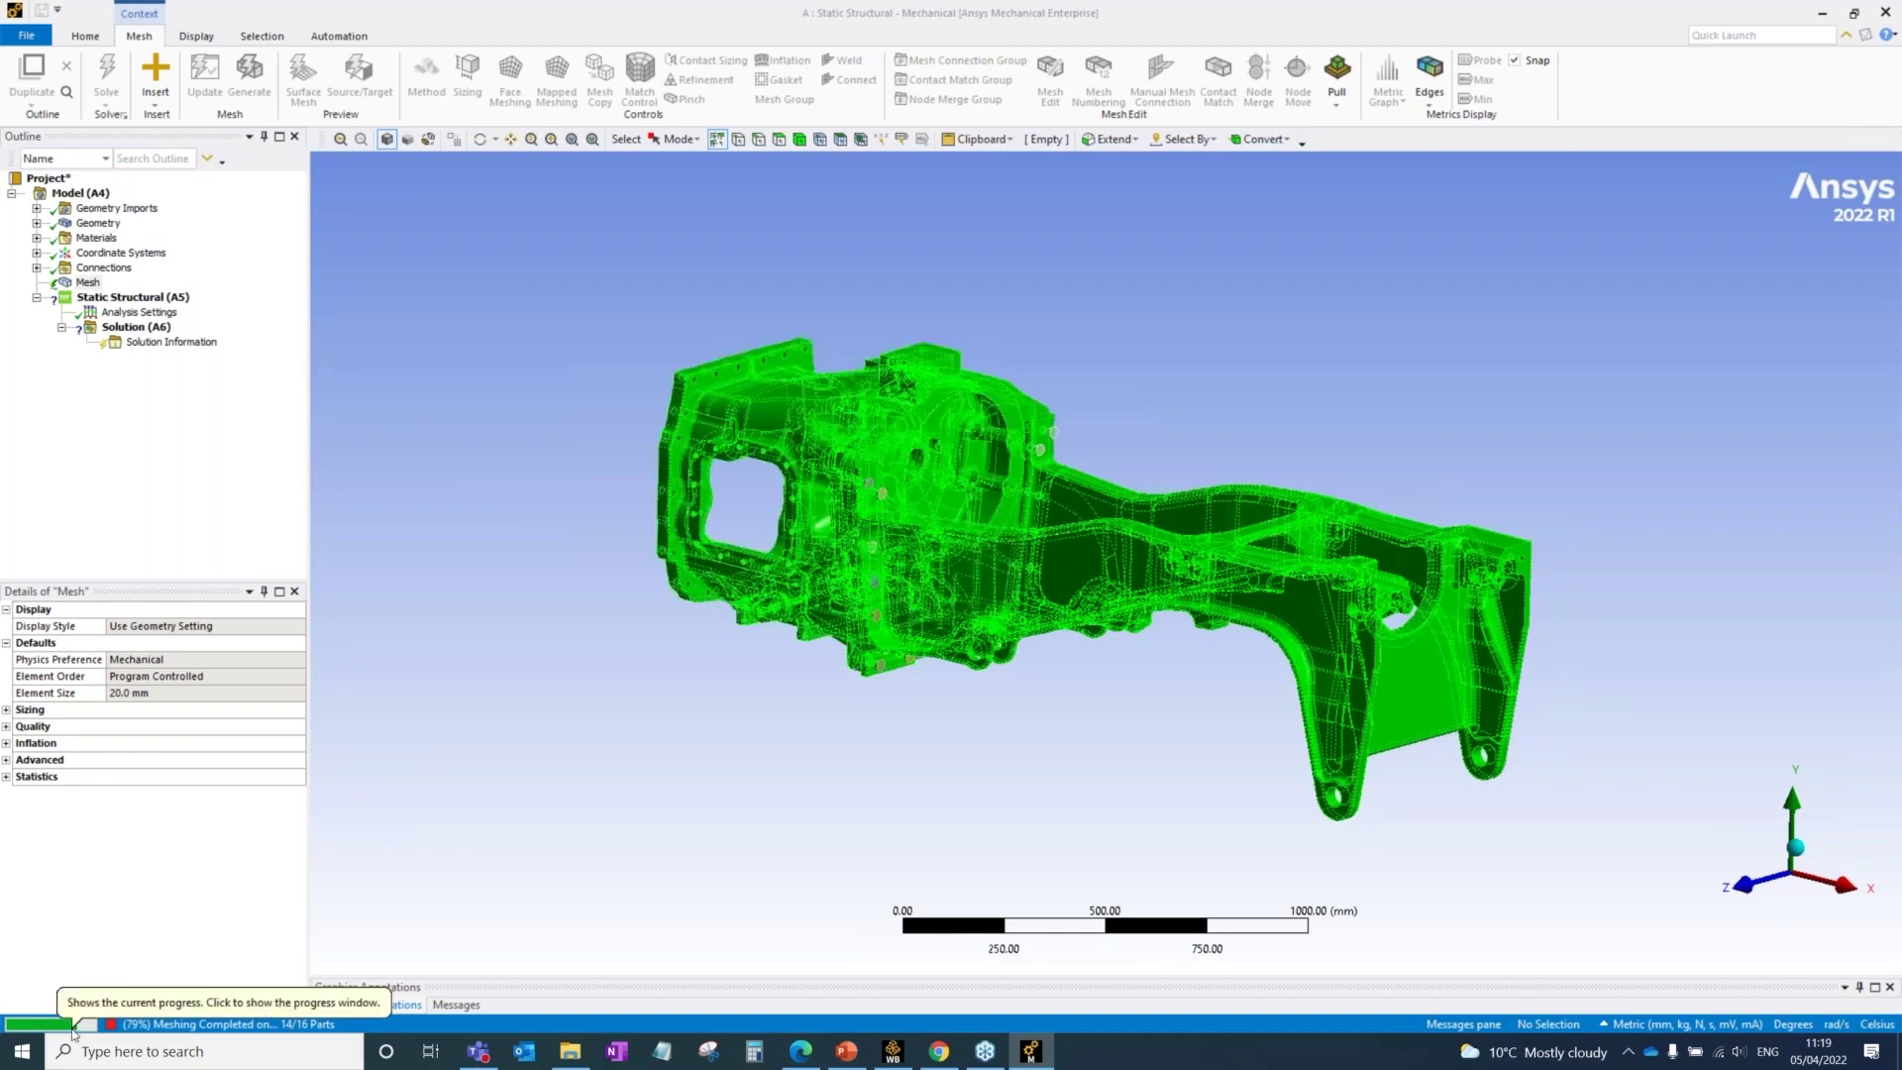
Step: Check the per-part meshing progress and inspect the finished mesh on the clutch housing and frame
click(74, 1030)
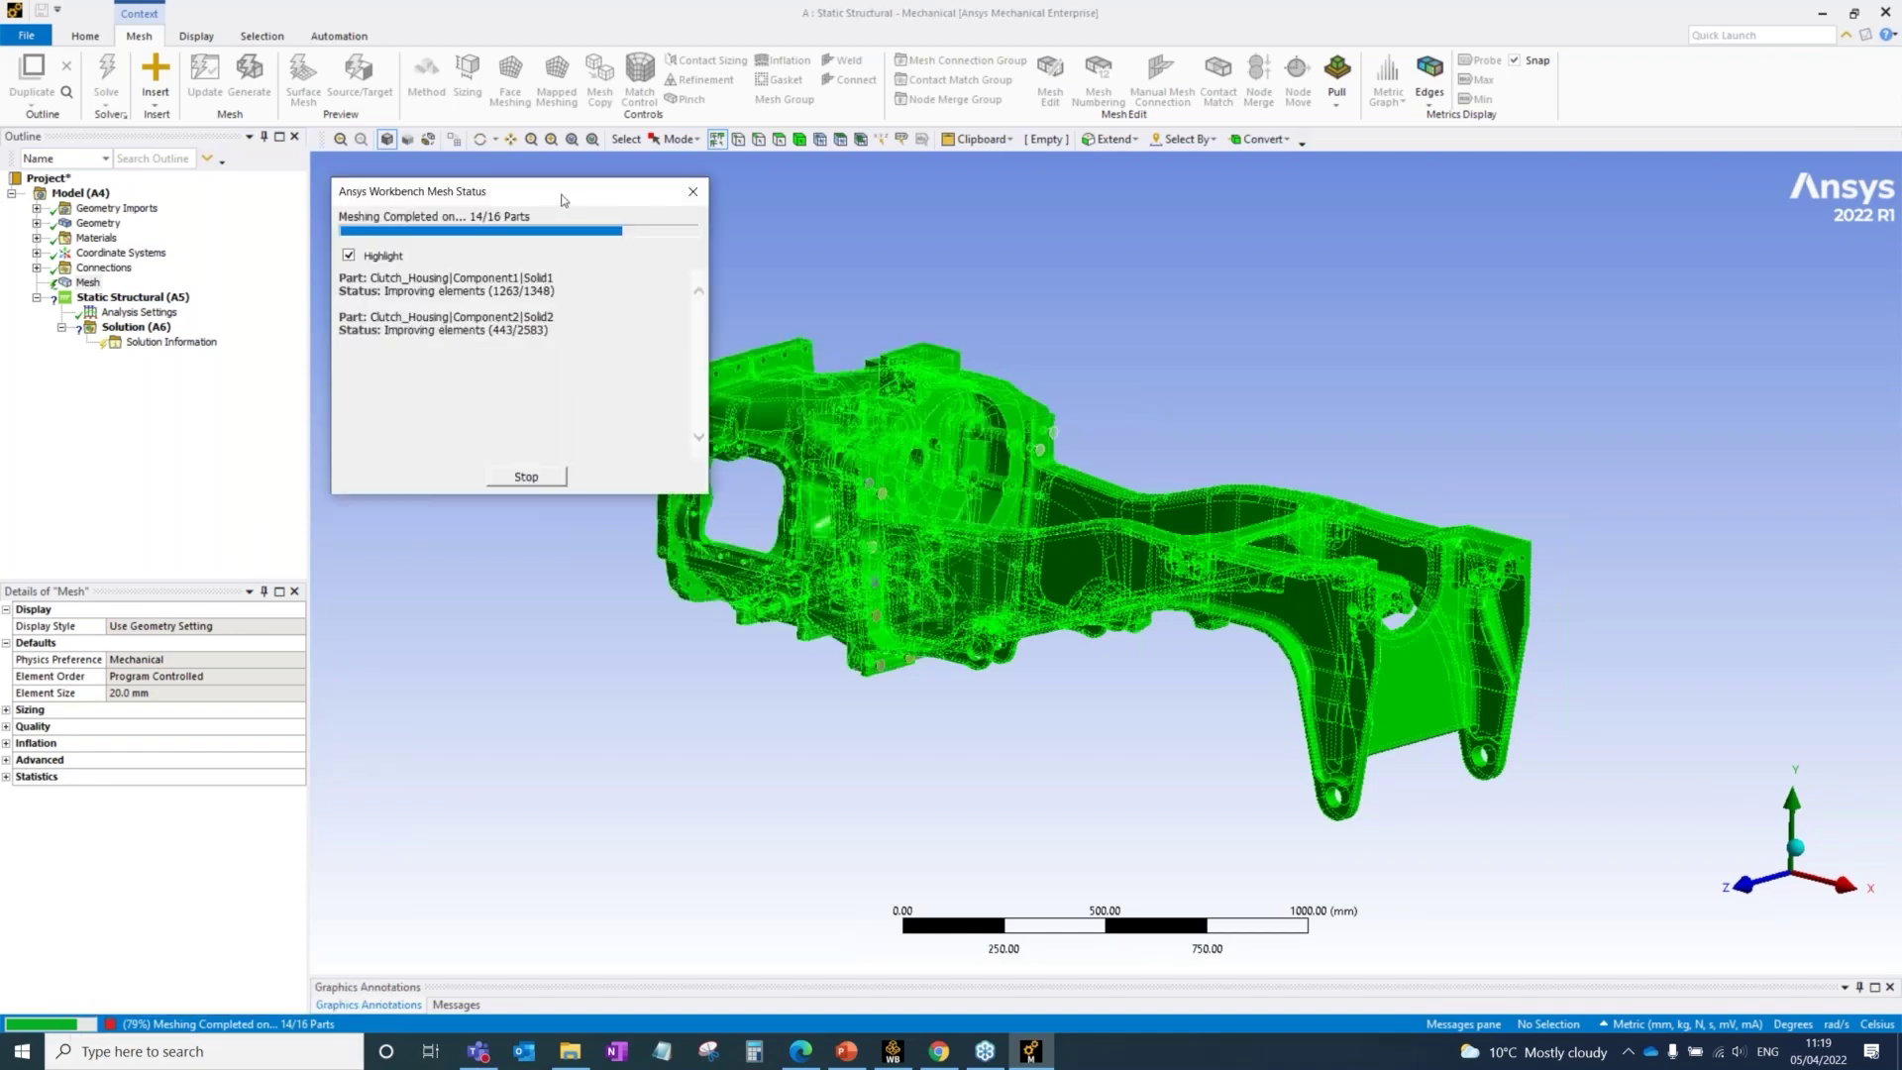
drag(559, 199, 557, 189)
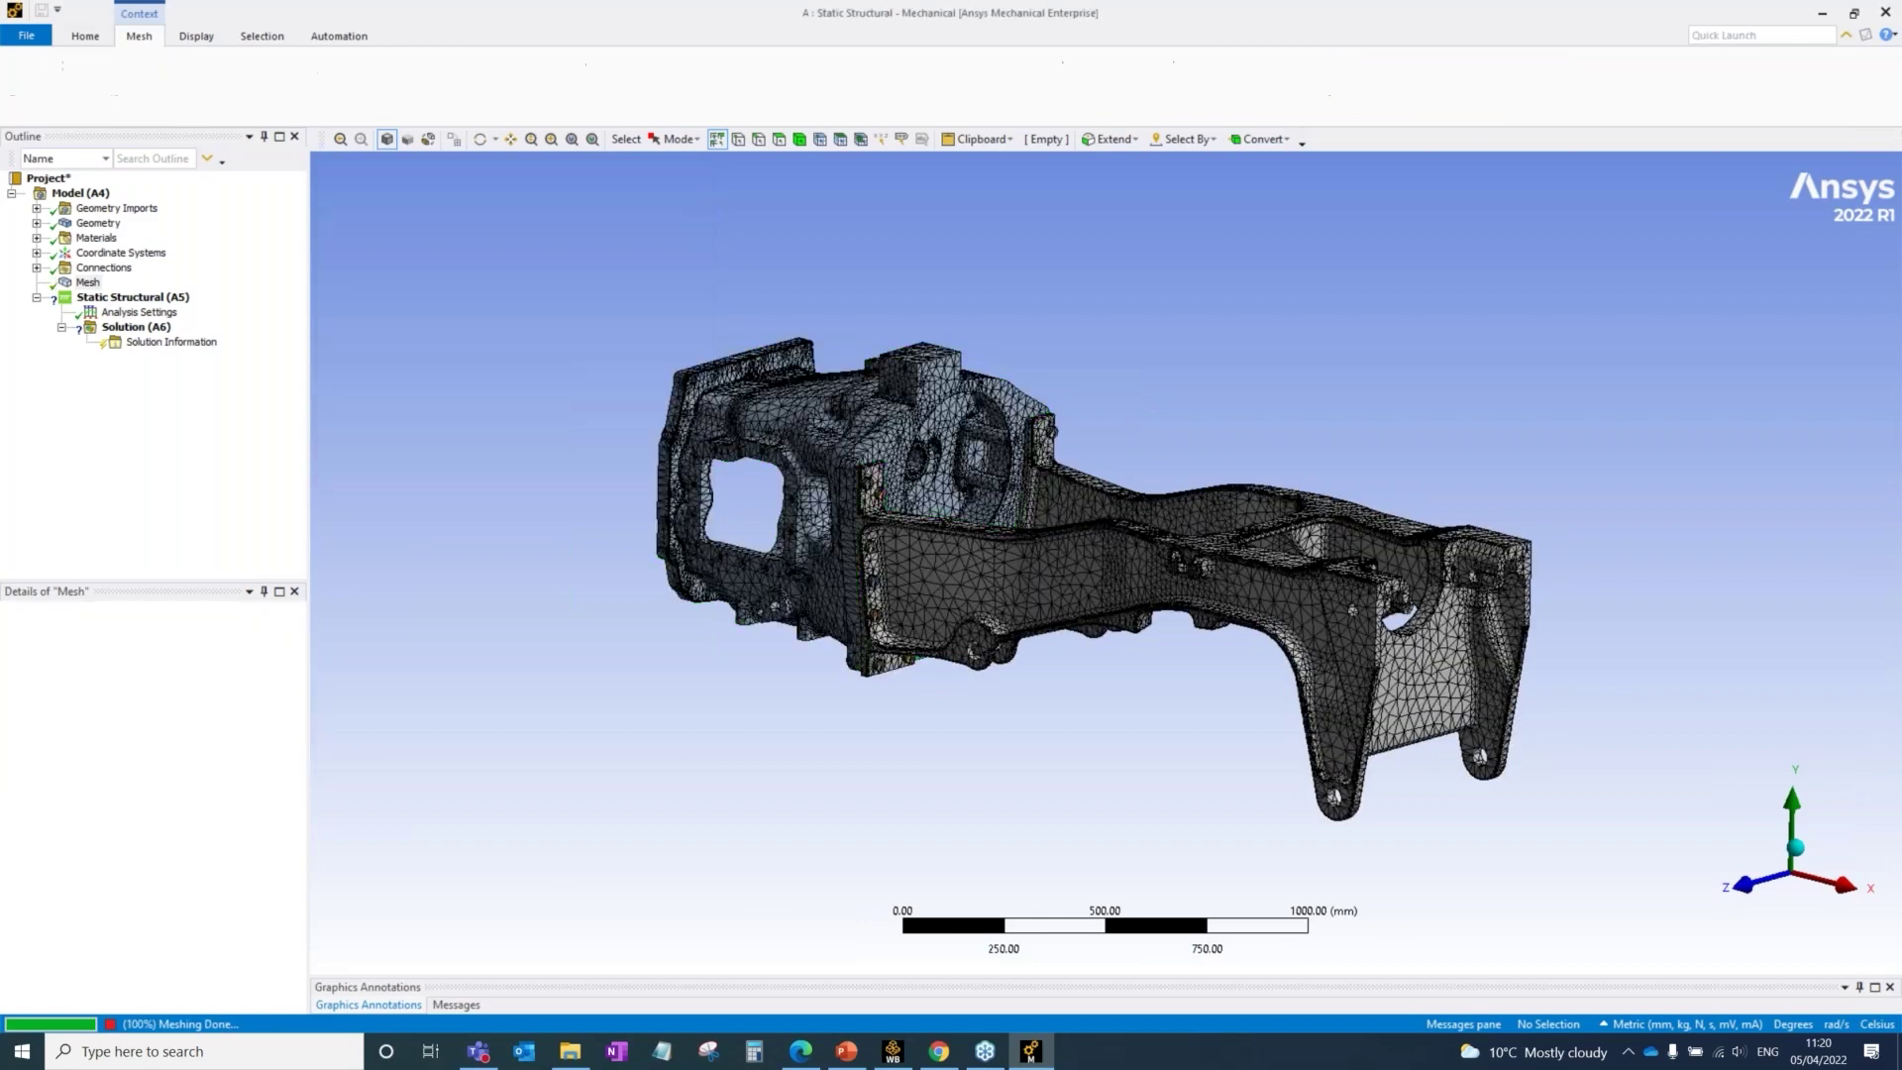
scroll(1191, 439, down, 1)
scroll(1190, 440, up, 2)
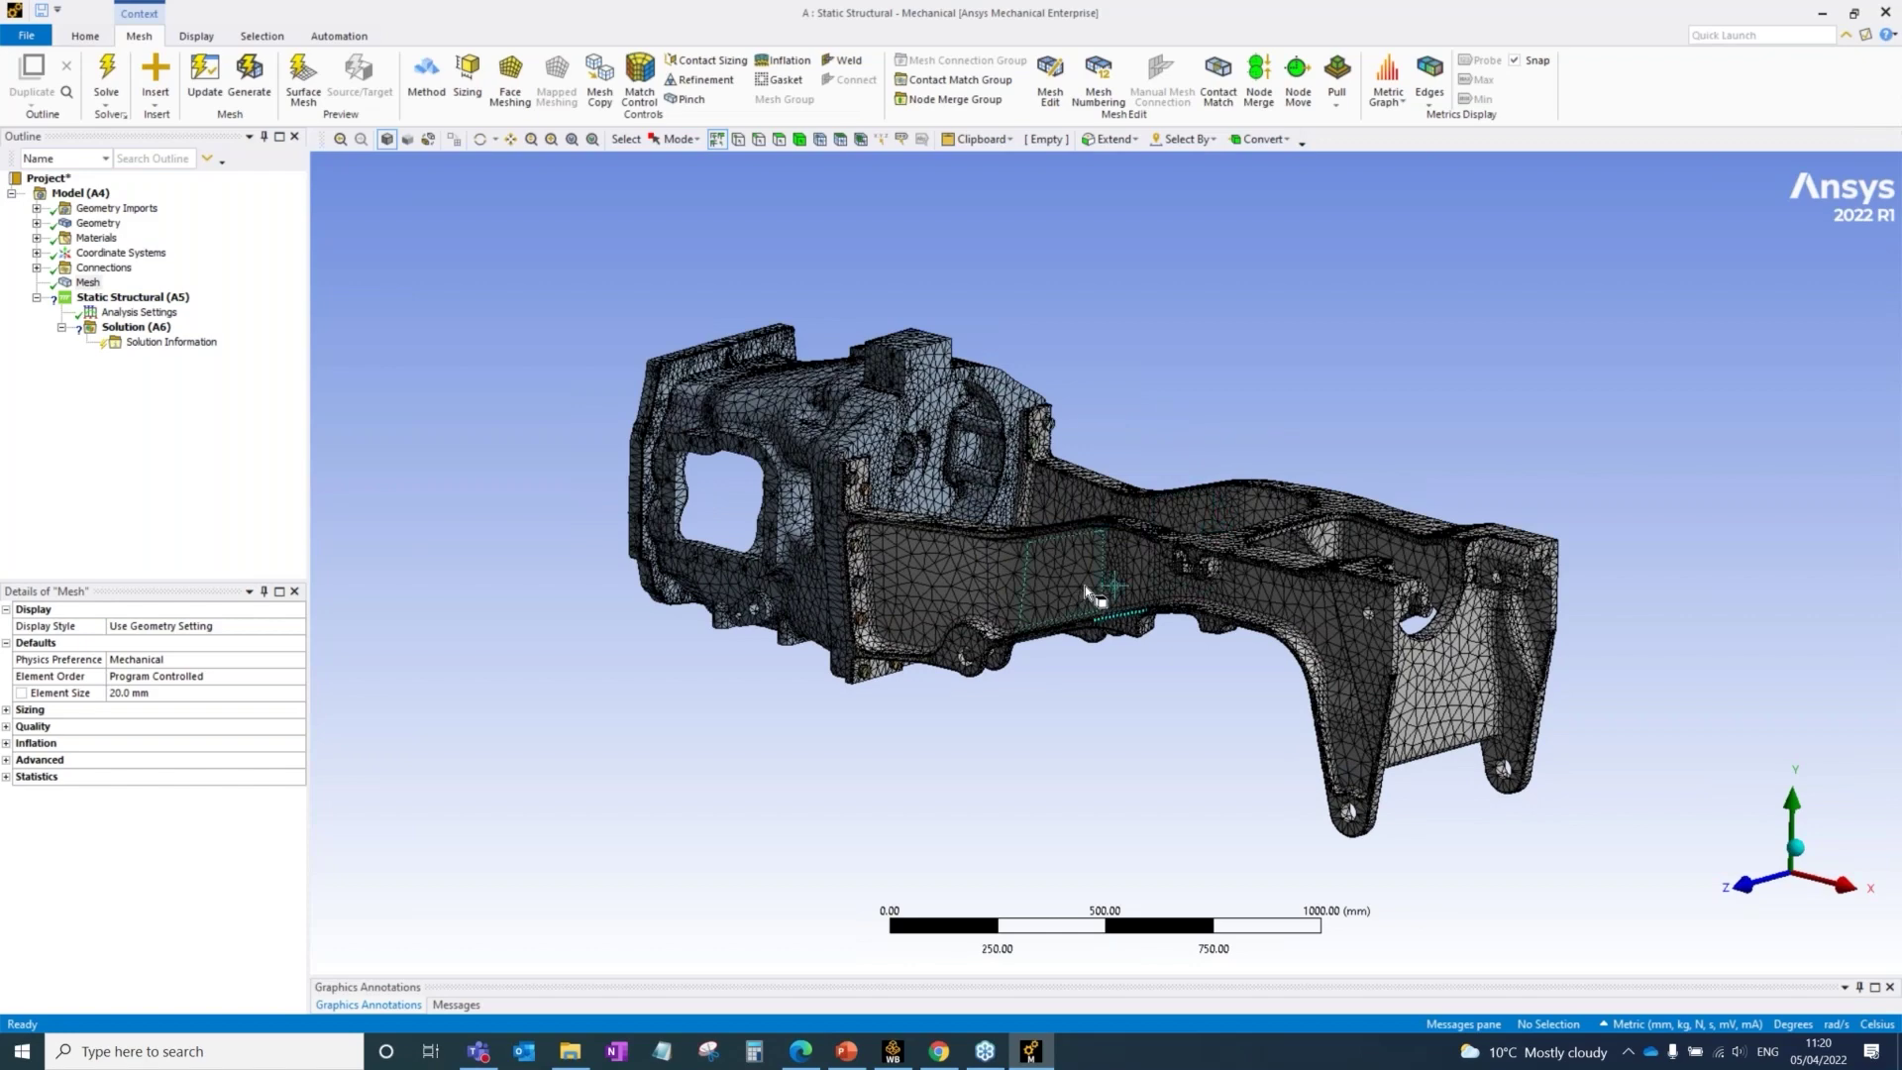
middle_drag(1079, 593, 814, 566)
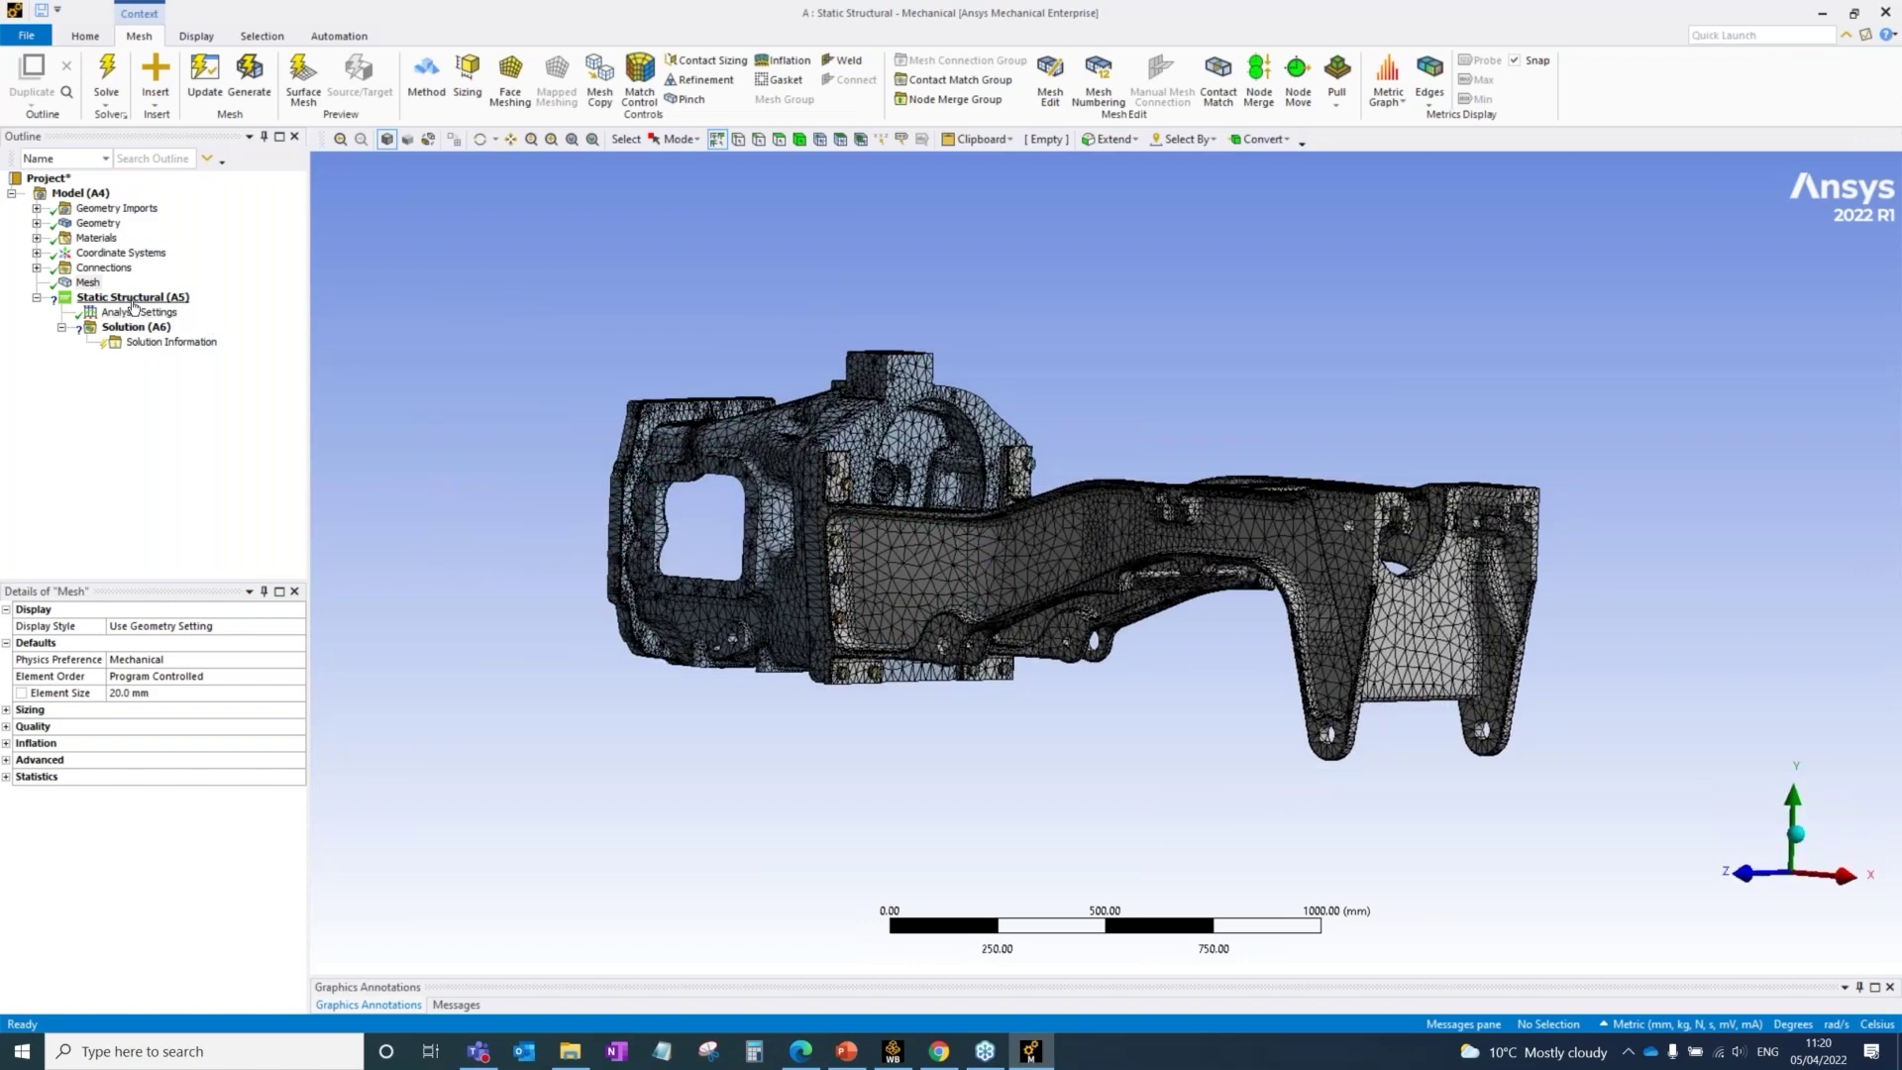
Step: Insert a fixed support into the static structural analysis
click(134, 299)
right_click(135, 302)
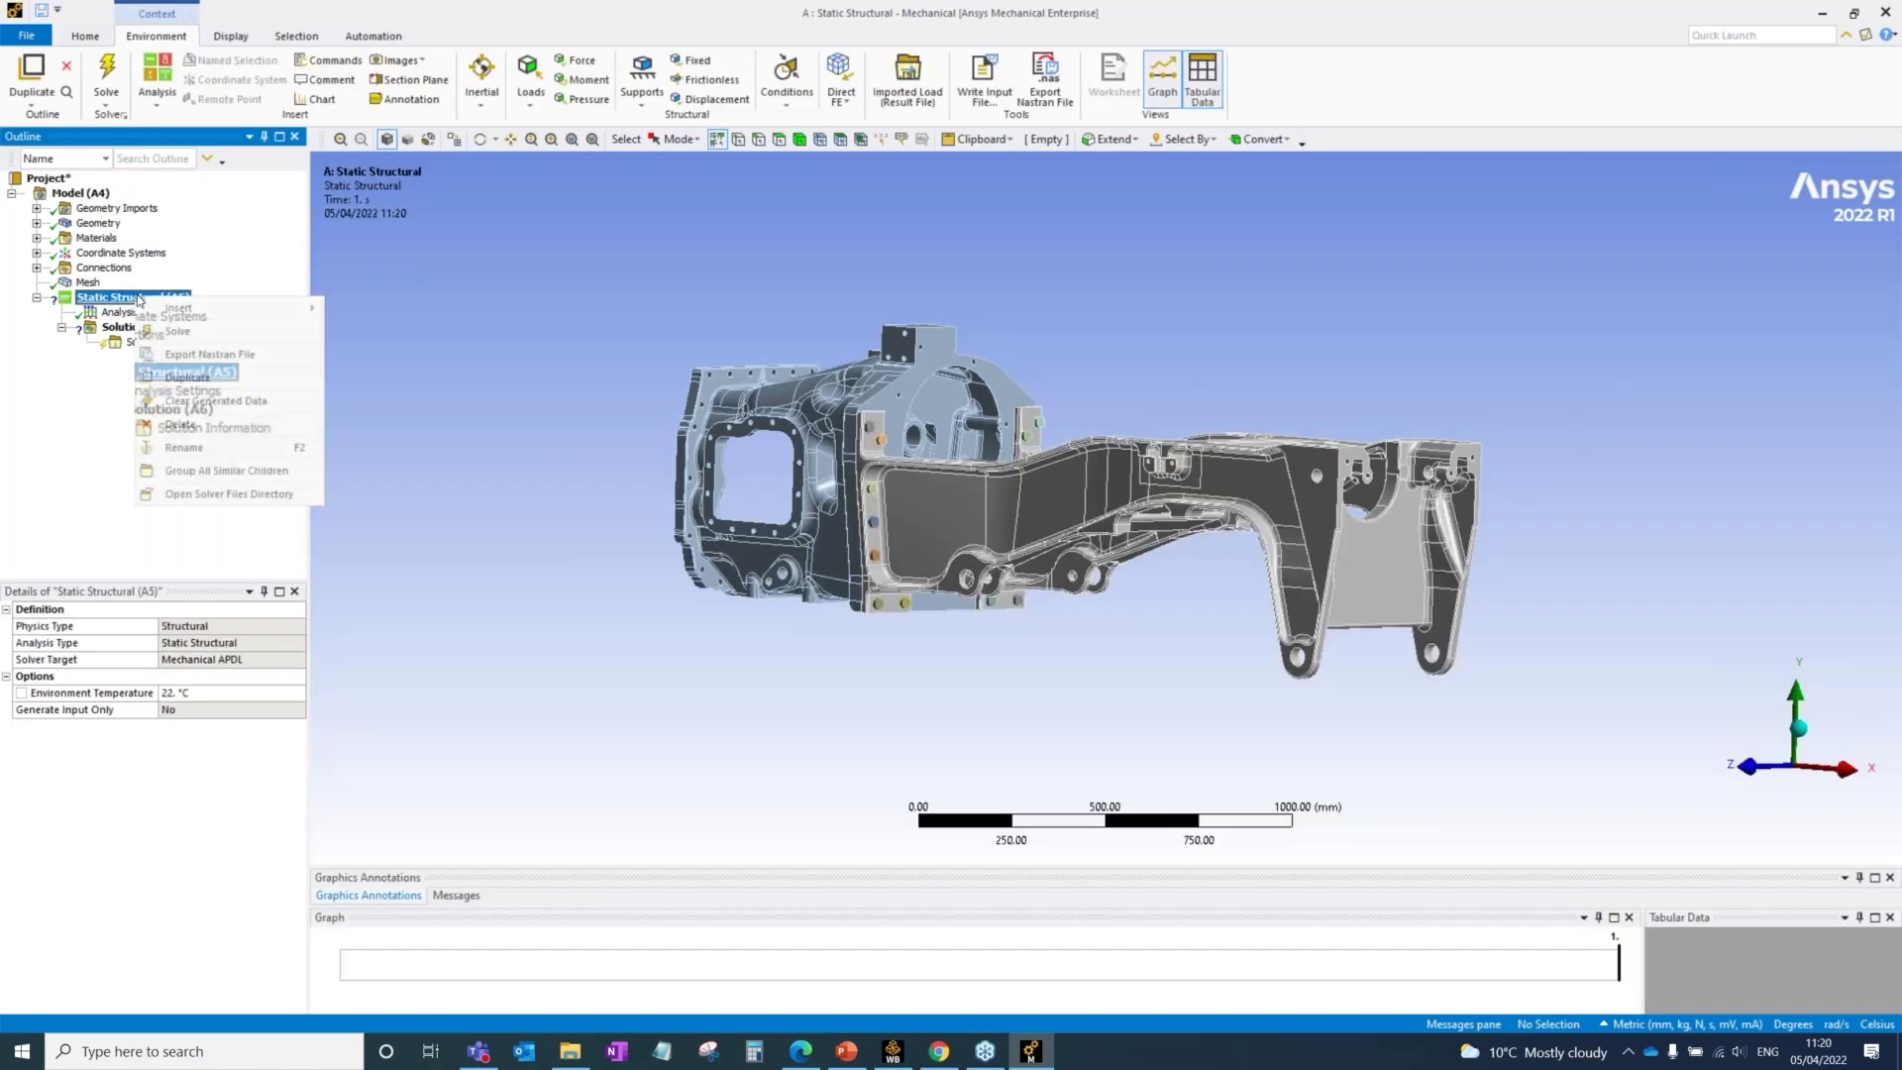
mouse_move(211, 311)
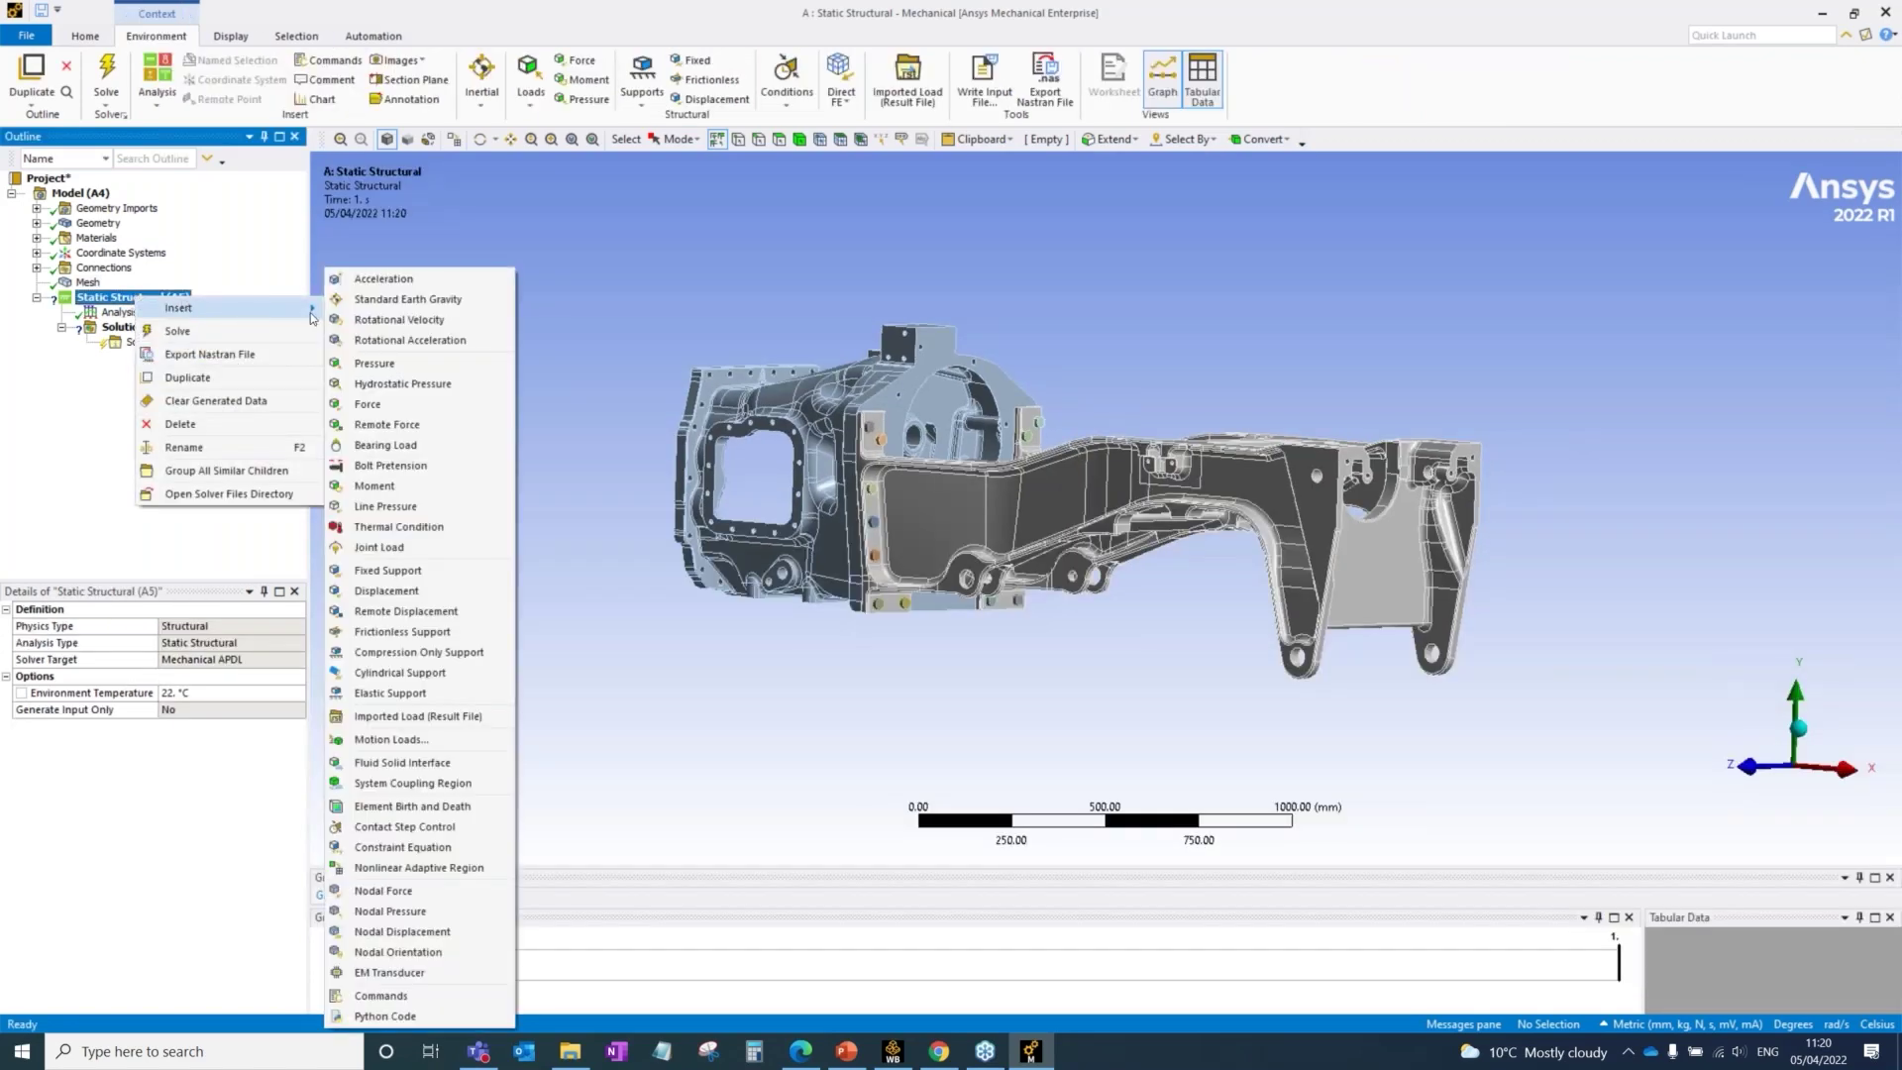
click(419, 581)
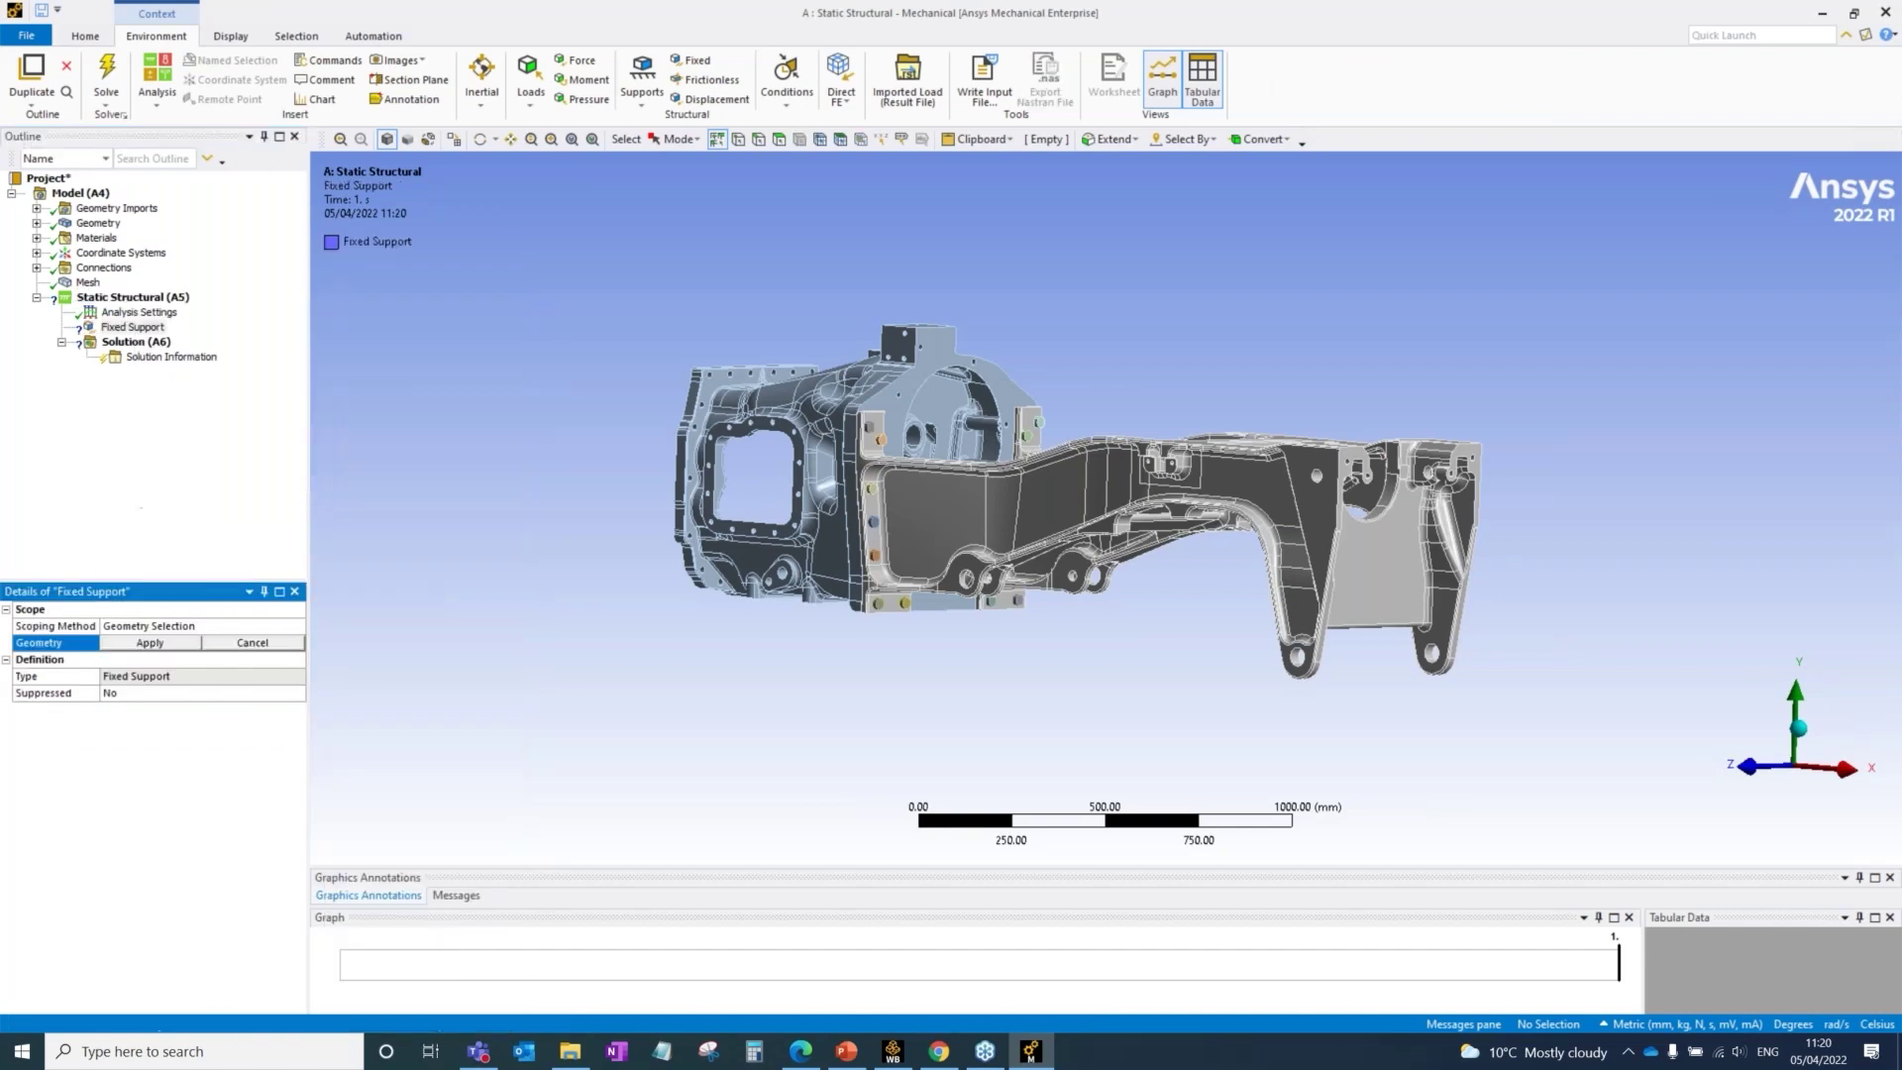
middle_drag(917, 429, 1139, 476)
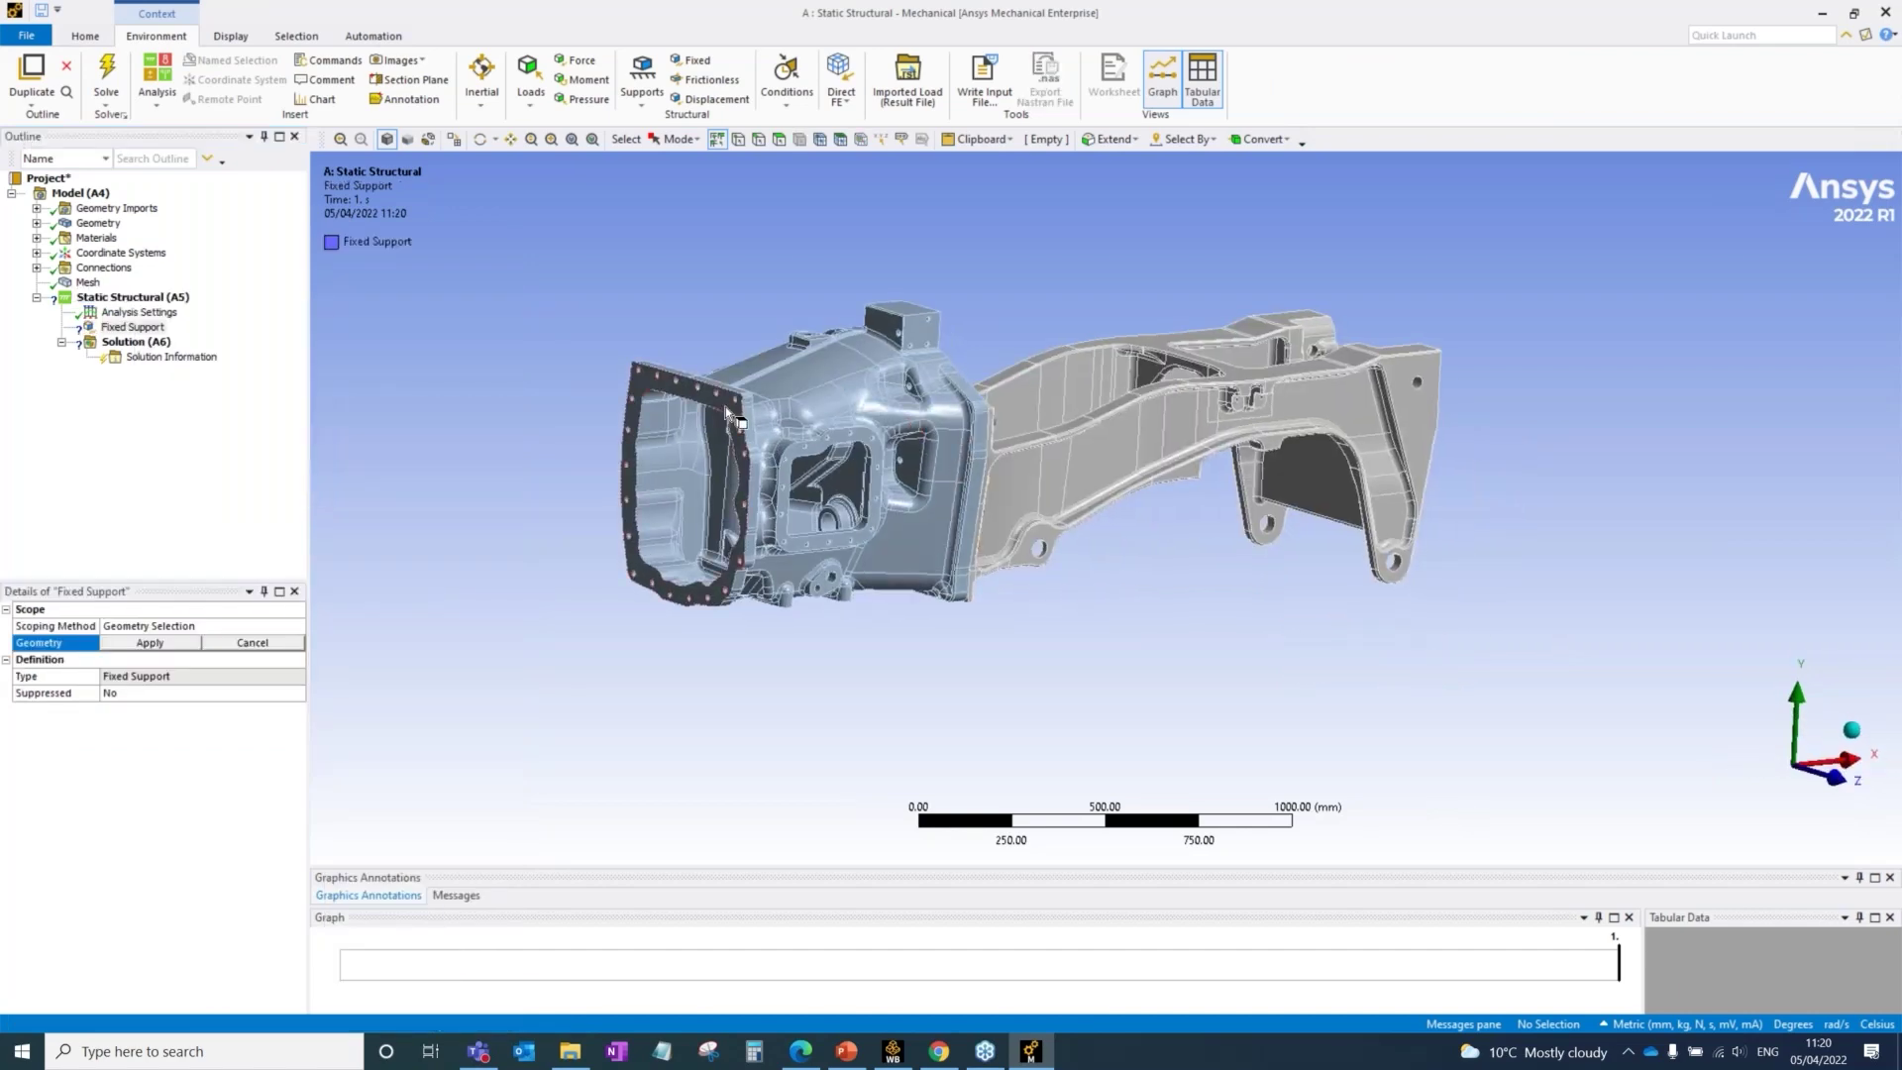
click(730, 414)
middle_drag(840, 457, 750, 616)
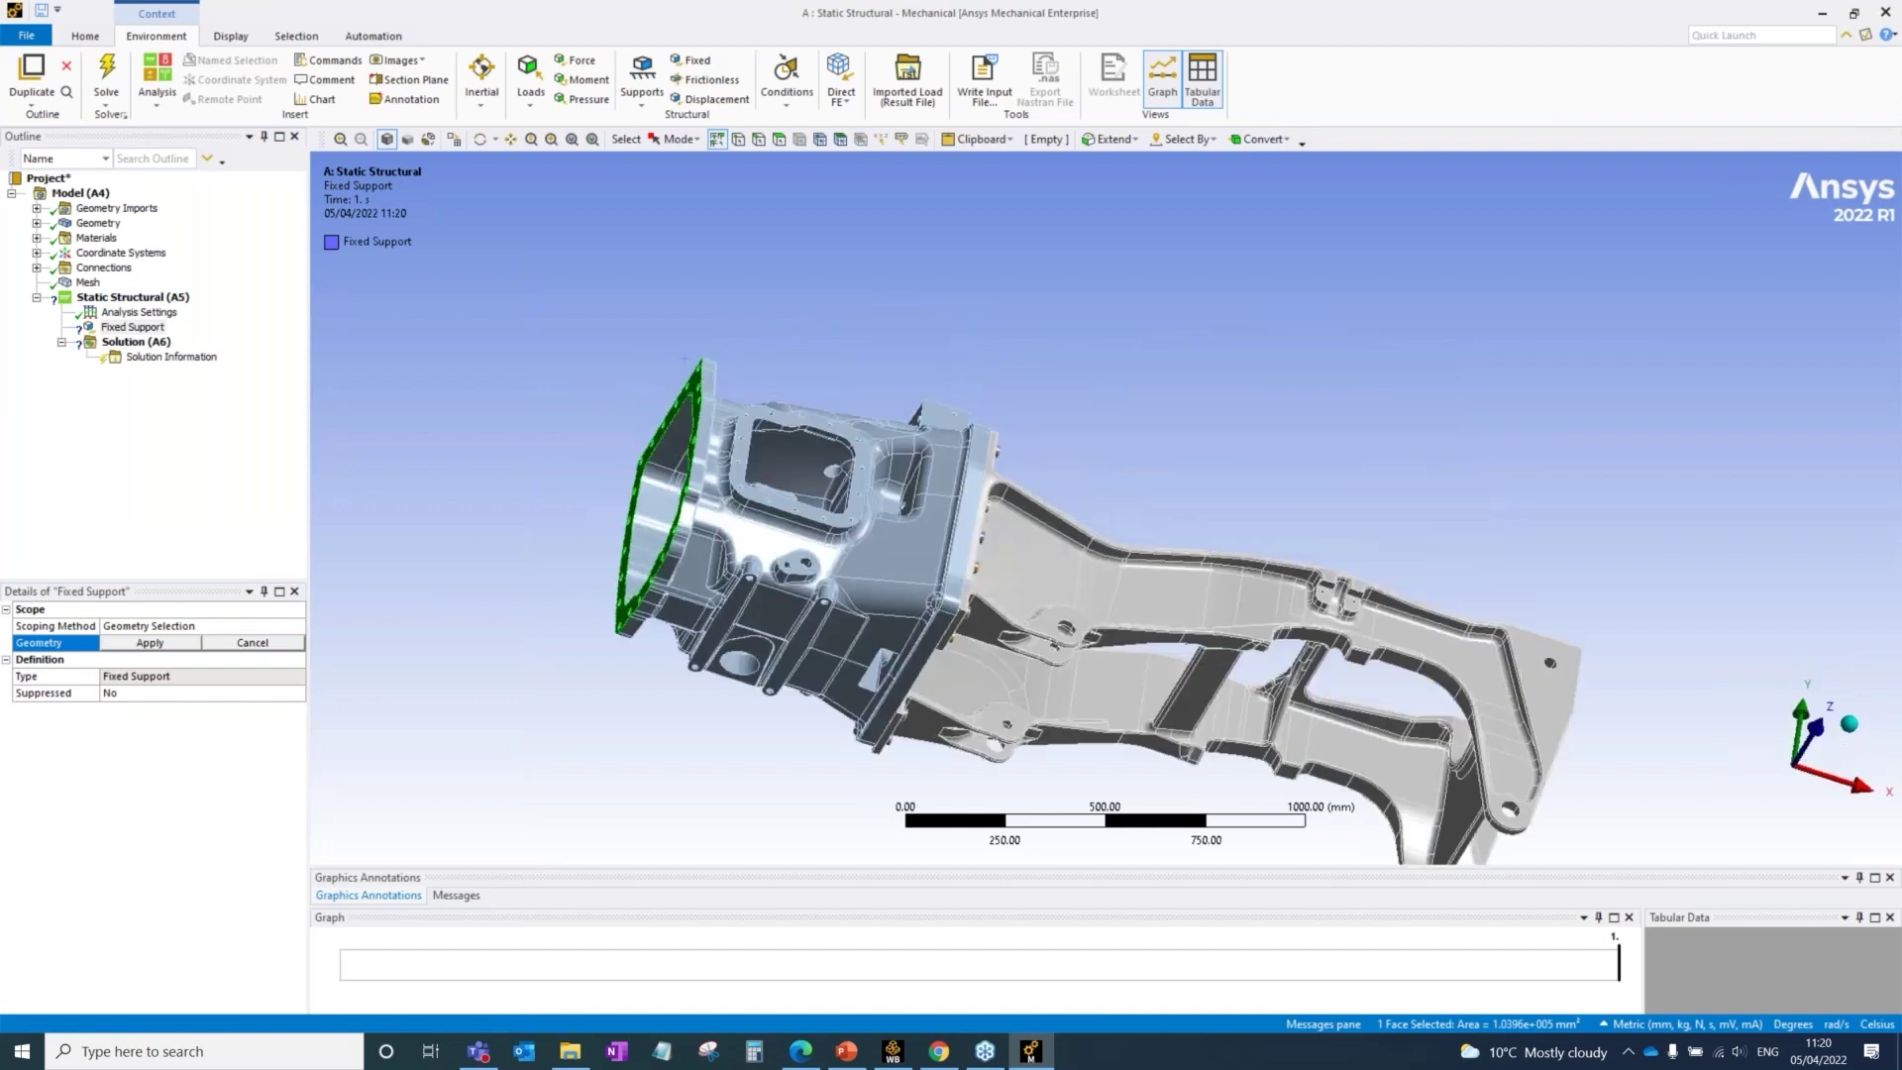
ctrl+click(748, 614)
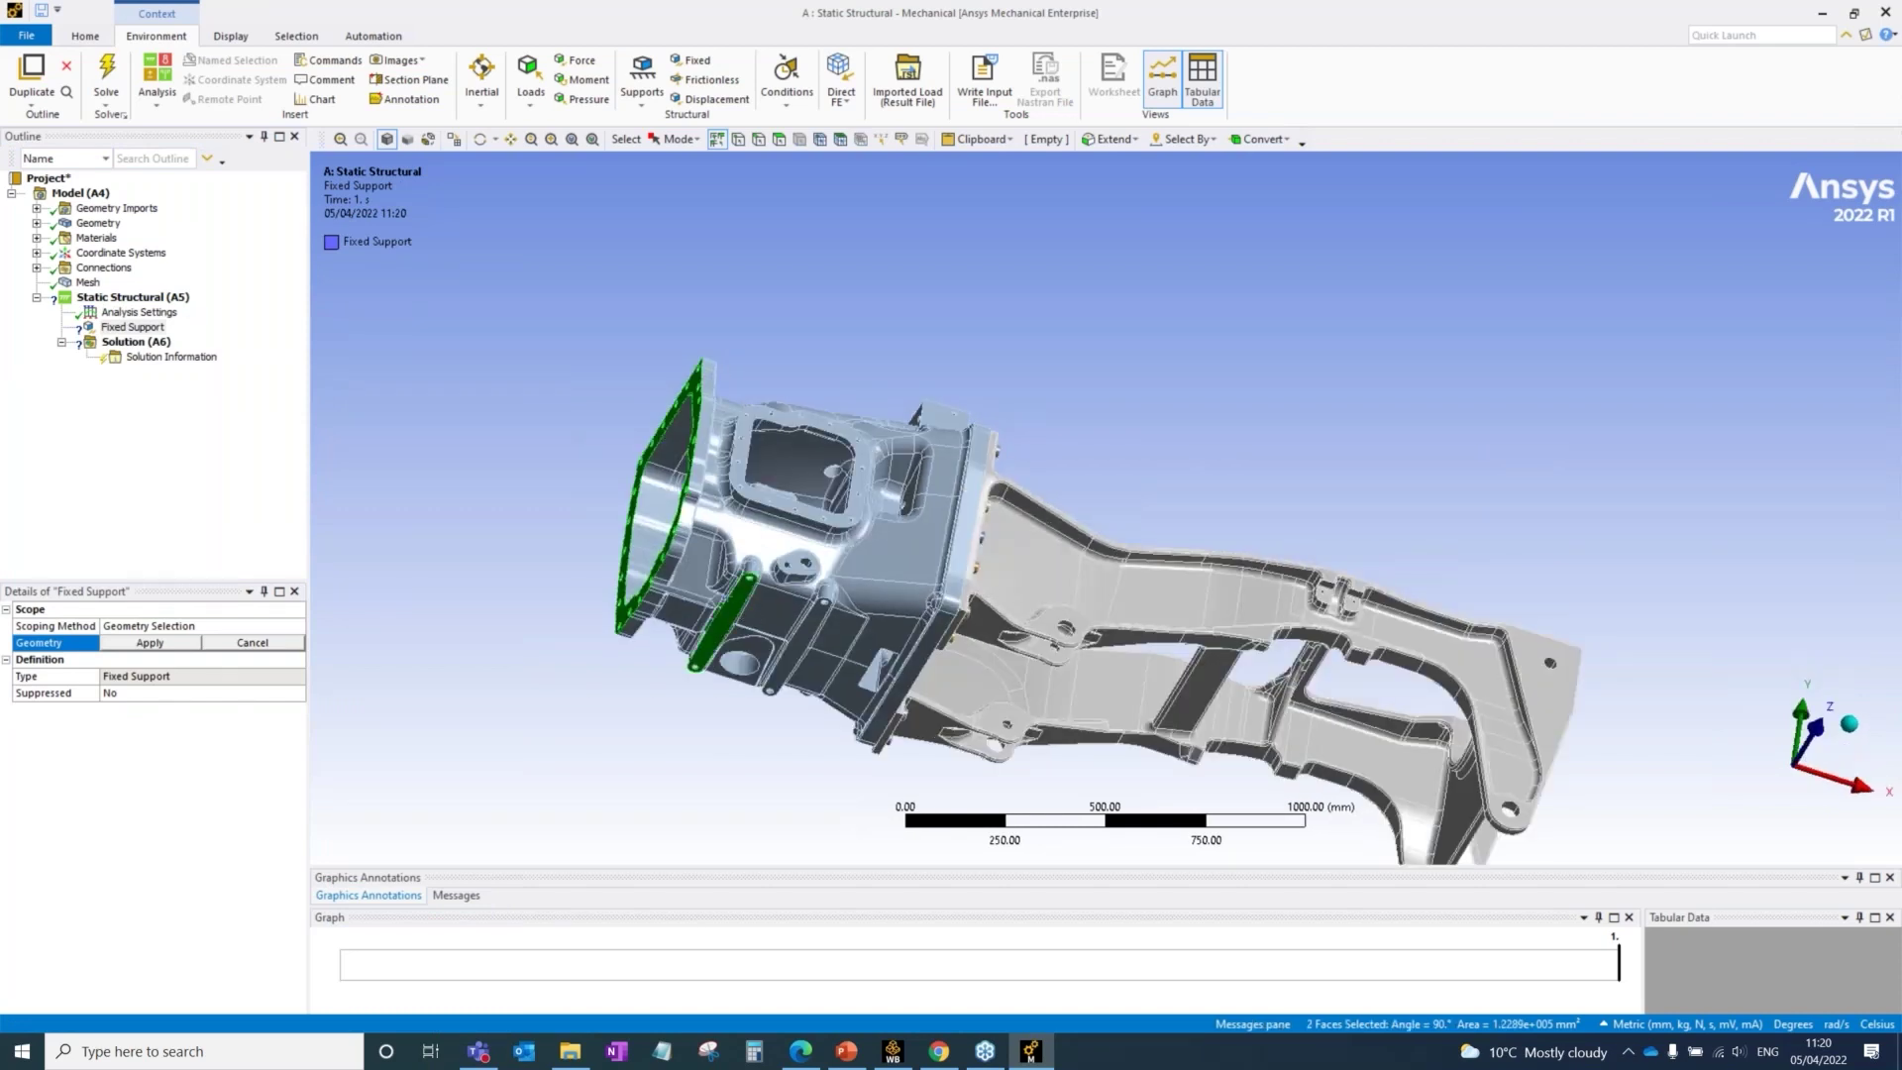
ctrl+click(812, 634)
click(664, 642)
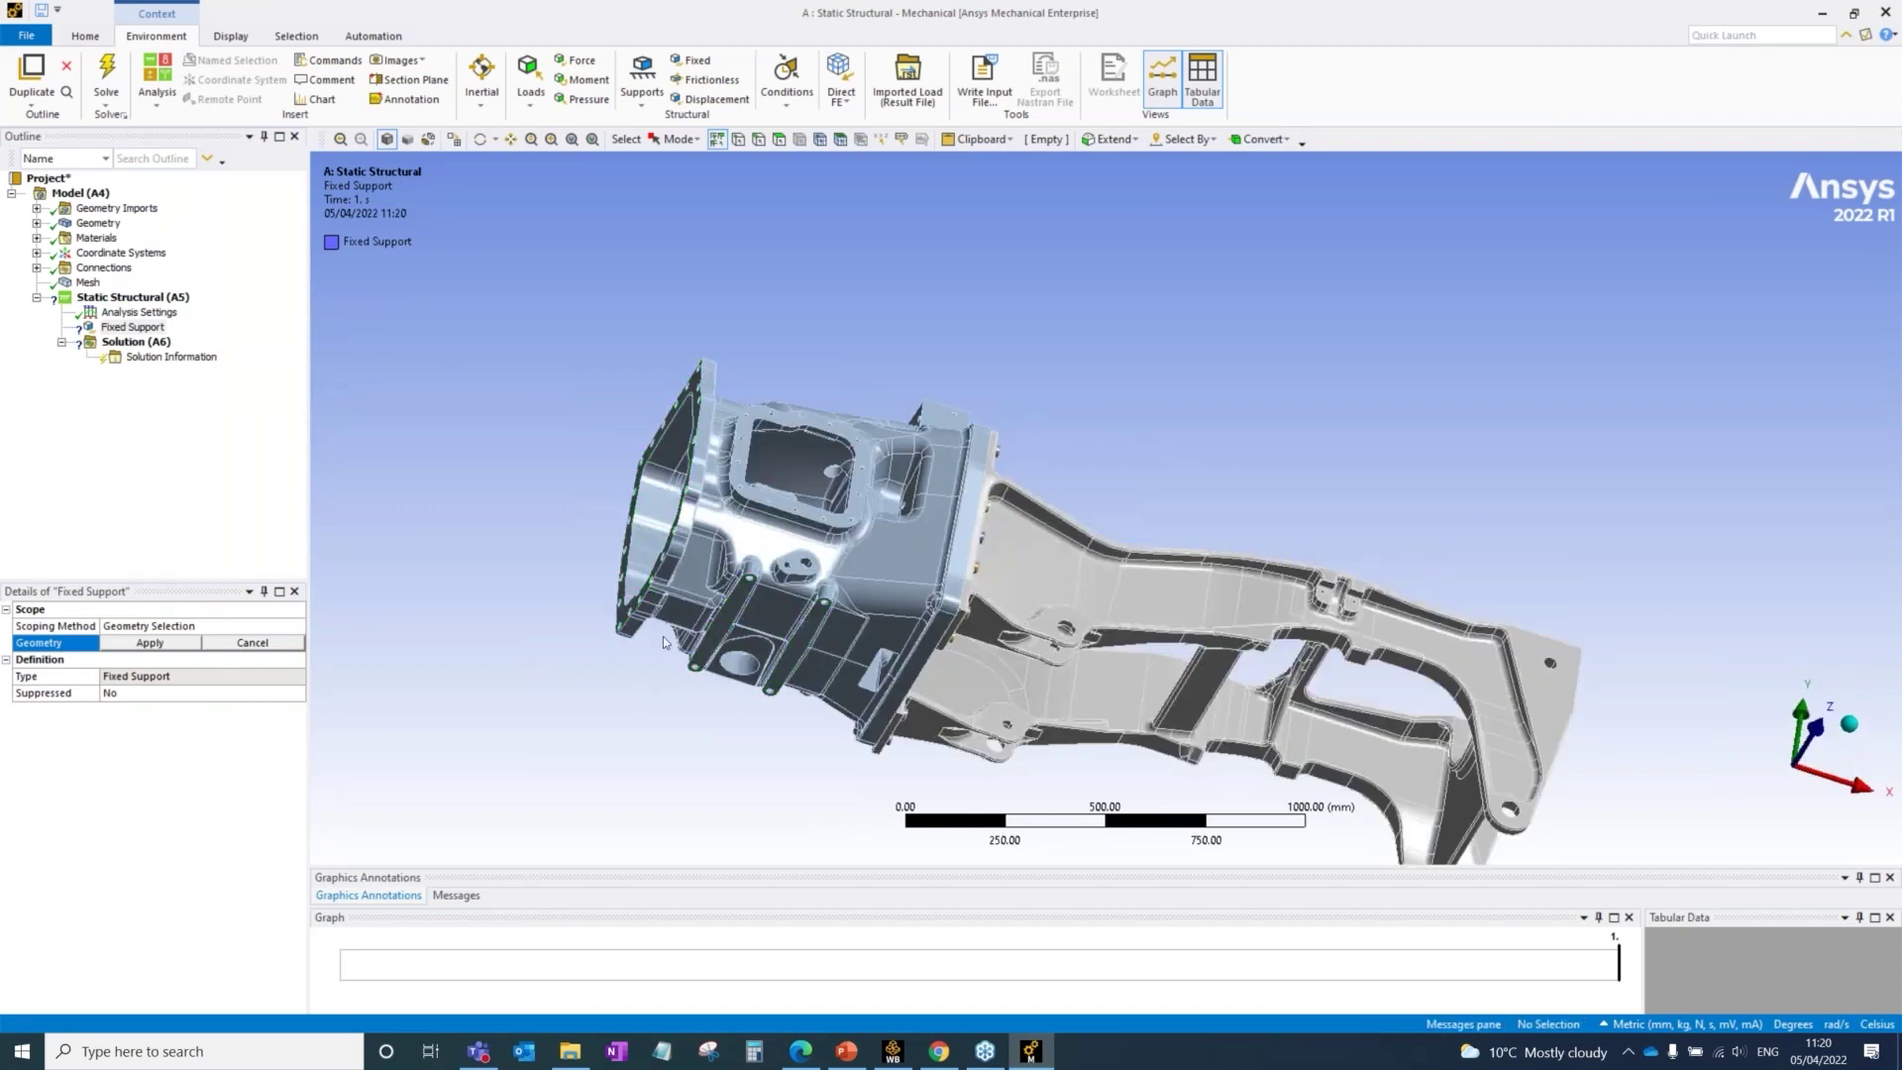
Step: Scope the fixed support to the clutch housing's open-end flange face and the two long narrow faces on its underside
middle_drag(708, 502, 760, 595)
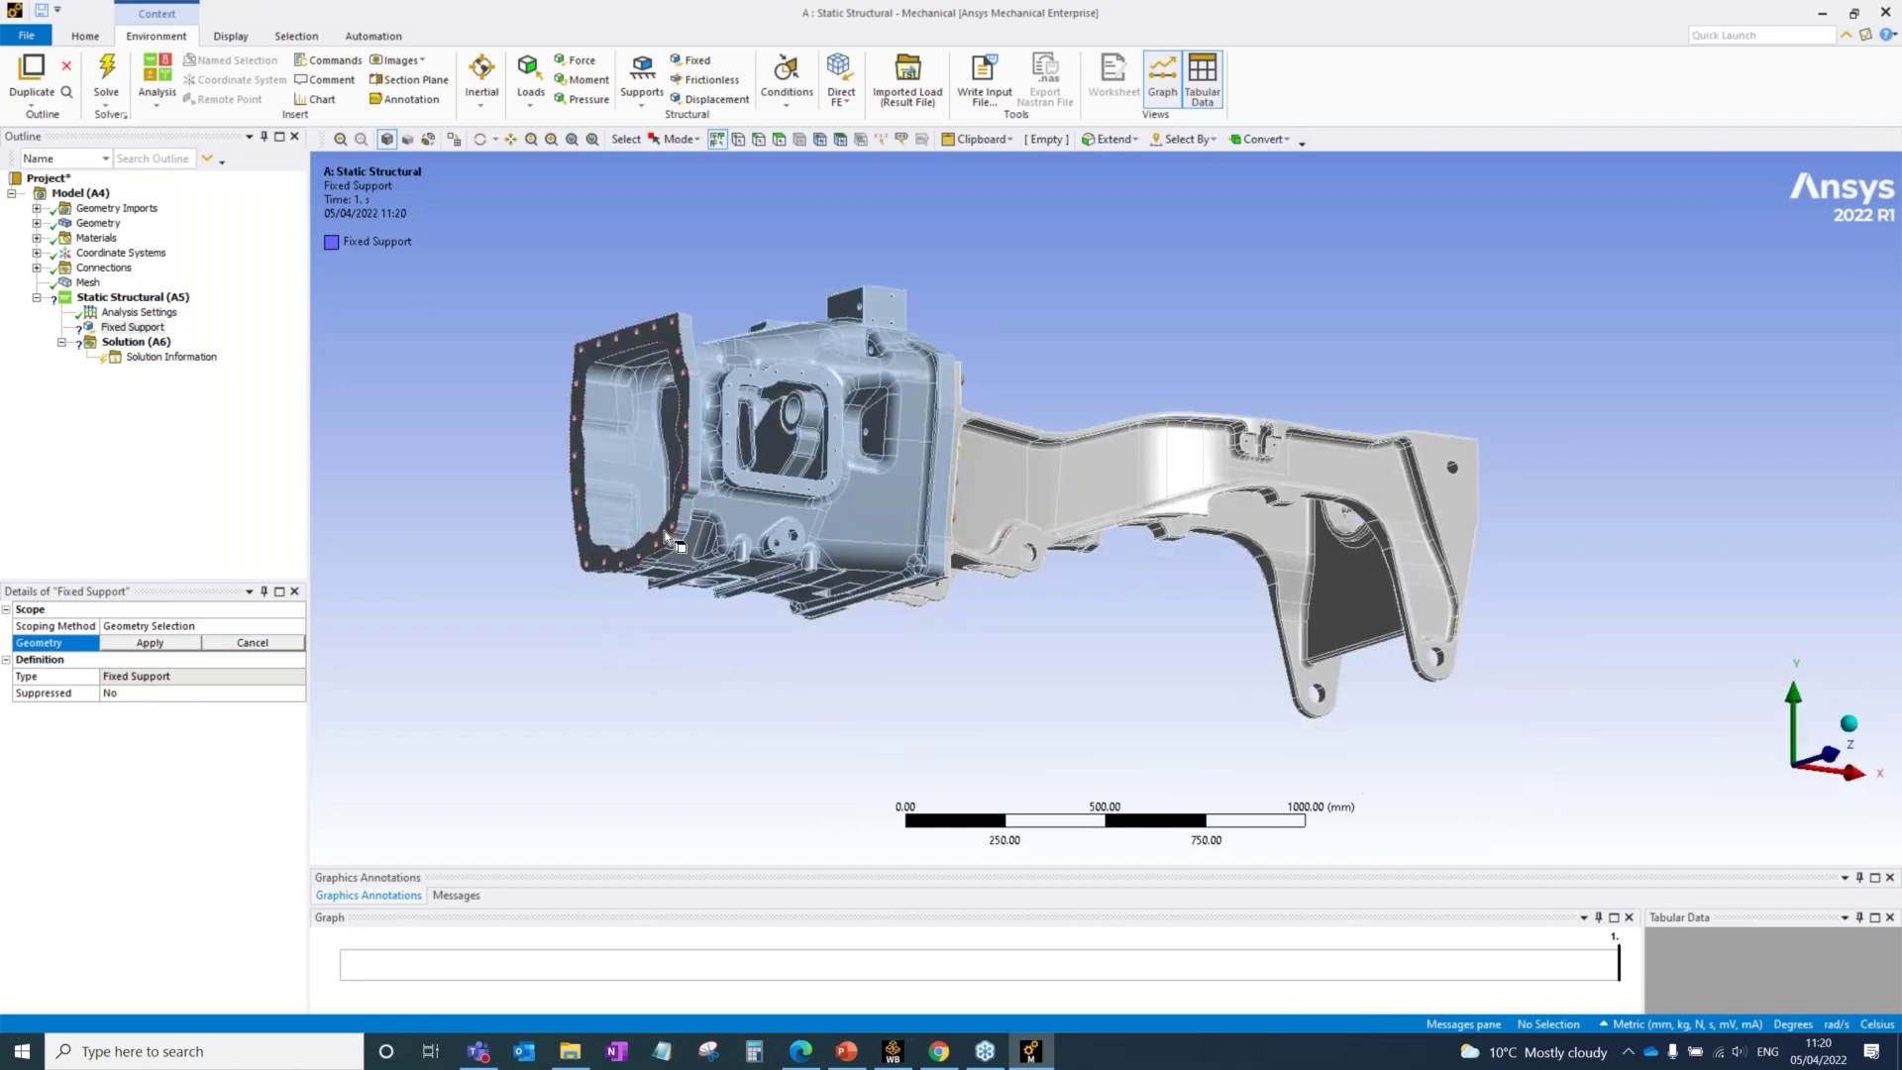
click(679, 492)
middle_drag(693, 515, 727, 591)
ctrl+click(724, 590)
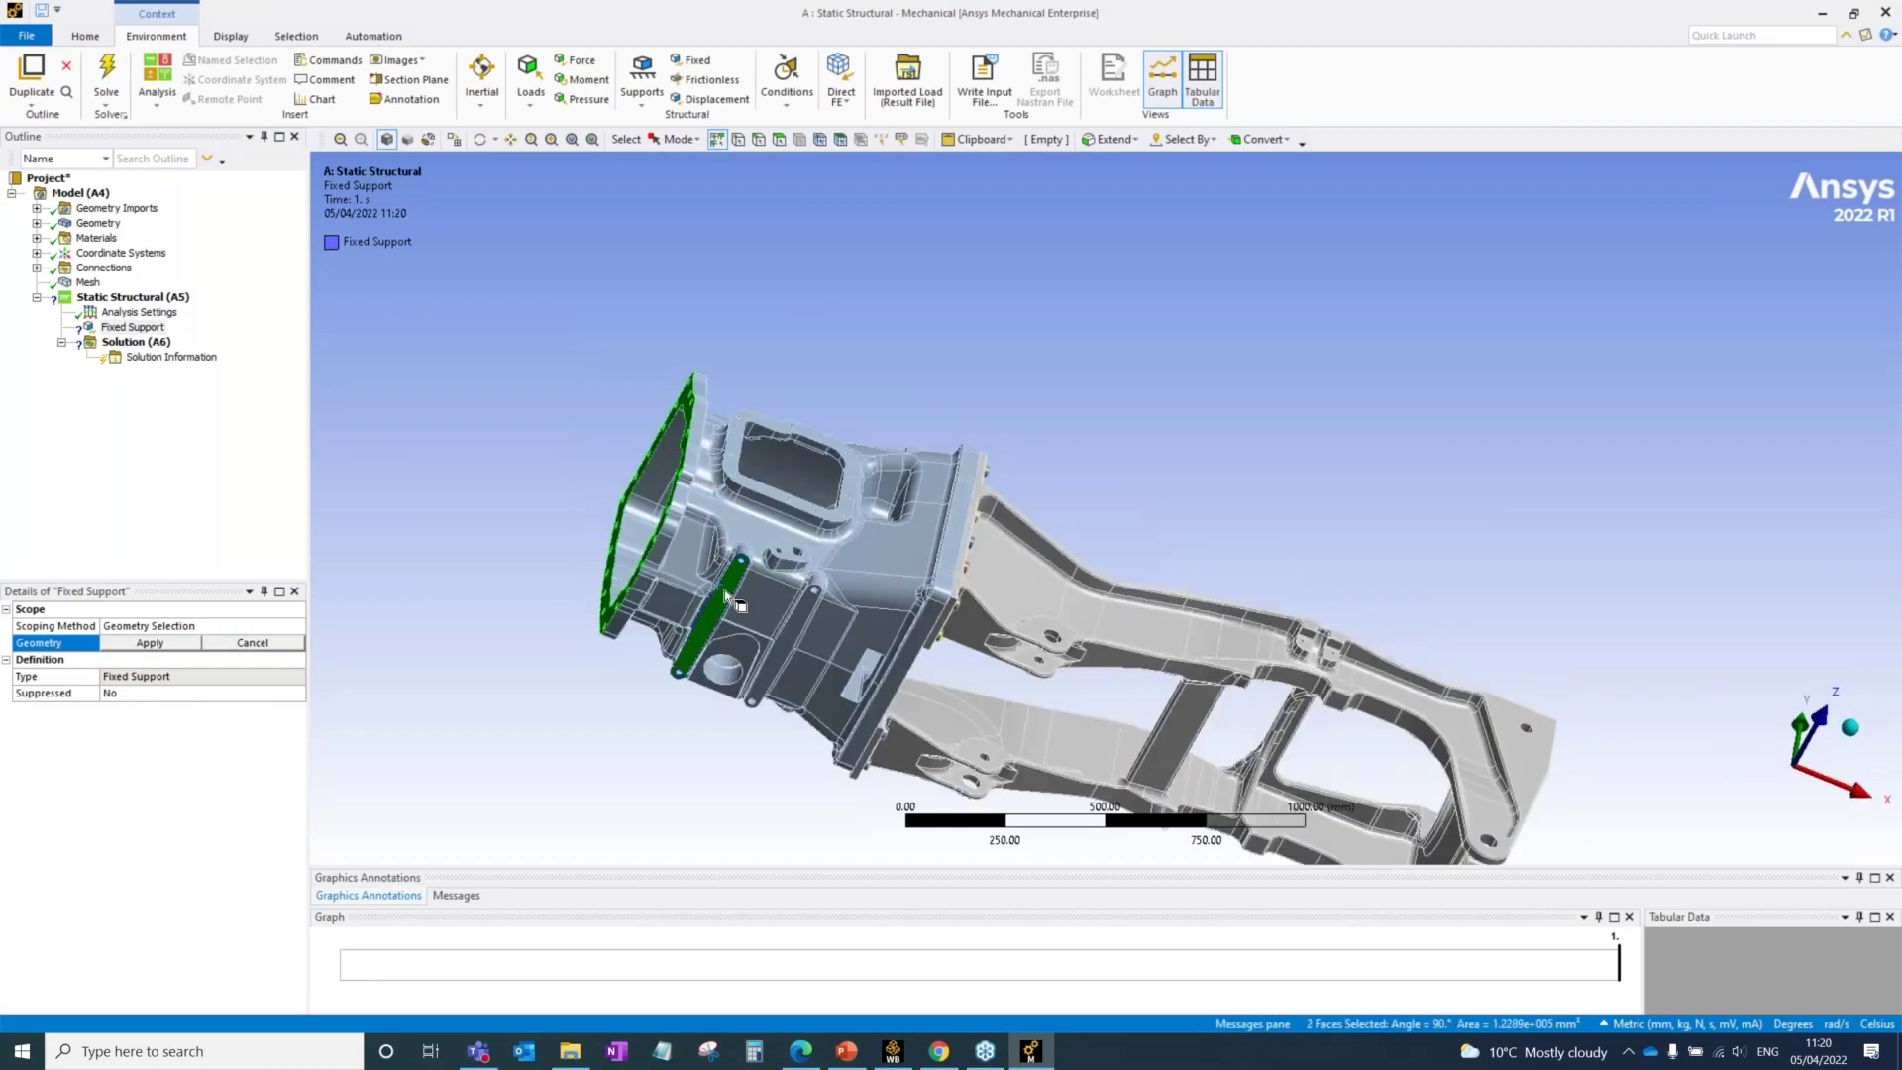
ctrl+click(795, 637)
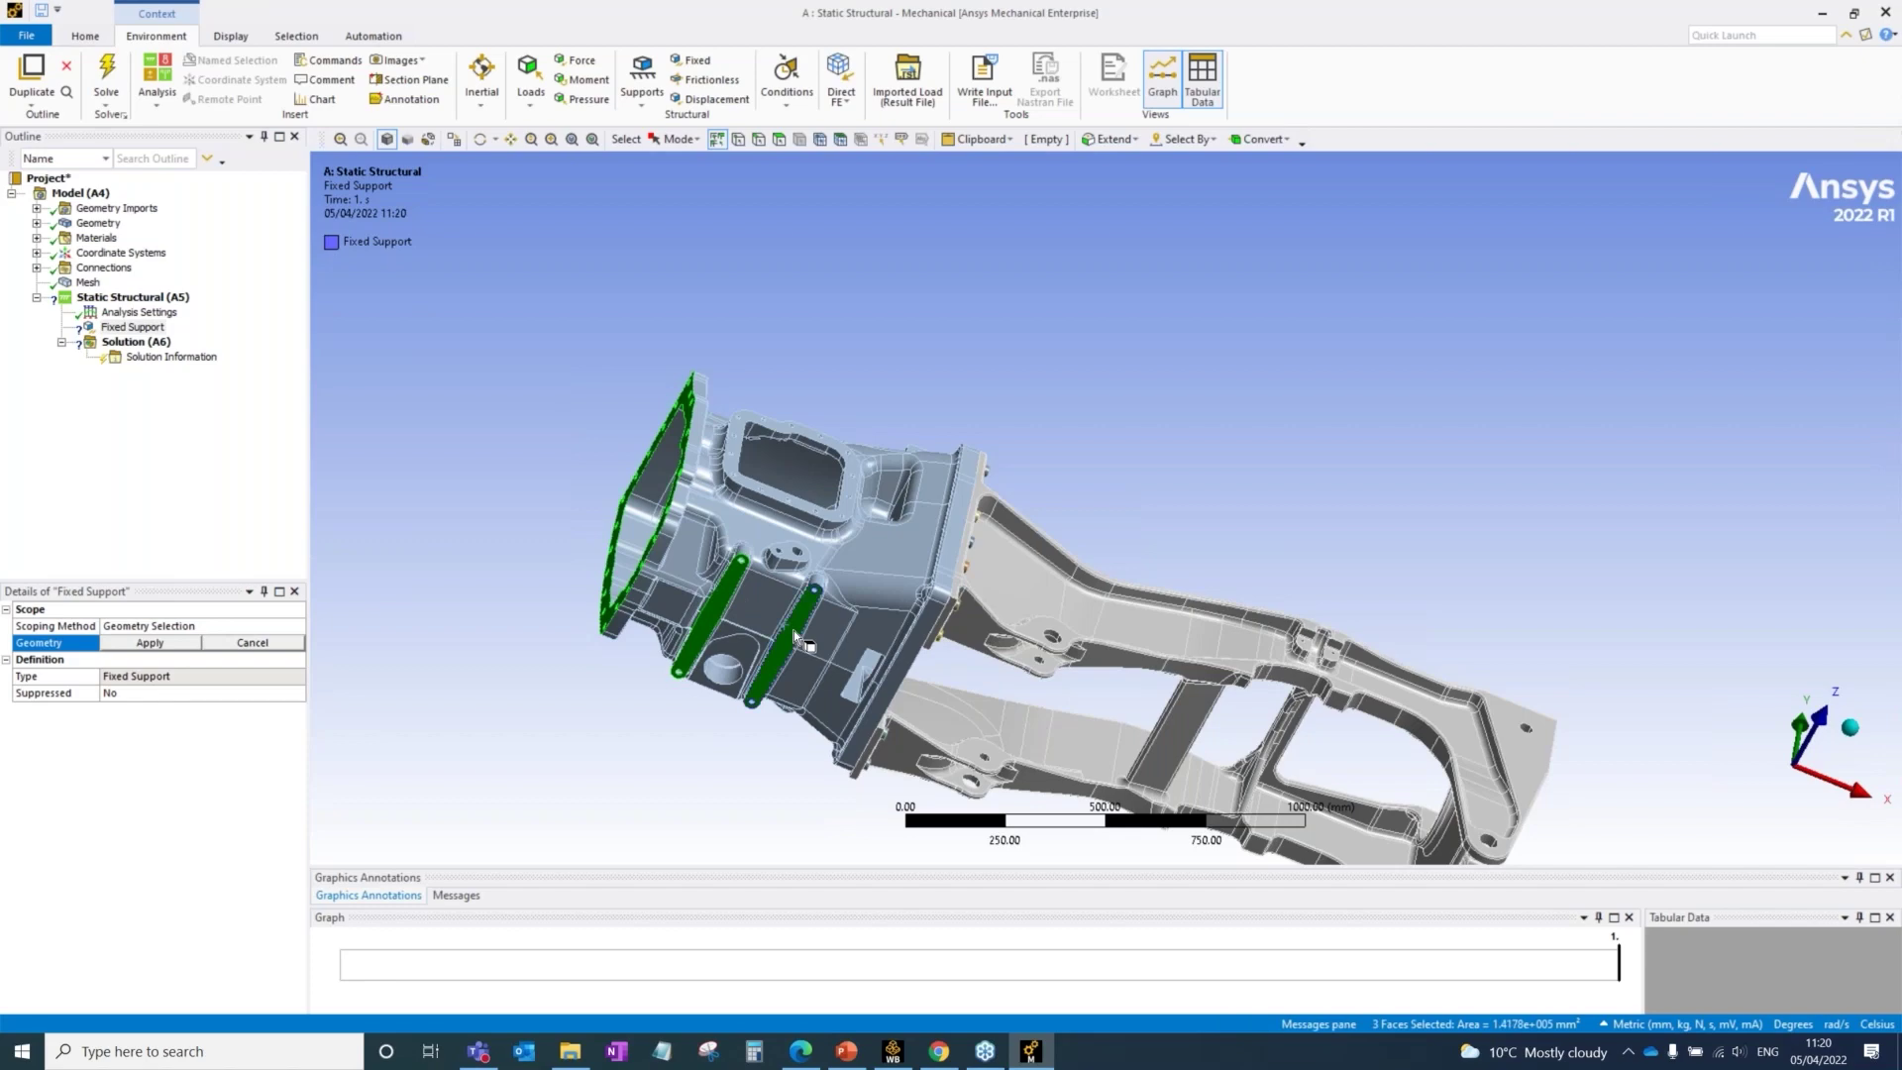
click(151, 643)
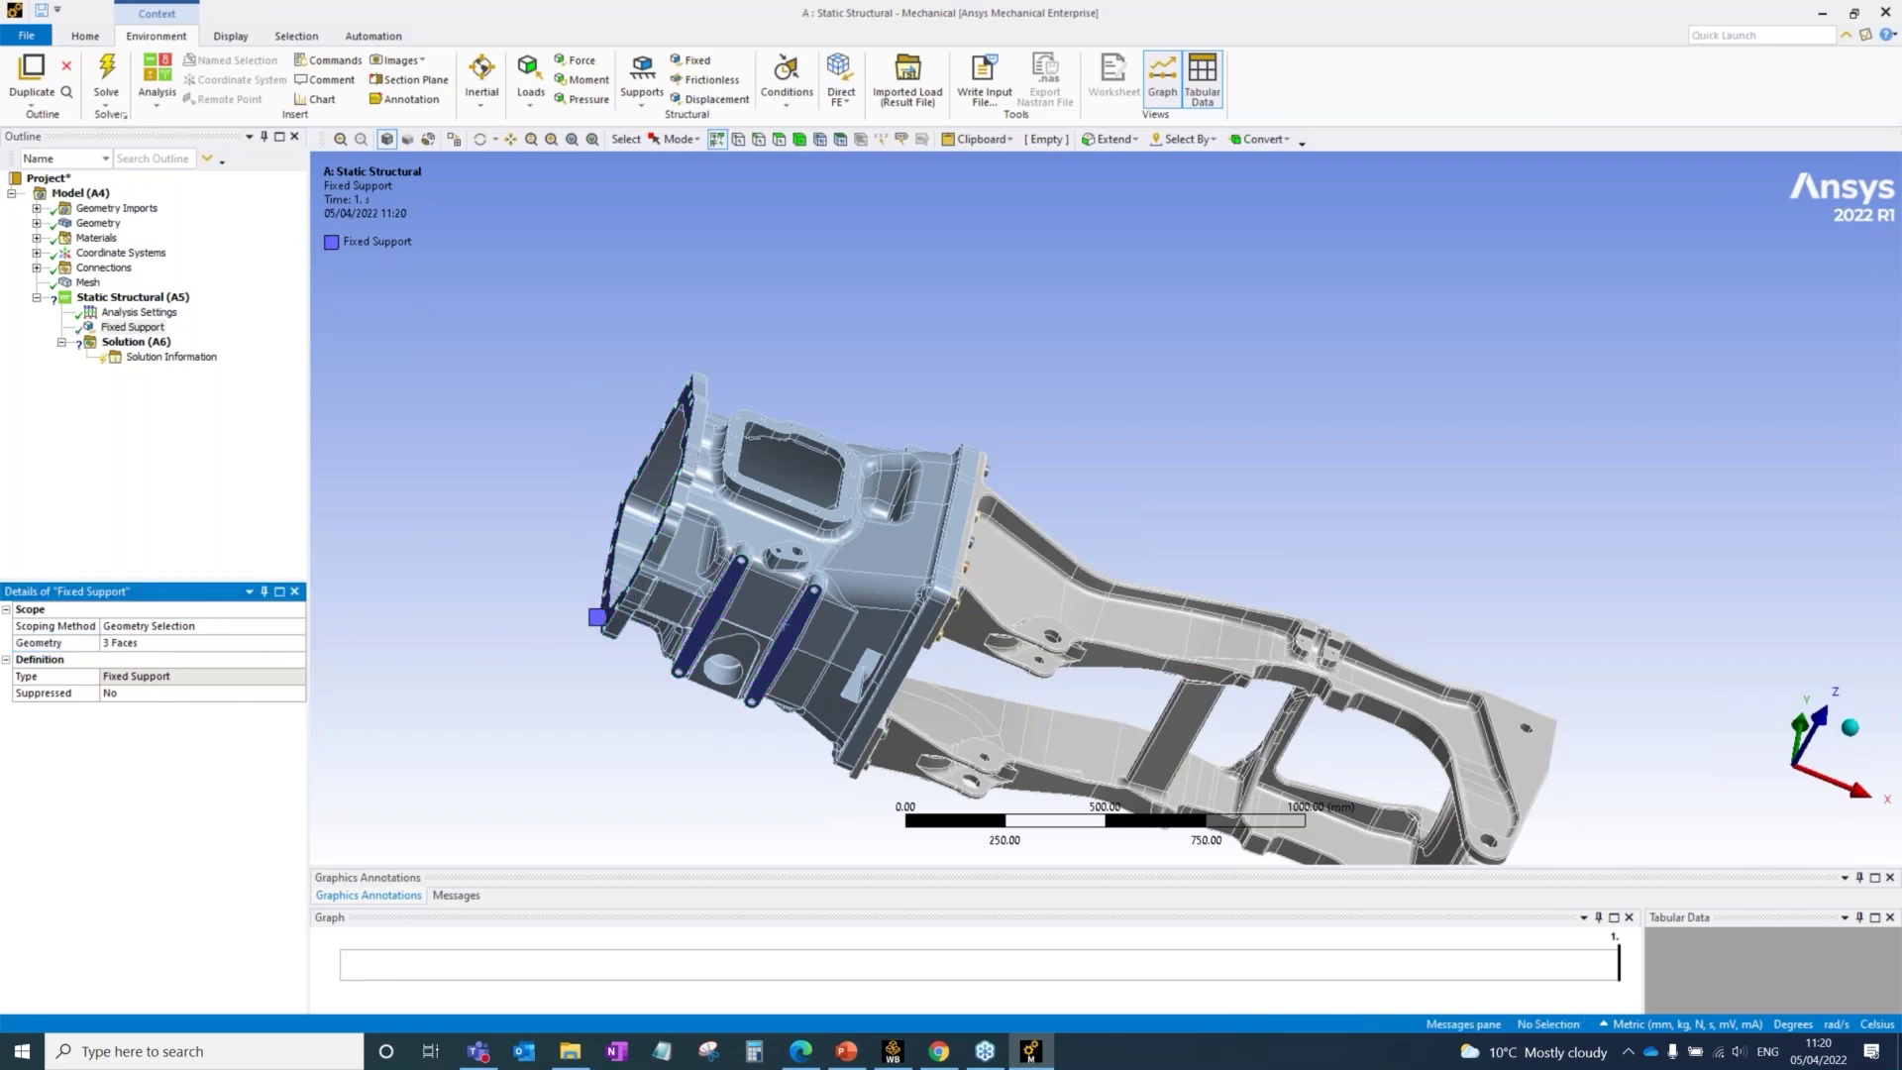
Step: Add a force to the static structural analysis, scoped to the two bracket end faces at the frame's free end
middle_drag(707, 466, 844, 465)
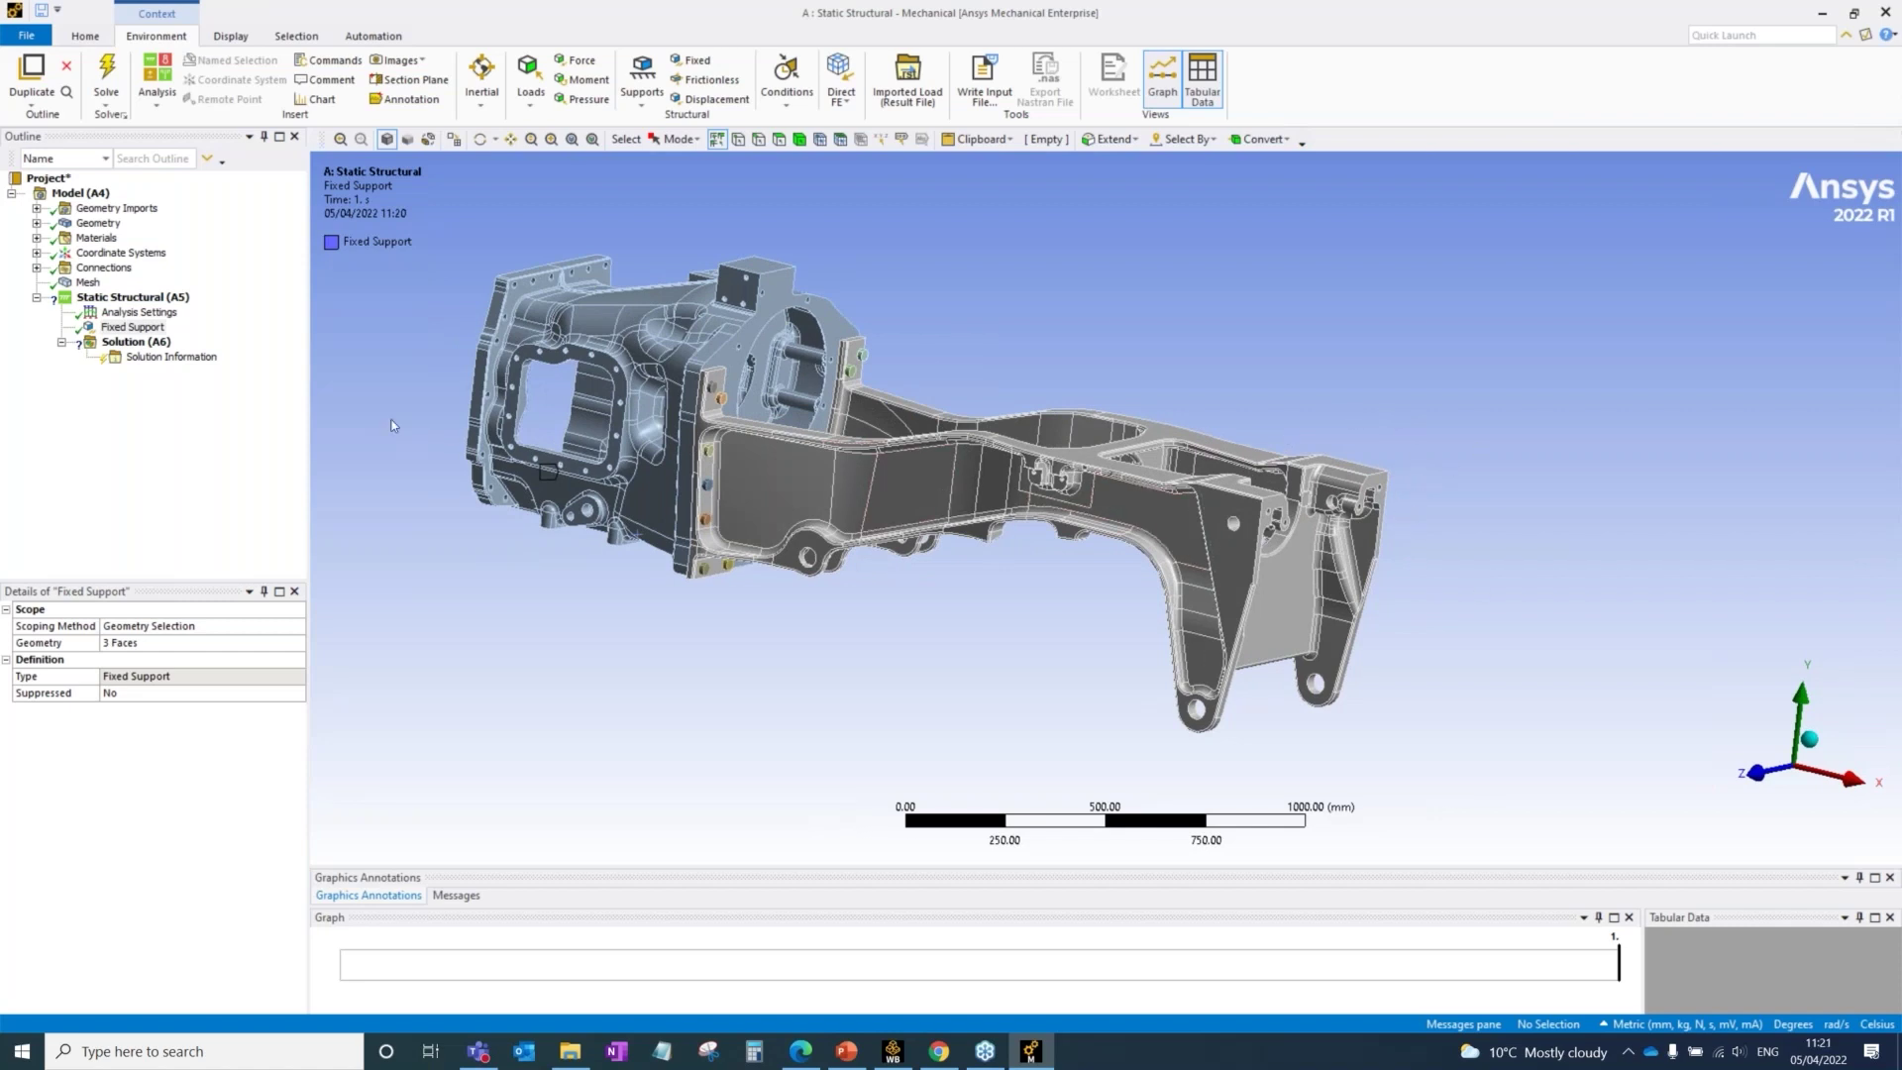
right_click(103, 299)
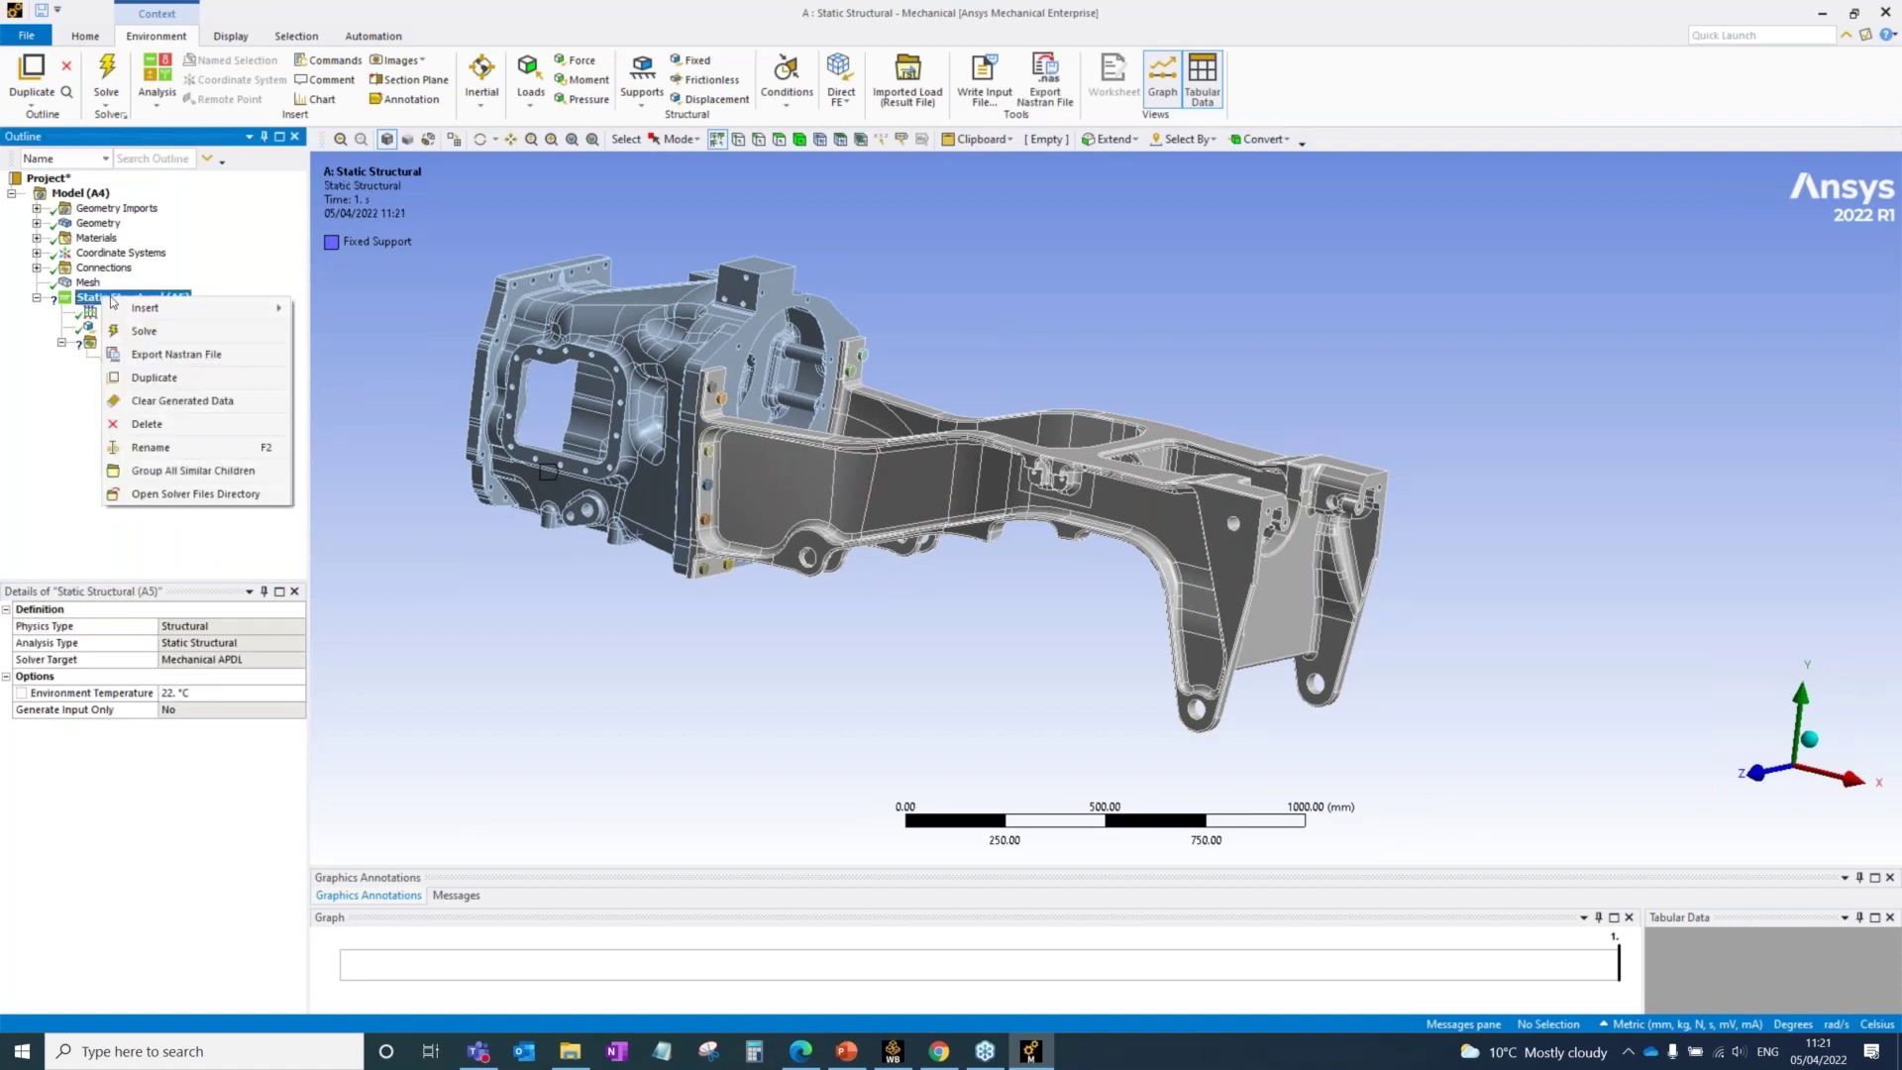
mouse_move(141, 311)
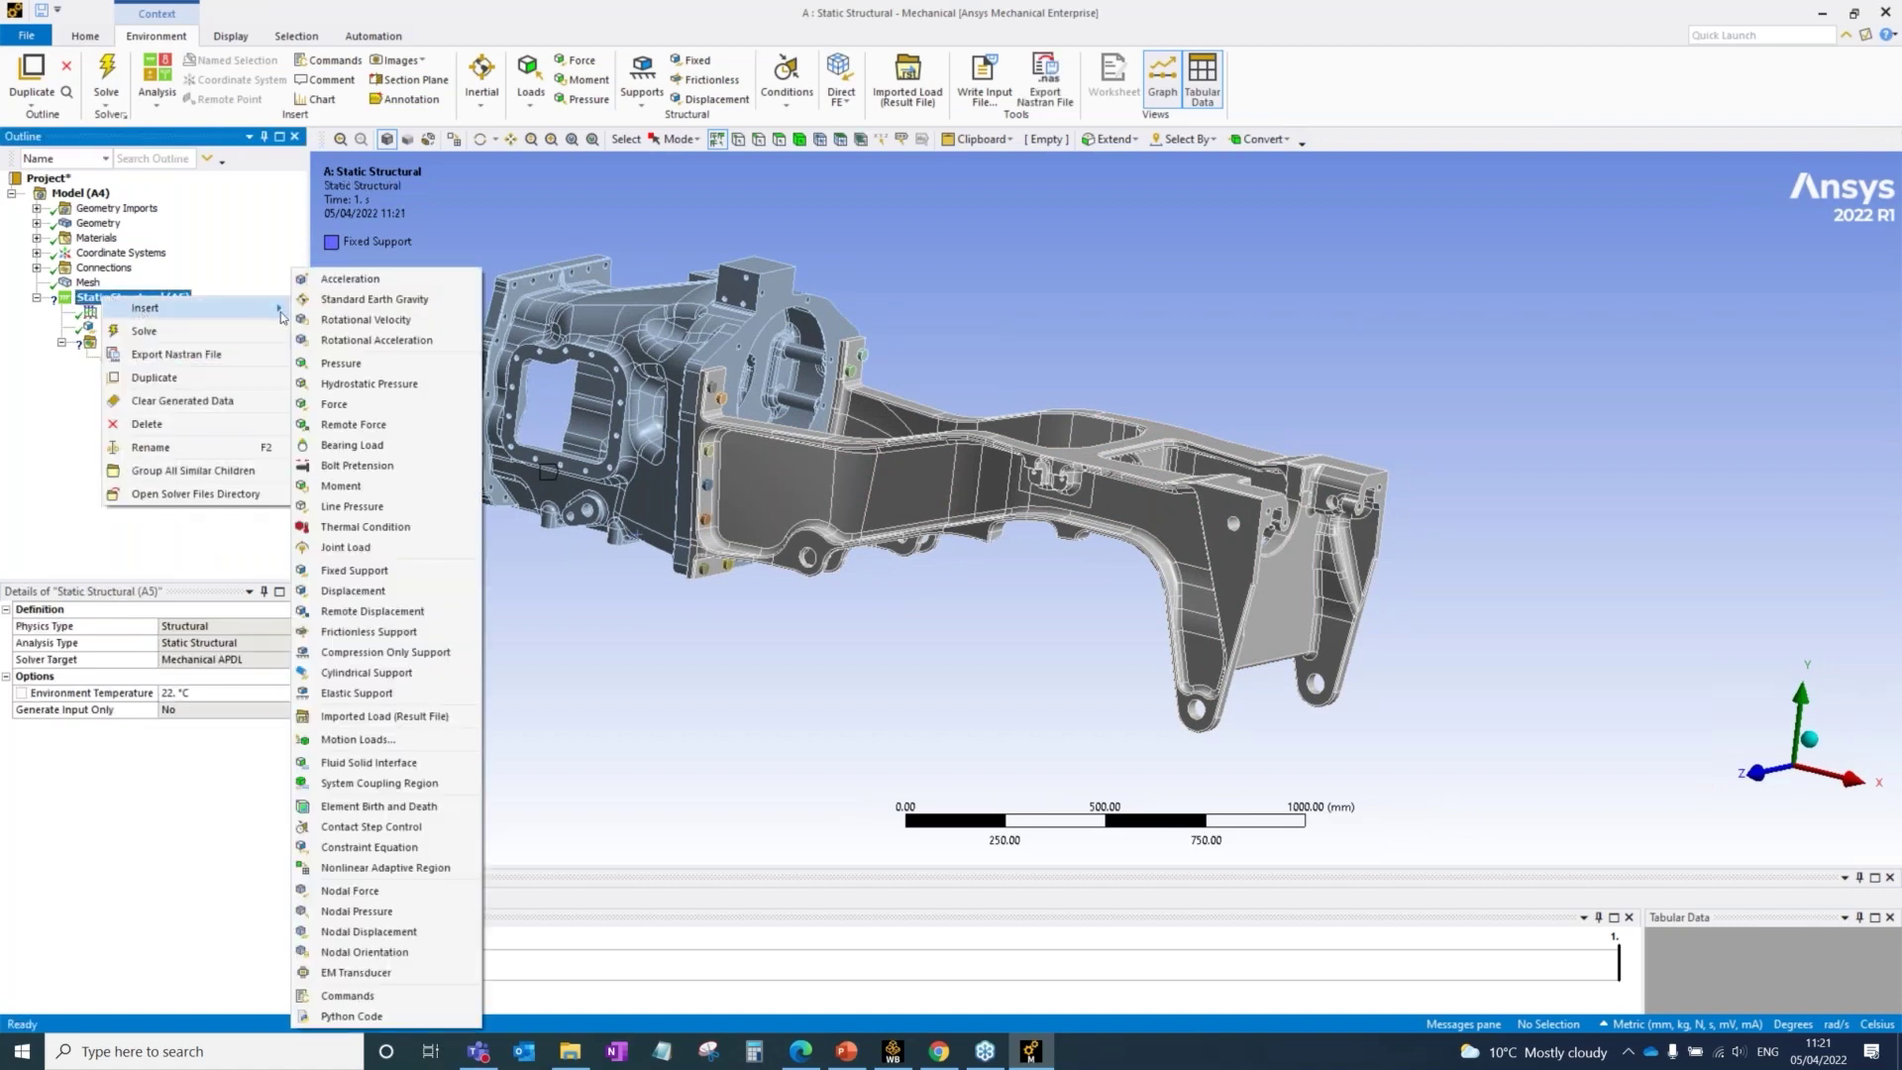
click(365, 406)
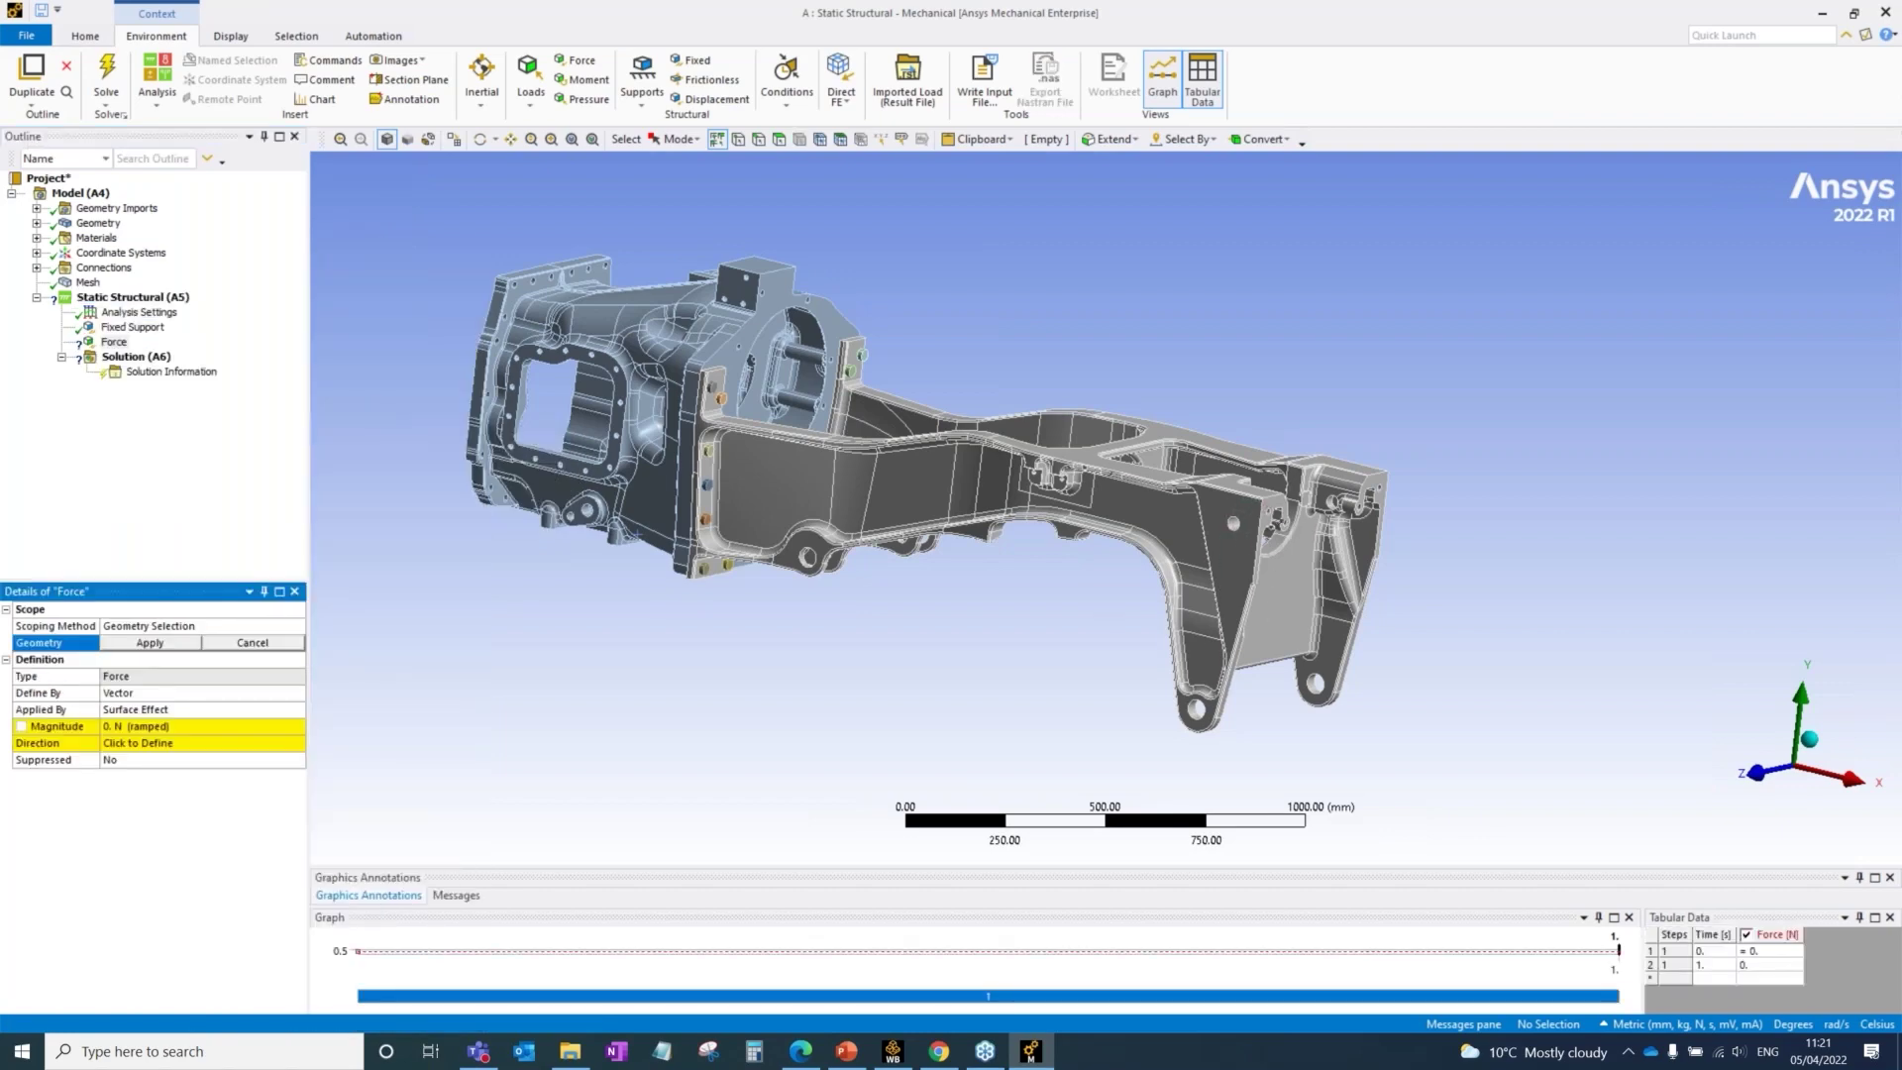
middle_drag(1264, 518, 1242, 532)
scroll(1286, 507, up, 2)
scroll(1285, 507, up, 1)
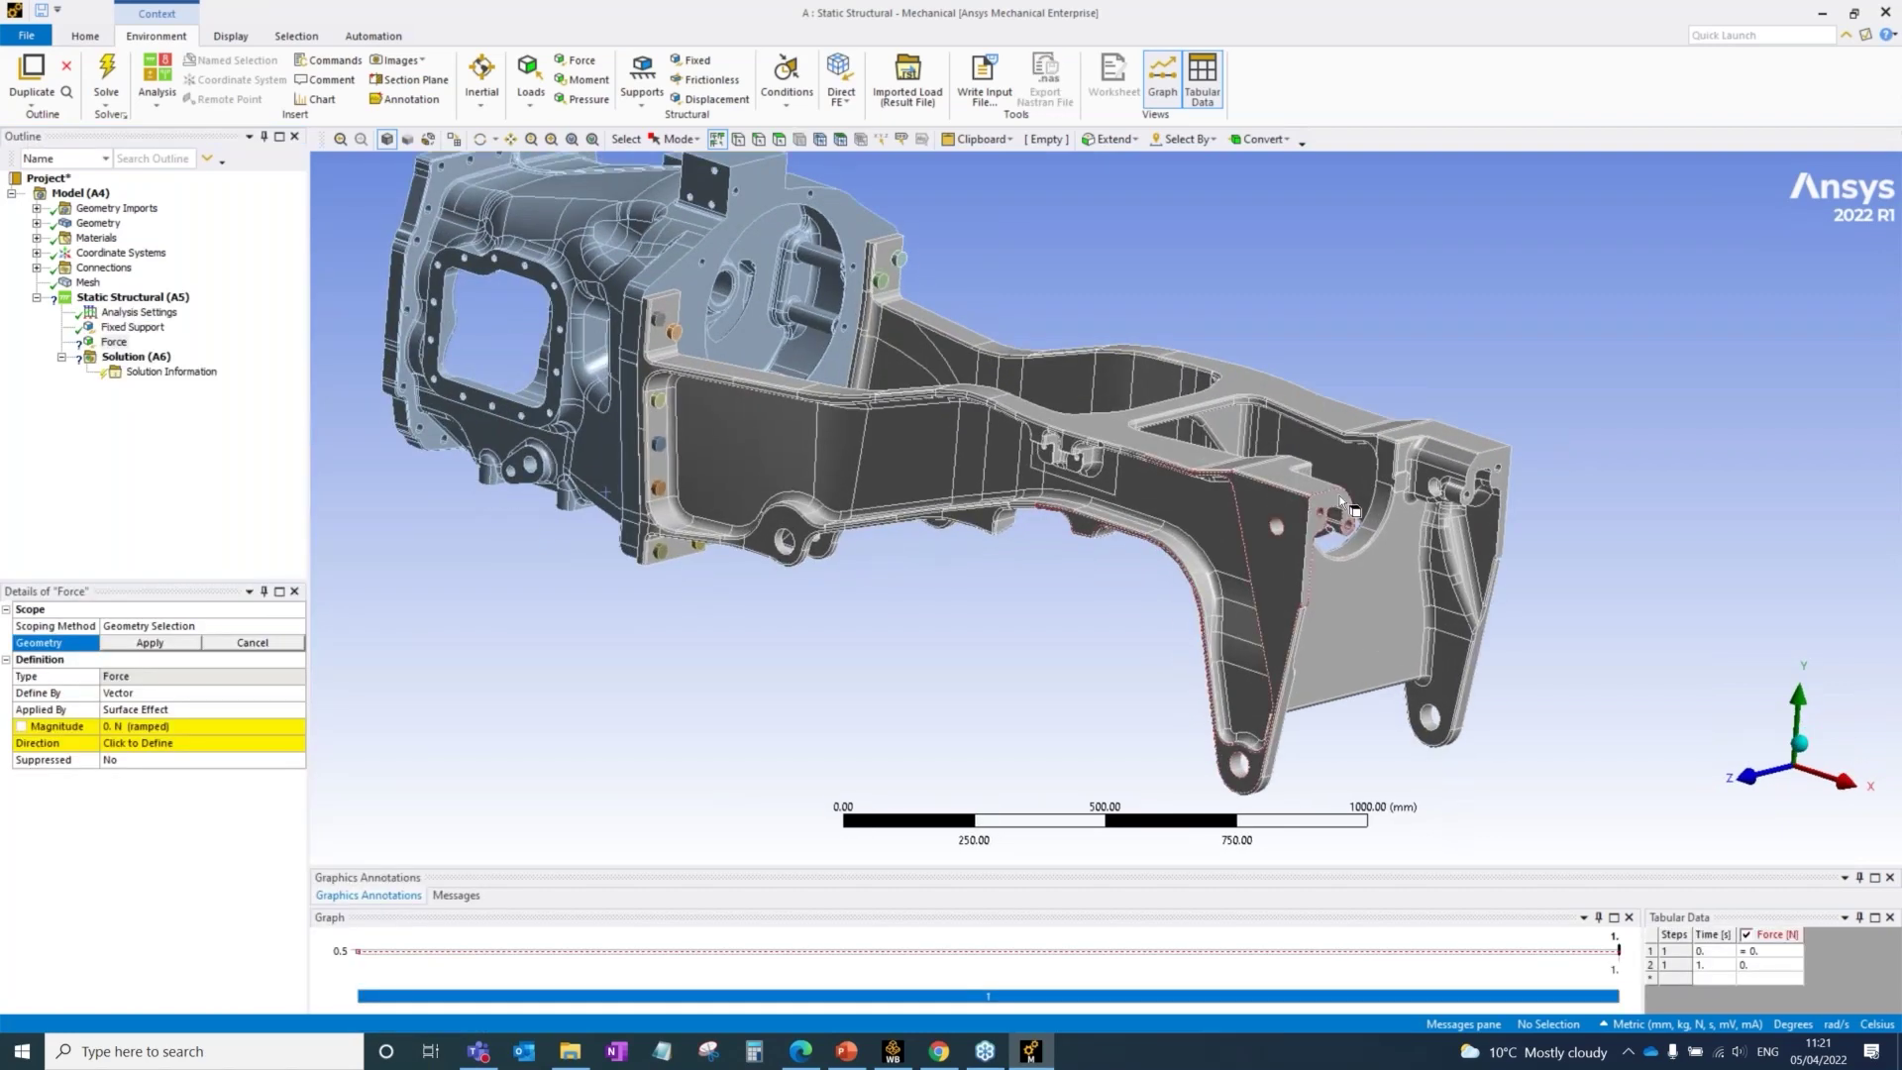
click(1339, 497)
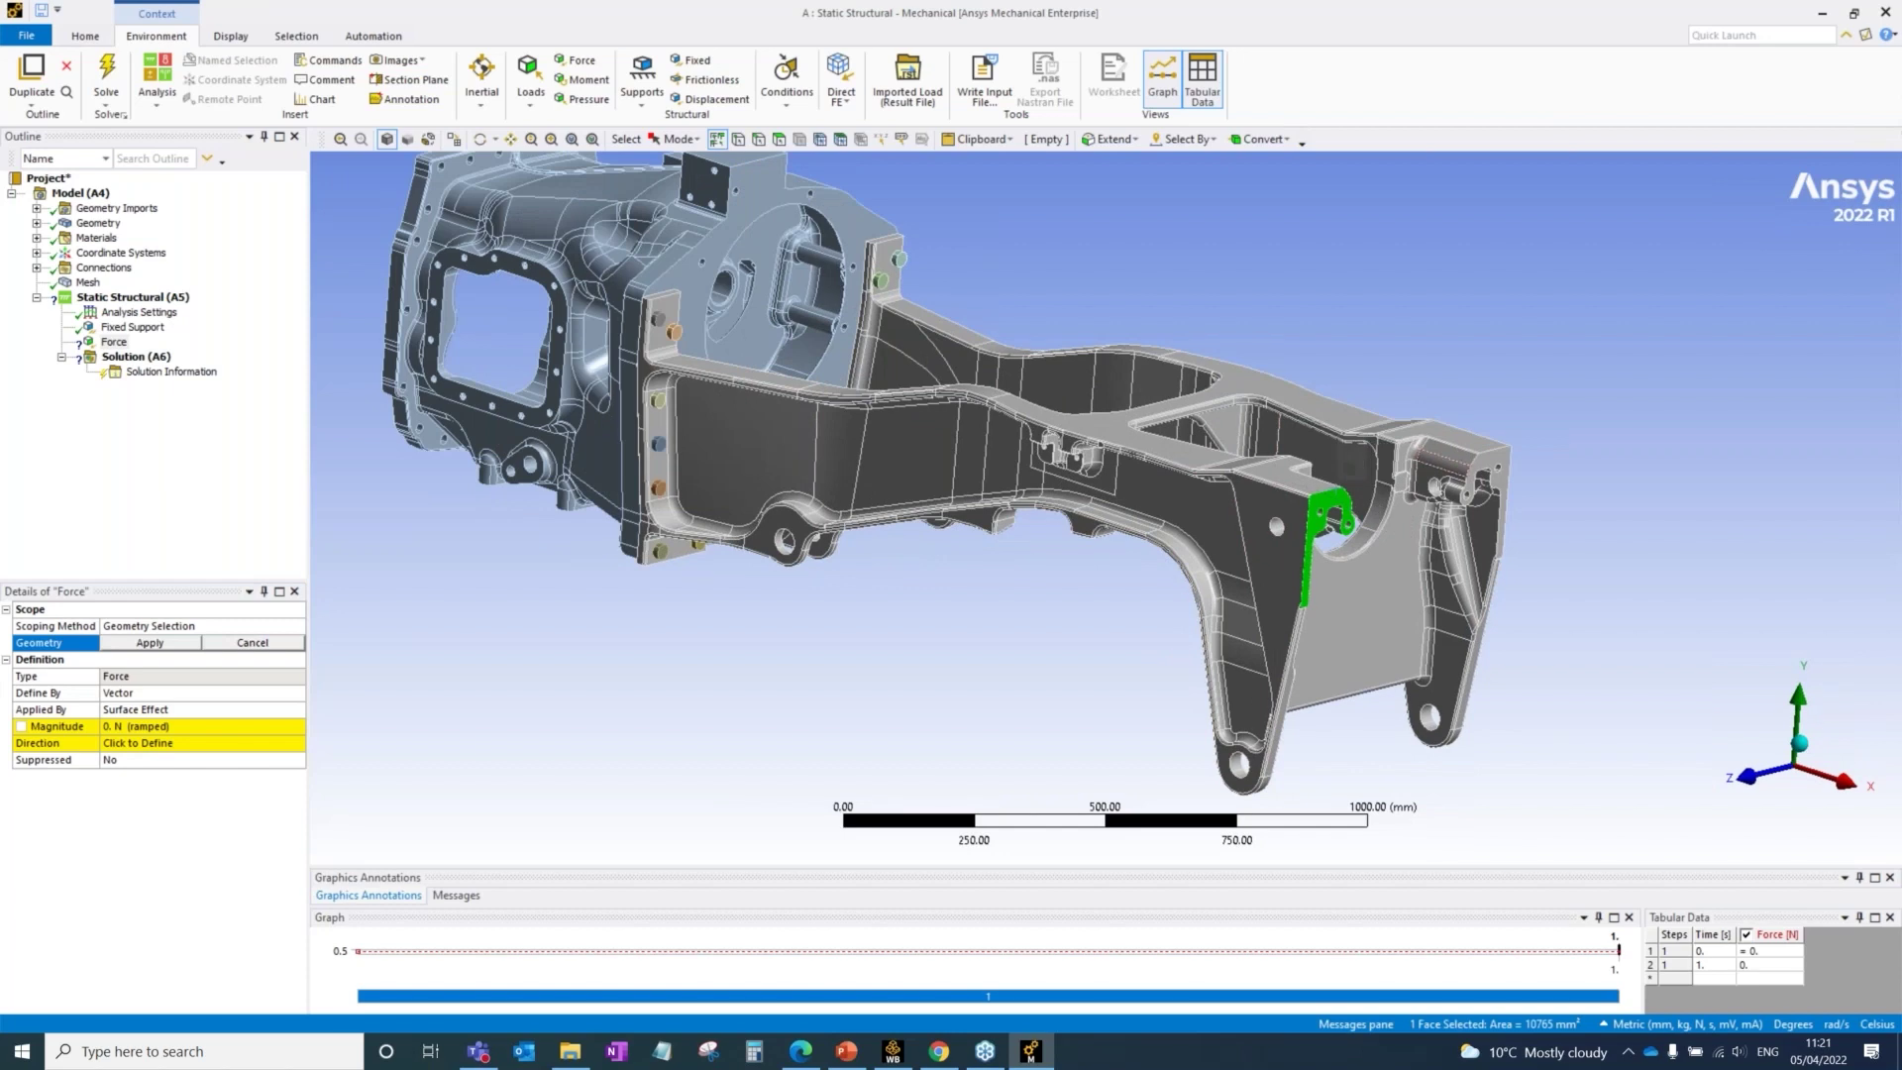
ctrl+click(1486, 478)
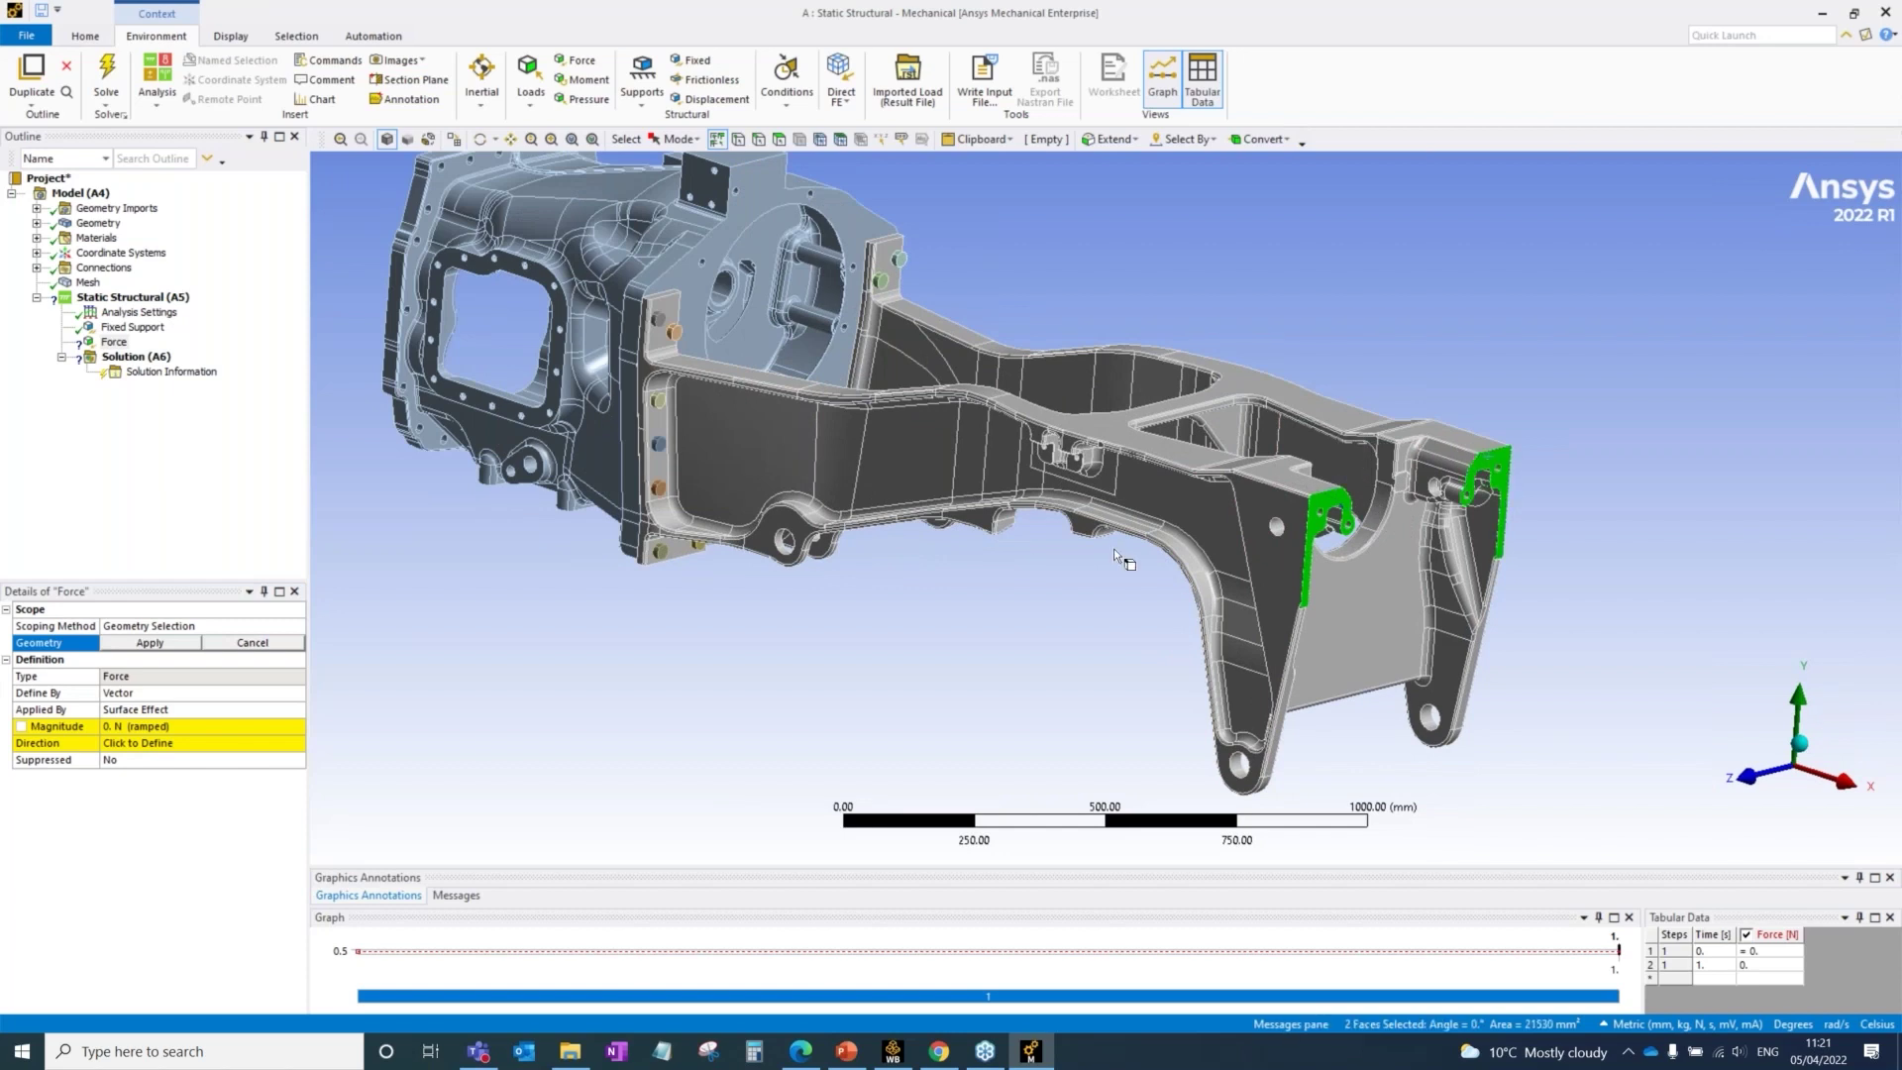
click(149, 643)
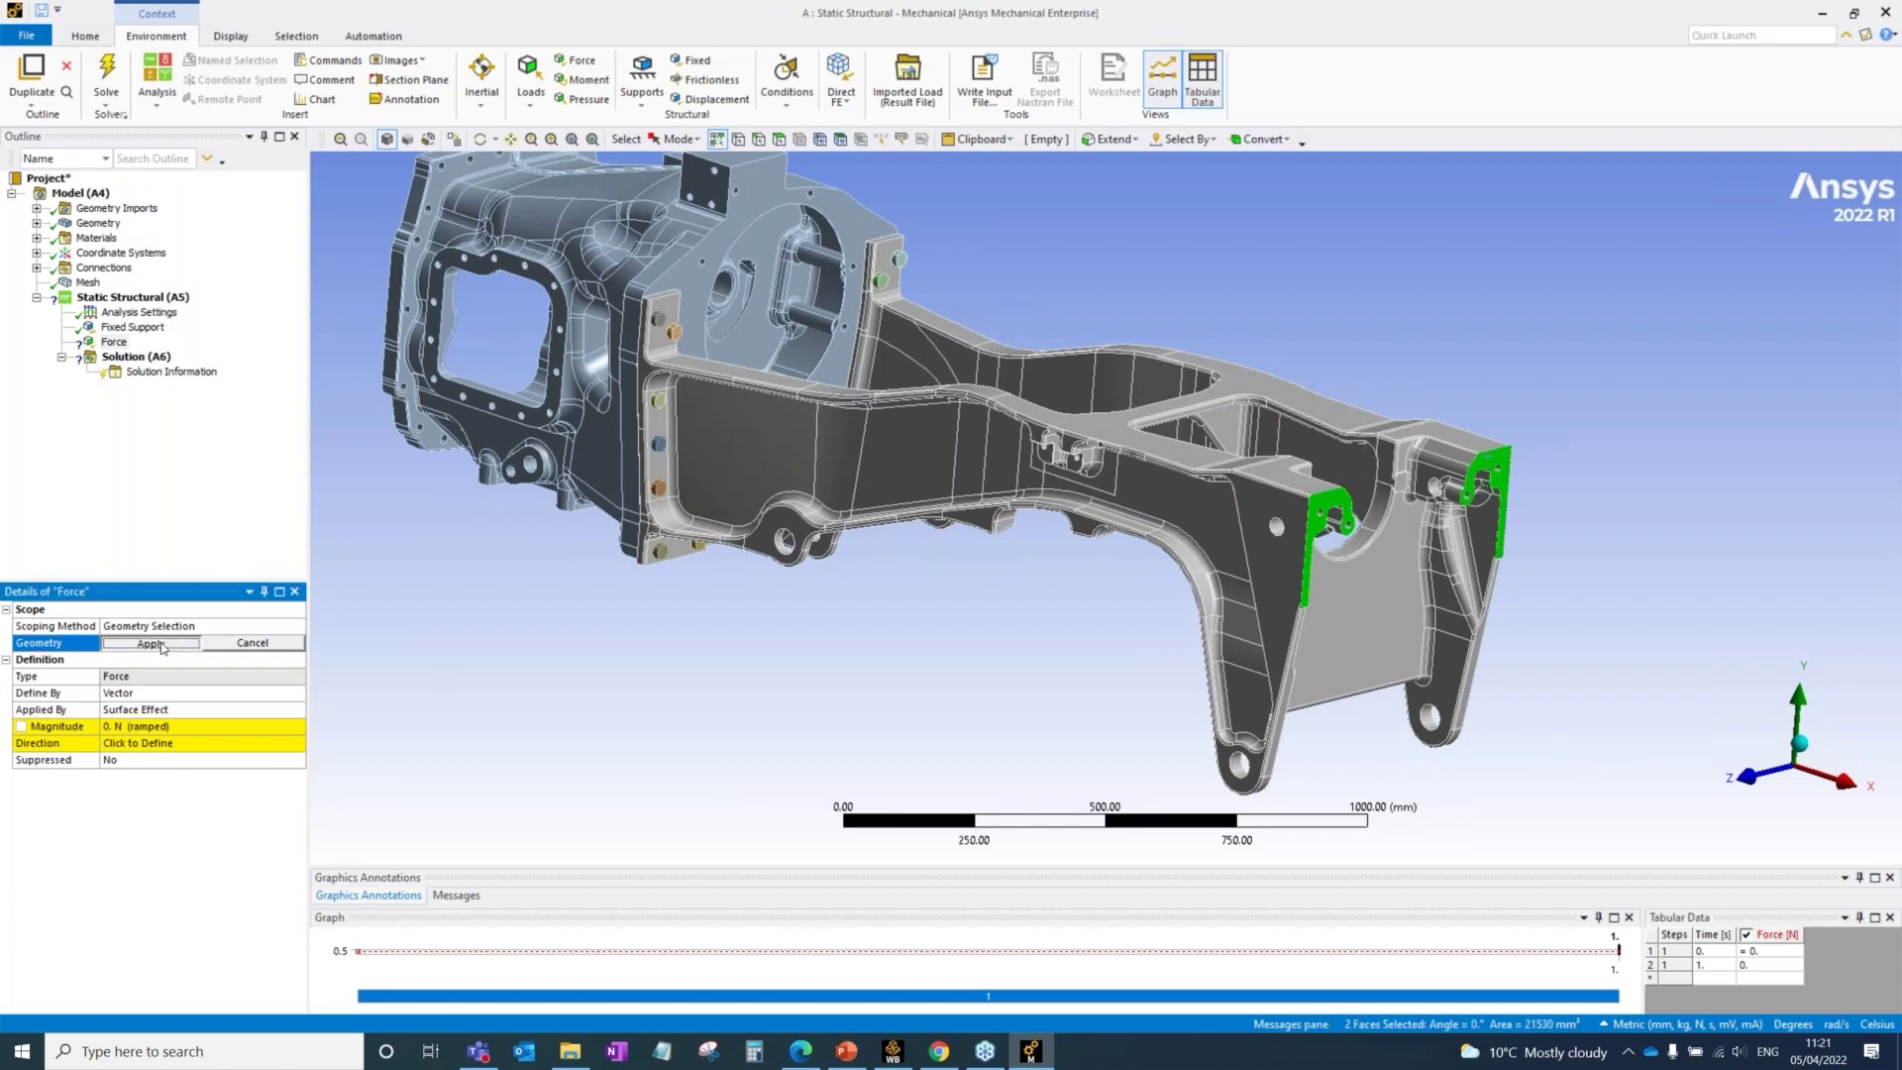
Step: Define the force by components and set its Y component to -10000 N
click(191, 697)
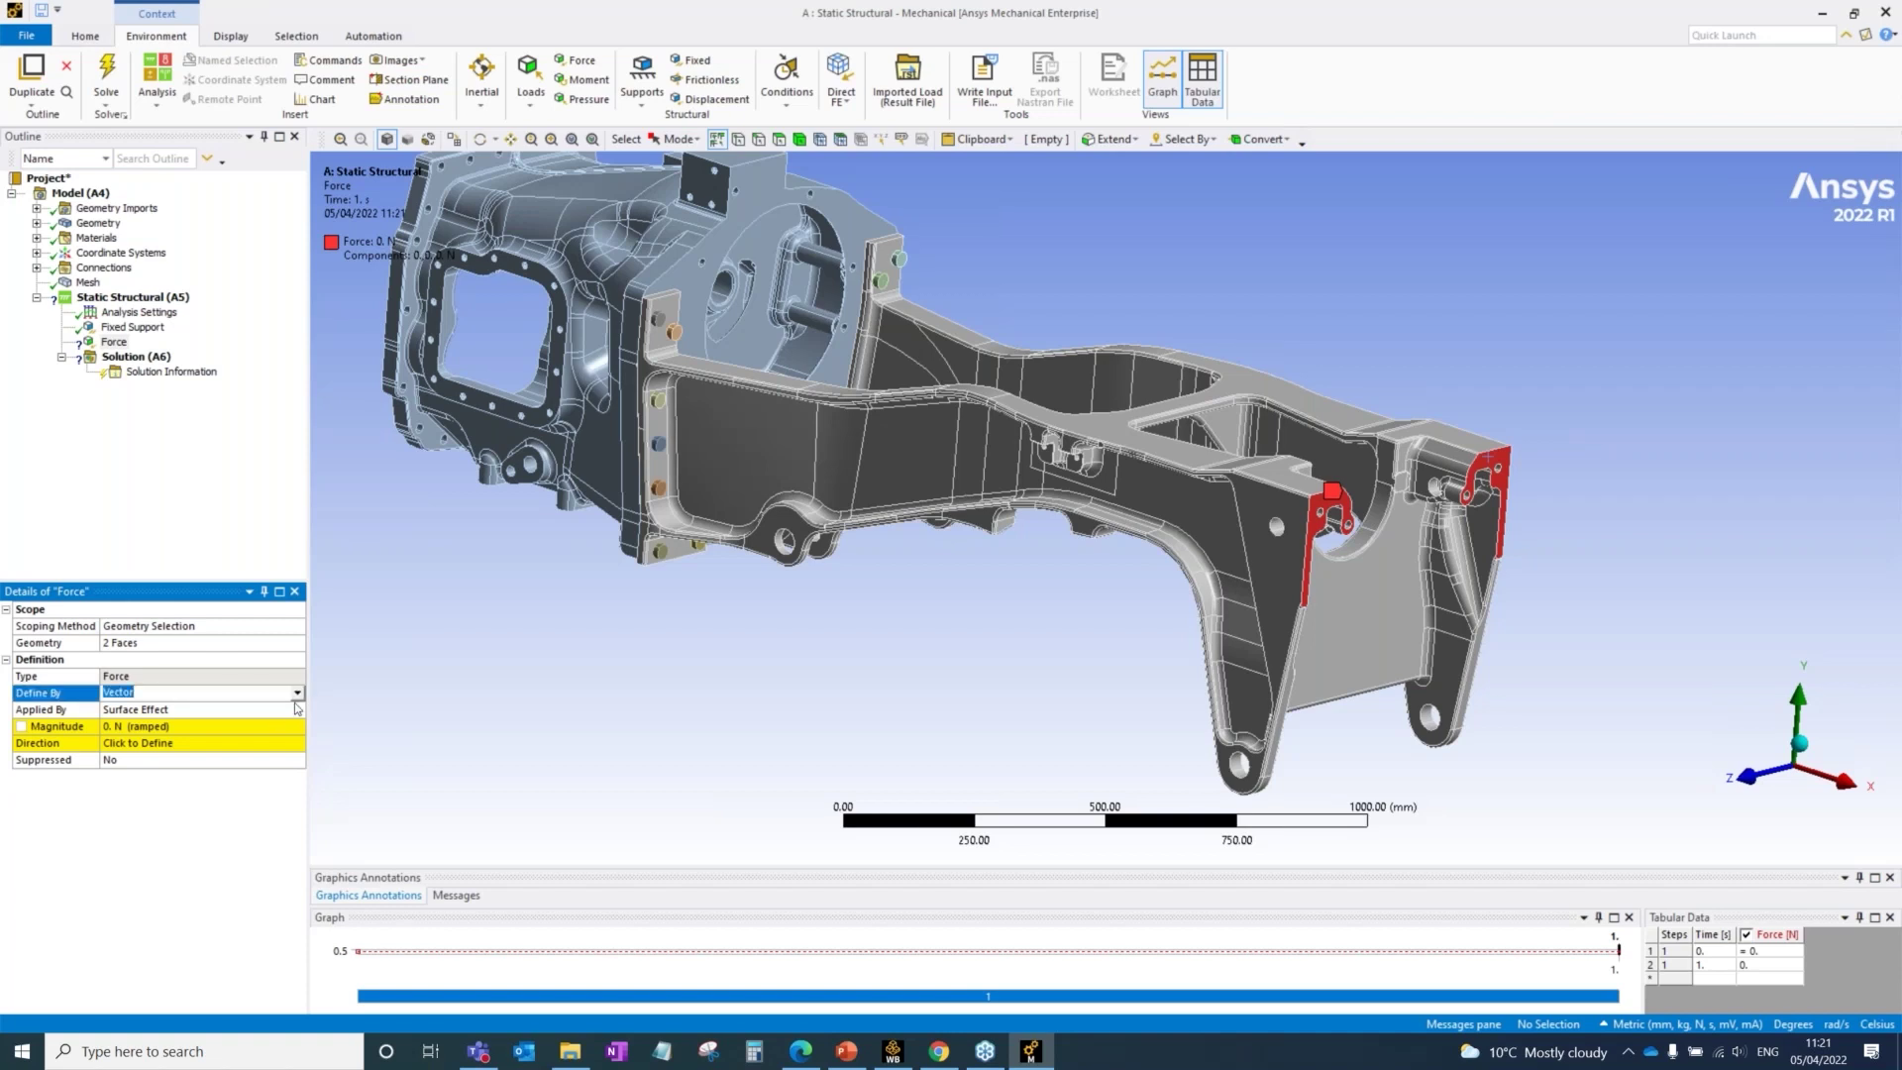
click(297, 696)
click(198, 707)
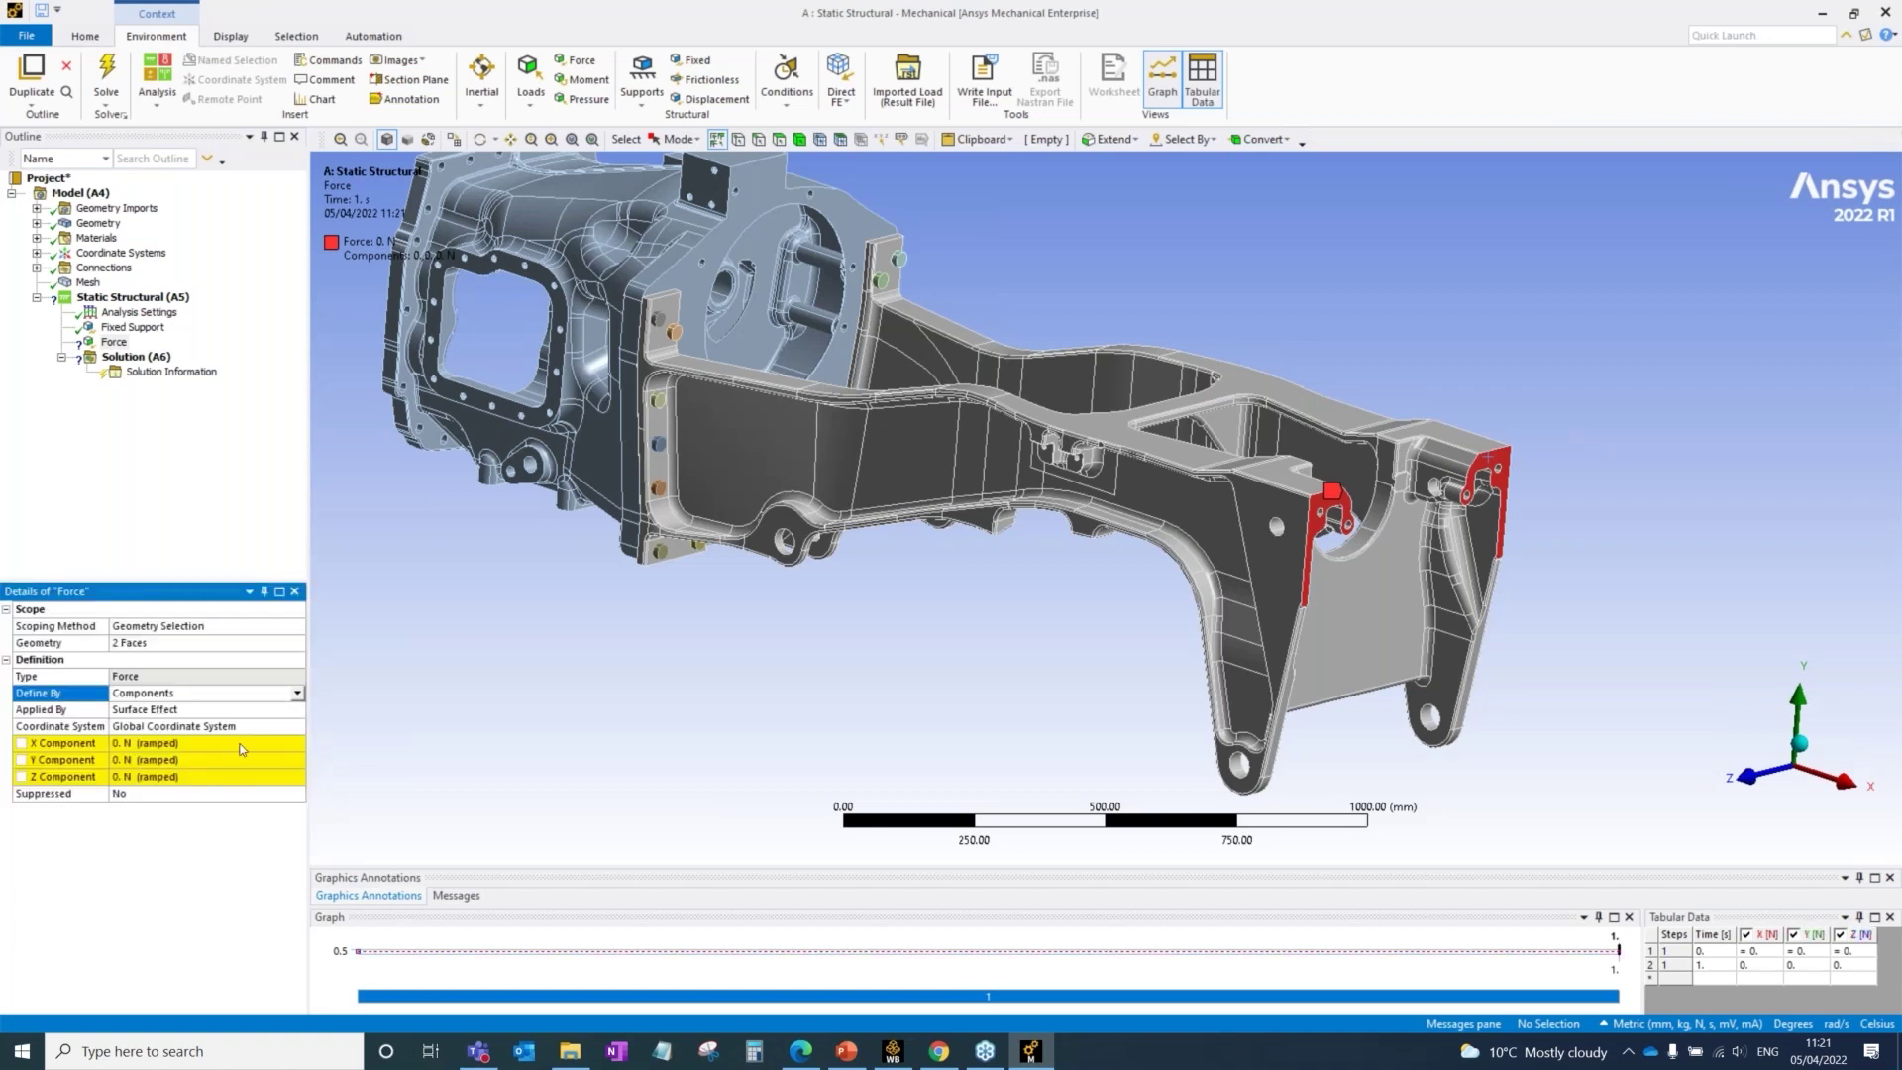
click(154, 760)
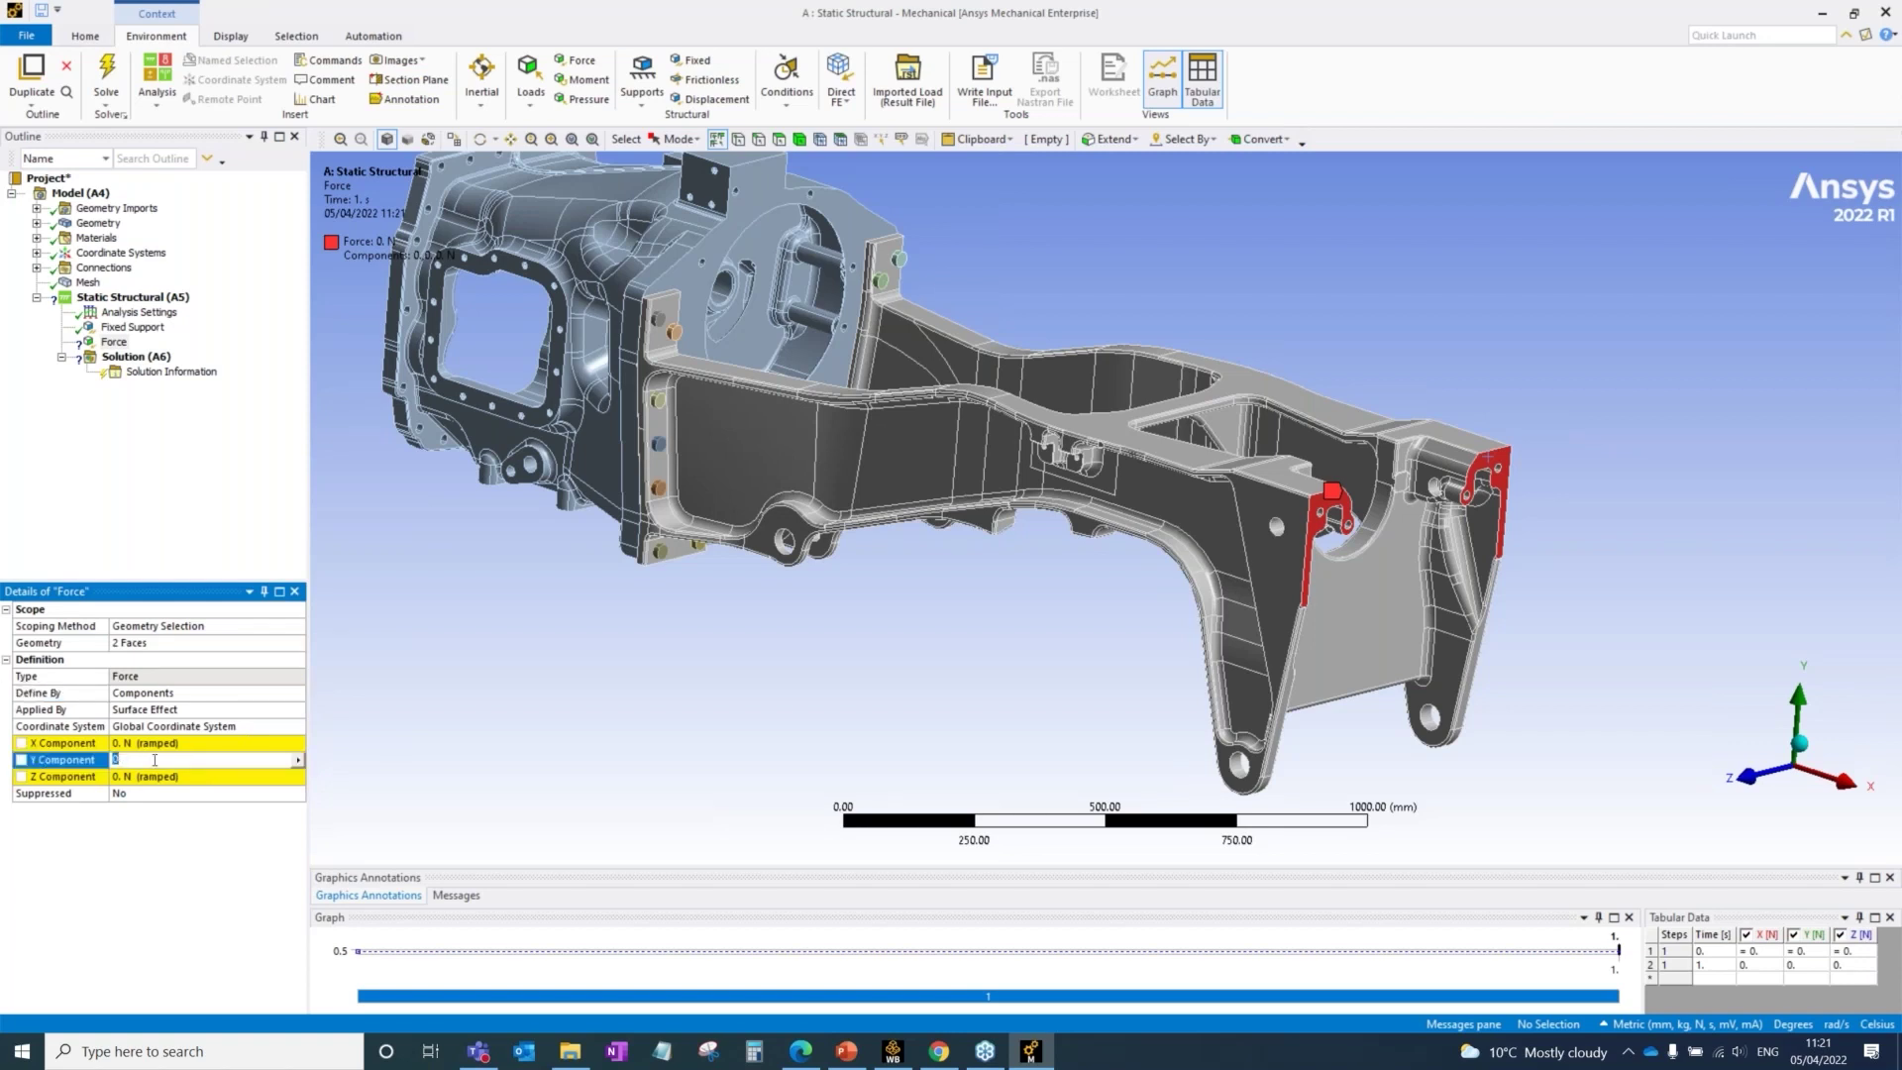
text(-10000)
key(Return)
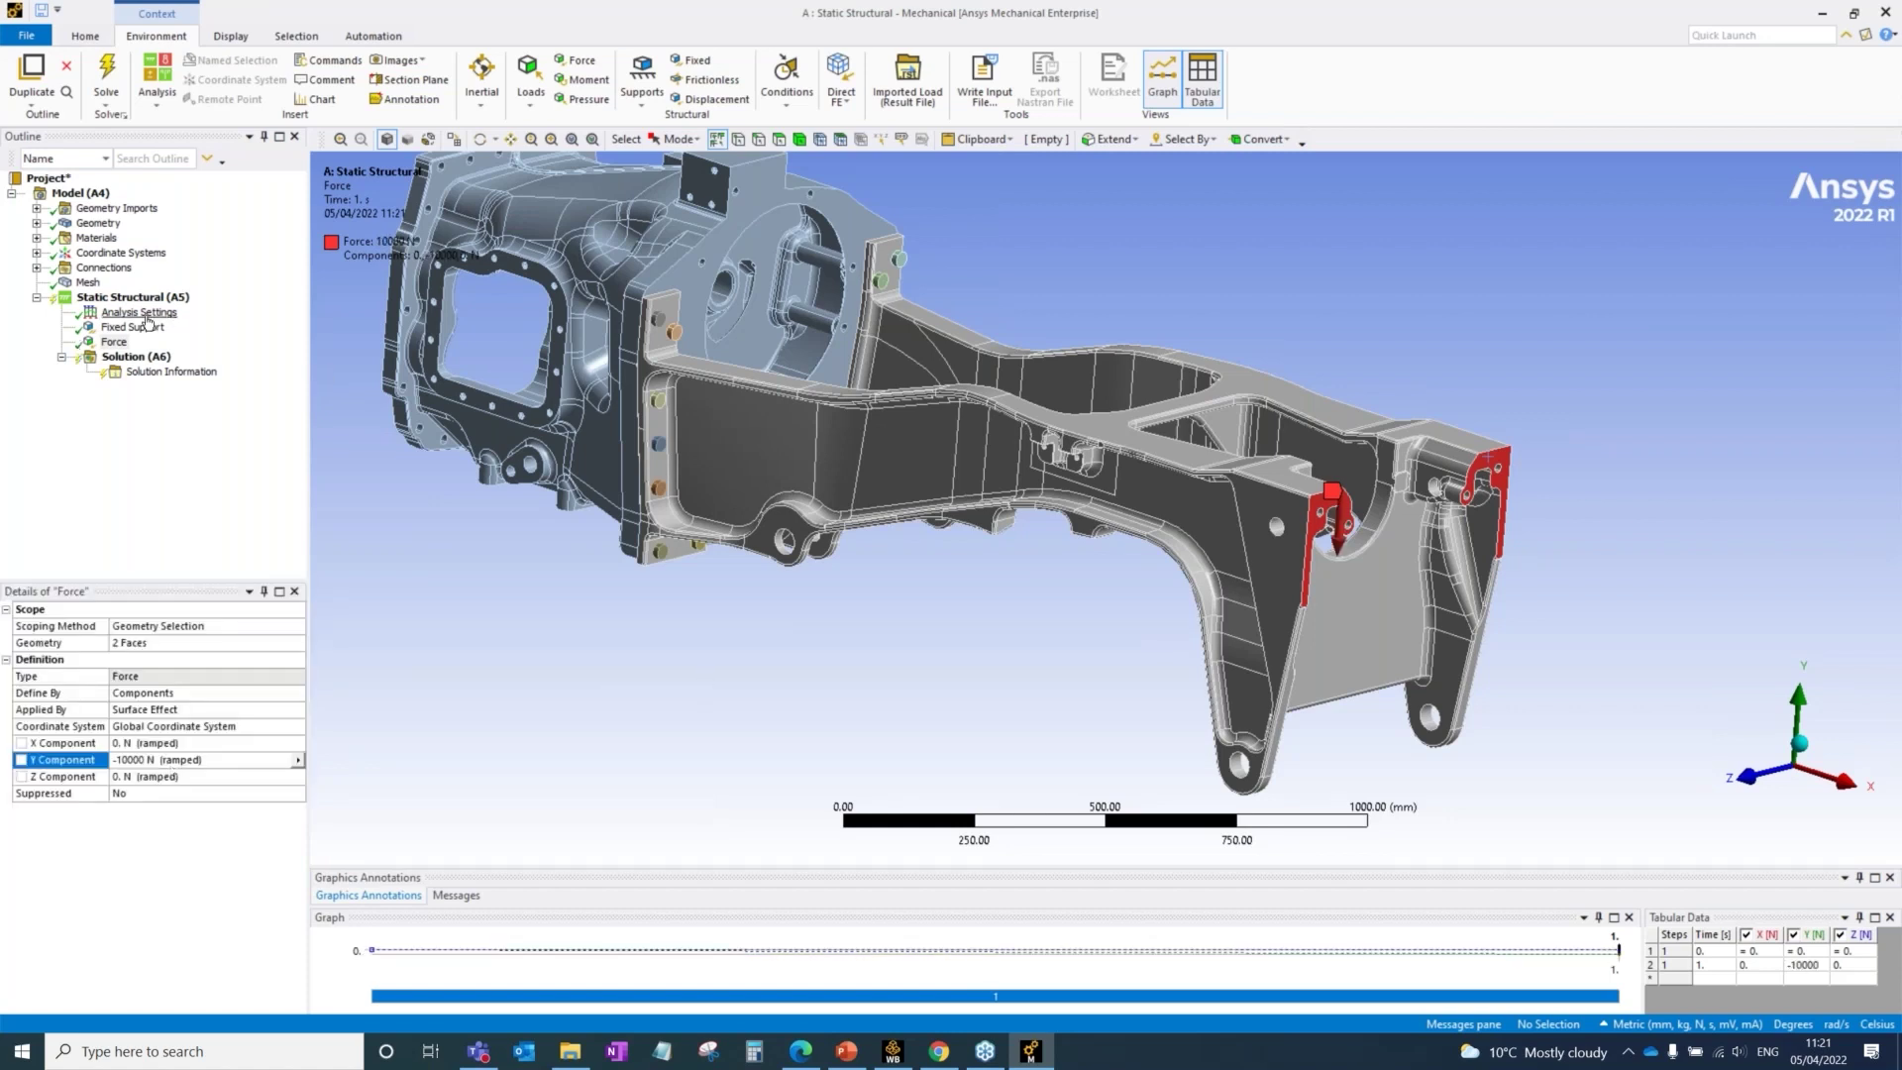
Step: Display all boundary conditions together and check where the fixed support and the force act on the assembly
click(133, 297)
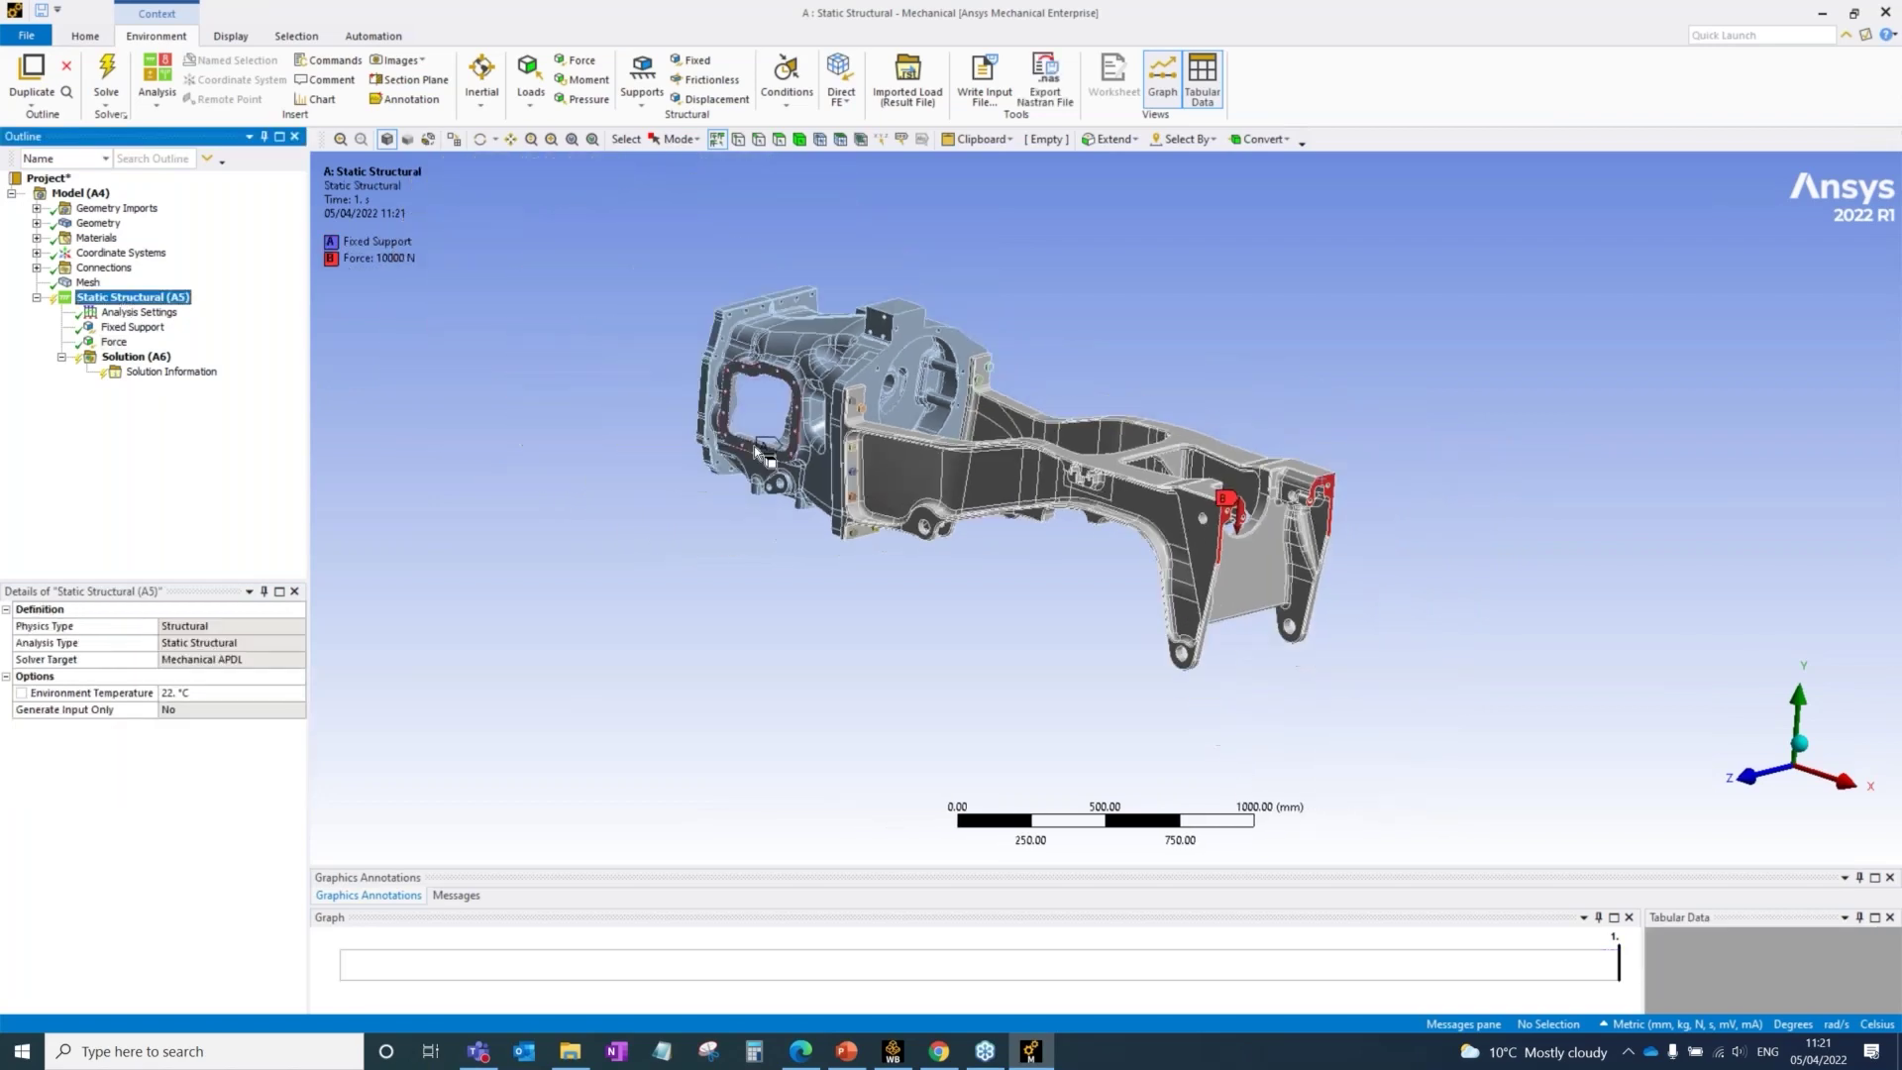
middle_drag(758, 450, 731, 540)
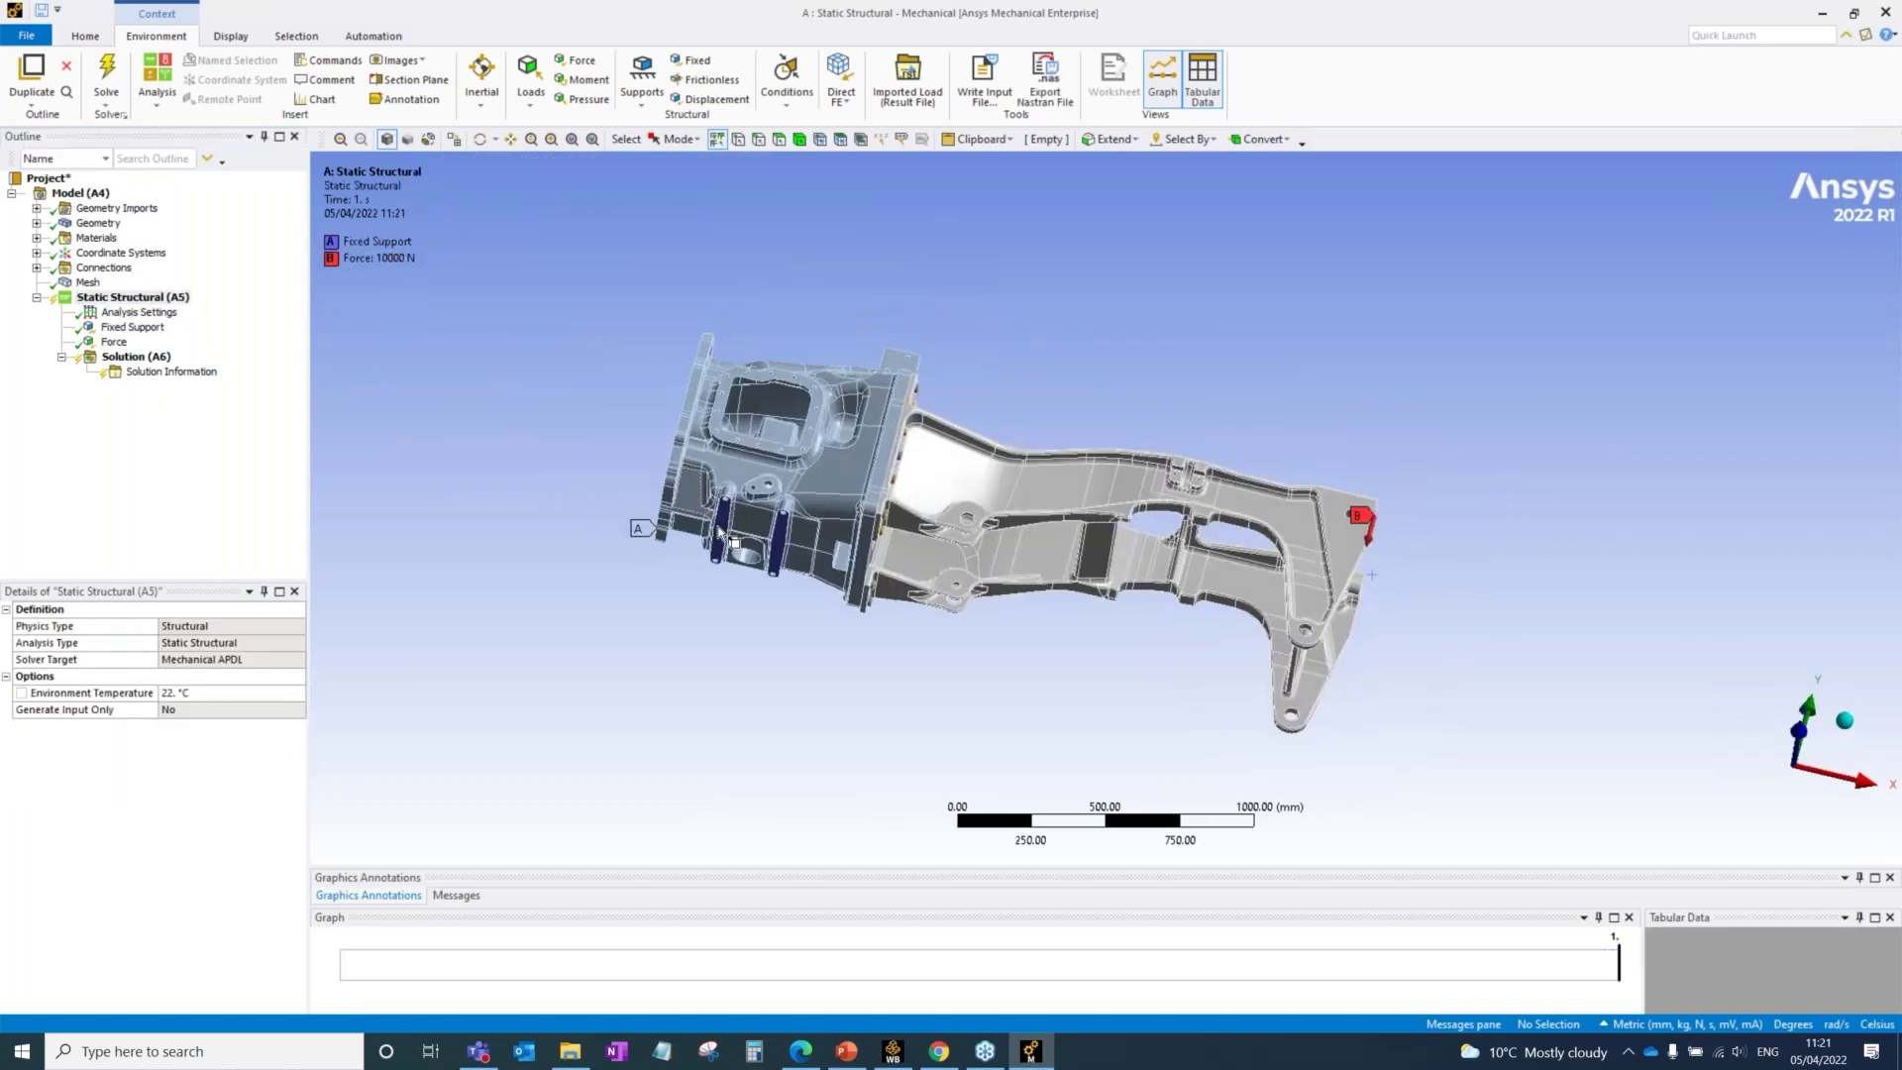
middle_drag(804, 449, 887, 458)
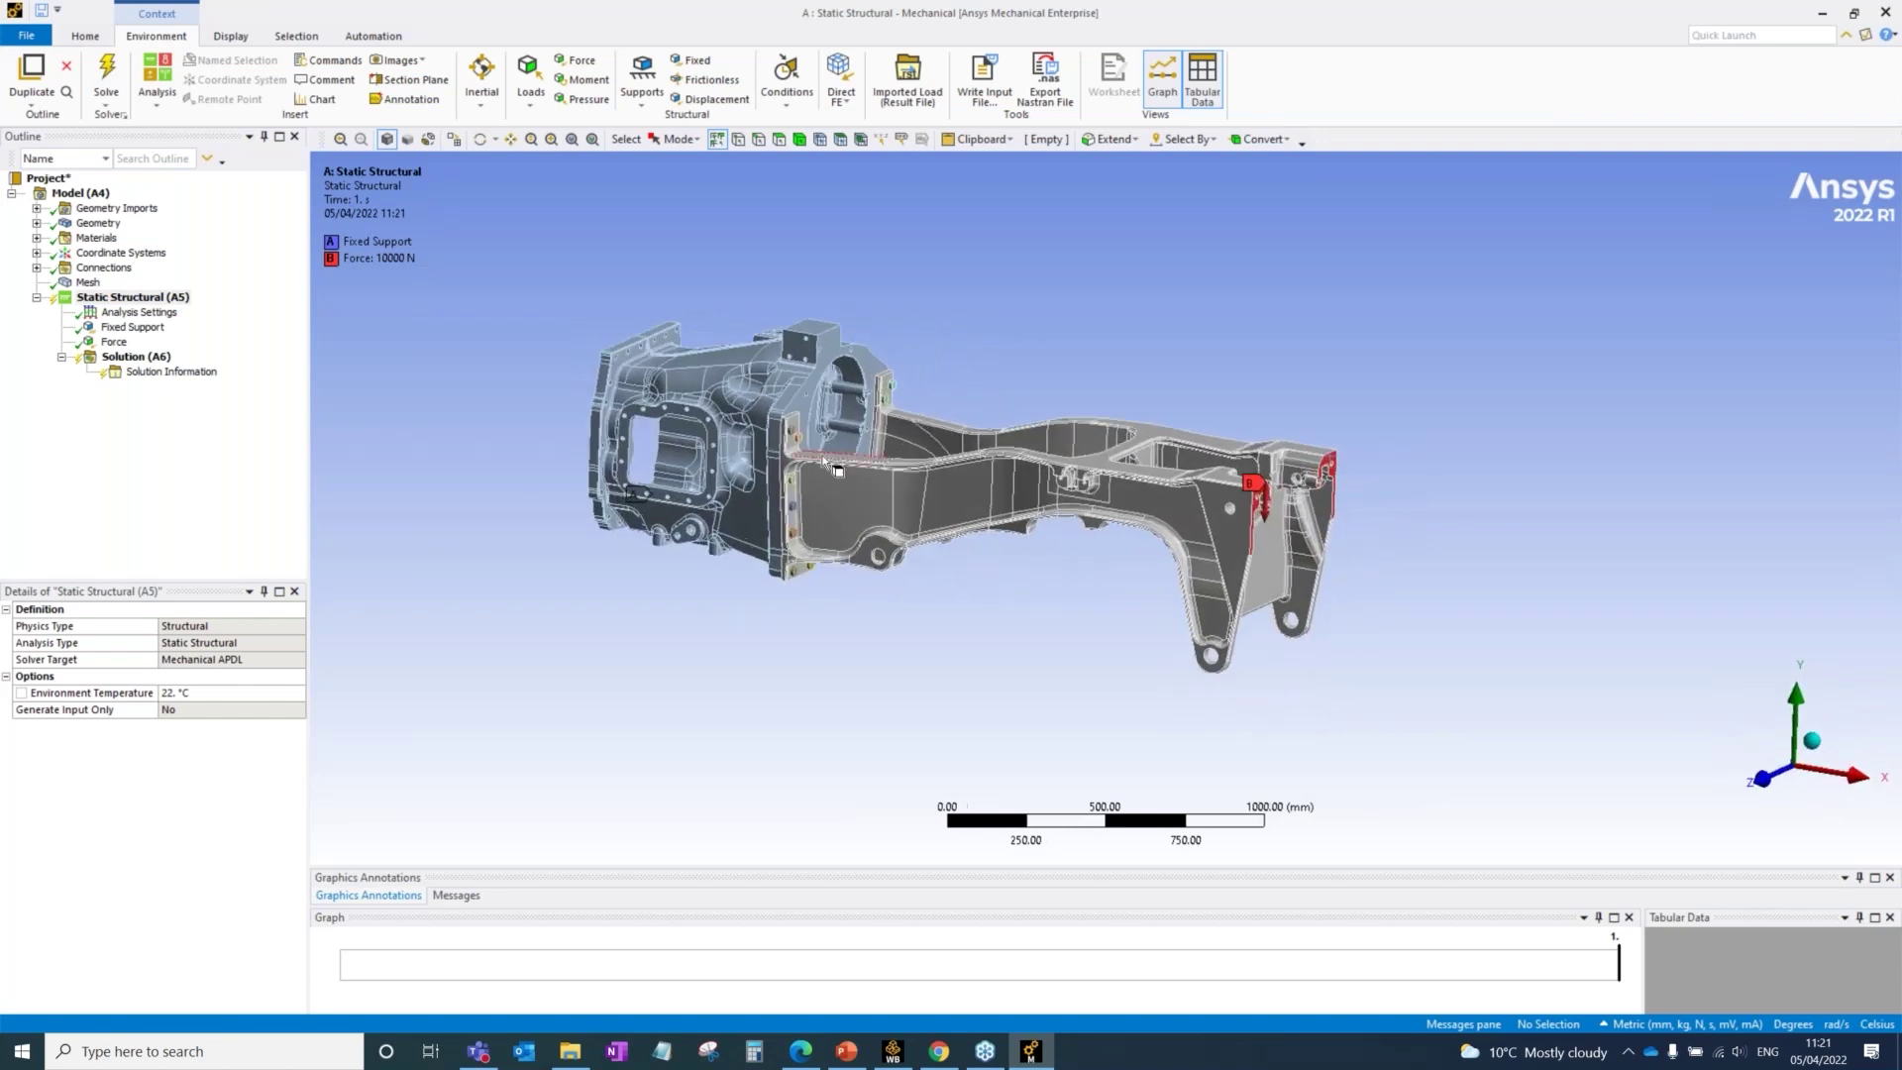
Step: Add an Equivalent (von-Mises) stress result for all bodies and solve the analysis
right_click(146, 361)
mouse_move(189, 369)
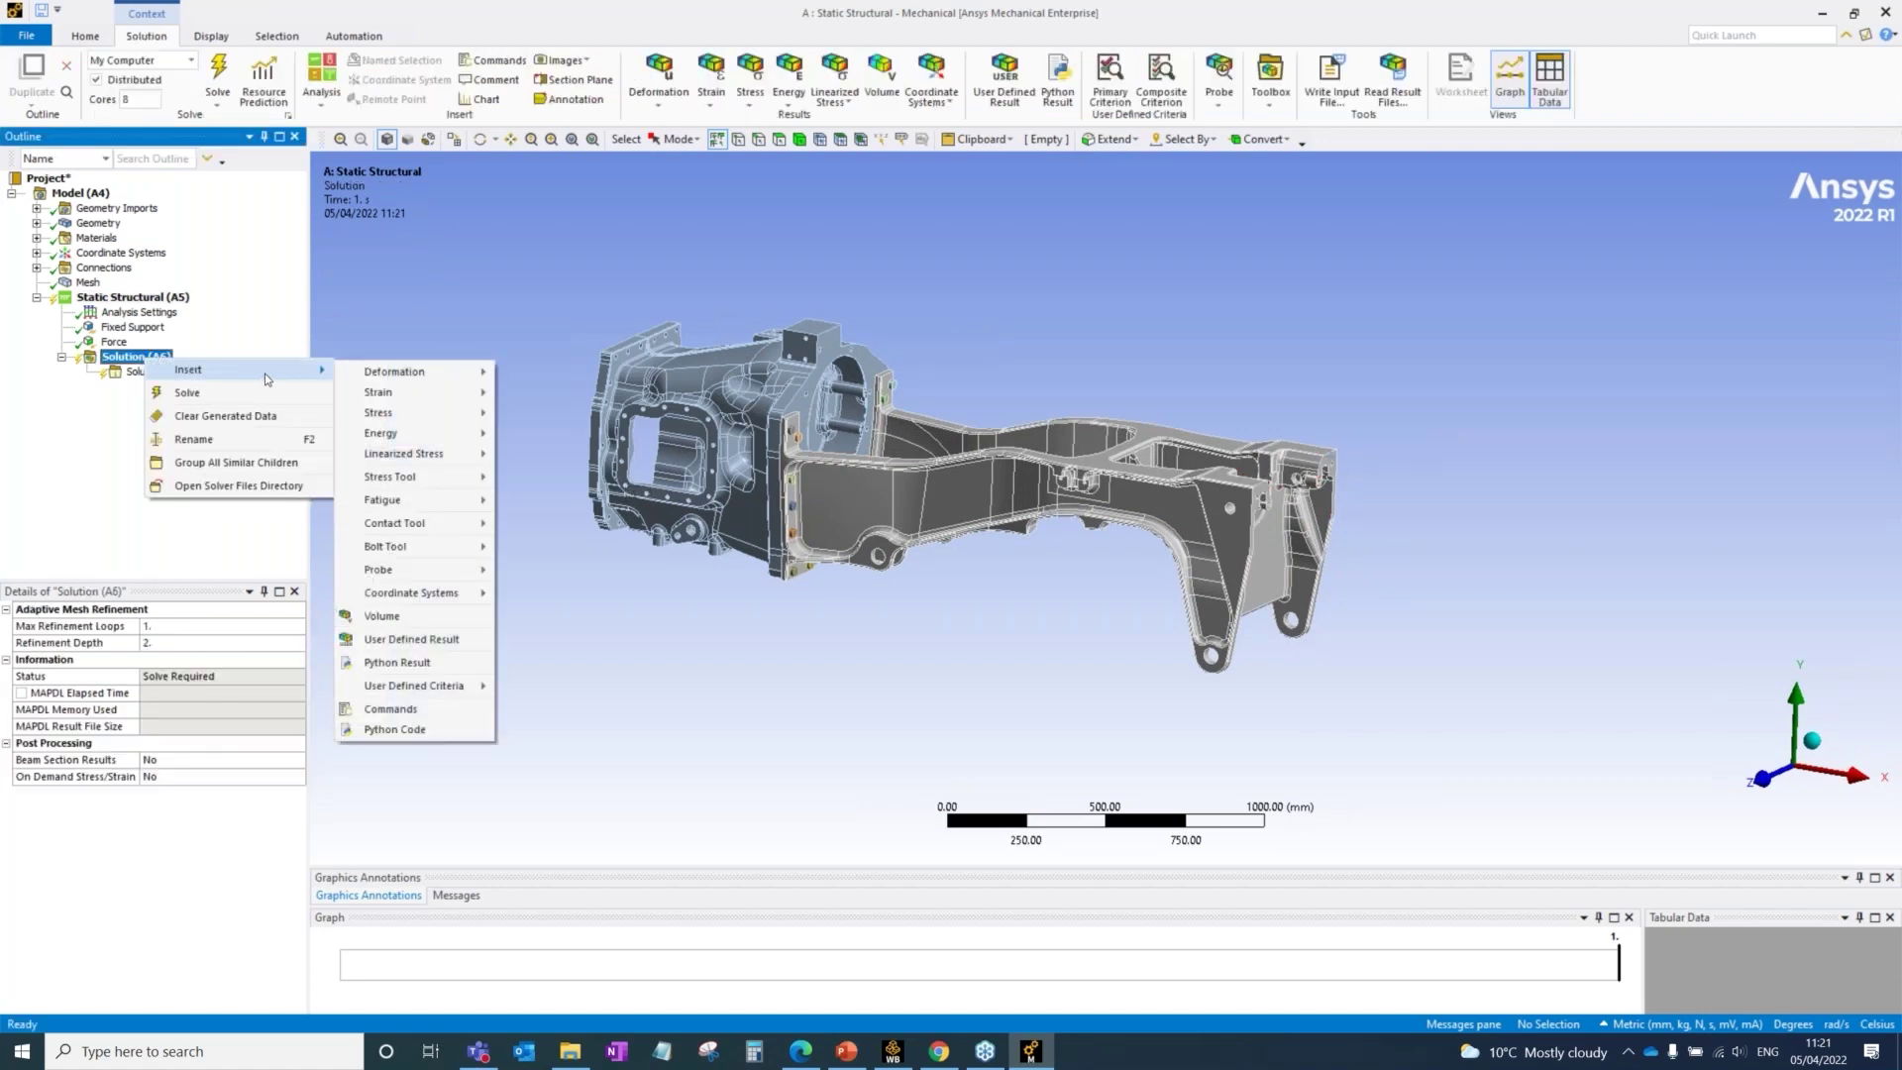
mouse_move(426, 414)
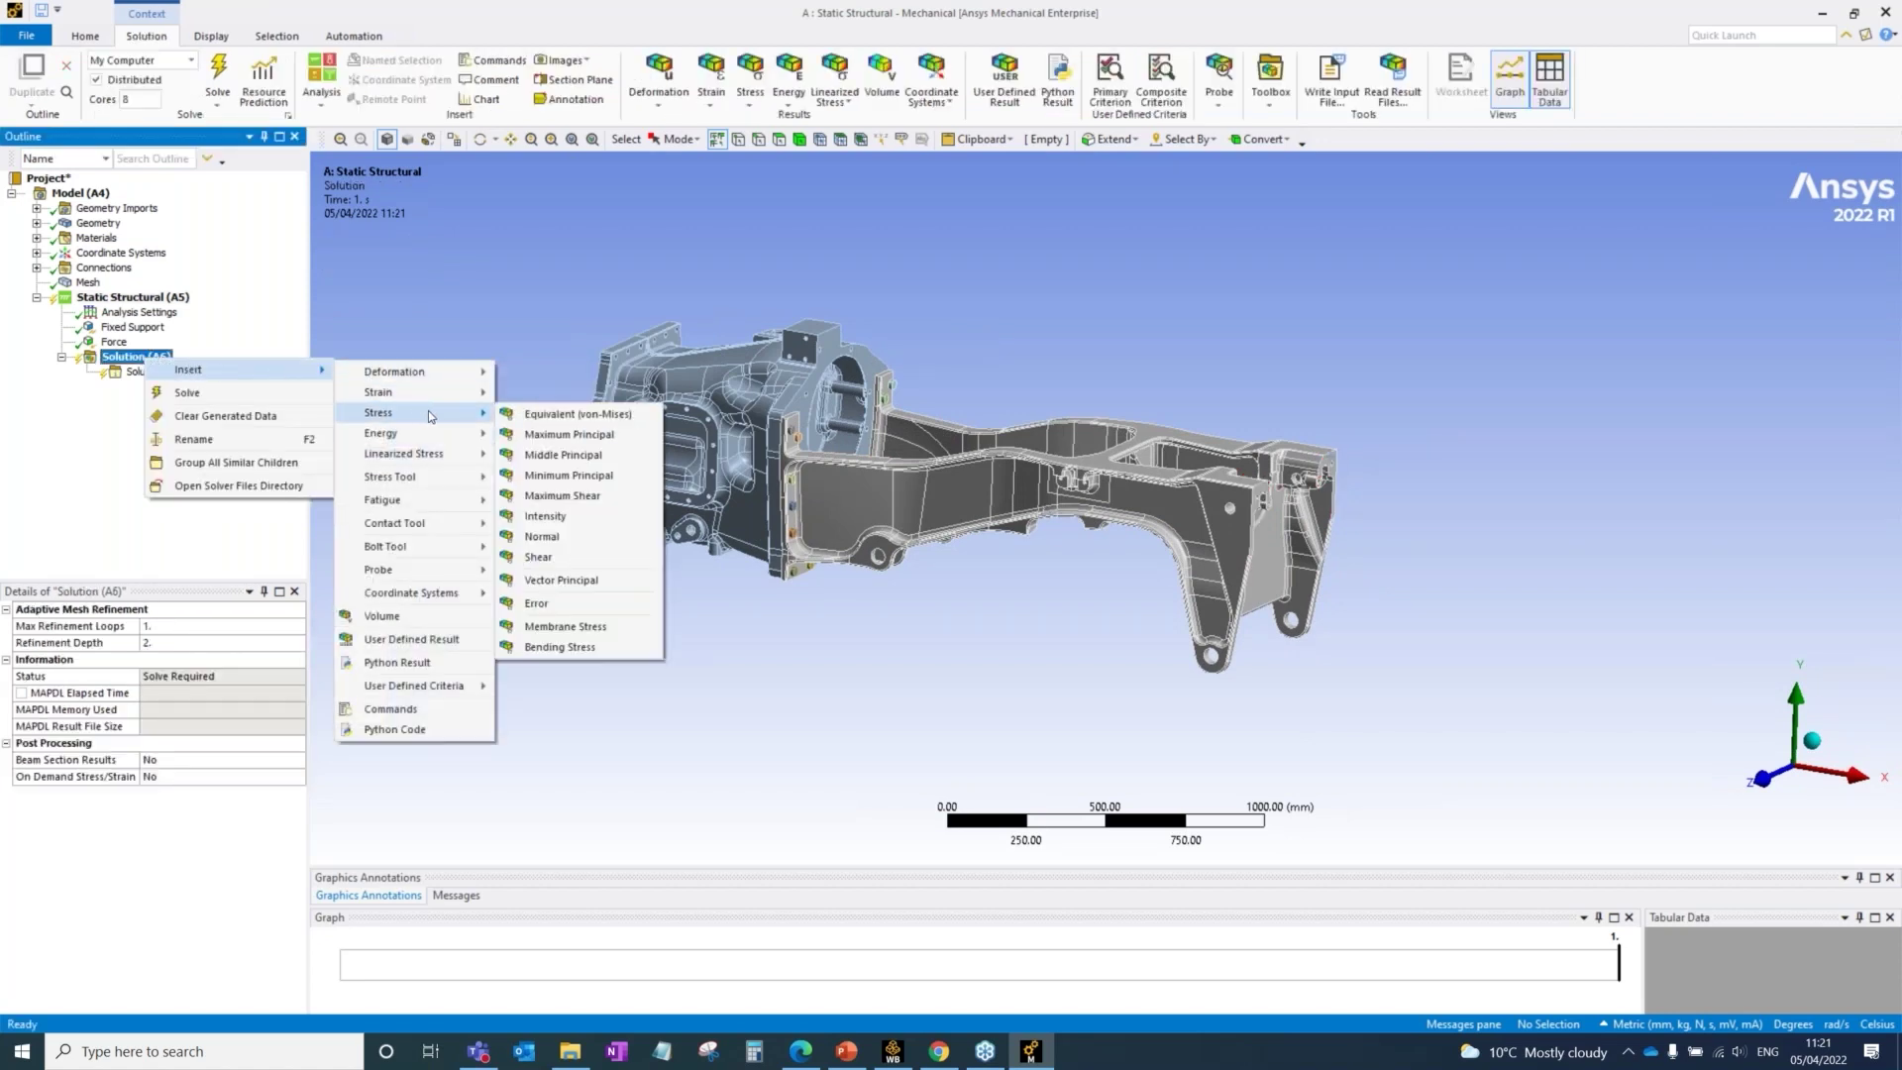
click(521, 417)
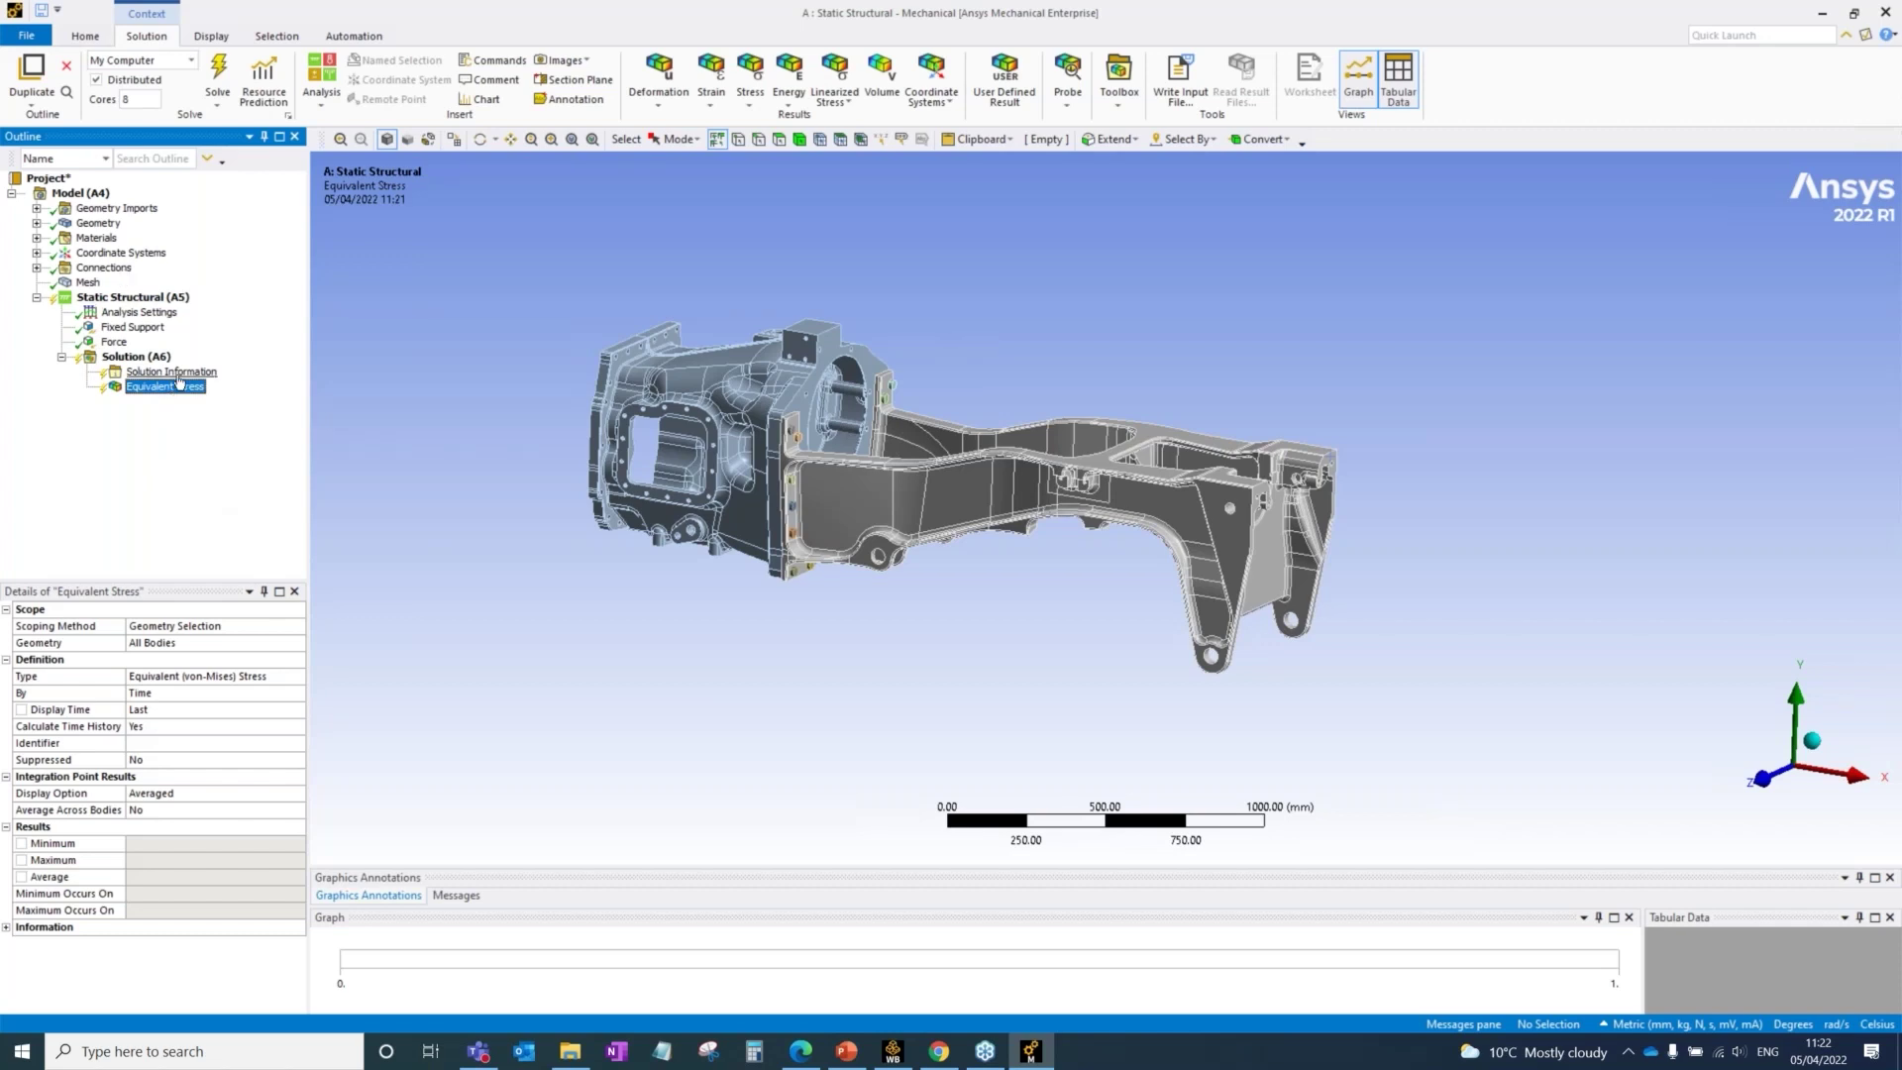
click(226, 76)
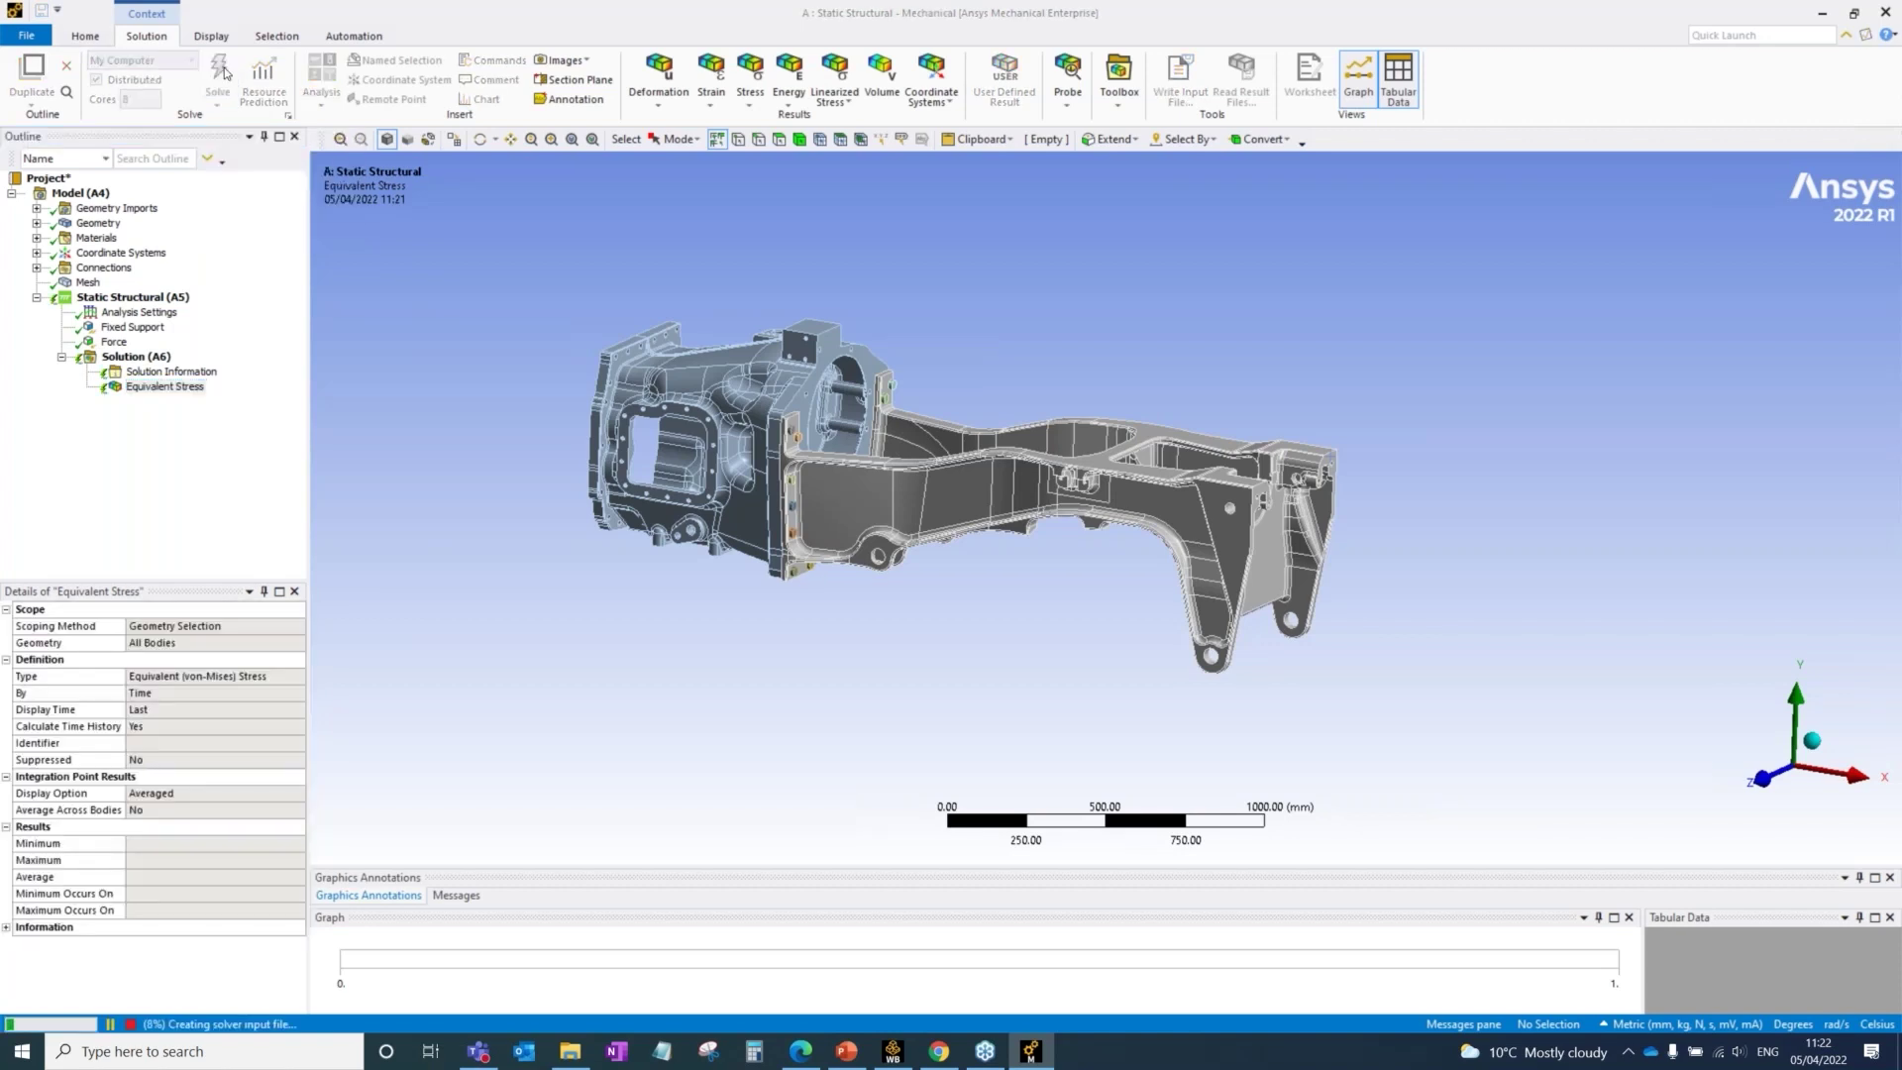
click(52, 1023)
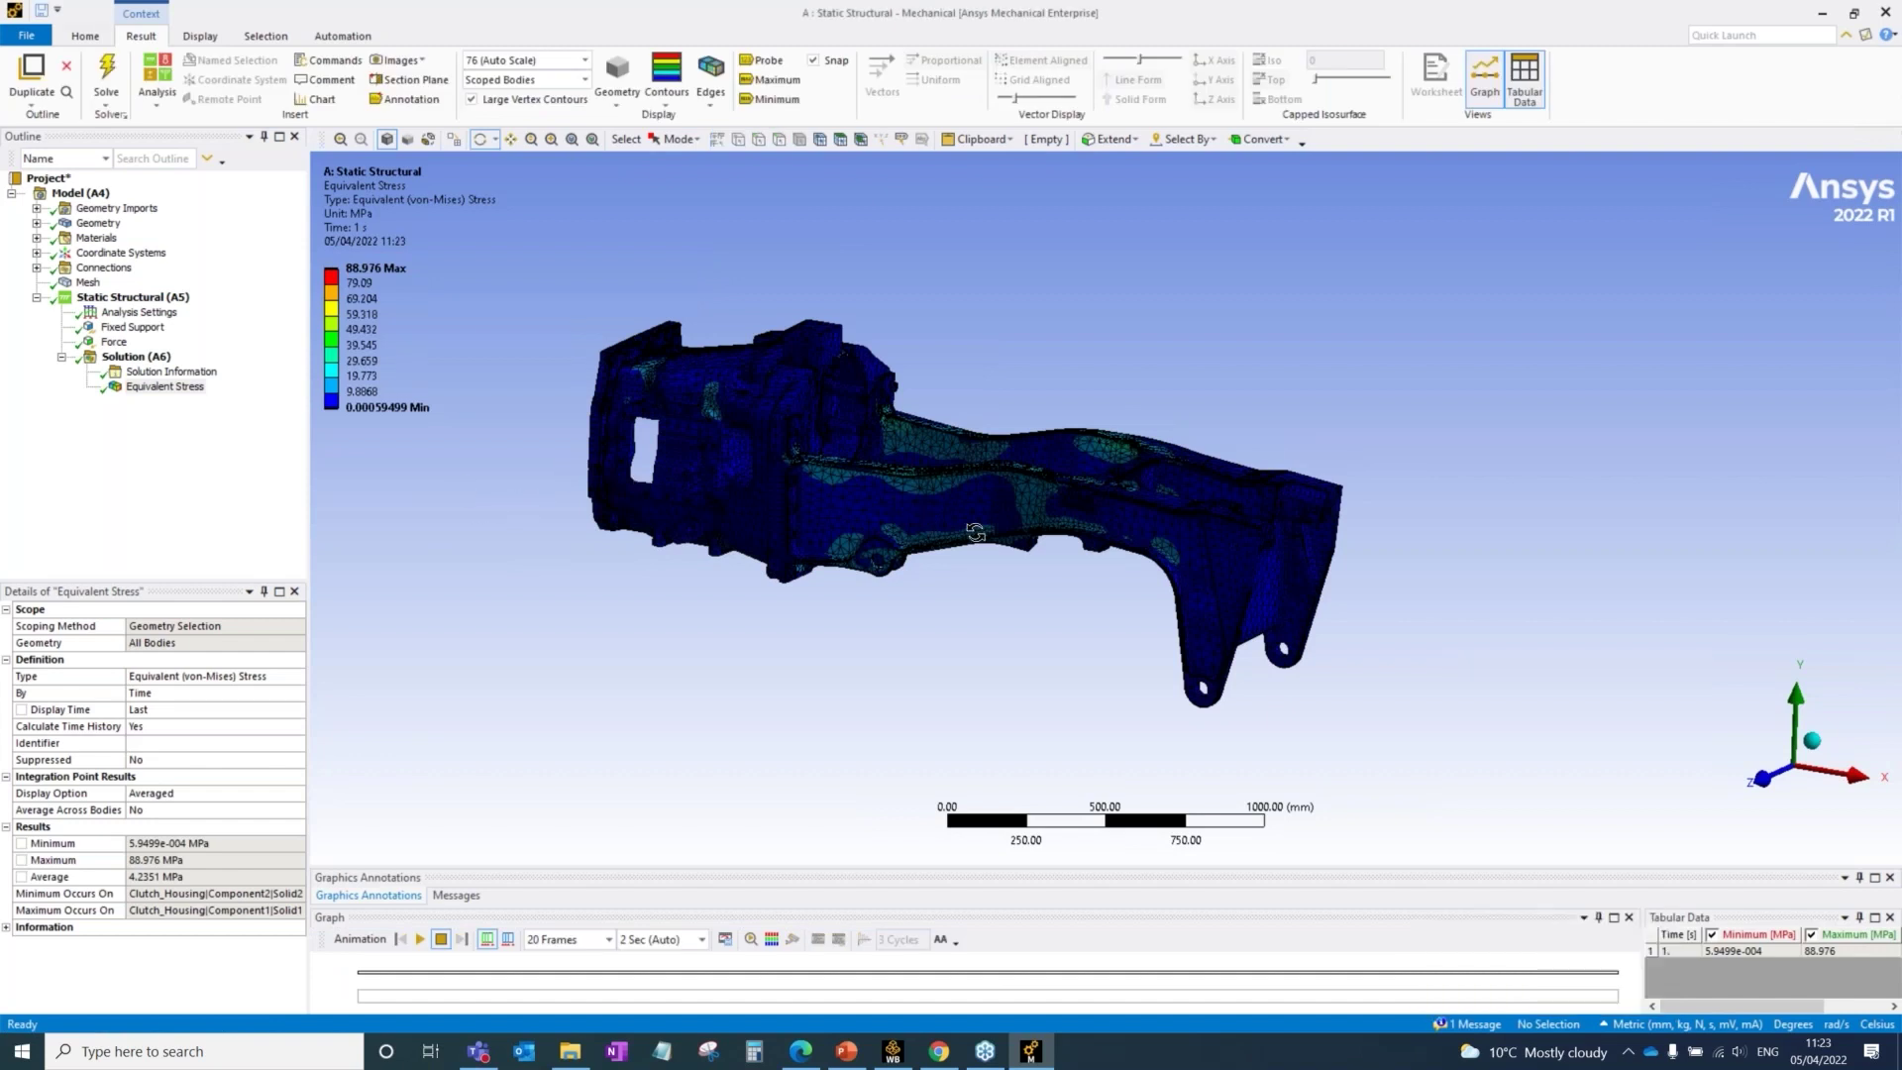
Step: Label the maximum equivalent stress on the model and examine the stress concentration where the frame arm meets its bolted flange
drag(892, 521, 756, 199)
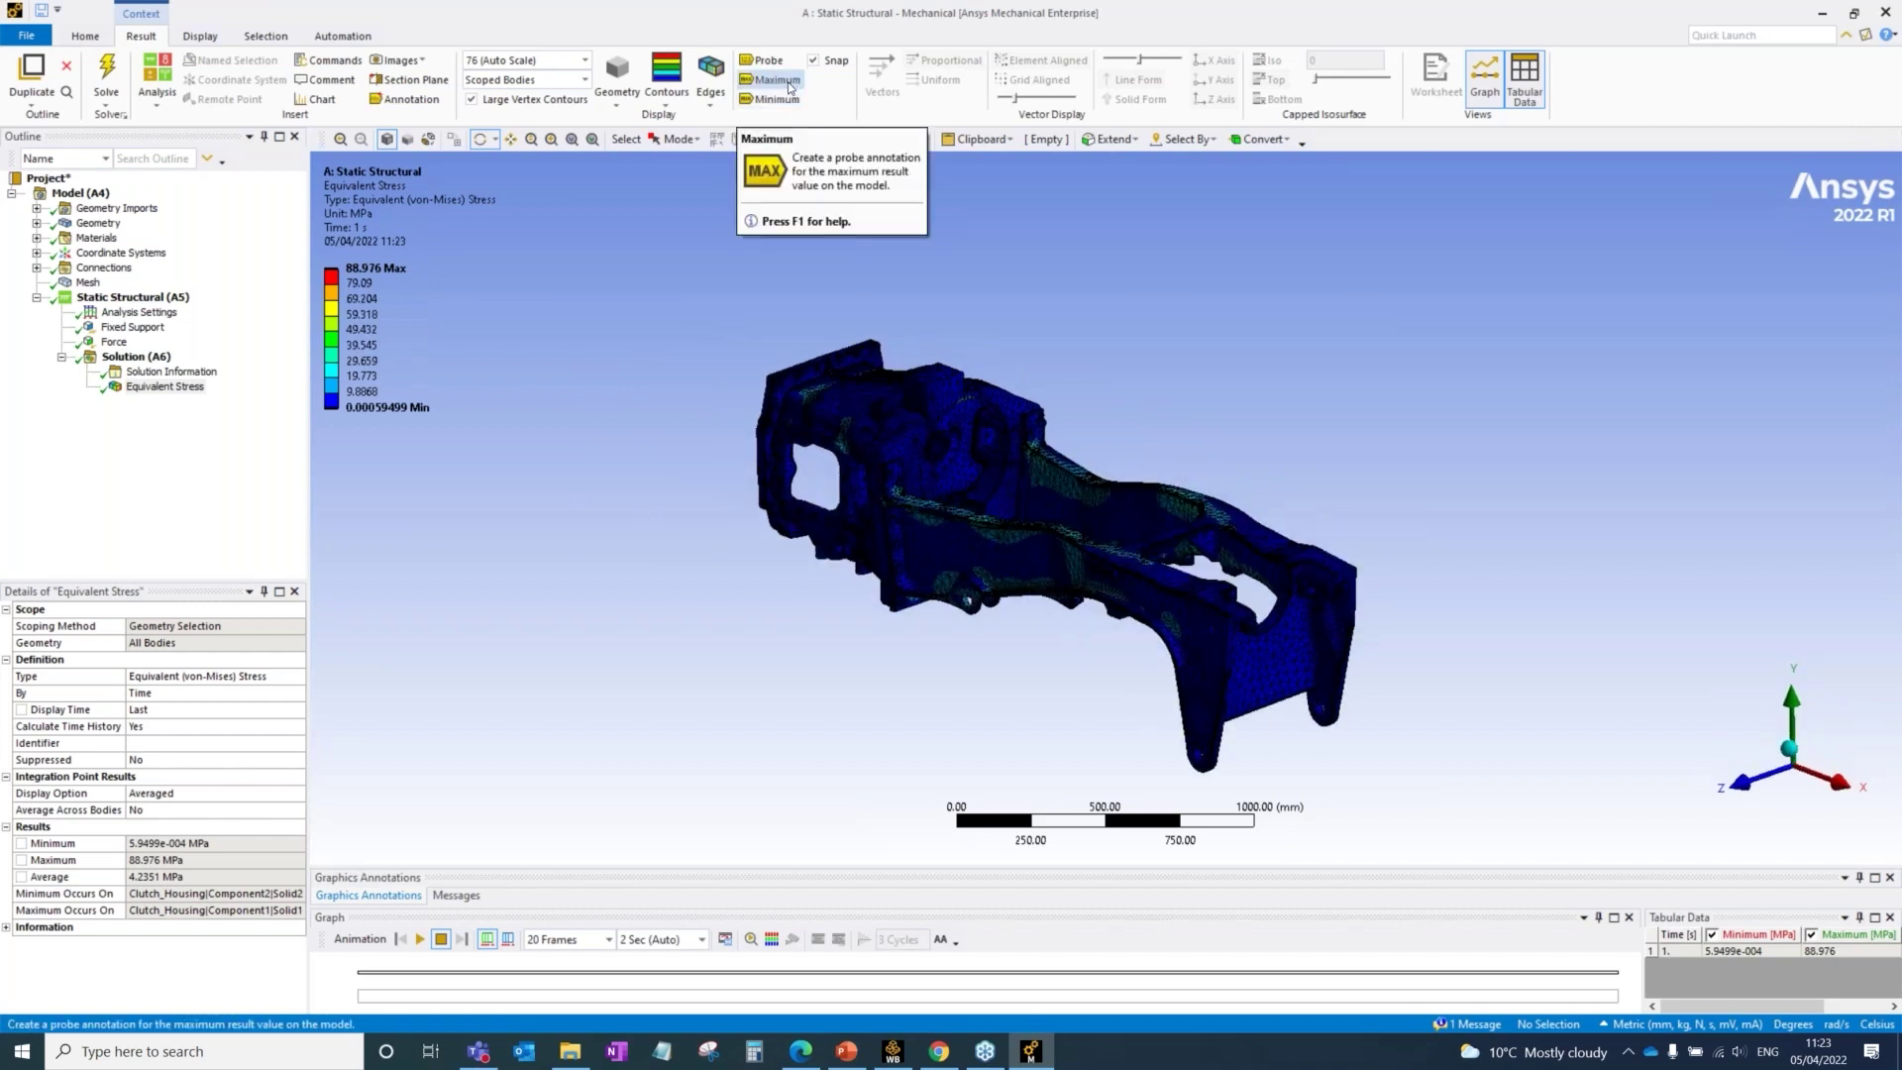
click(777, 79)
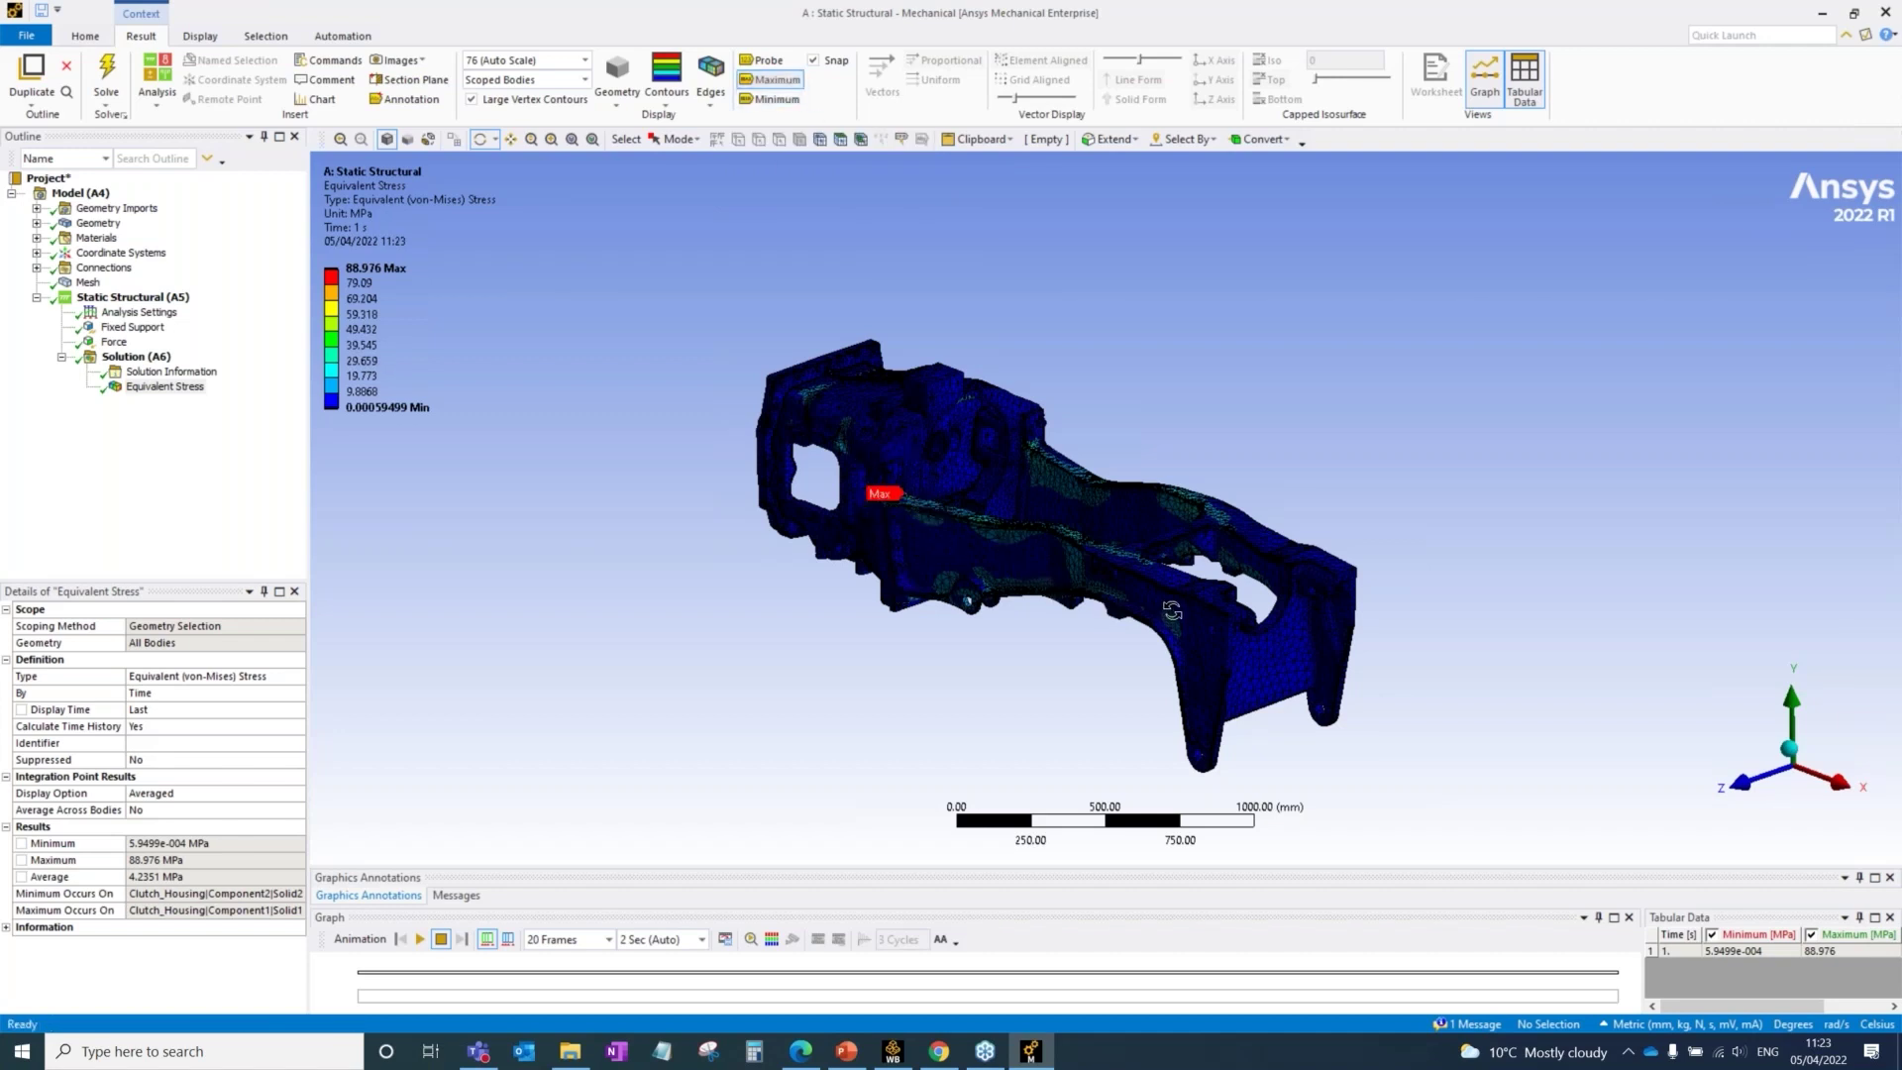
drag(1171, 610, 1020, 428)
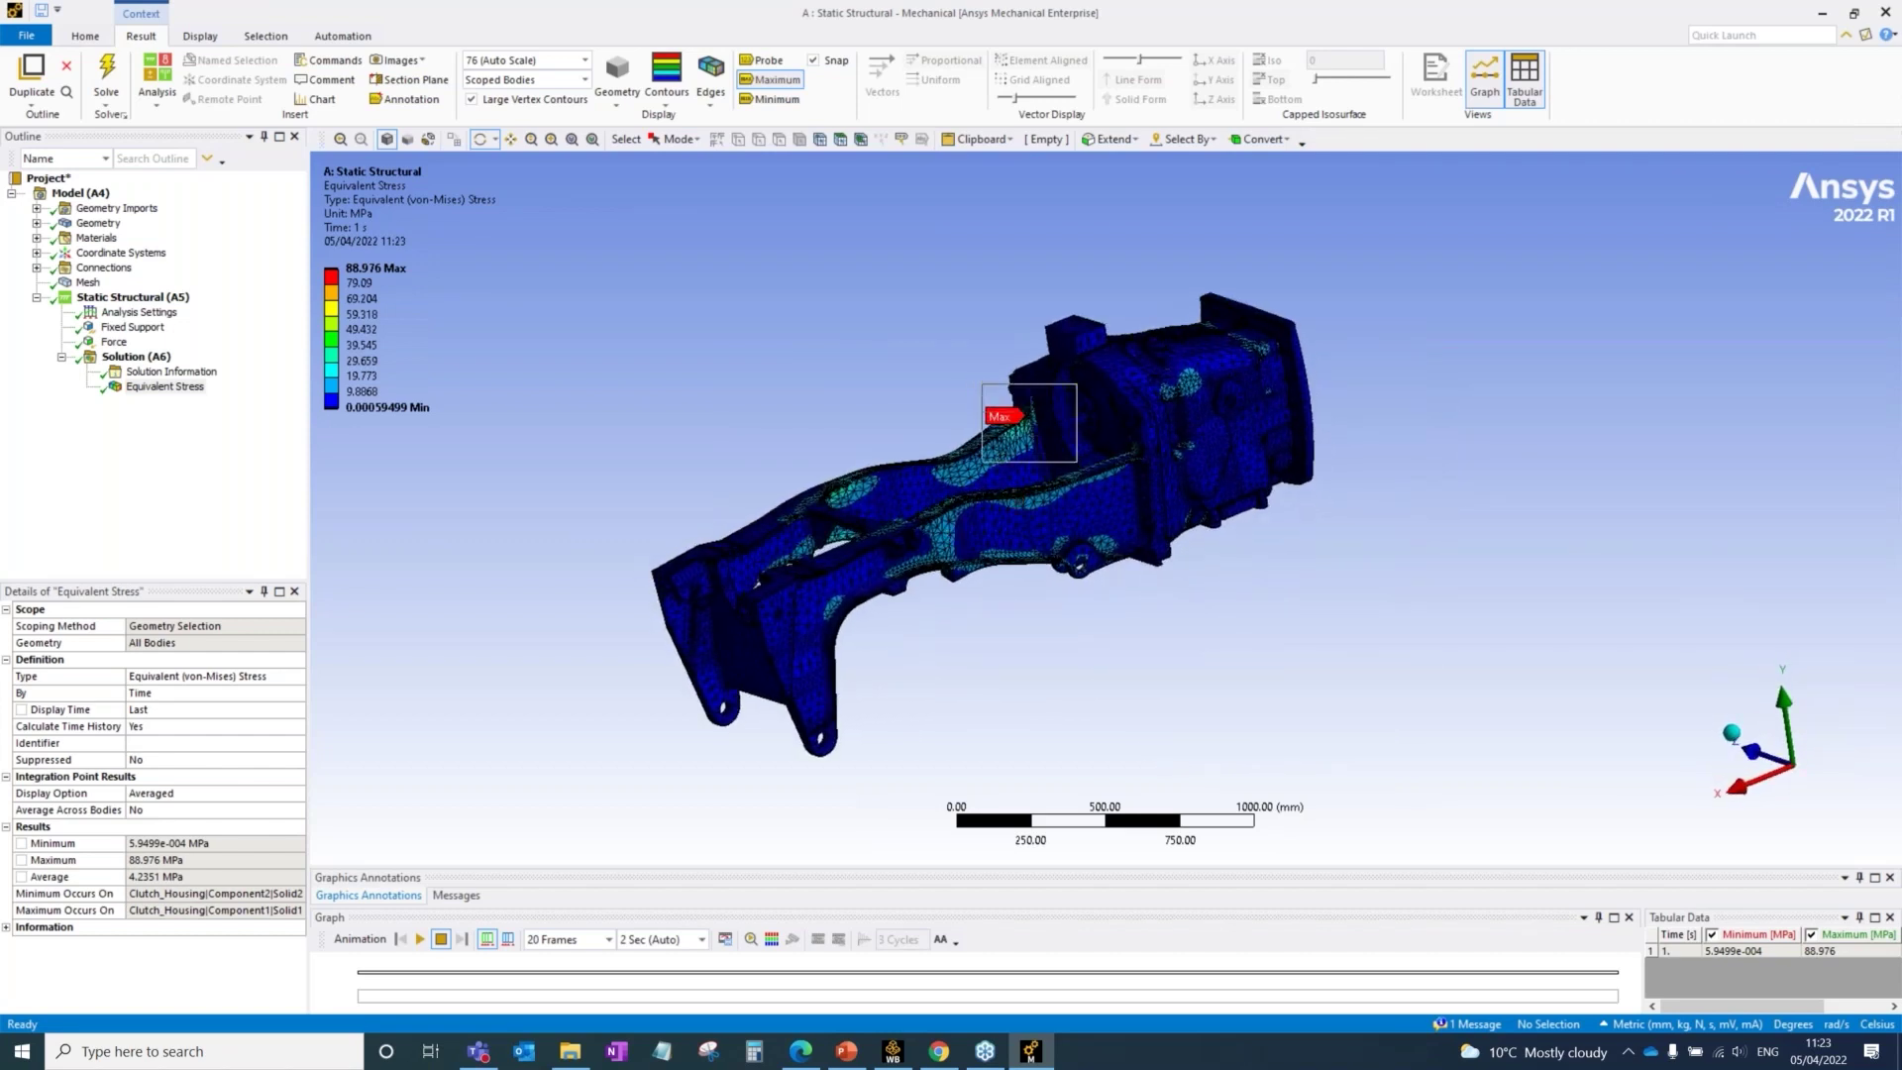
right_drag(981, 384, 1077, 462)
drag(1104, 481, 1066, 432)
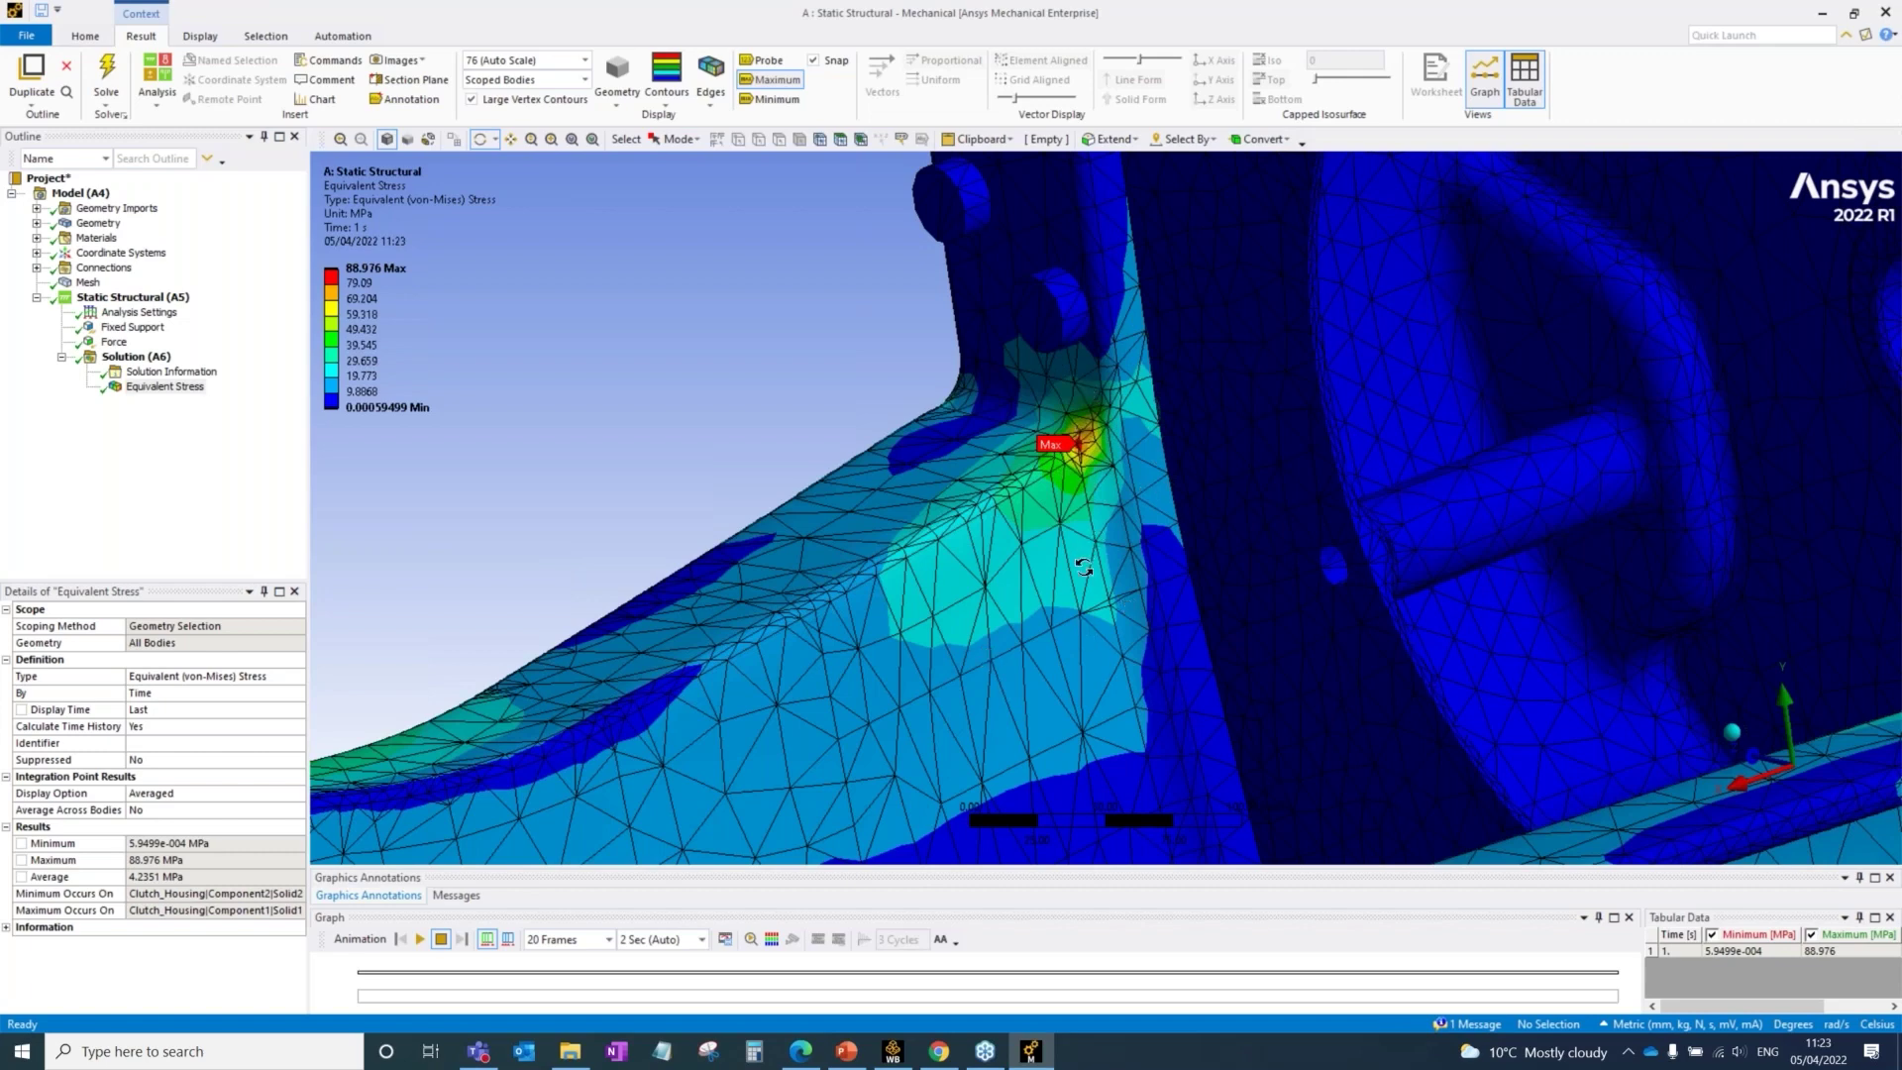
drag(1083, 568, 1111, 533)
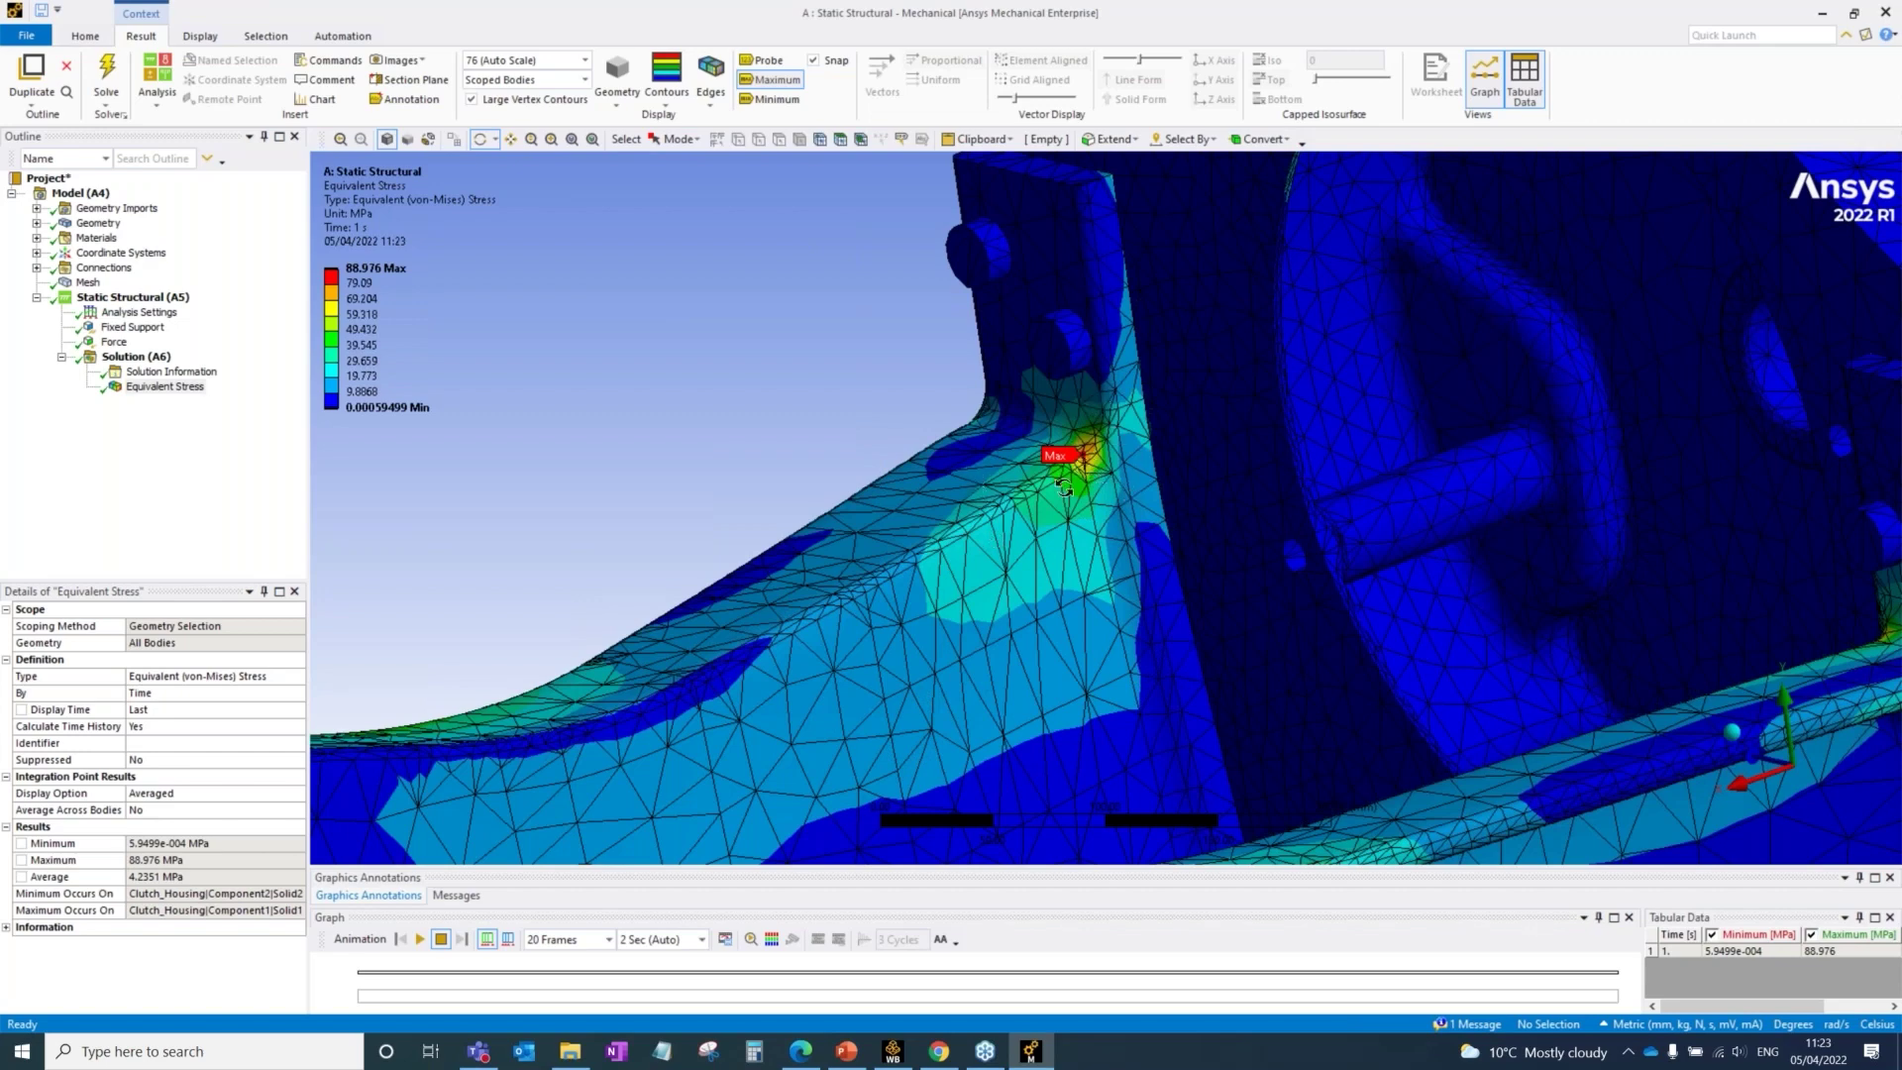
scroll(1005, 522, down, 3)
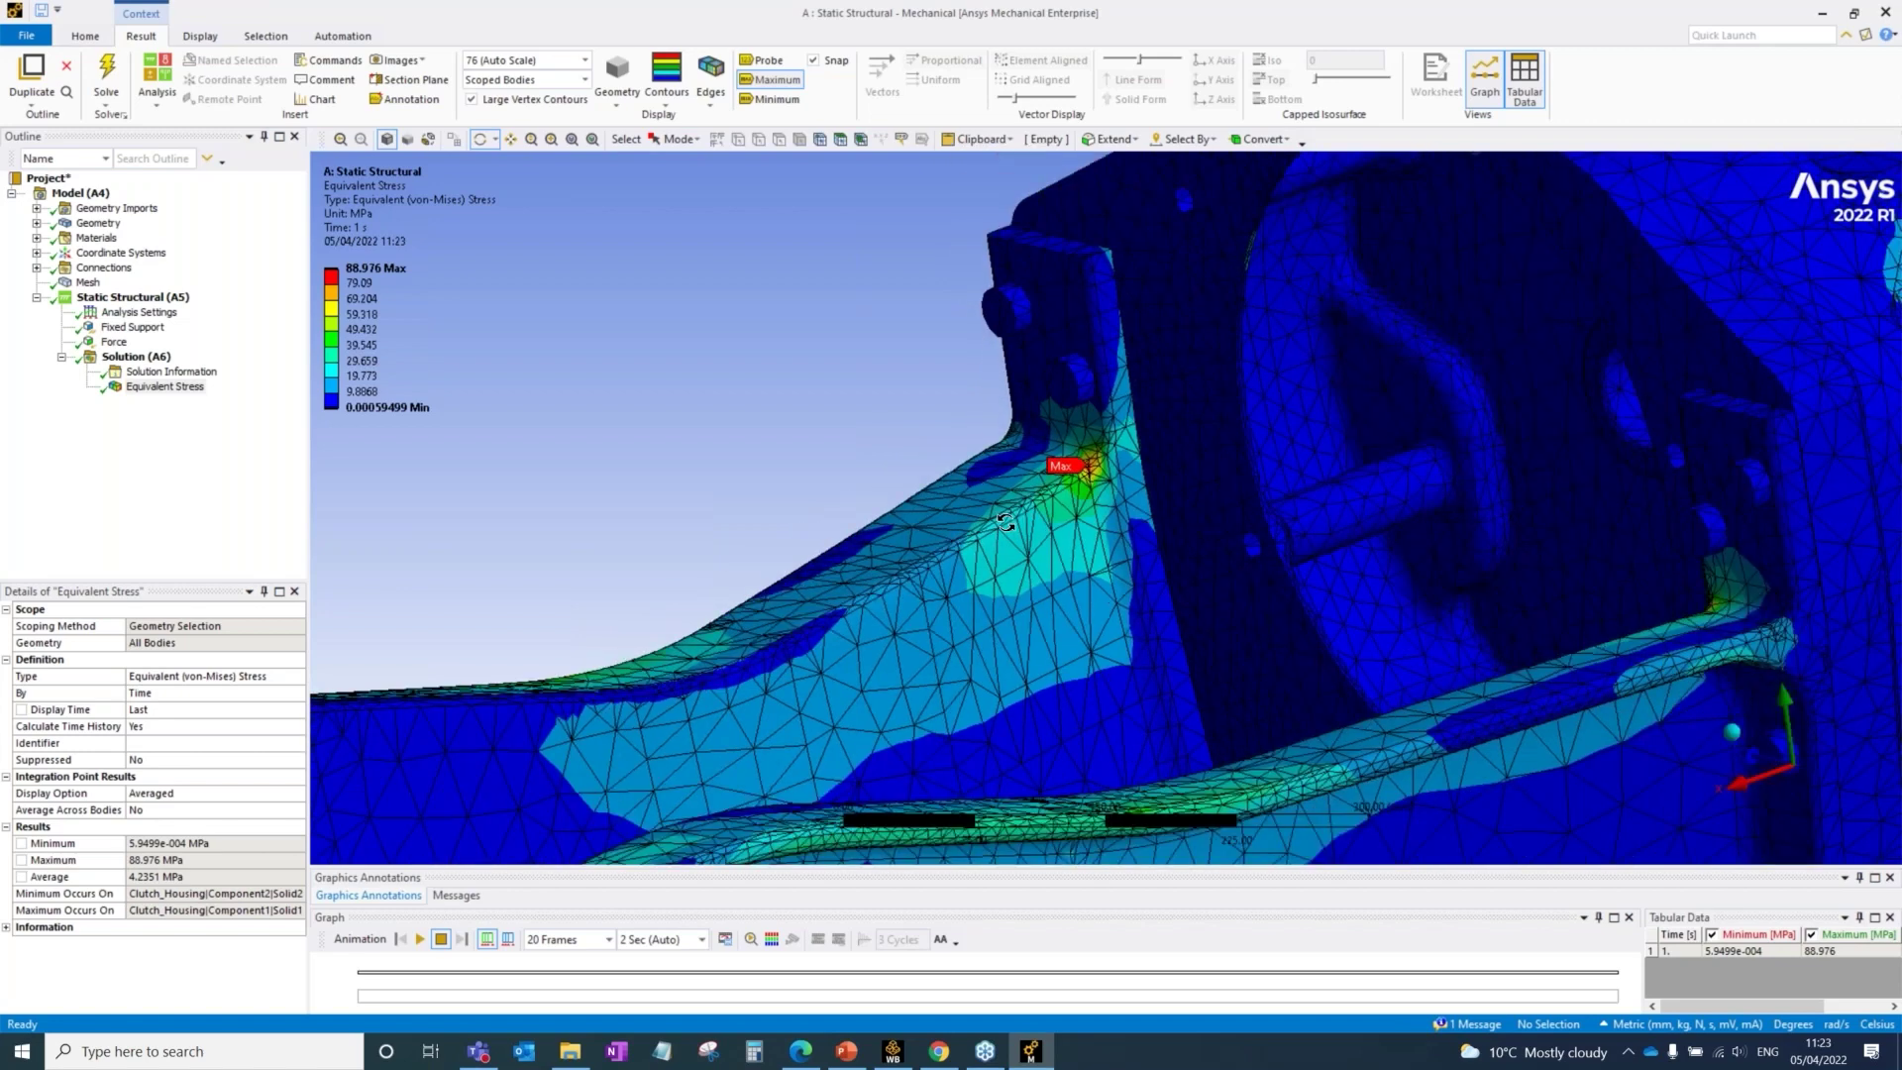
scroll(1005, 522, down, 2)
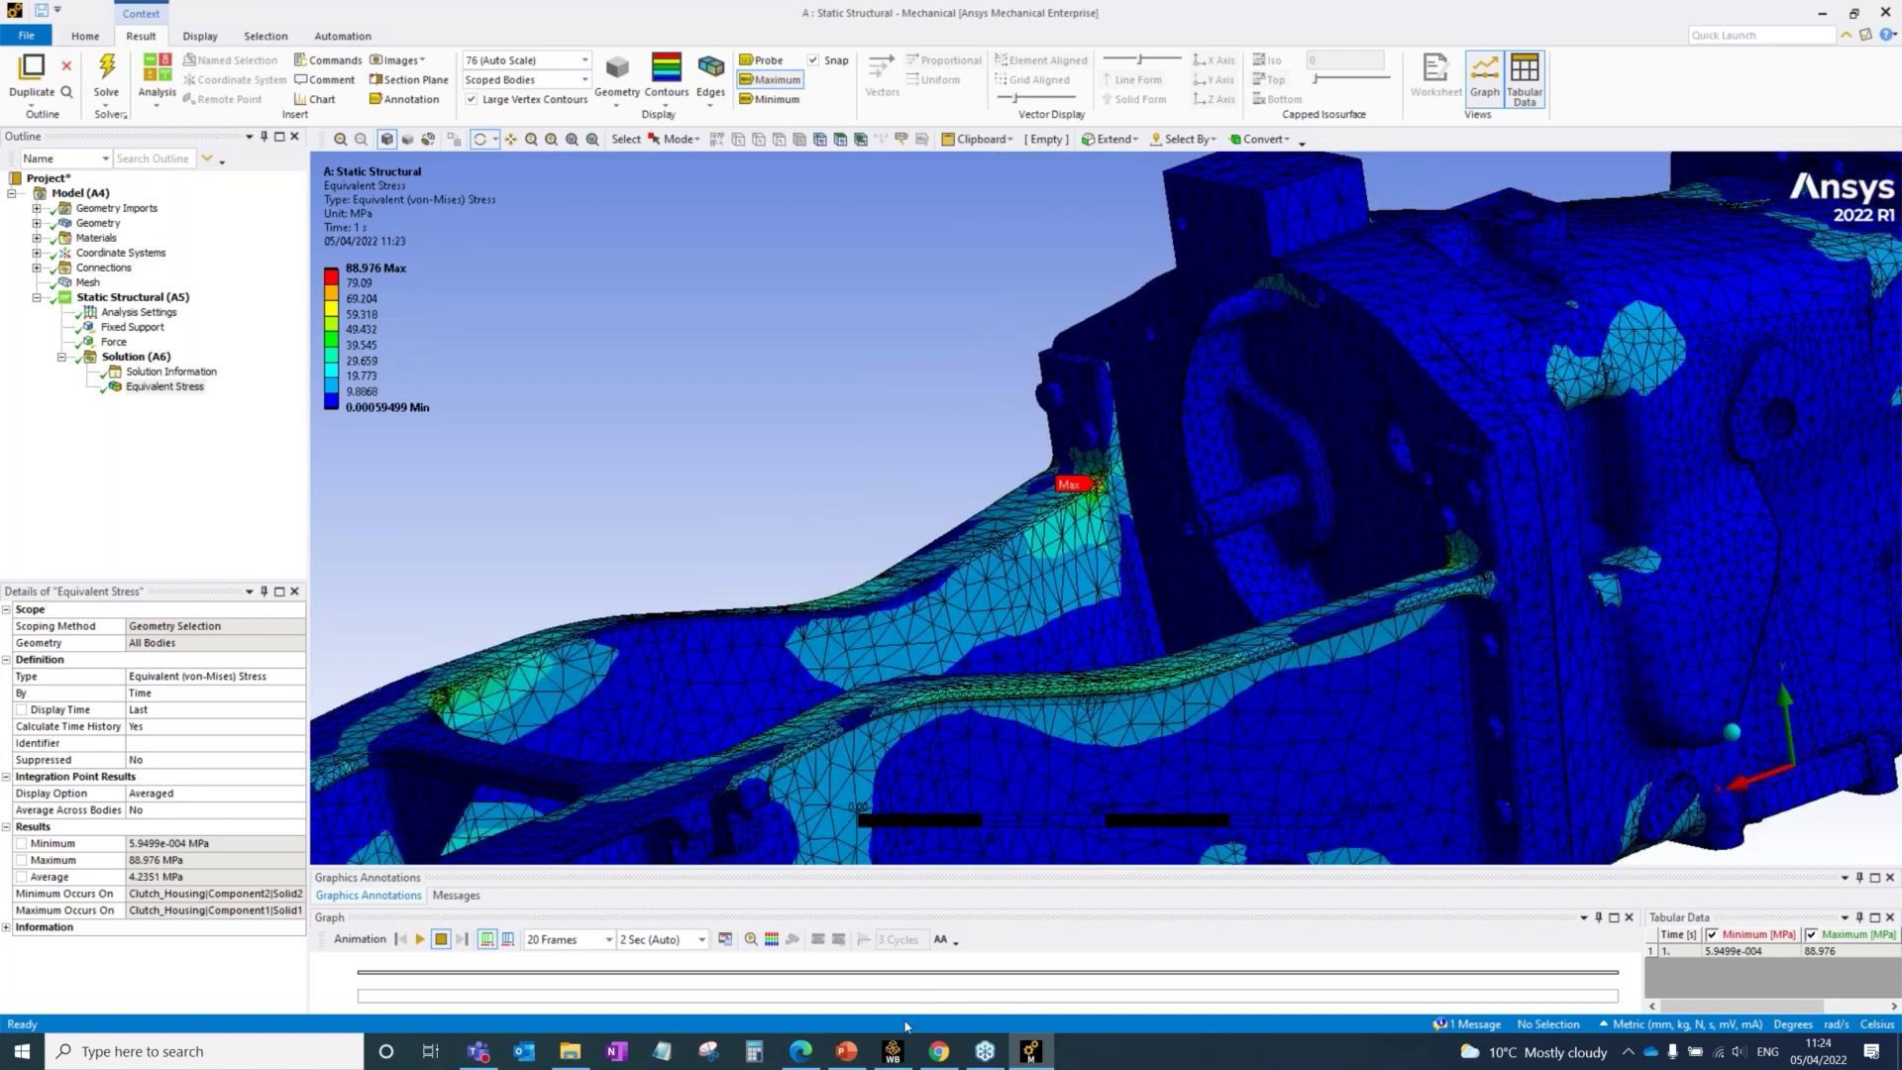
Step: Switch to Workbench, refresh the project and add a second standalone Static Structural system to the schematic
click(892, 1051)
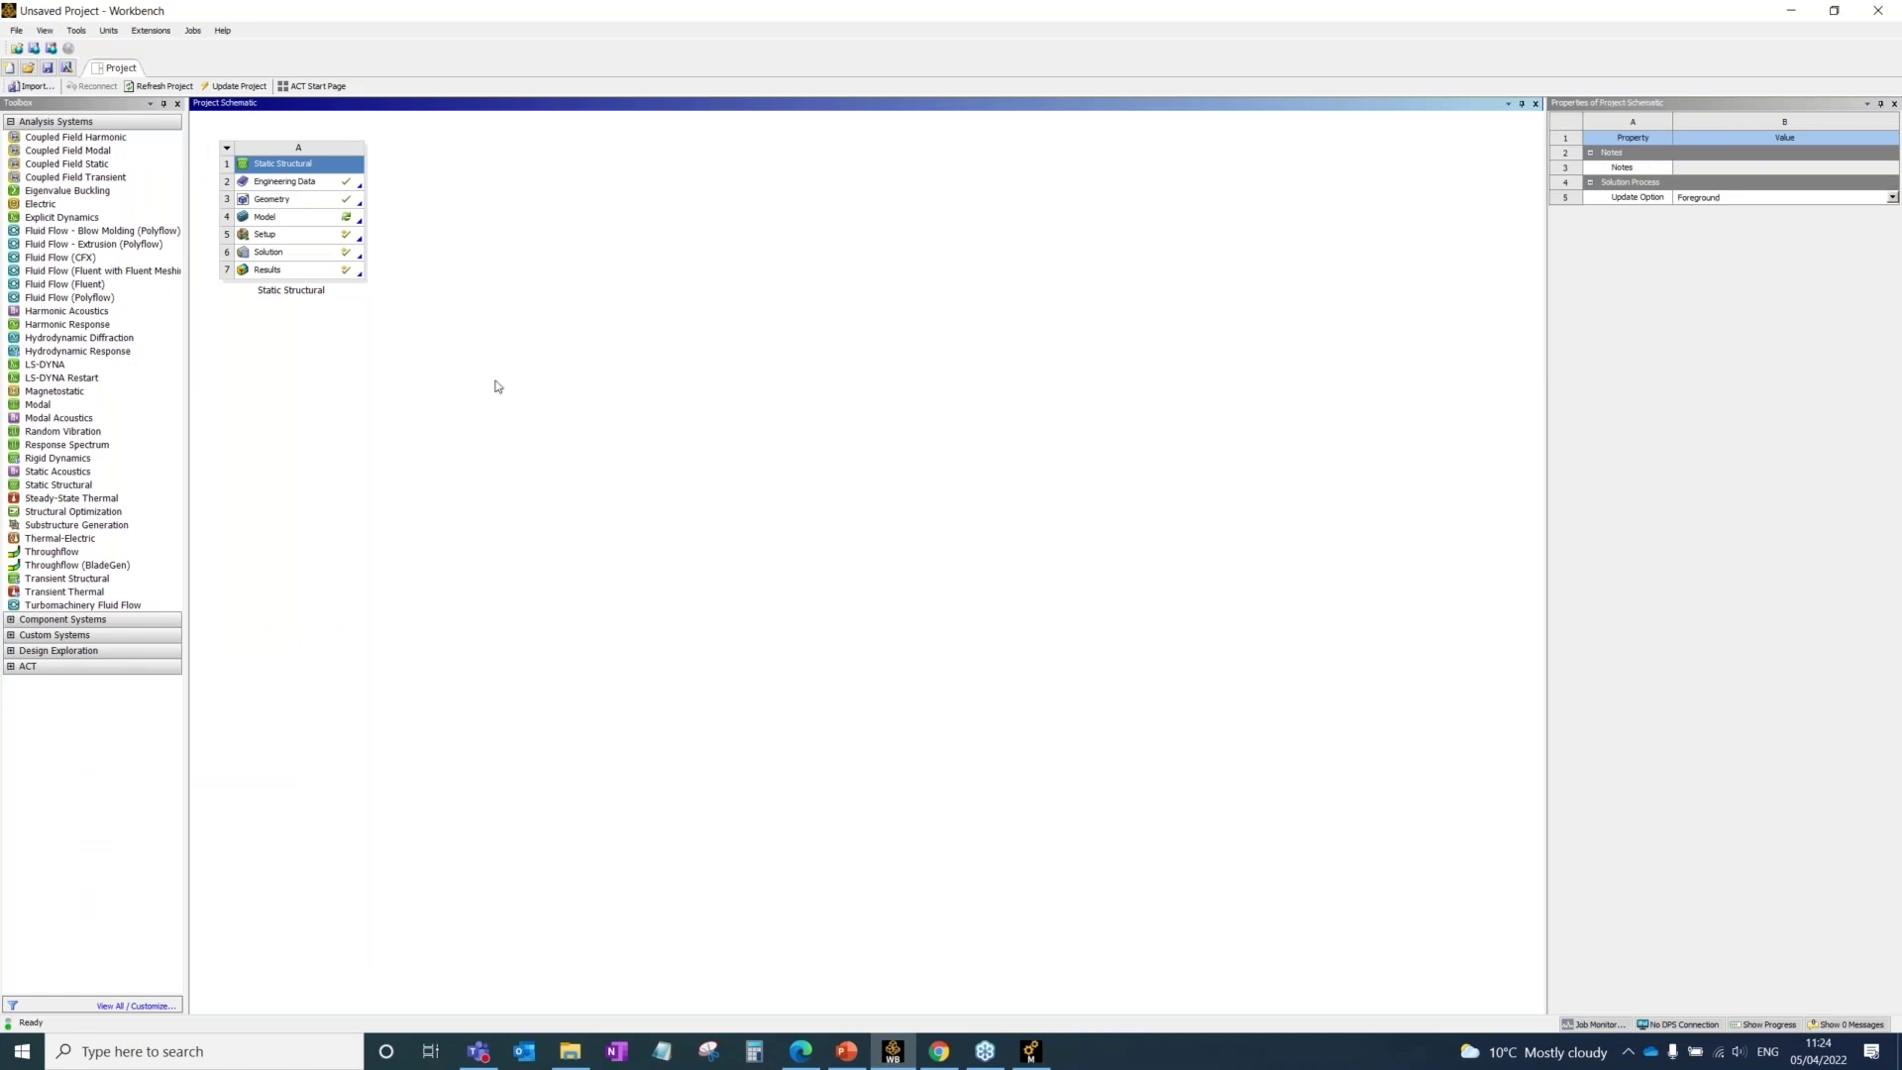
click(159, 86)
double_click(77, 488)
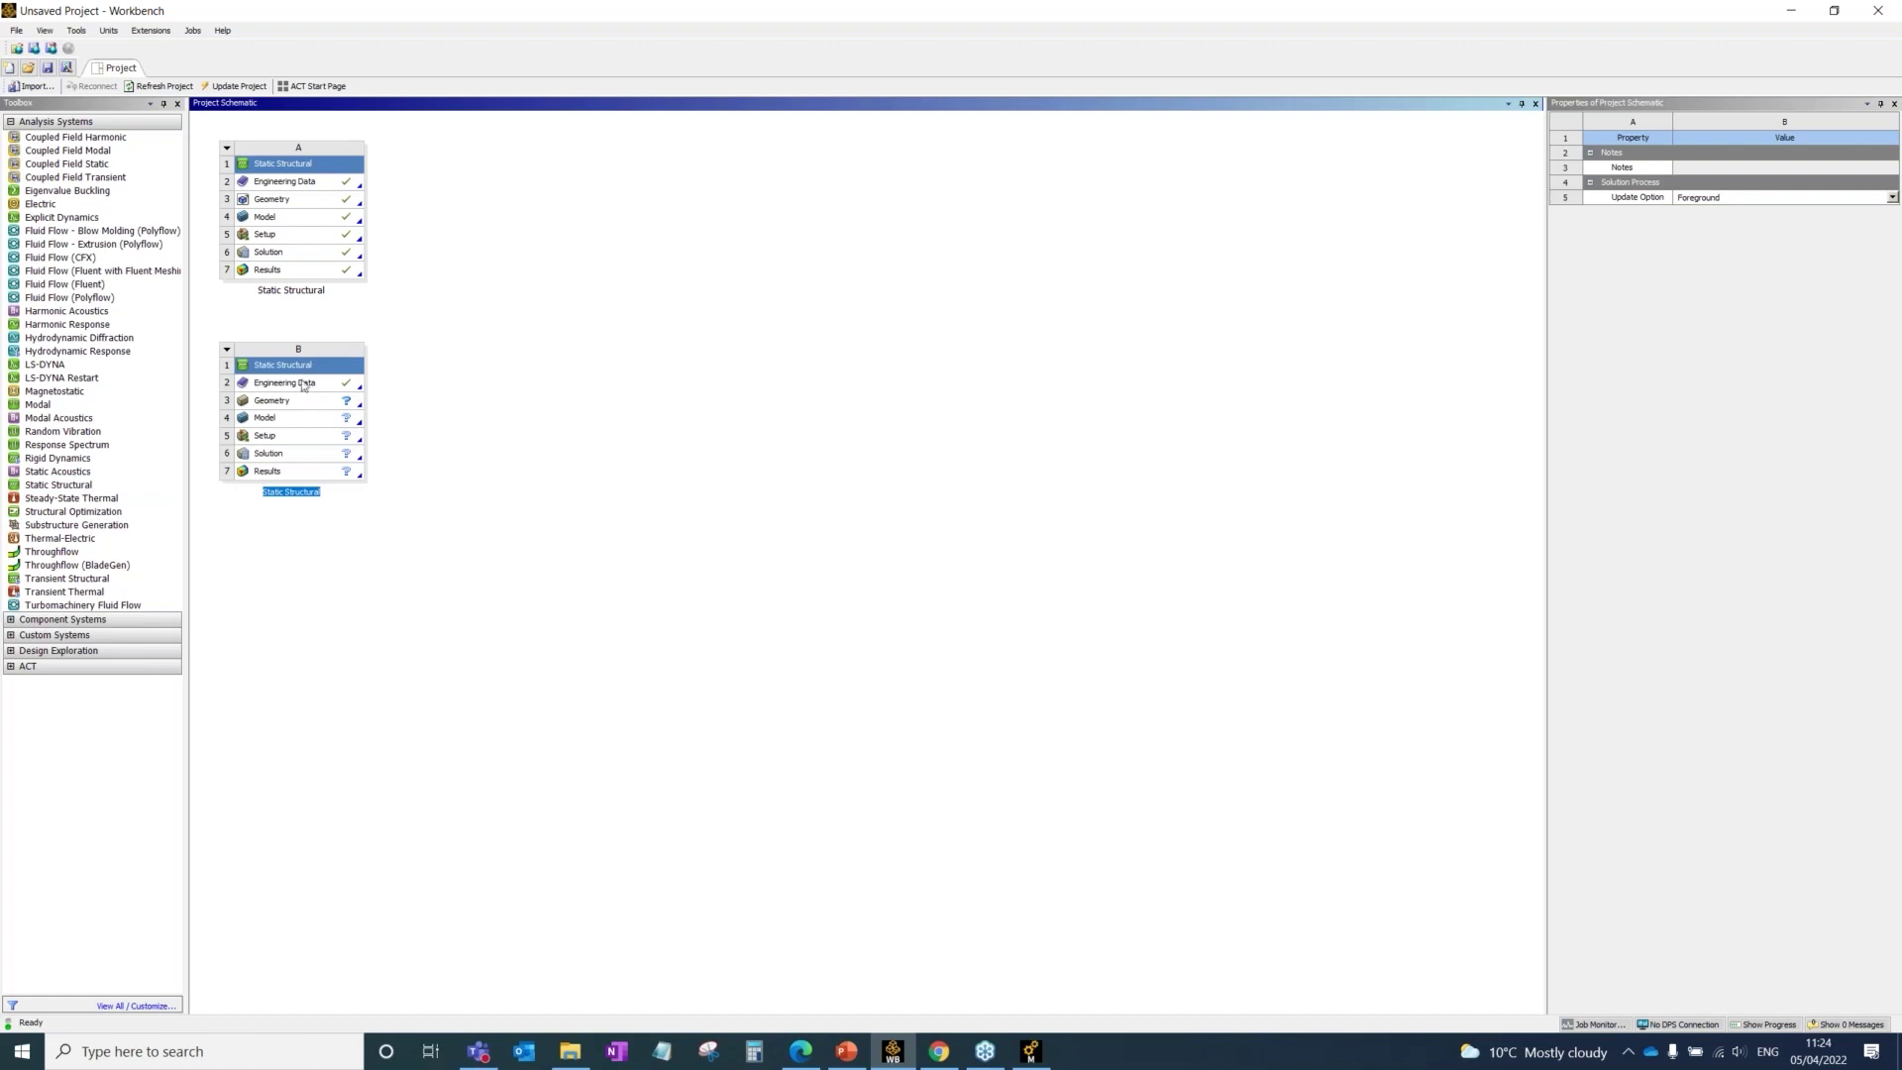
Step: Rename the first analysis system "Full Model" and the second one "Submodel"
double_click(303, 291)
text(Full Model)
key(Return)
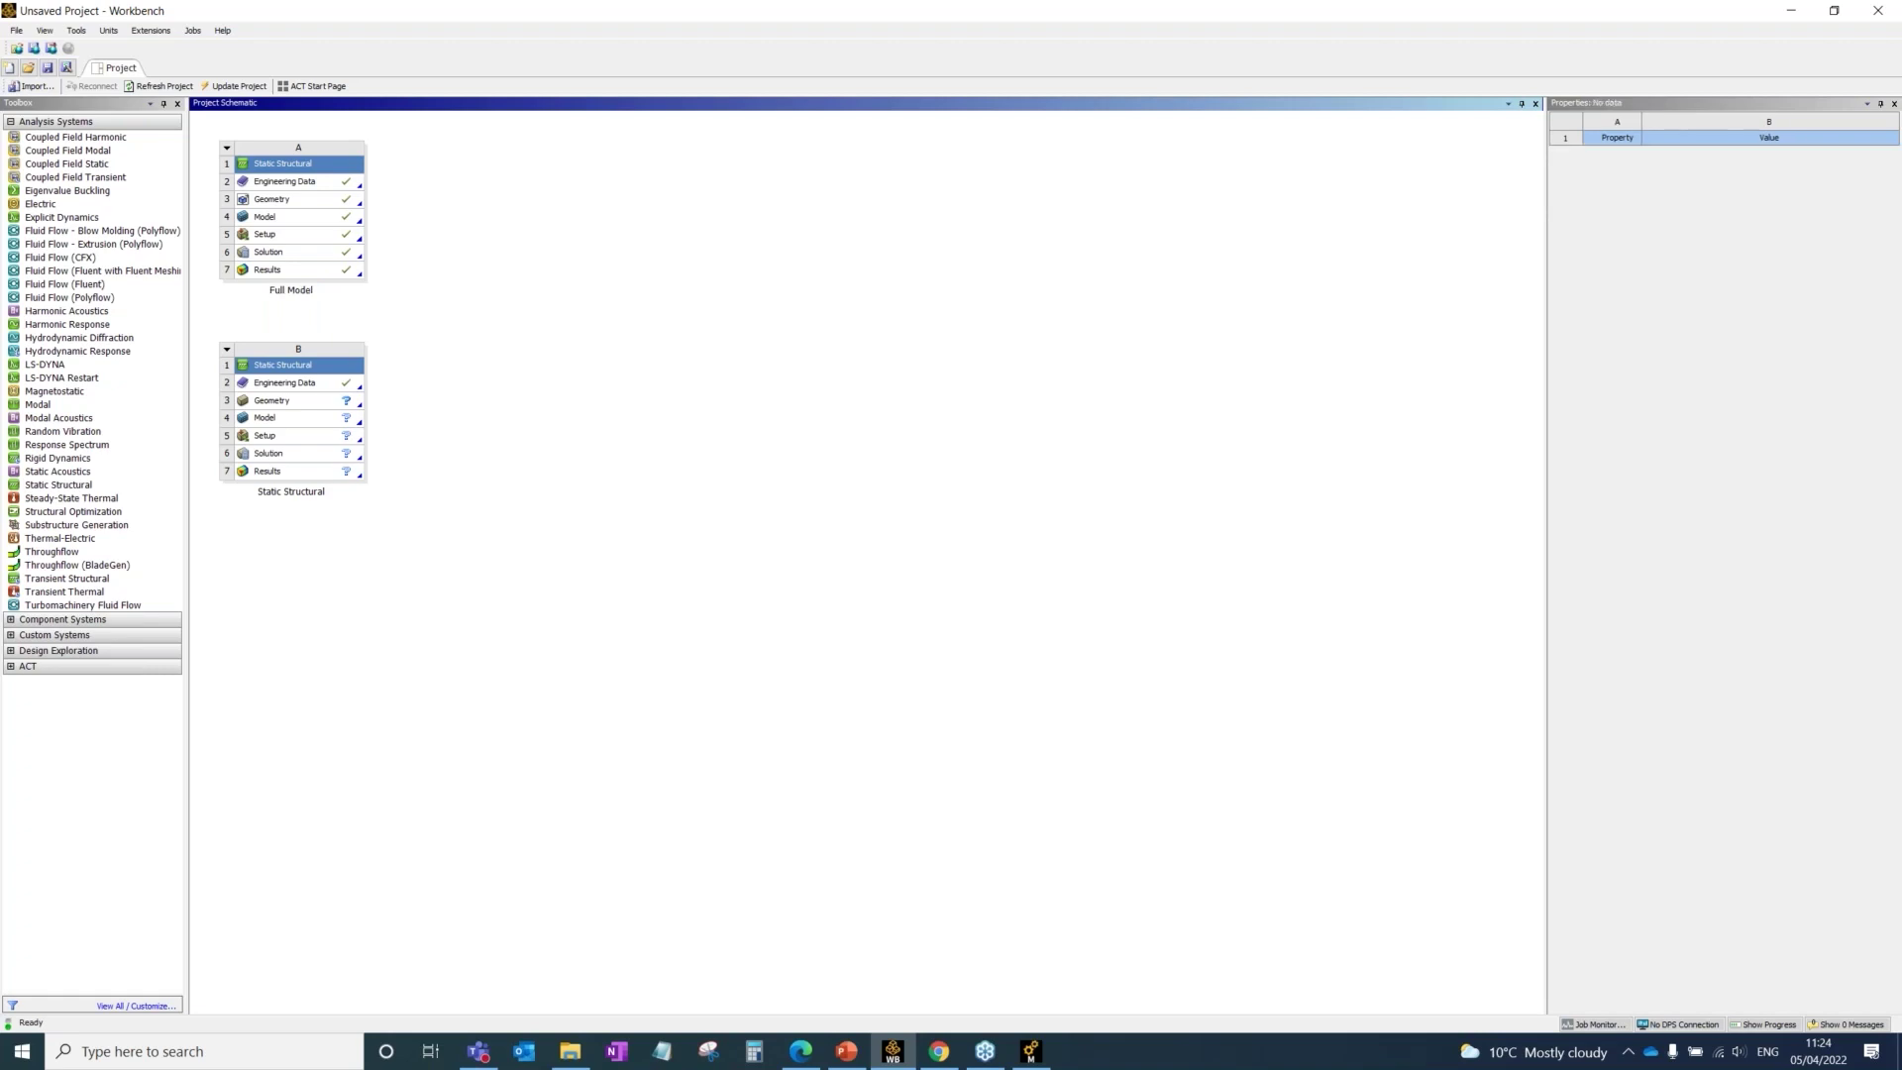
double_click(279, 498)
text(Submodel)
click(281, 401)
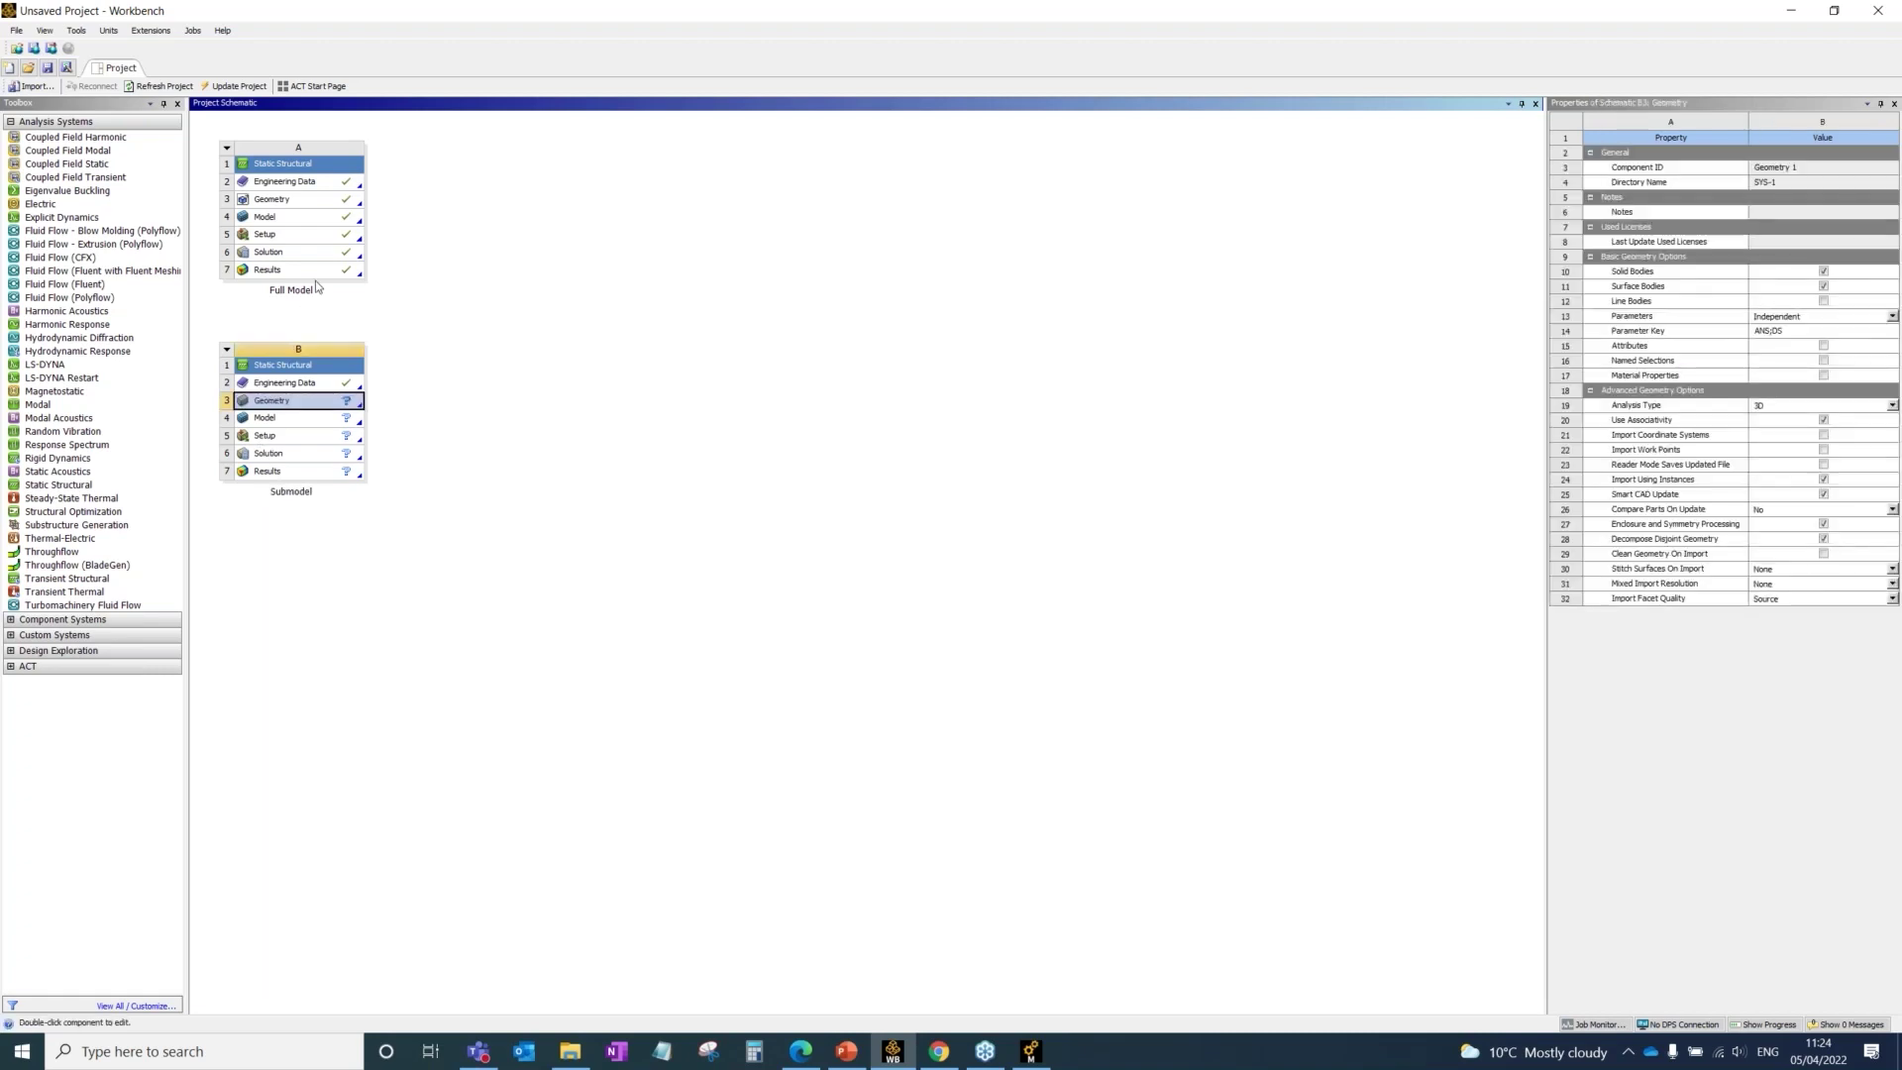
Step: Link the Solution of the Full Model system to the Setup of the Submodel system
drag(290, 255, 279, 436)
click(541, 364)
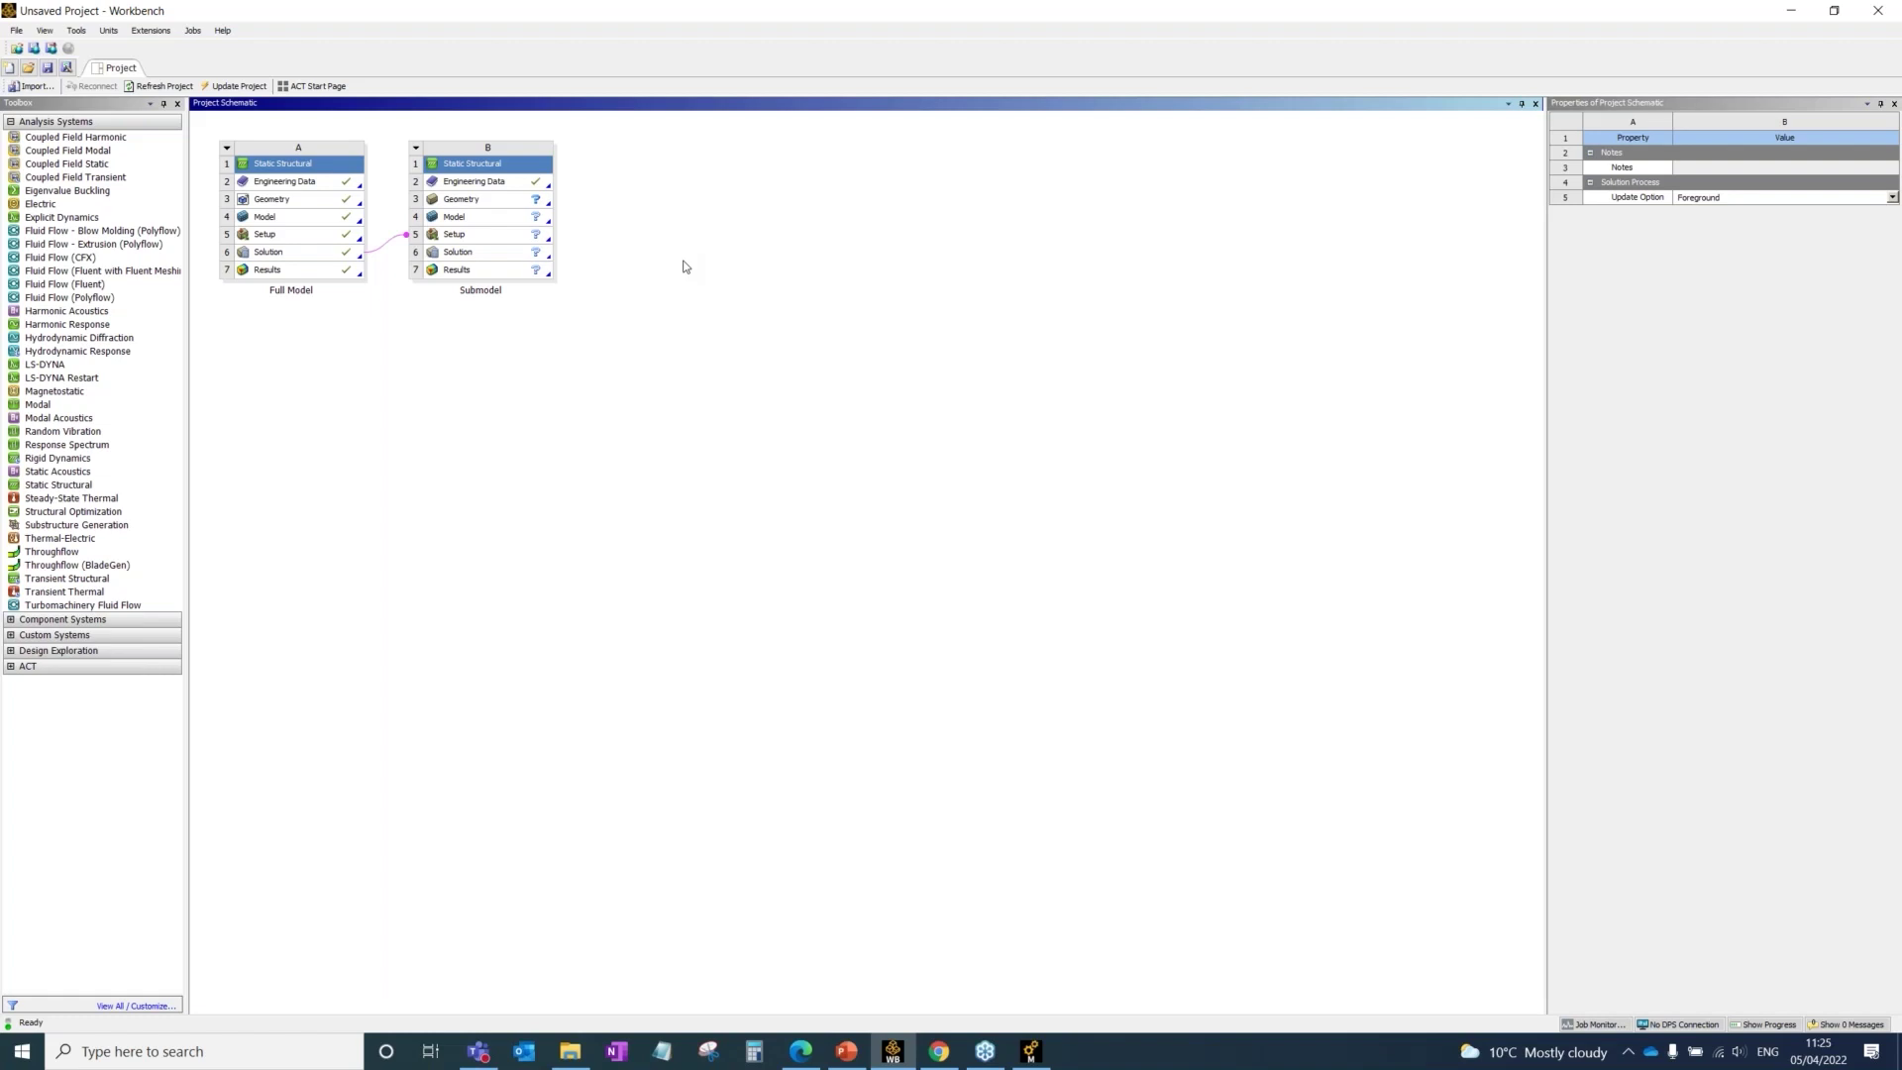
Step: Import Clutch Housing - Full Model.stp as the Submodel geometry and open it for editing in SpaceClaim
double_click(494, 207)
right_click(495, 207)
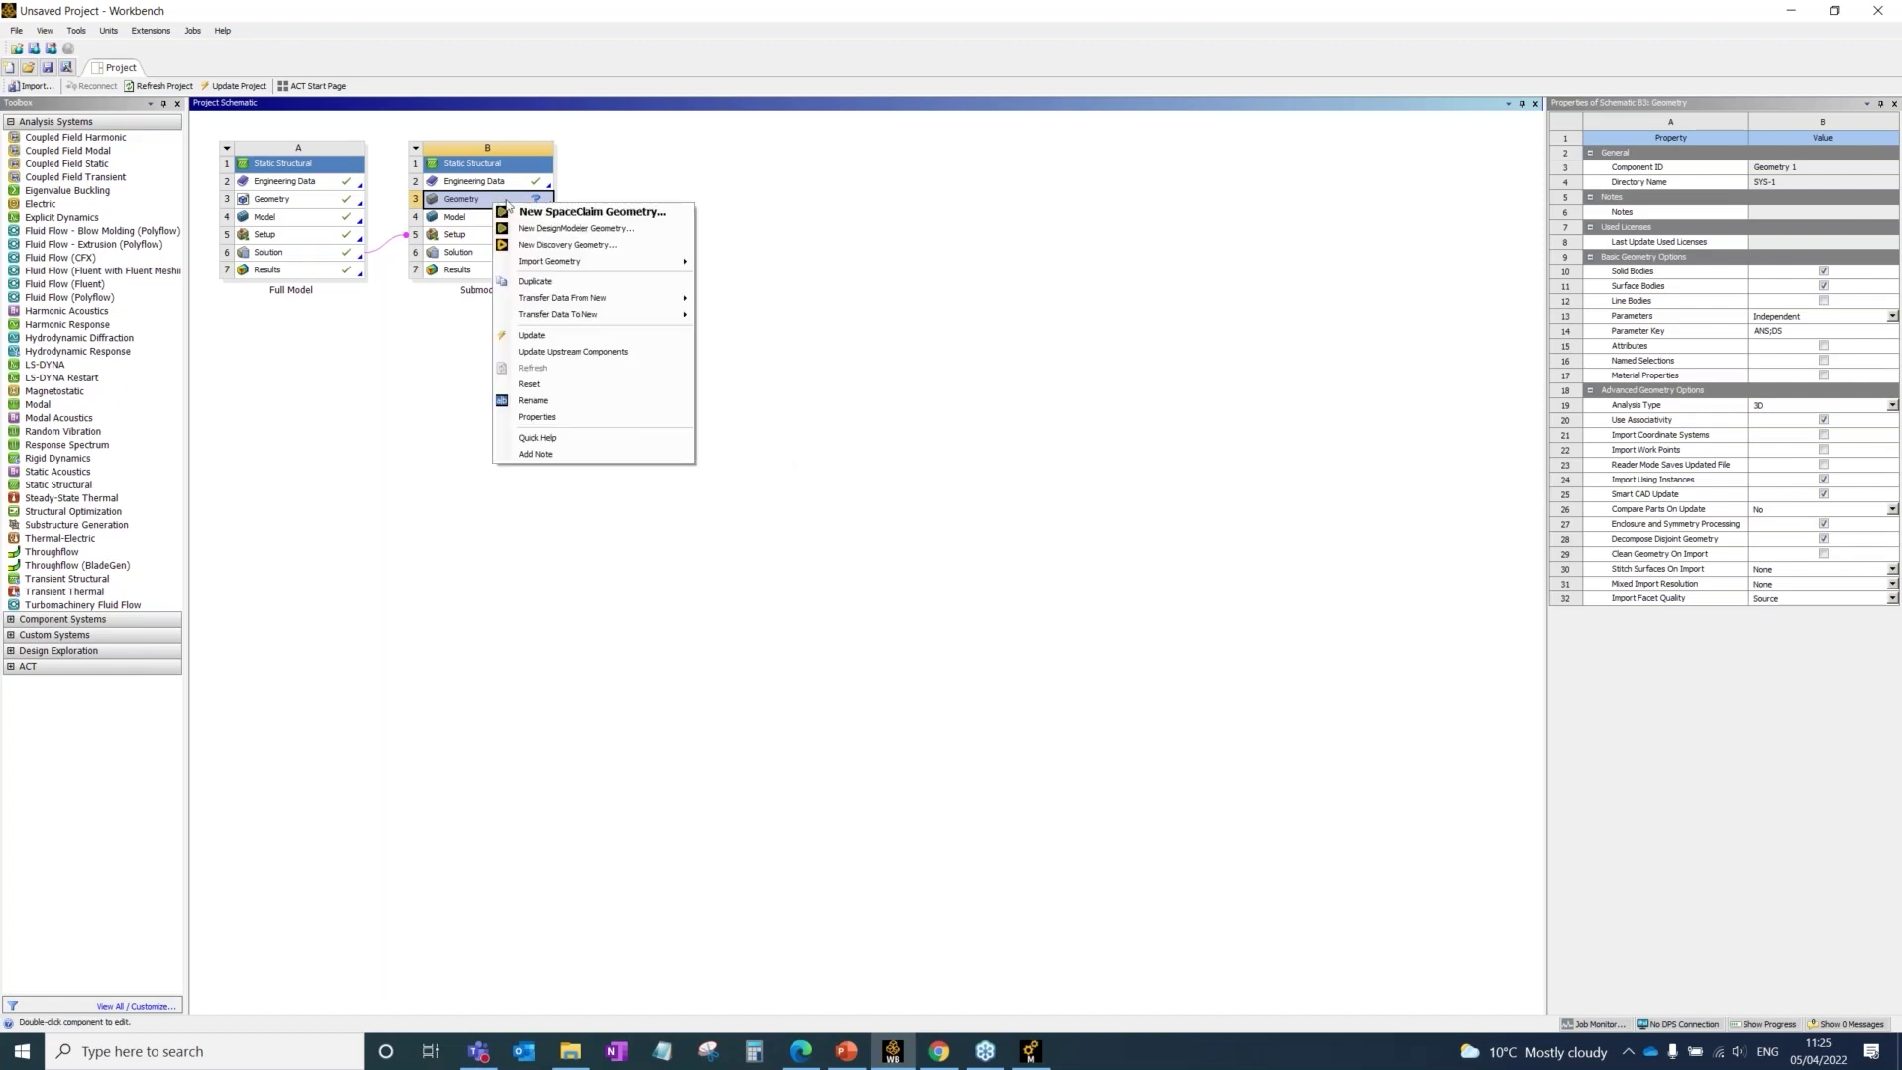
mouse_move(627, 259)
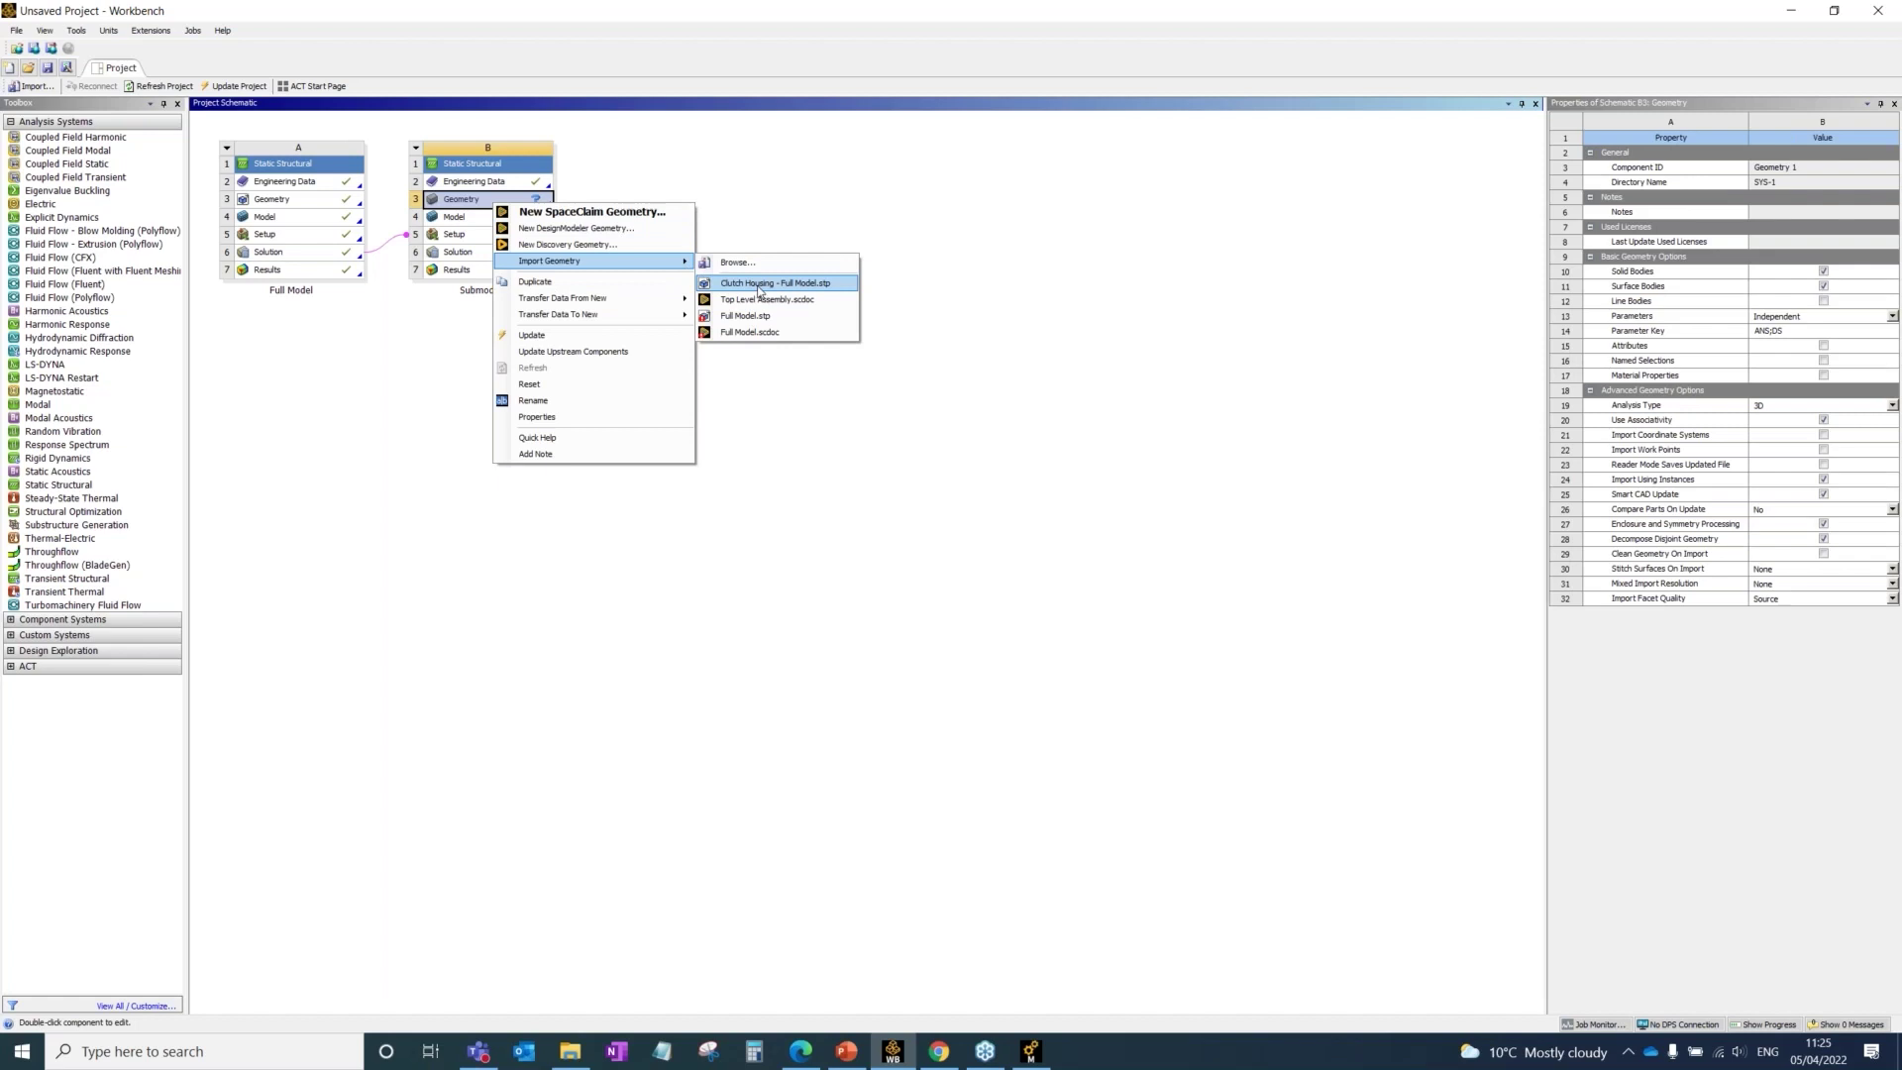
click(760, 284)
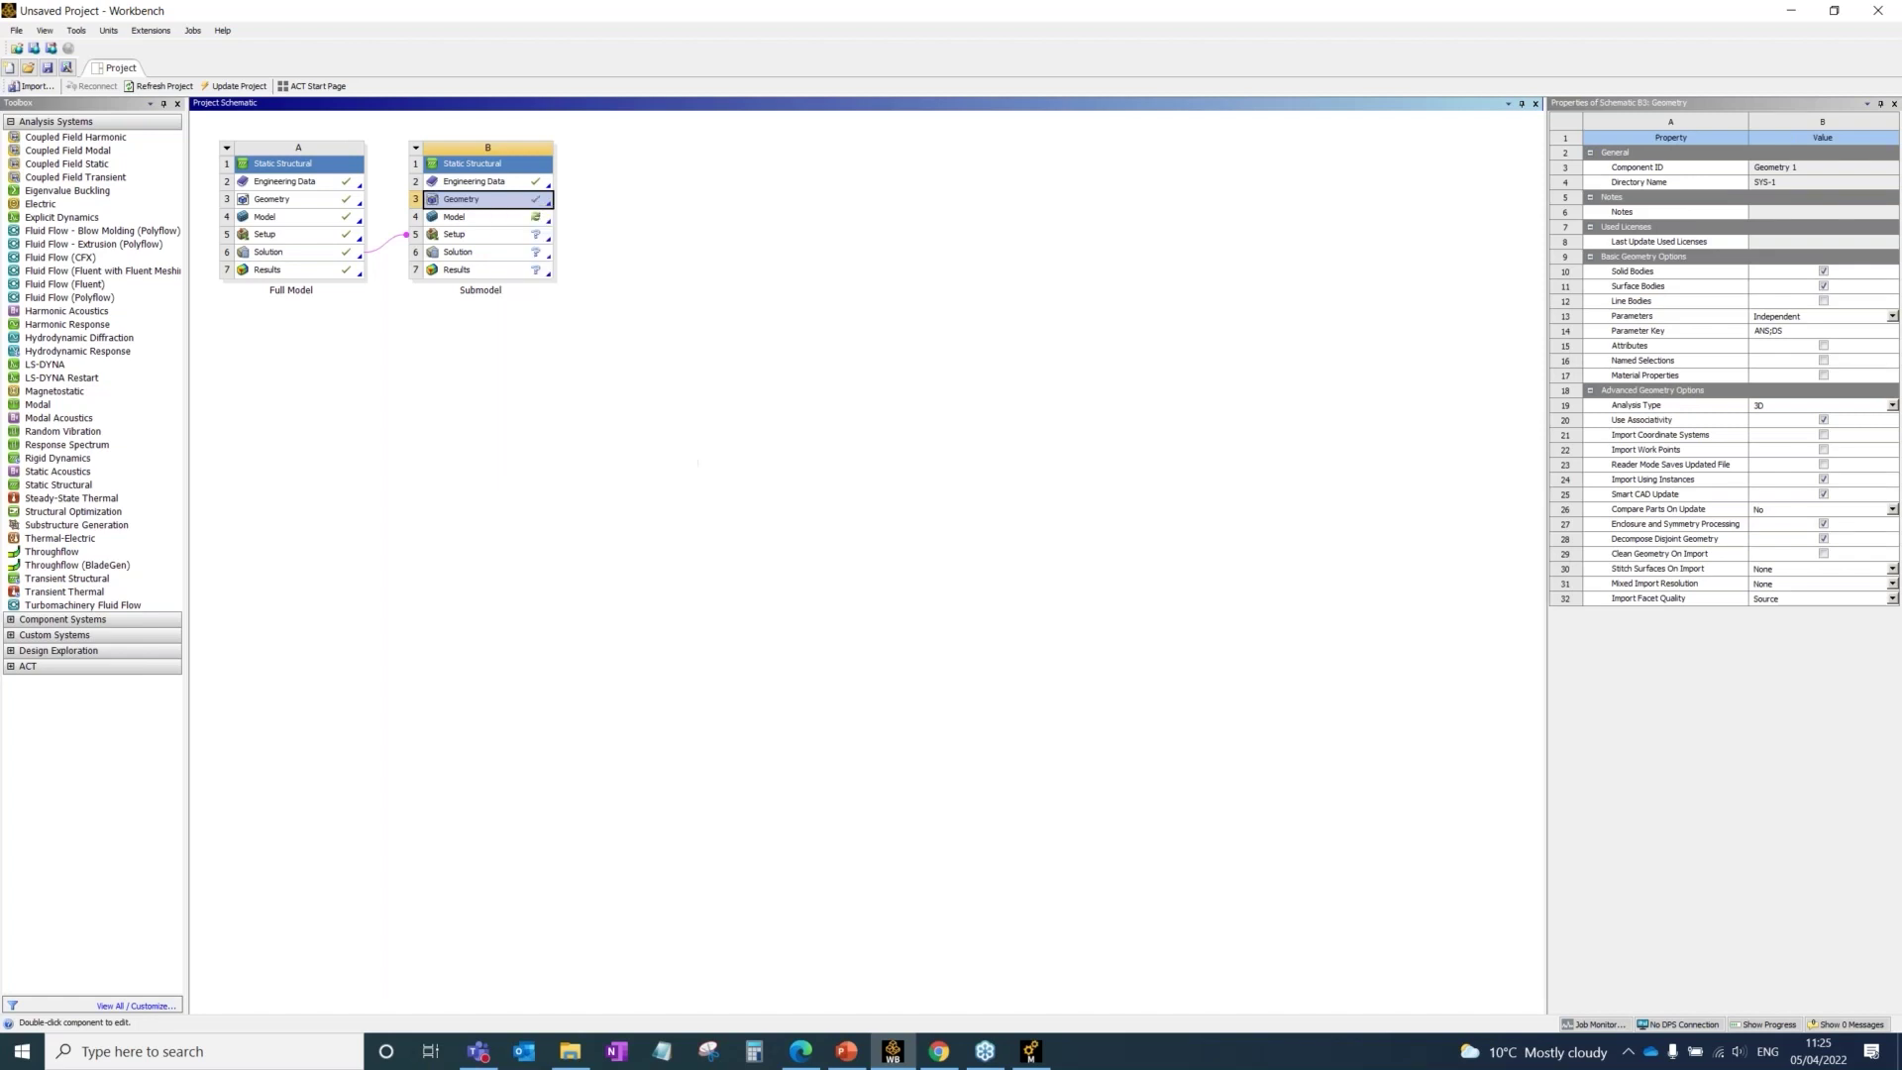
double_click(461, 201)
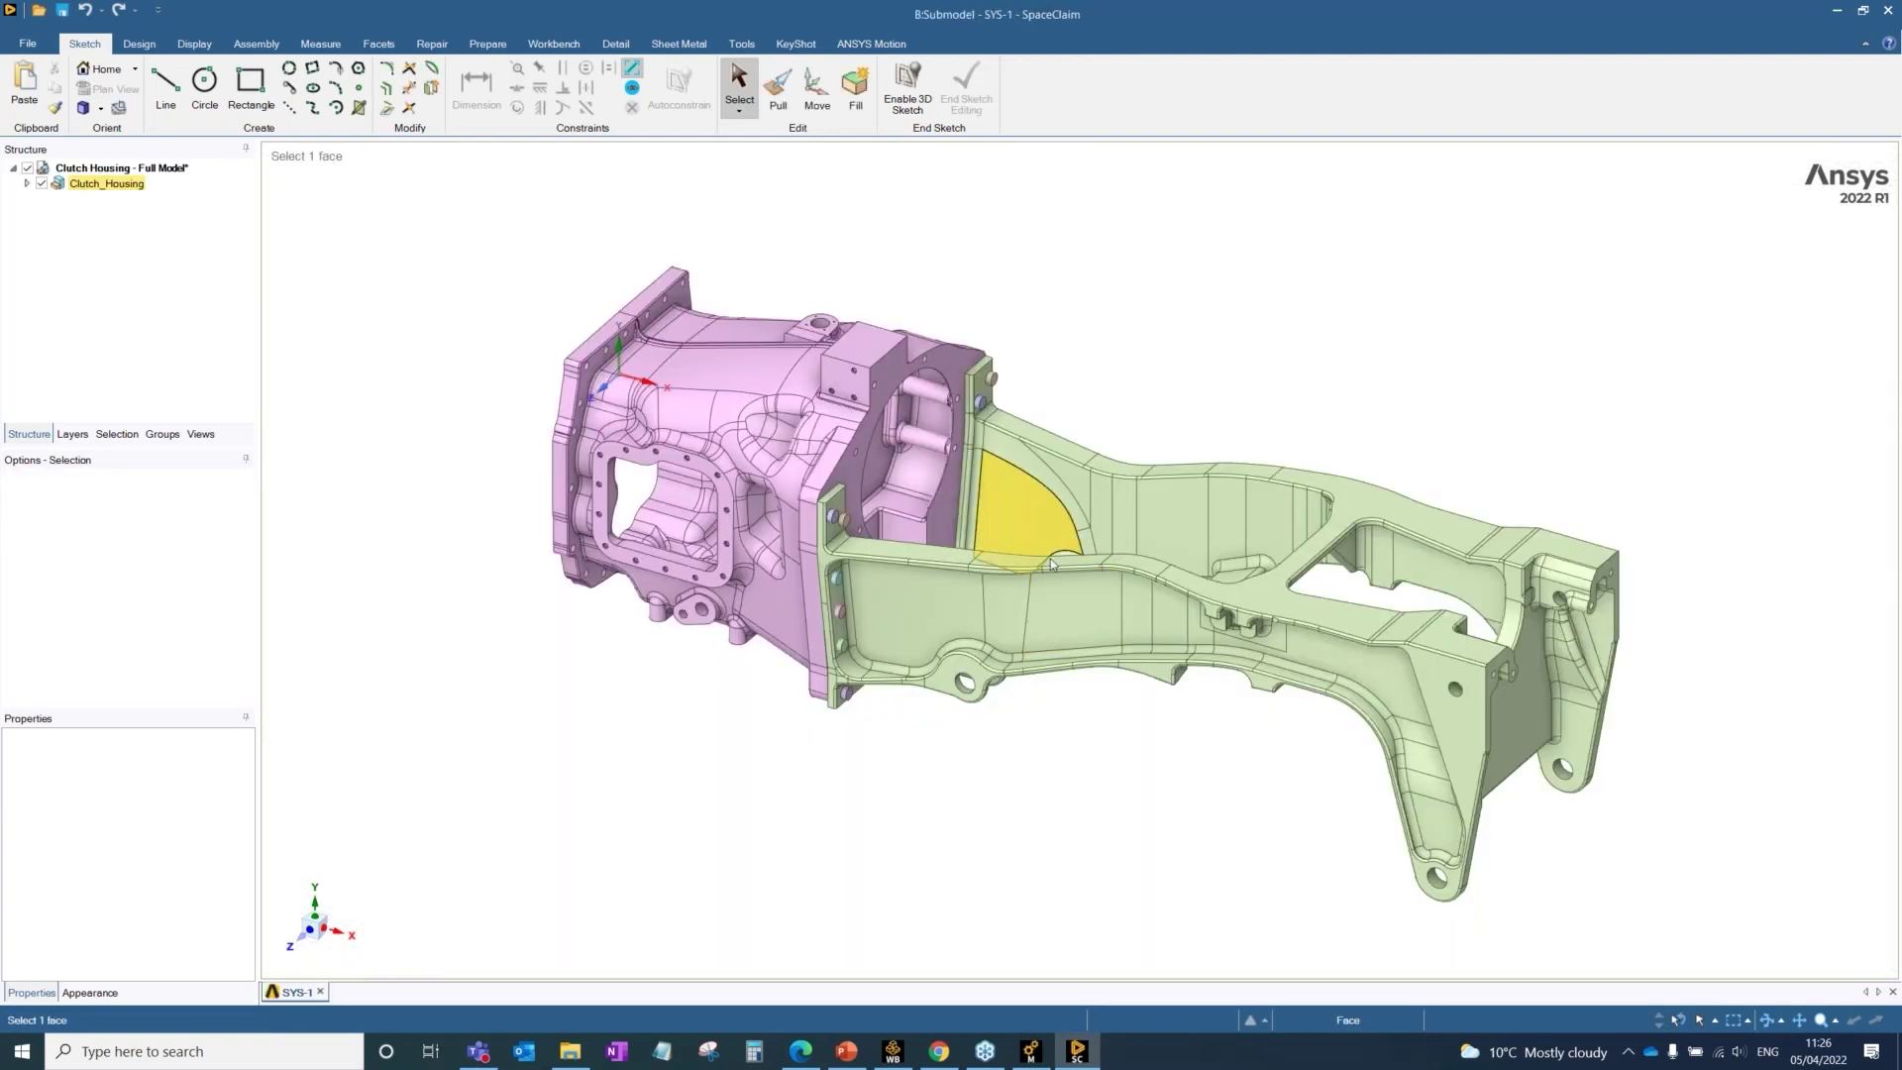
Step: Isolate the green frame body by hiding the purple housing and all the bolts
click(1061, 591)
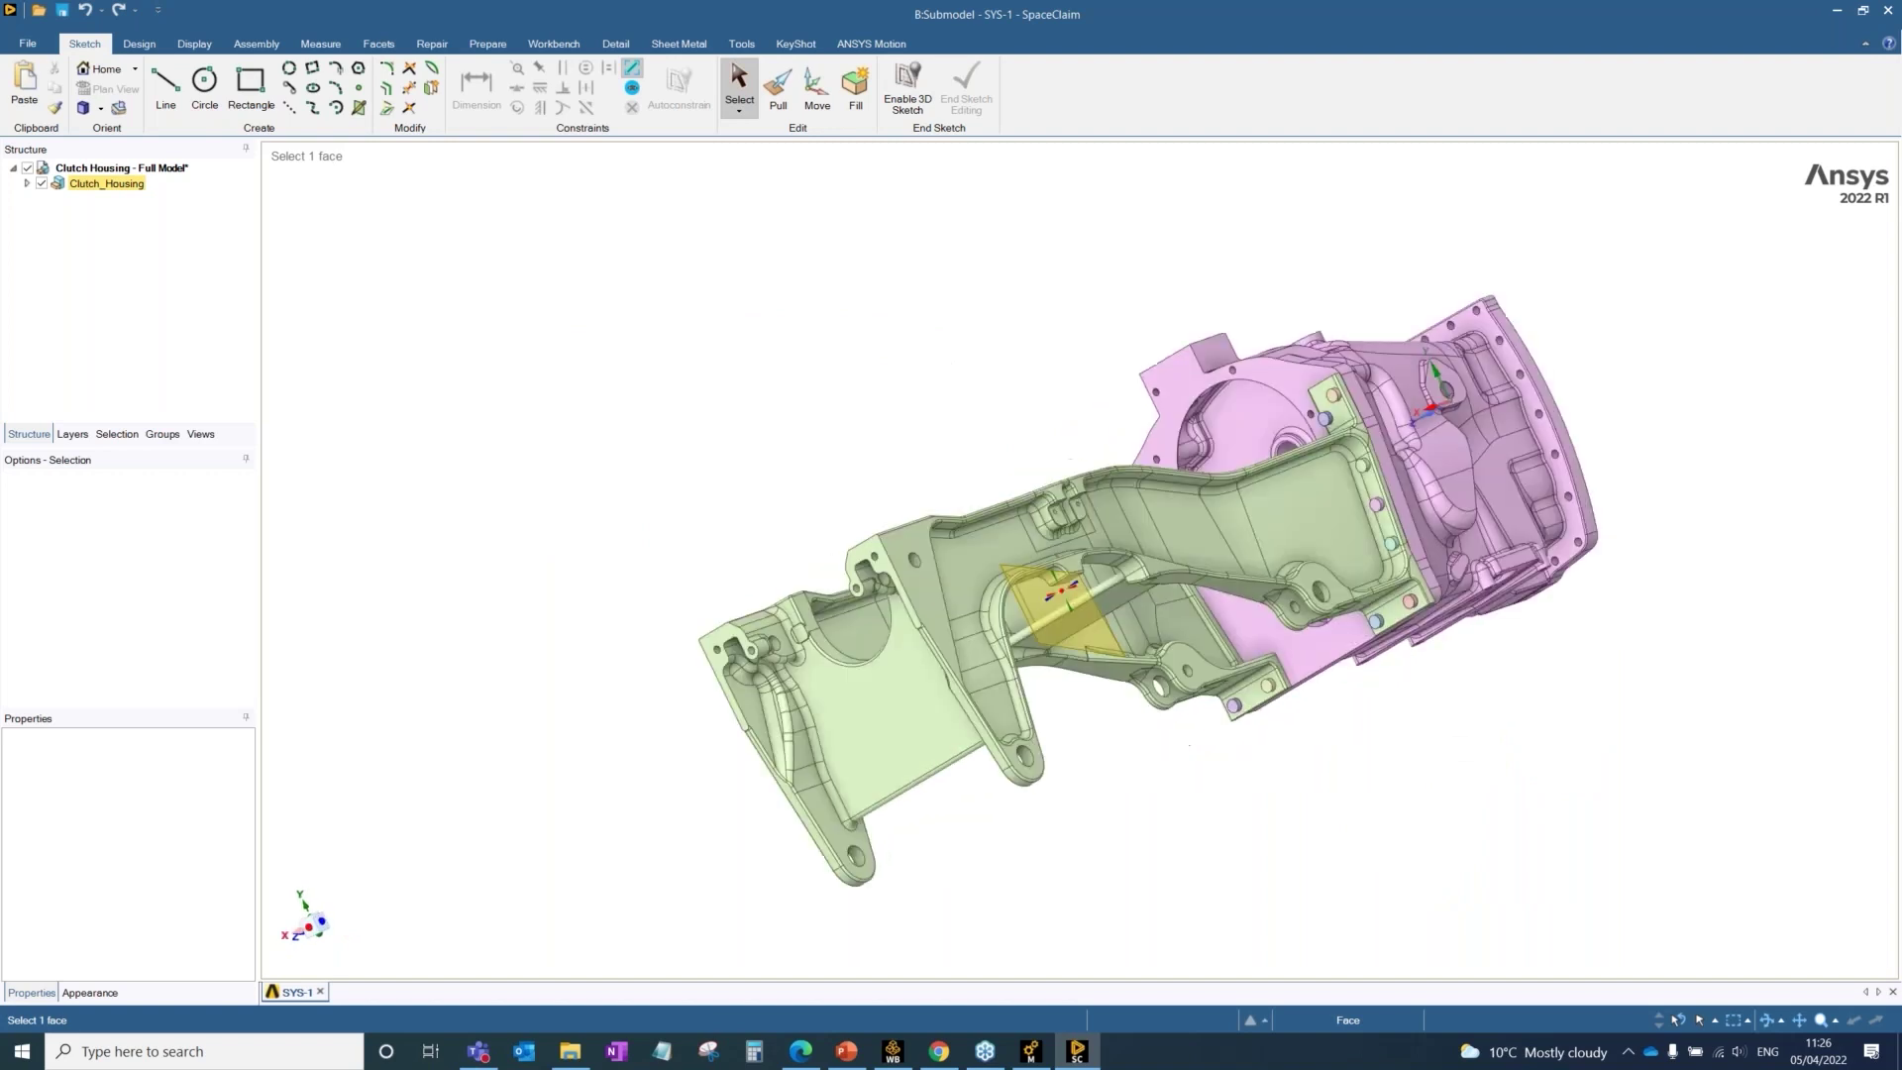
middle_drag(1335, 482, 1363, 496)
scroll(1154, 442, down, 3)
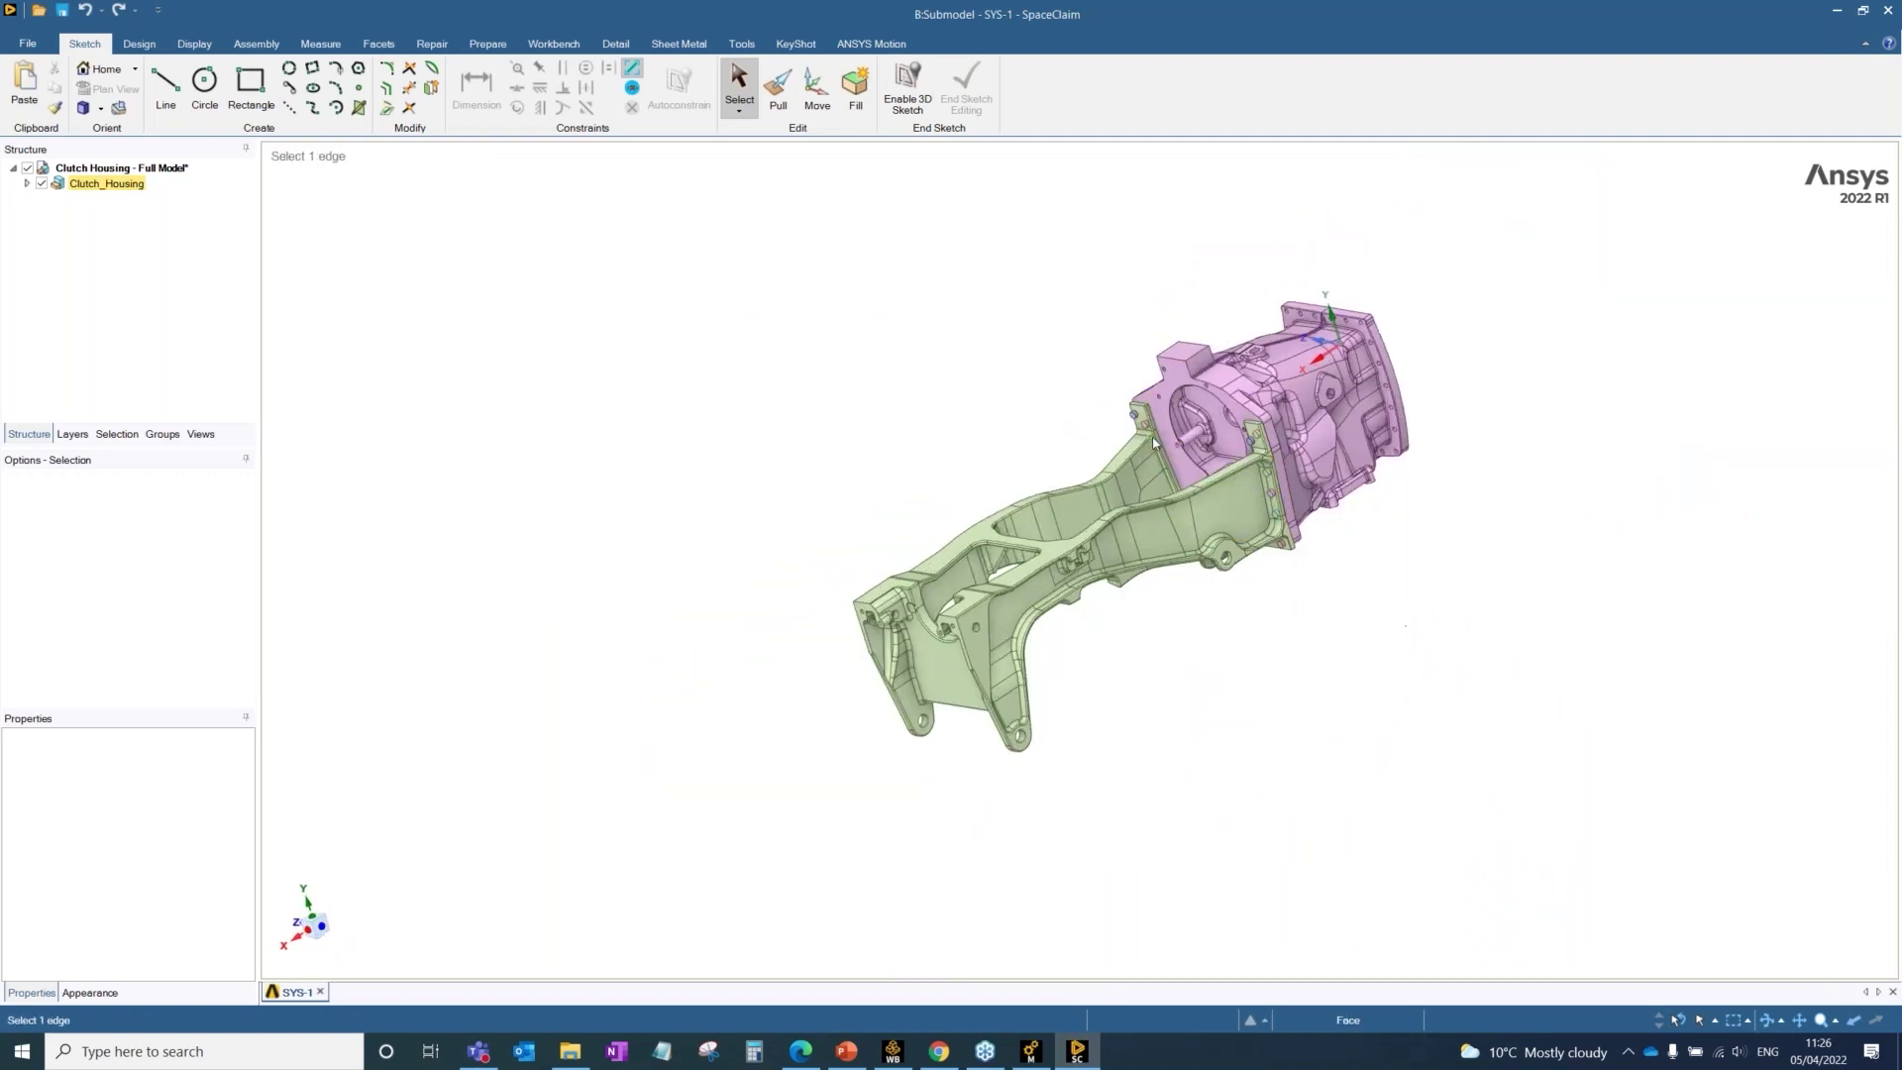
scroll(1150, 440, up, 5)
scroll(1150, 439, up, 3)
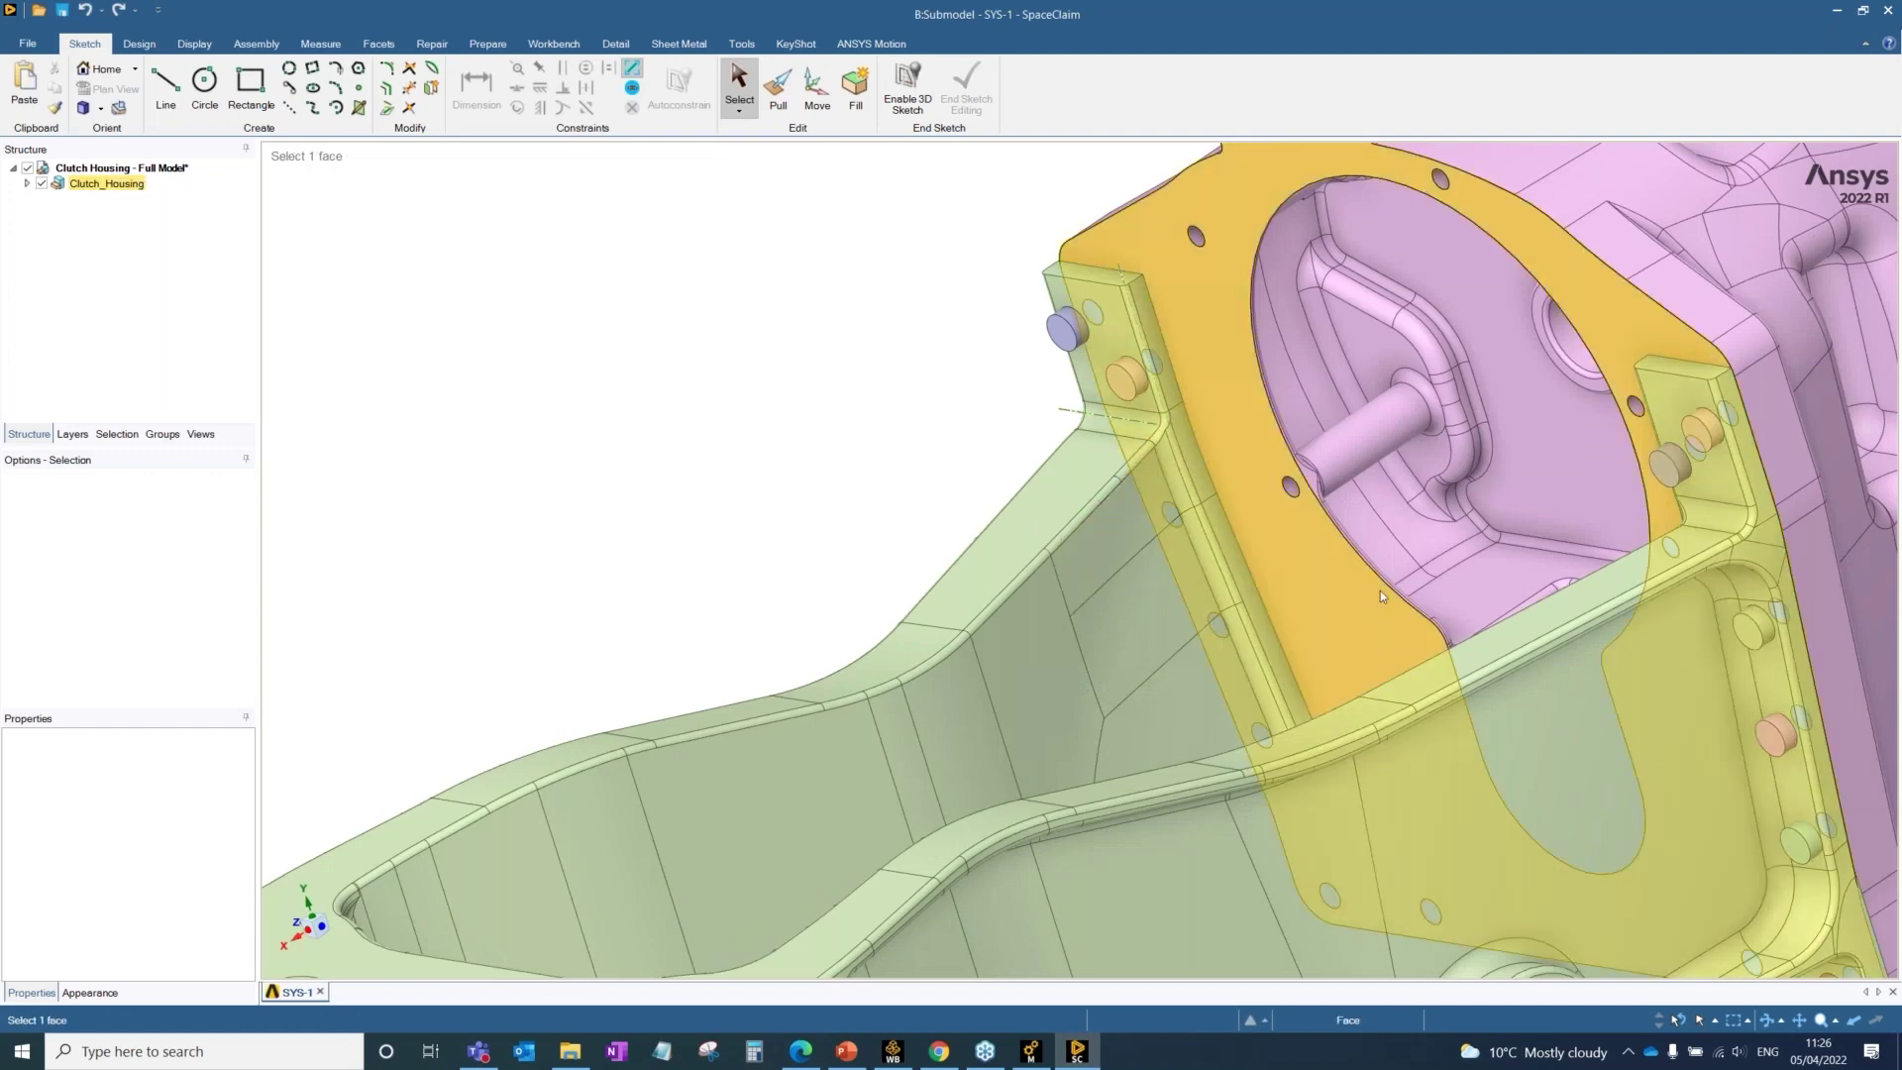
scroll(1380, 591, down, 3)
scroll(1286, 640, up, 2)
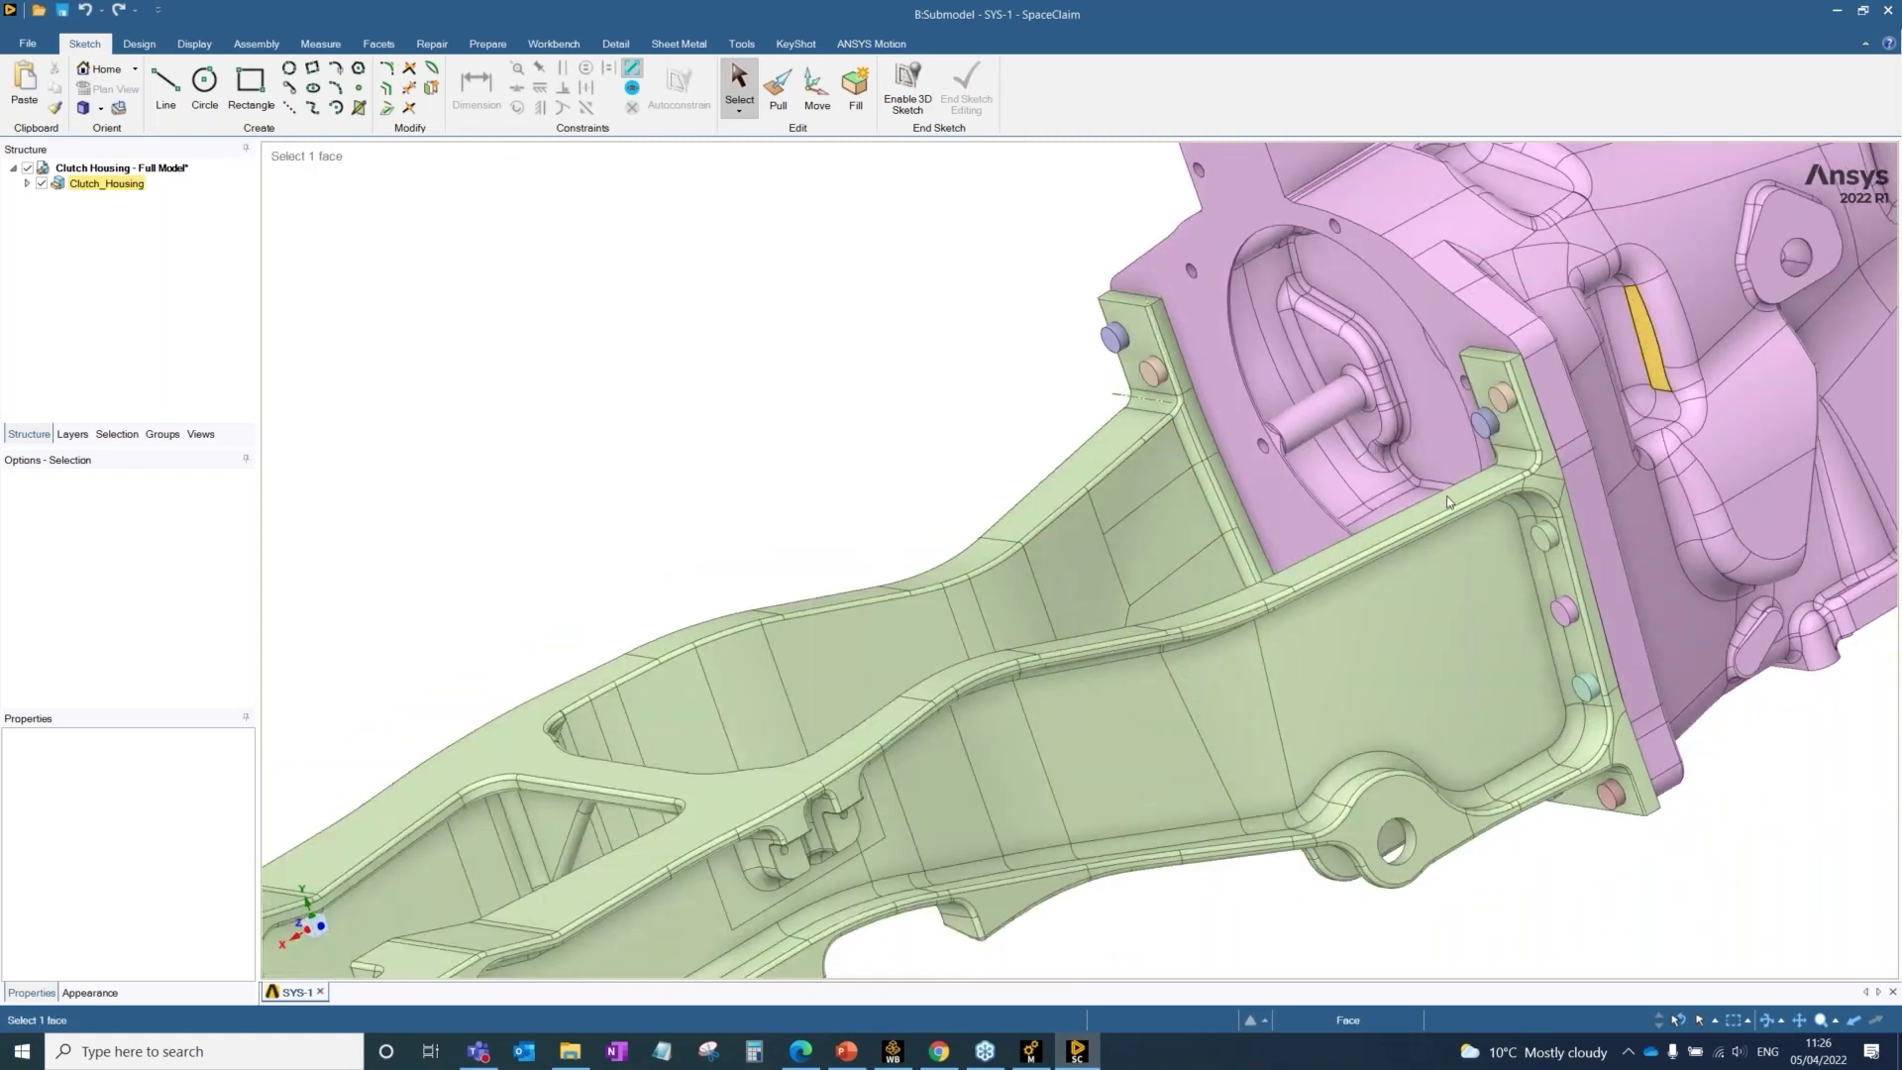
click(1138, 483)
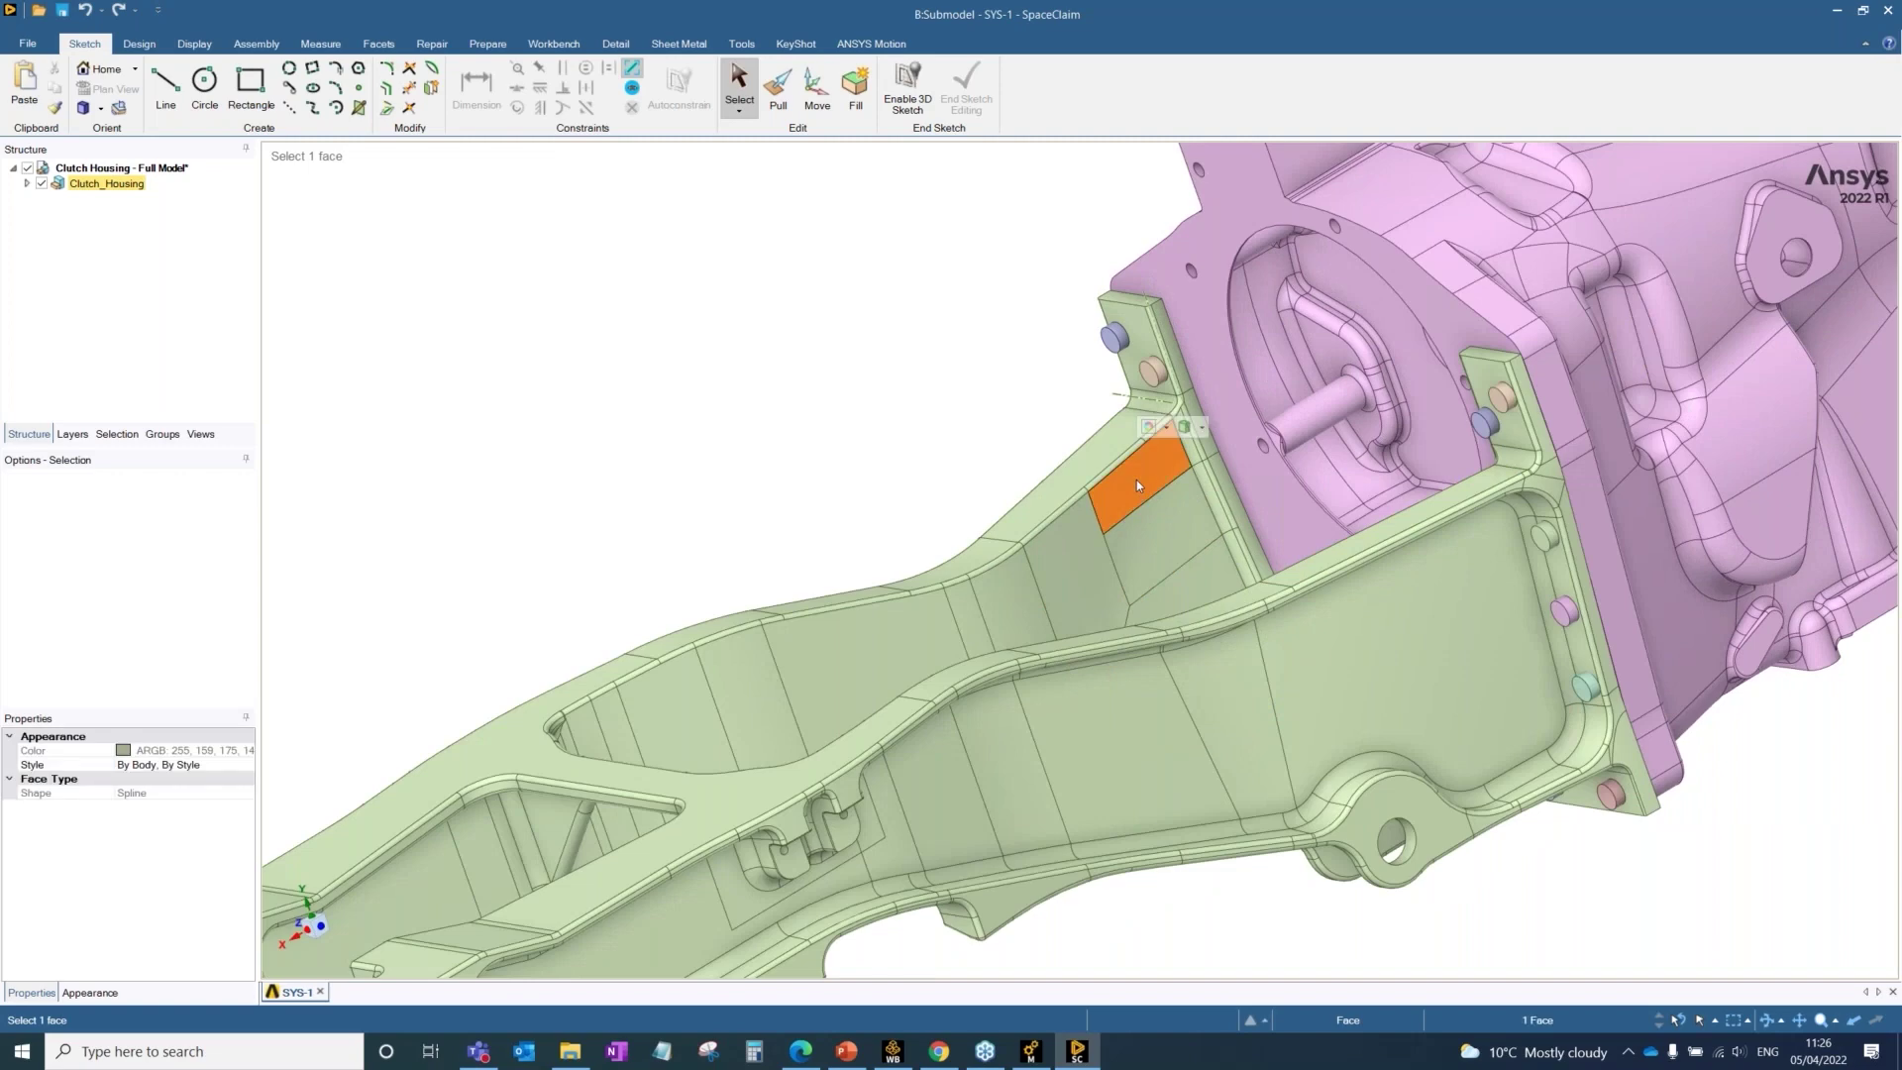
right_click(1138, 483)
click(1254, 644)
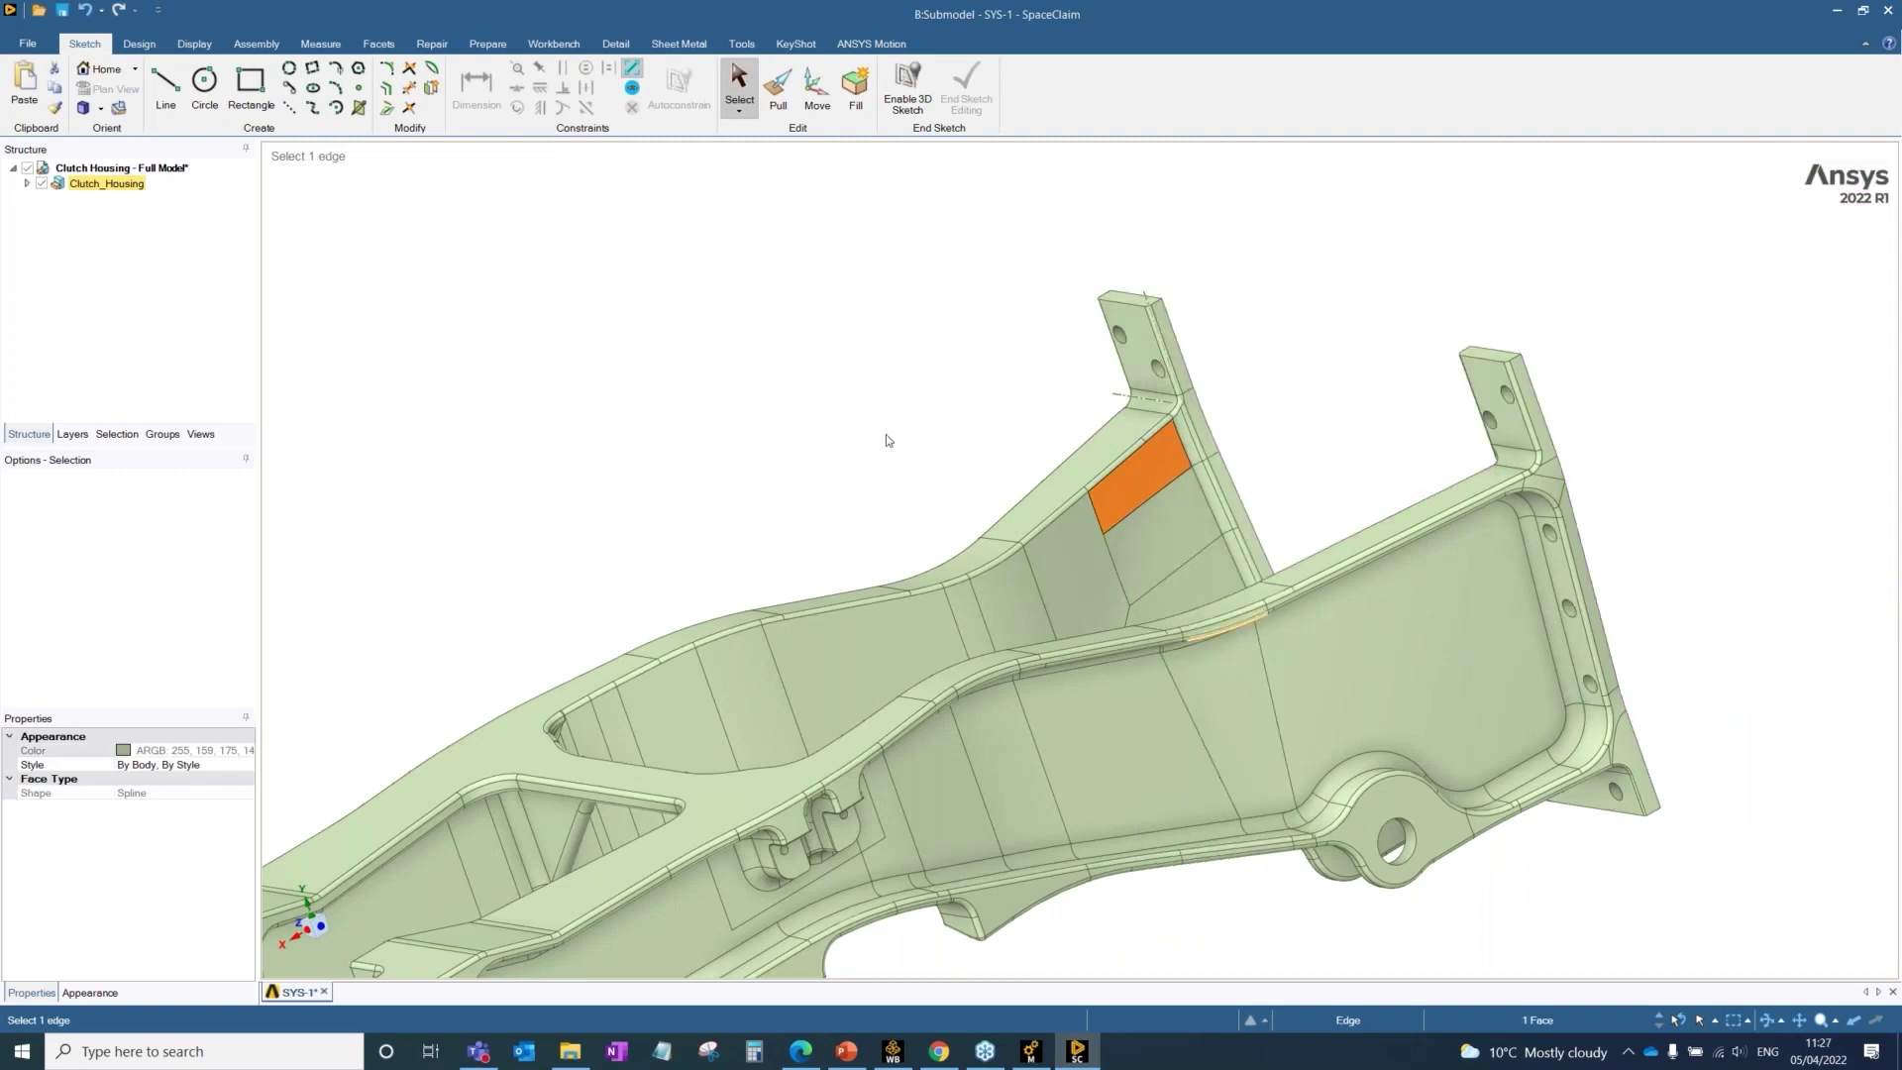
key(Escape)
Step: Create two planes on edges of the far arm's inner side faces near the flange, one upright and one lengthwise along the arm
middle_drag(1214, 606, 1306, 590)
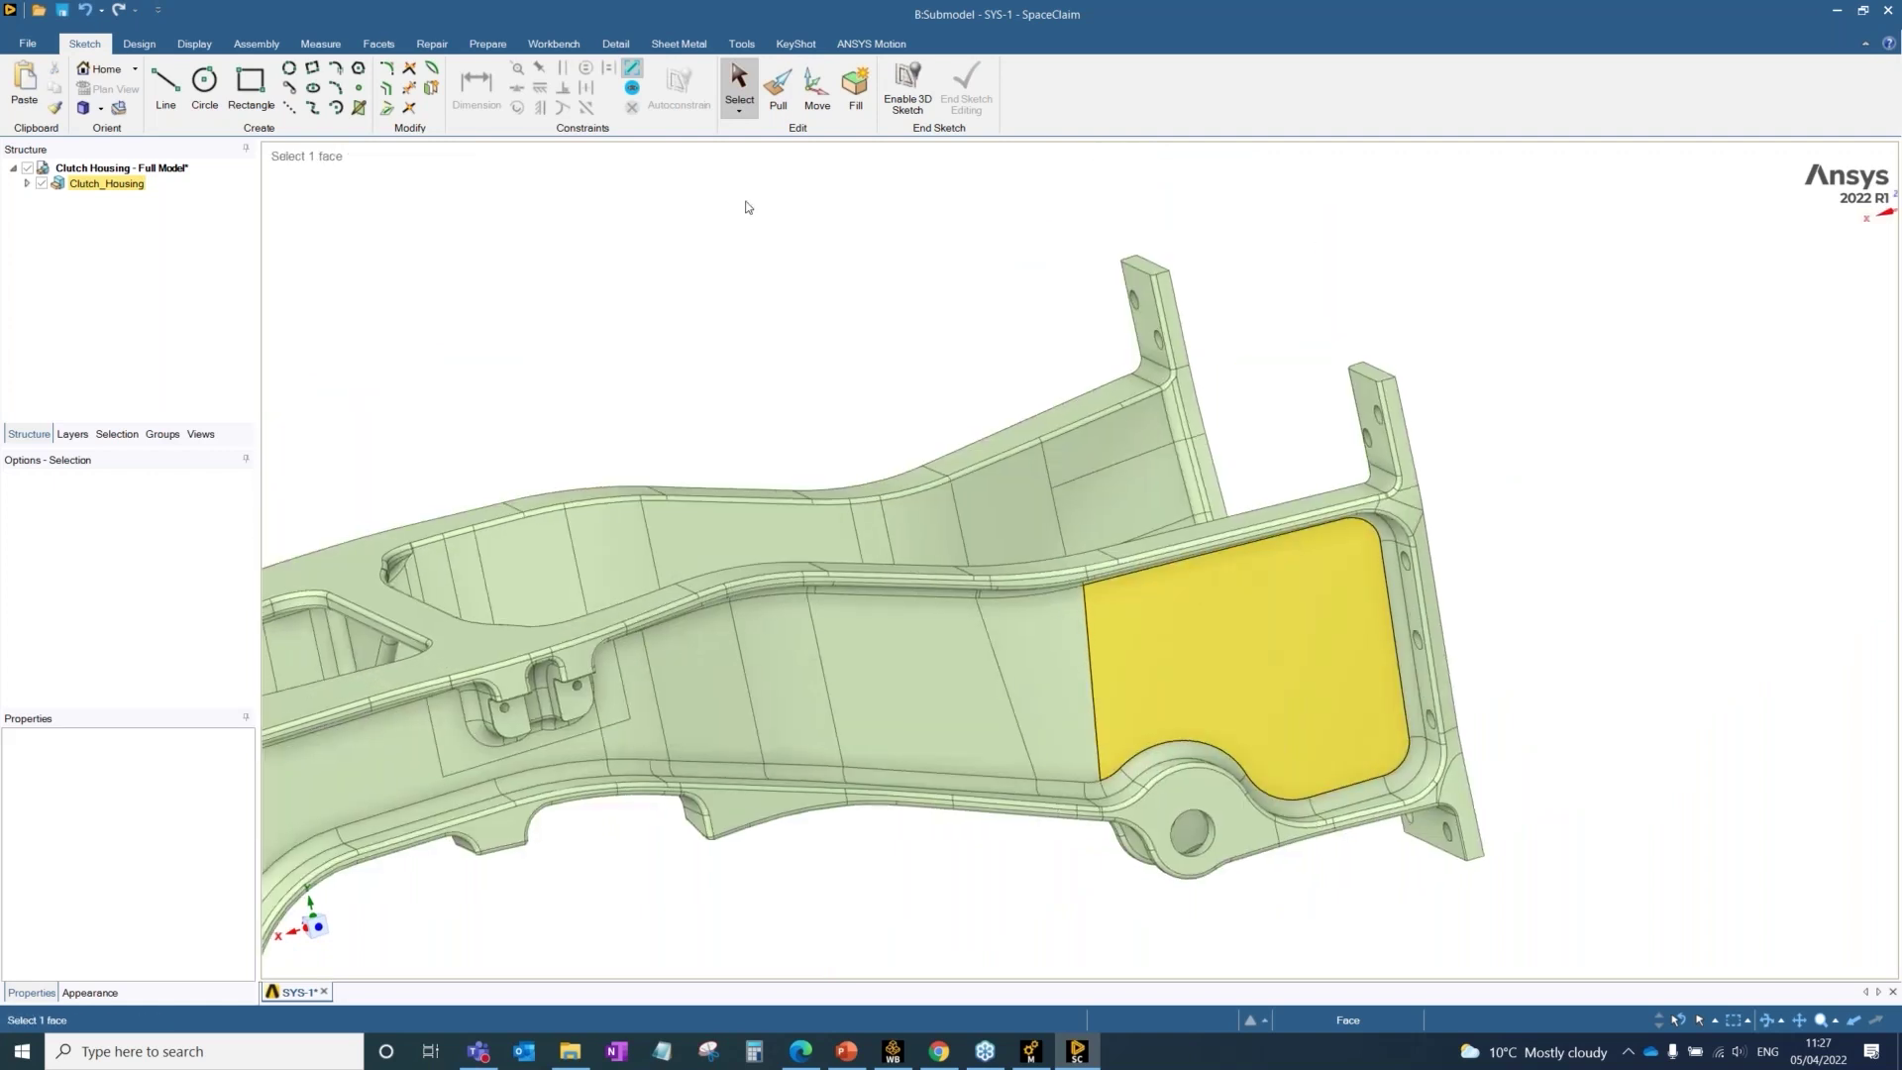
click(139, 45)
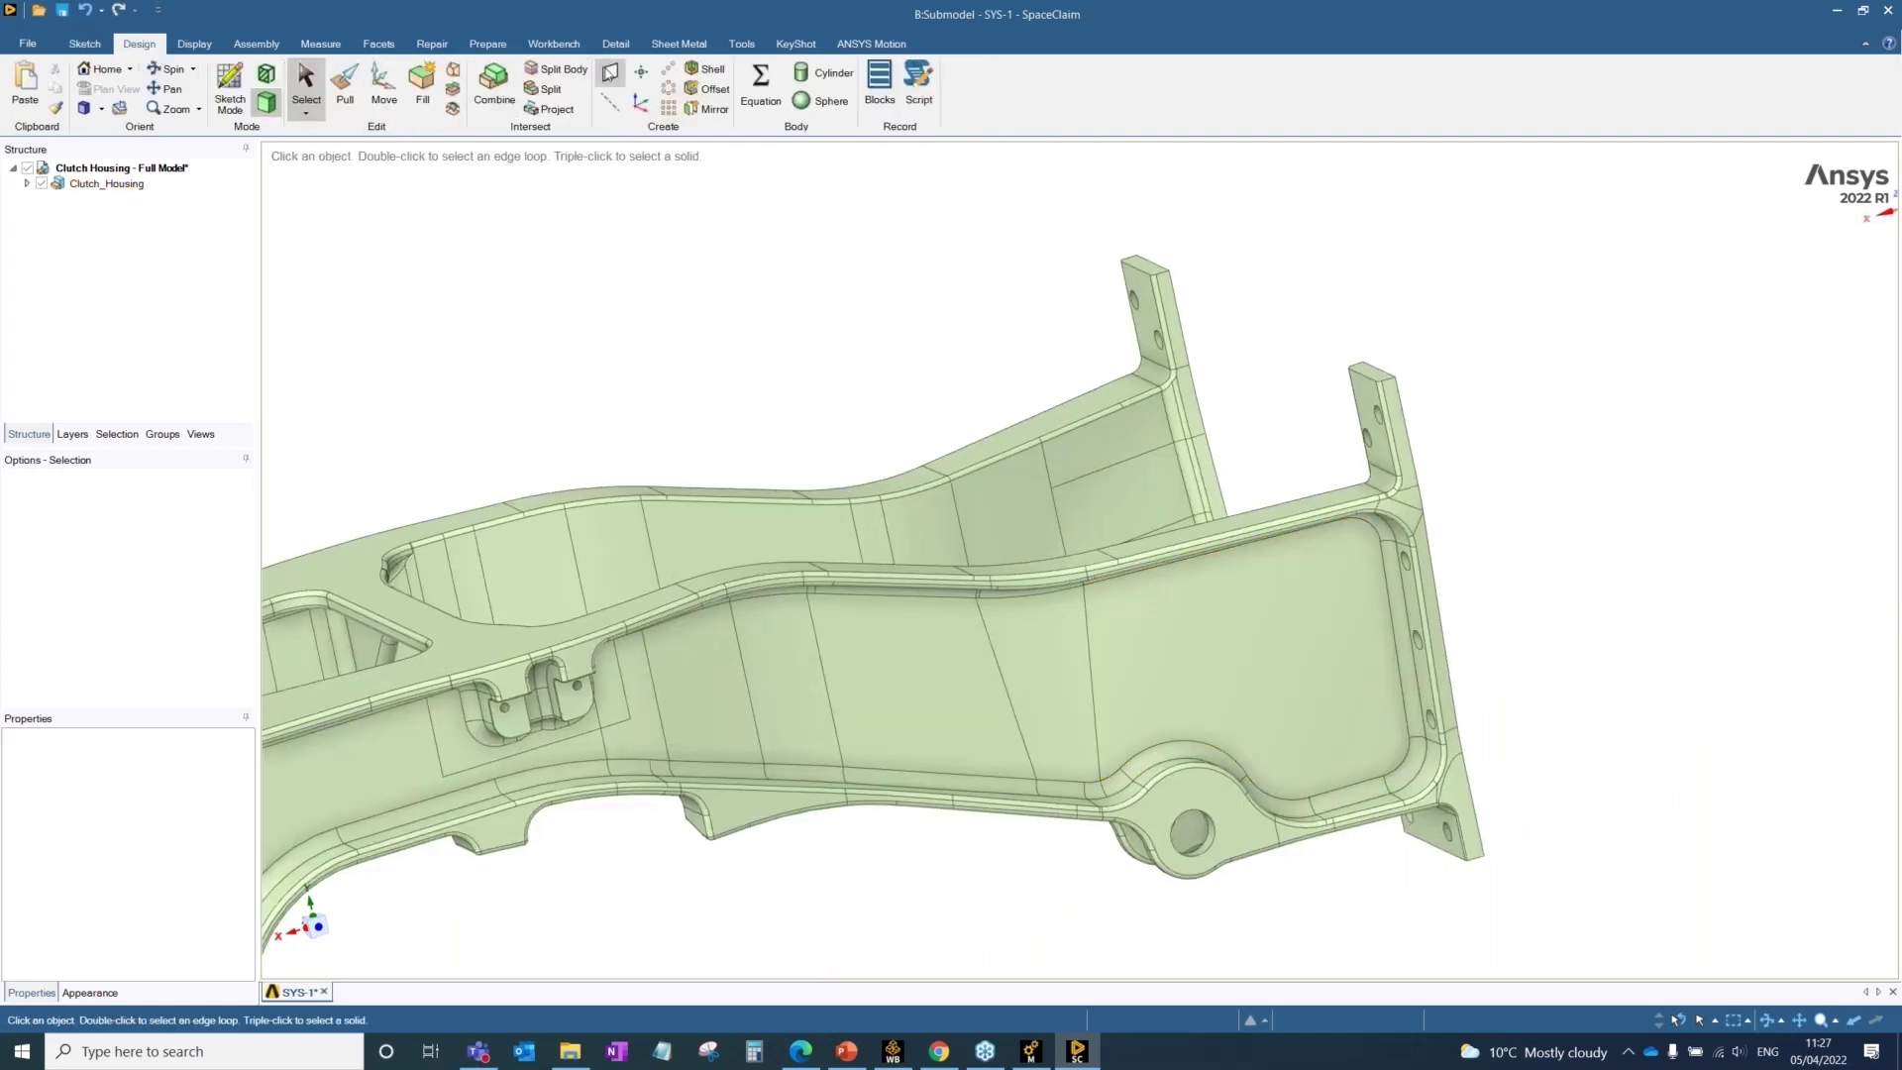
click(609, 74)
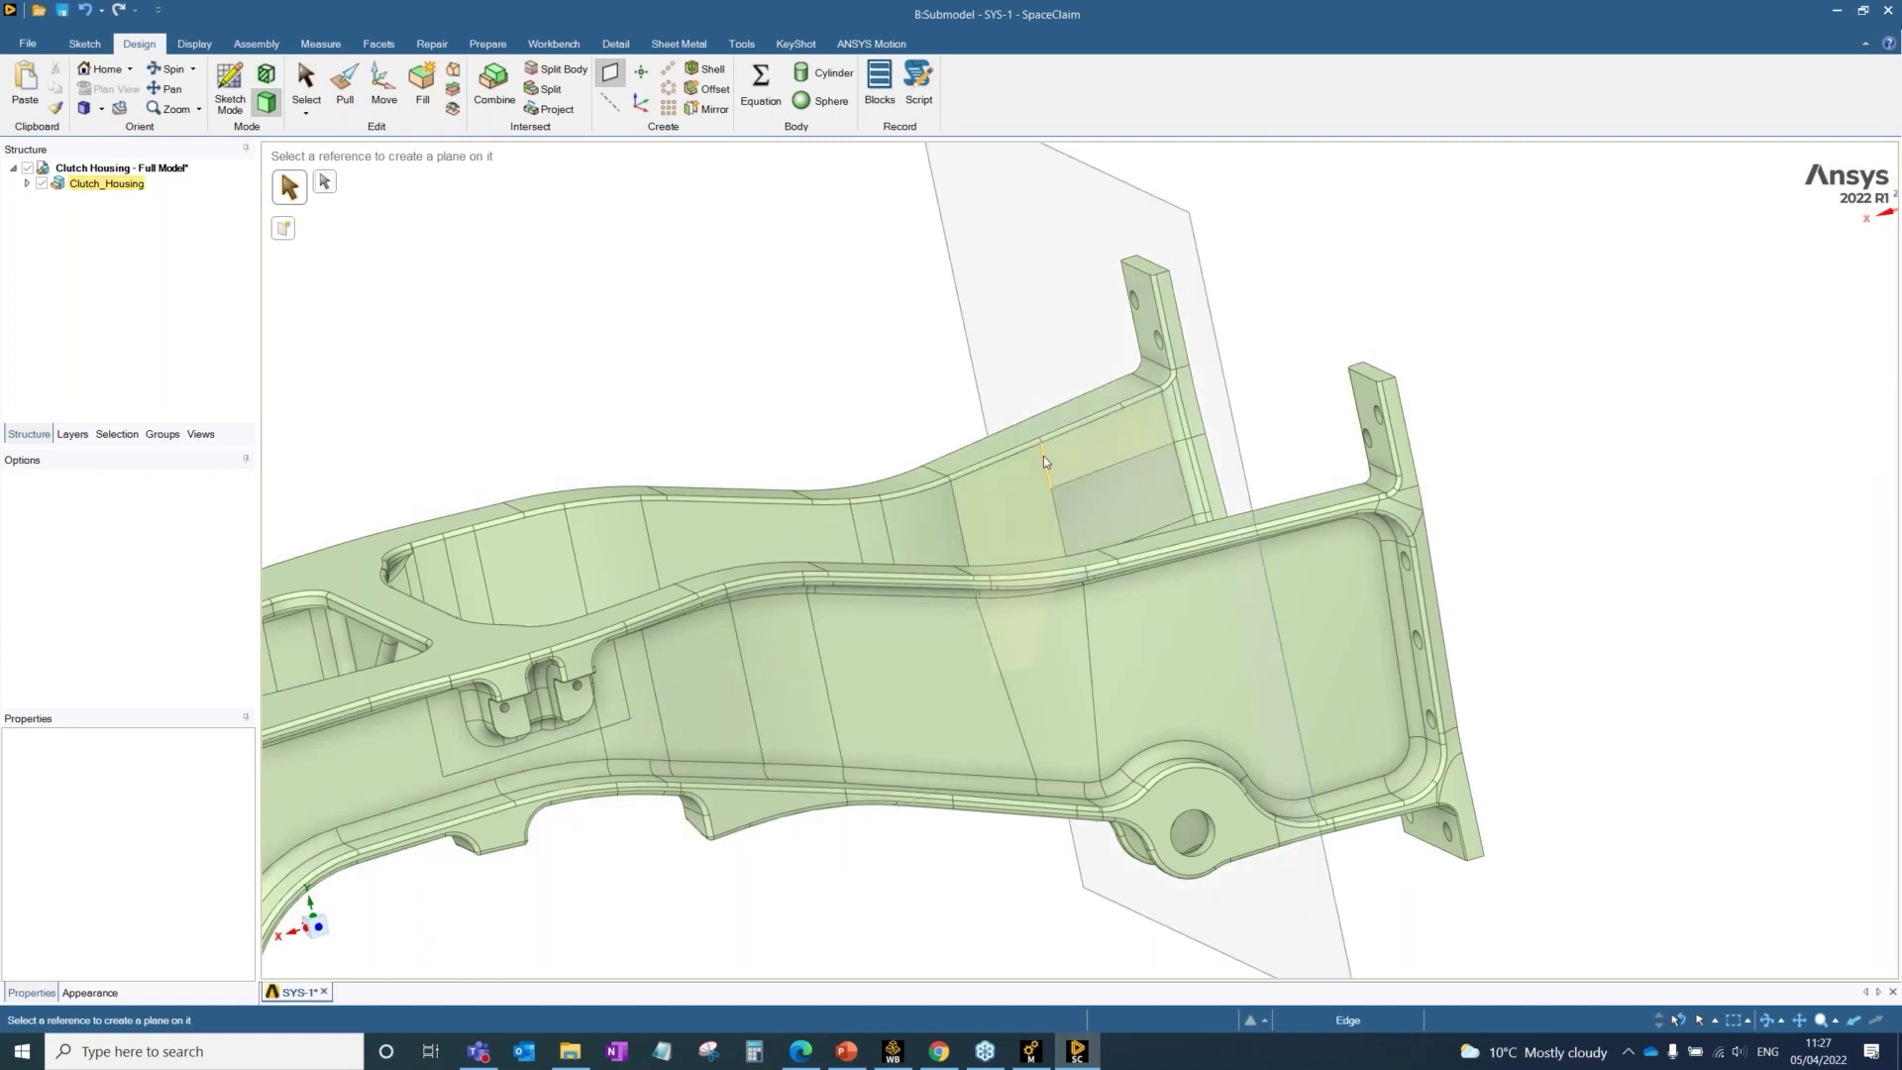
click(1043, 455)
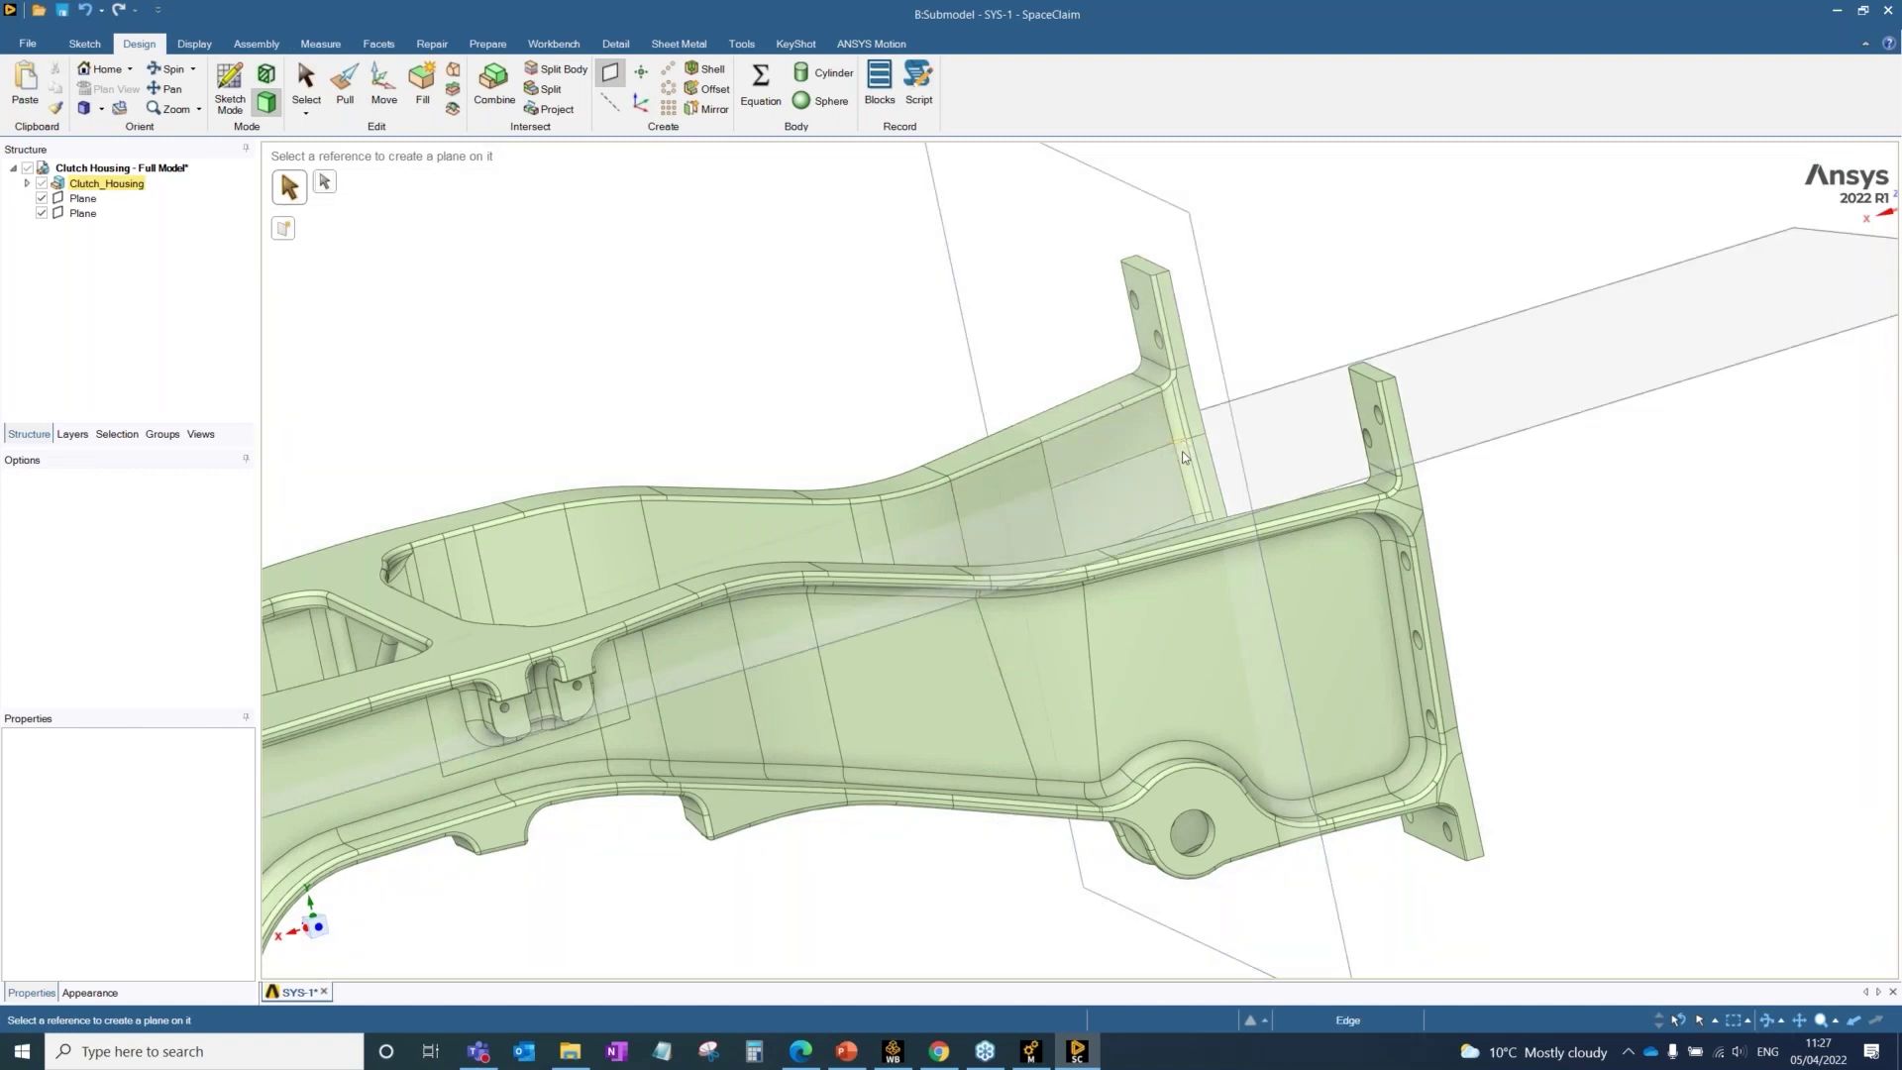
click(1171, 559)
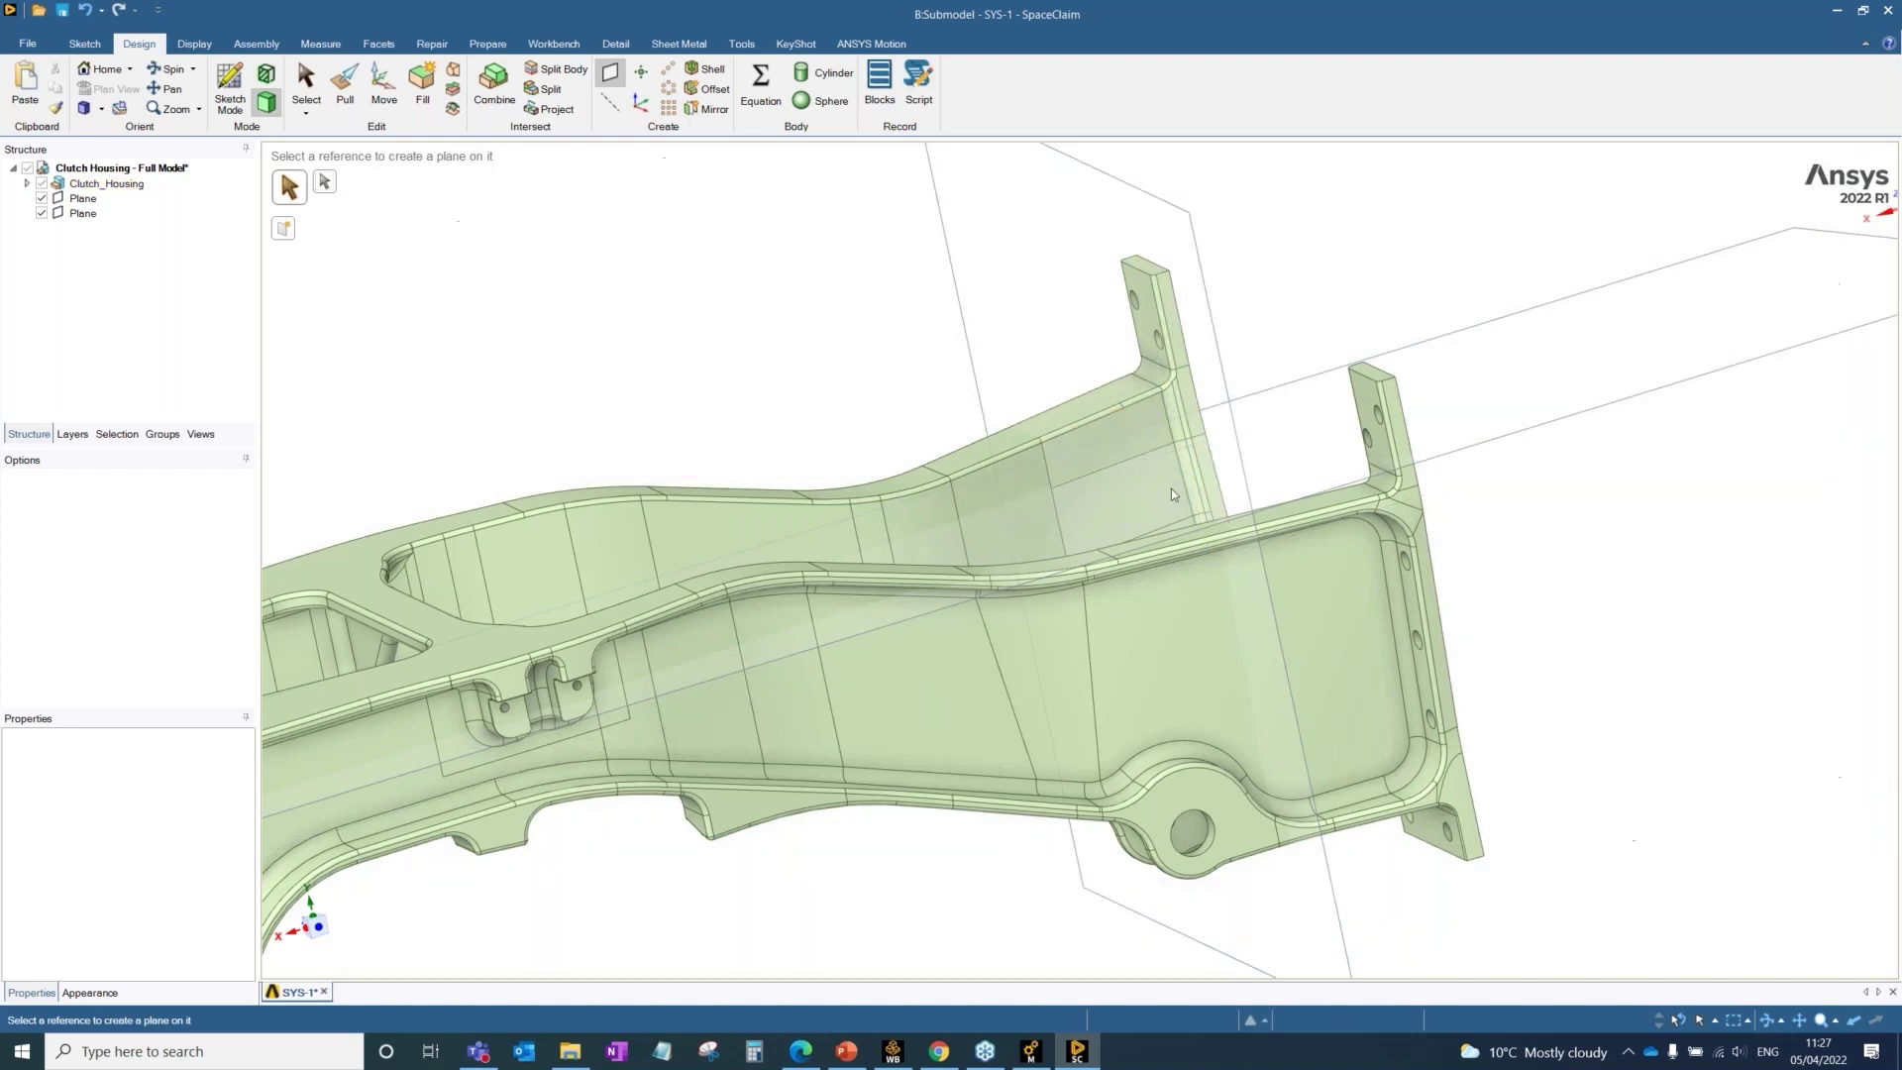
middle_drag(1171, 489, 1169, 485)
scroll(1149, 507, down, 1)
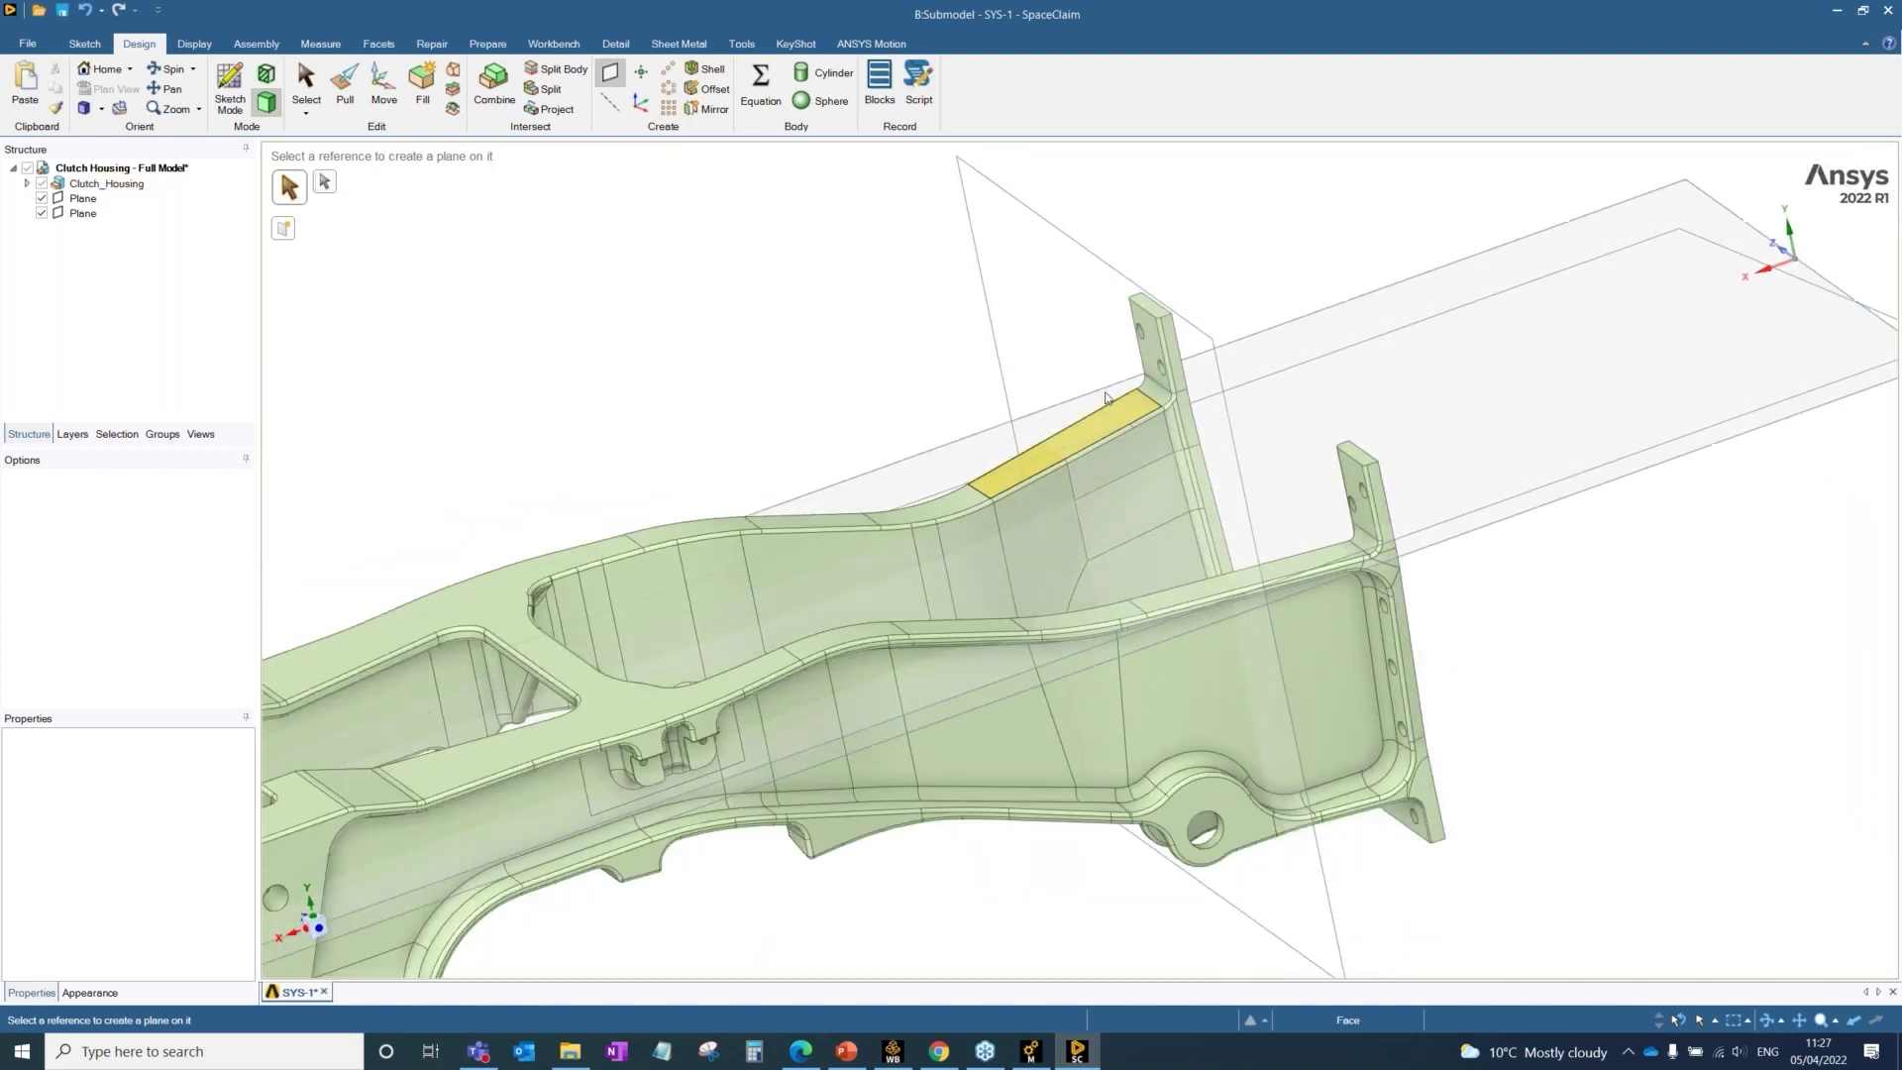
key(Escape)
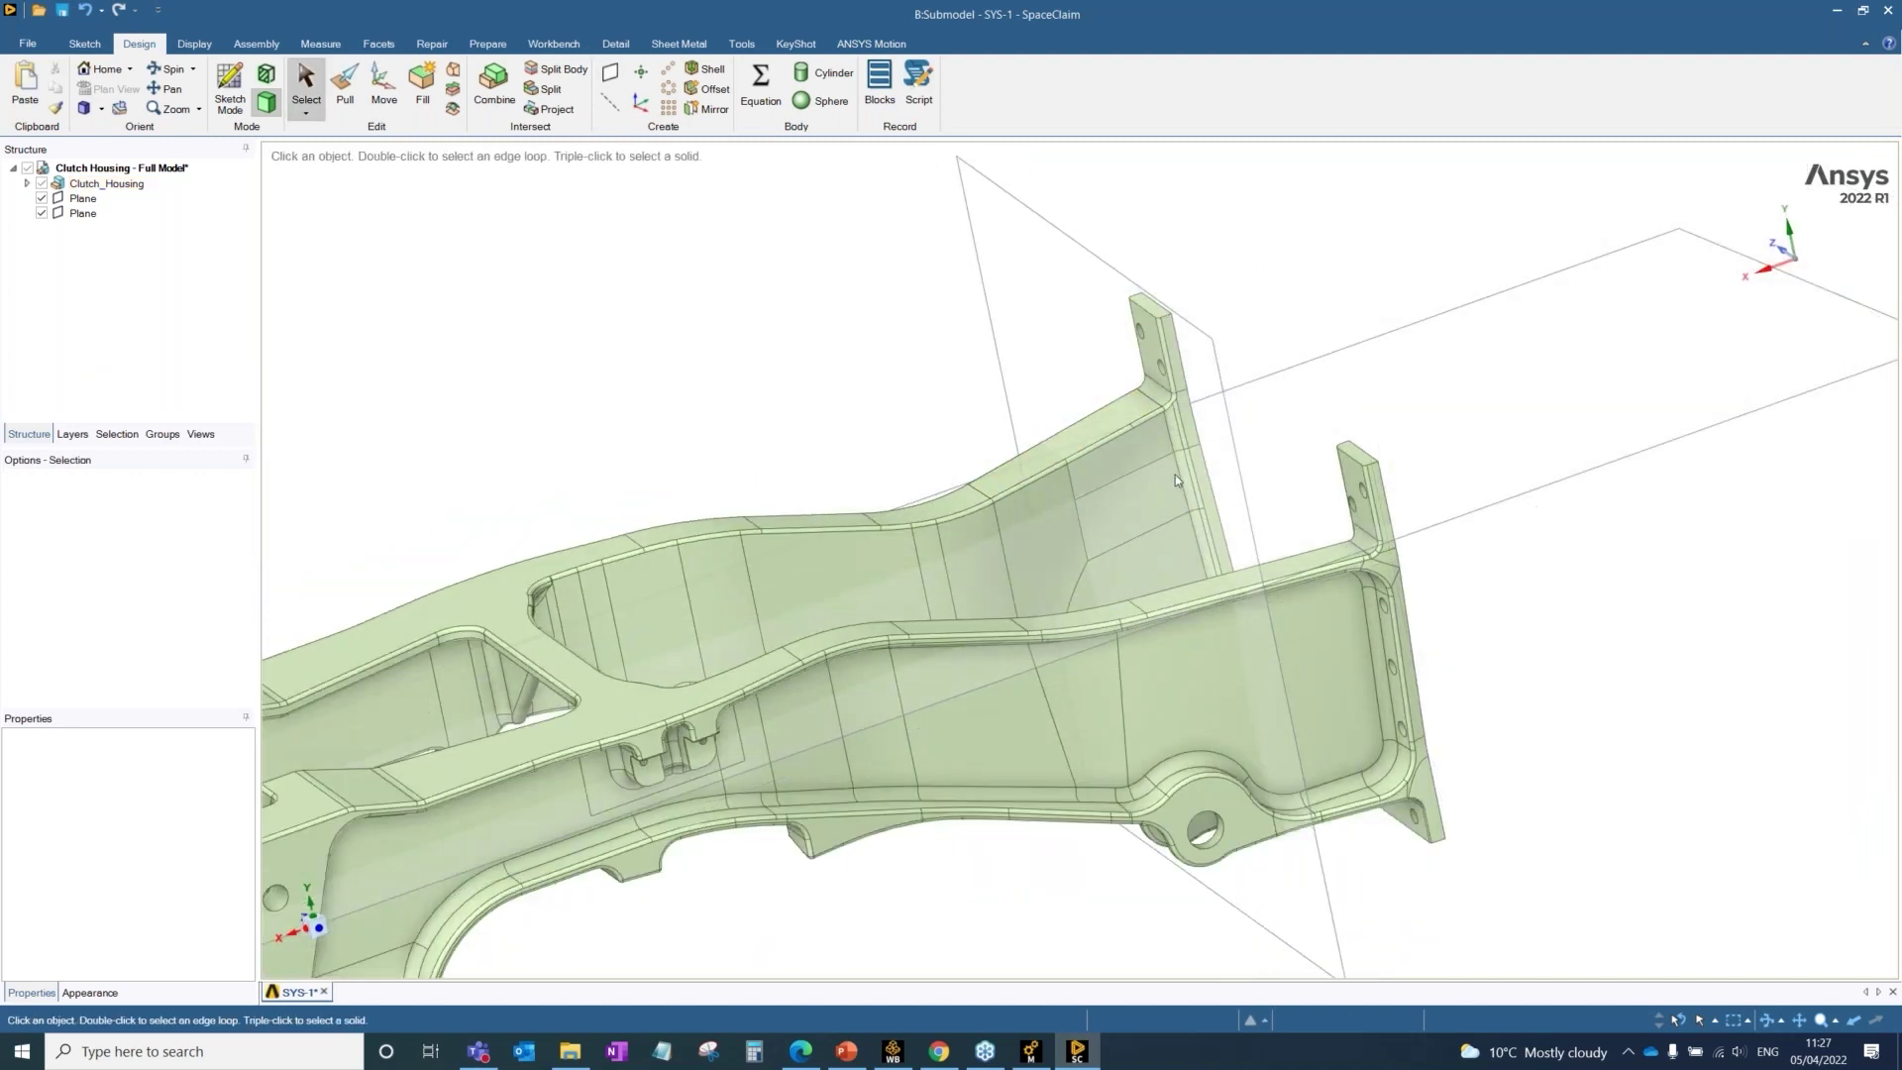
Step: Delete the lengthwise plane and create a replacement on the lower edge of the far arm's inner side beside the flange
middle_drag(1175, 470, 1171, 470)
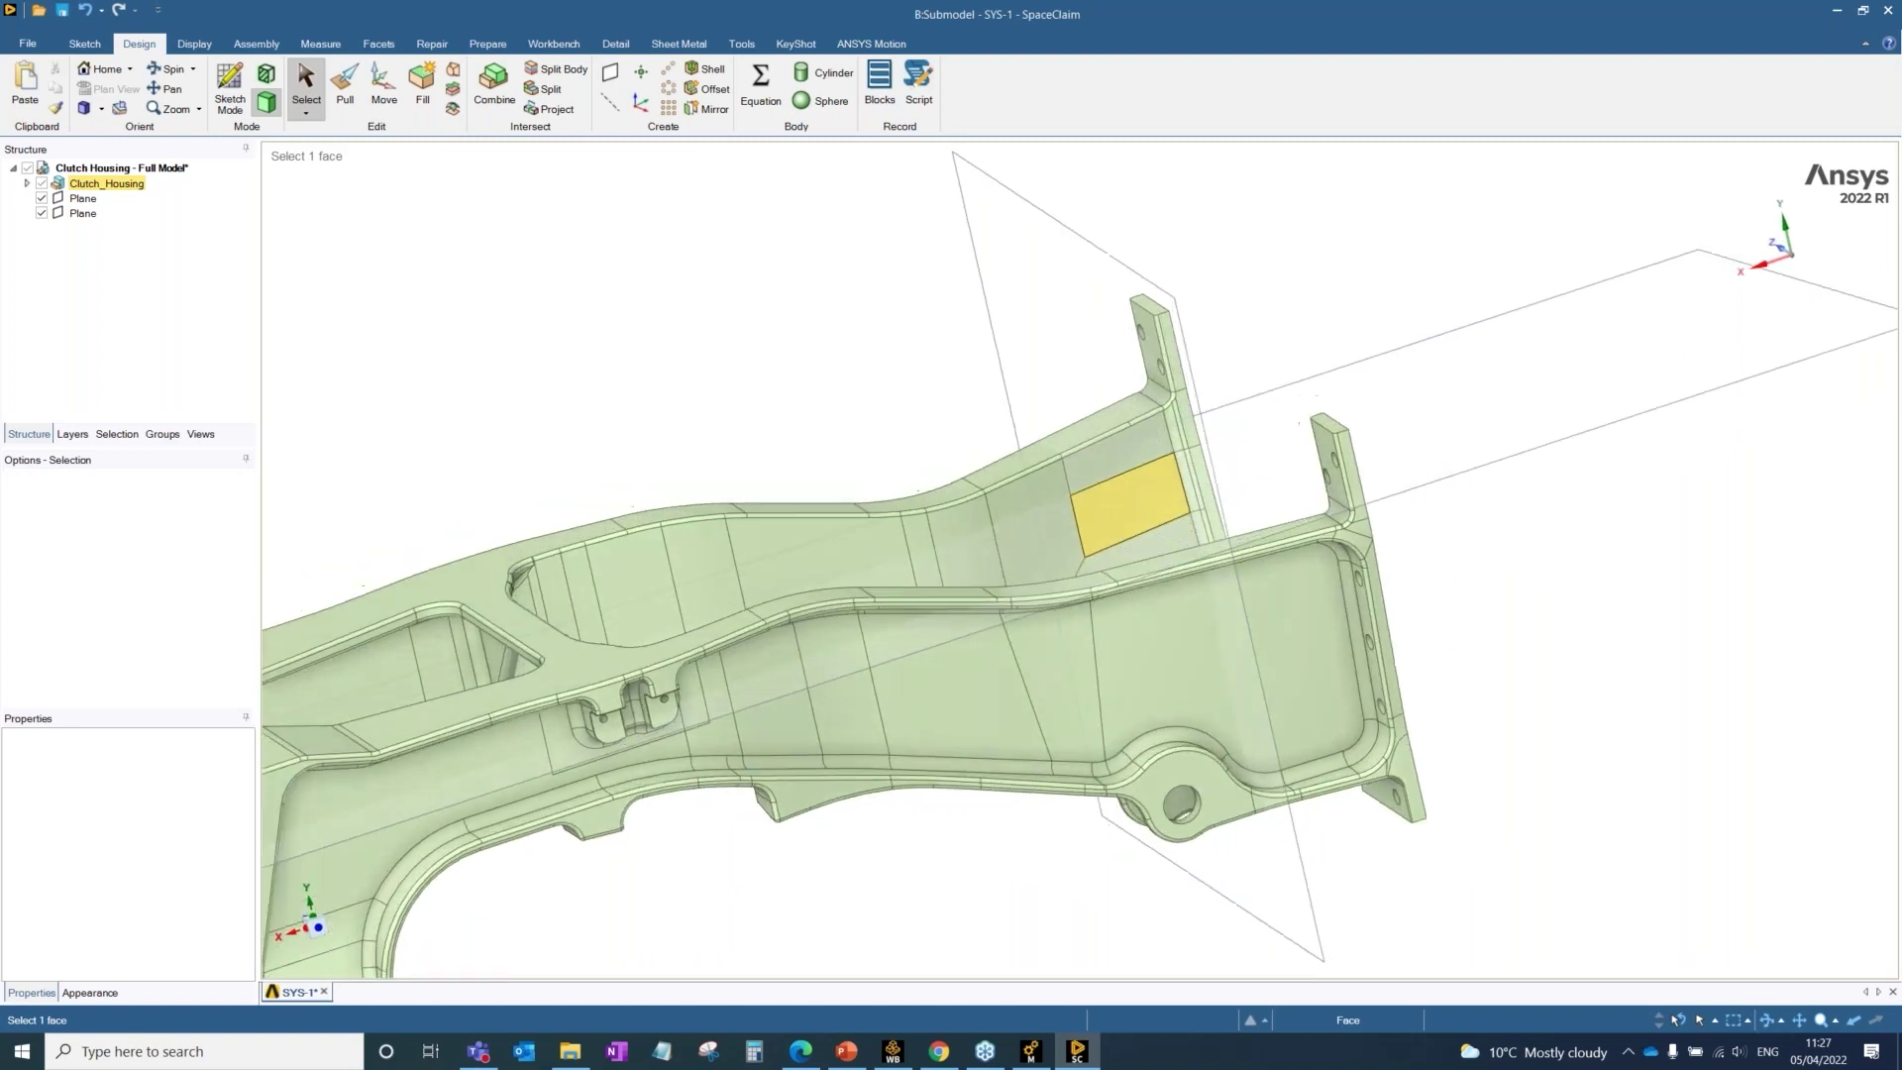
click(1226, 412)
key(Delete)
middle_drag(1202, 516, 1227, 532)
click(609, 72)
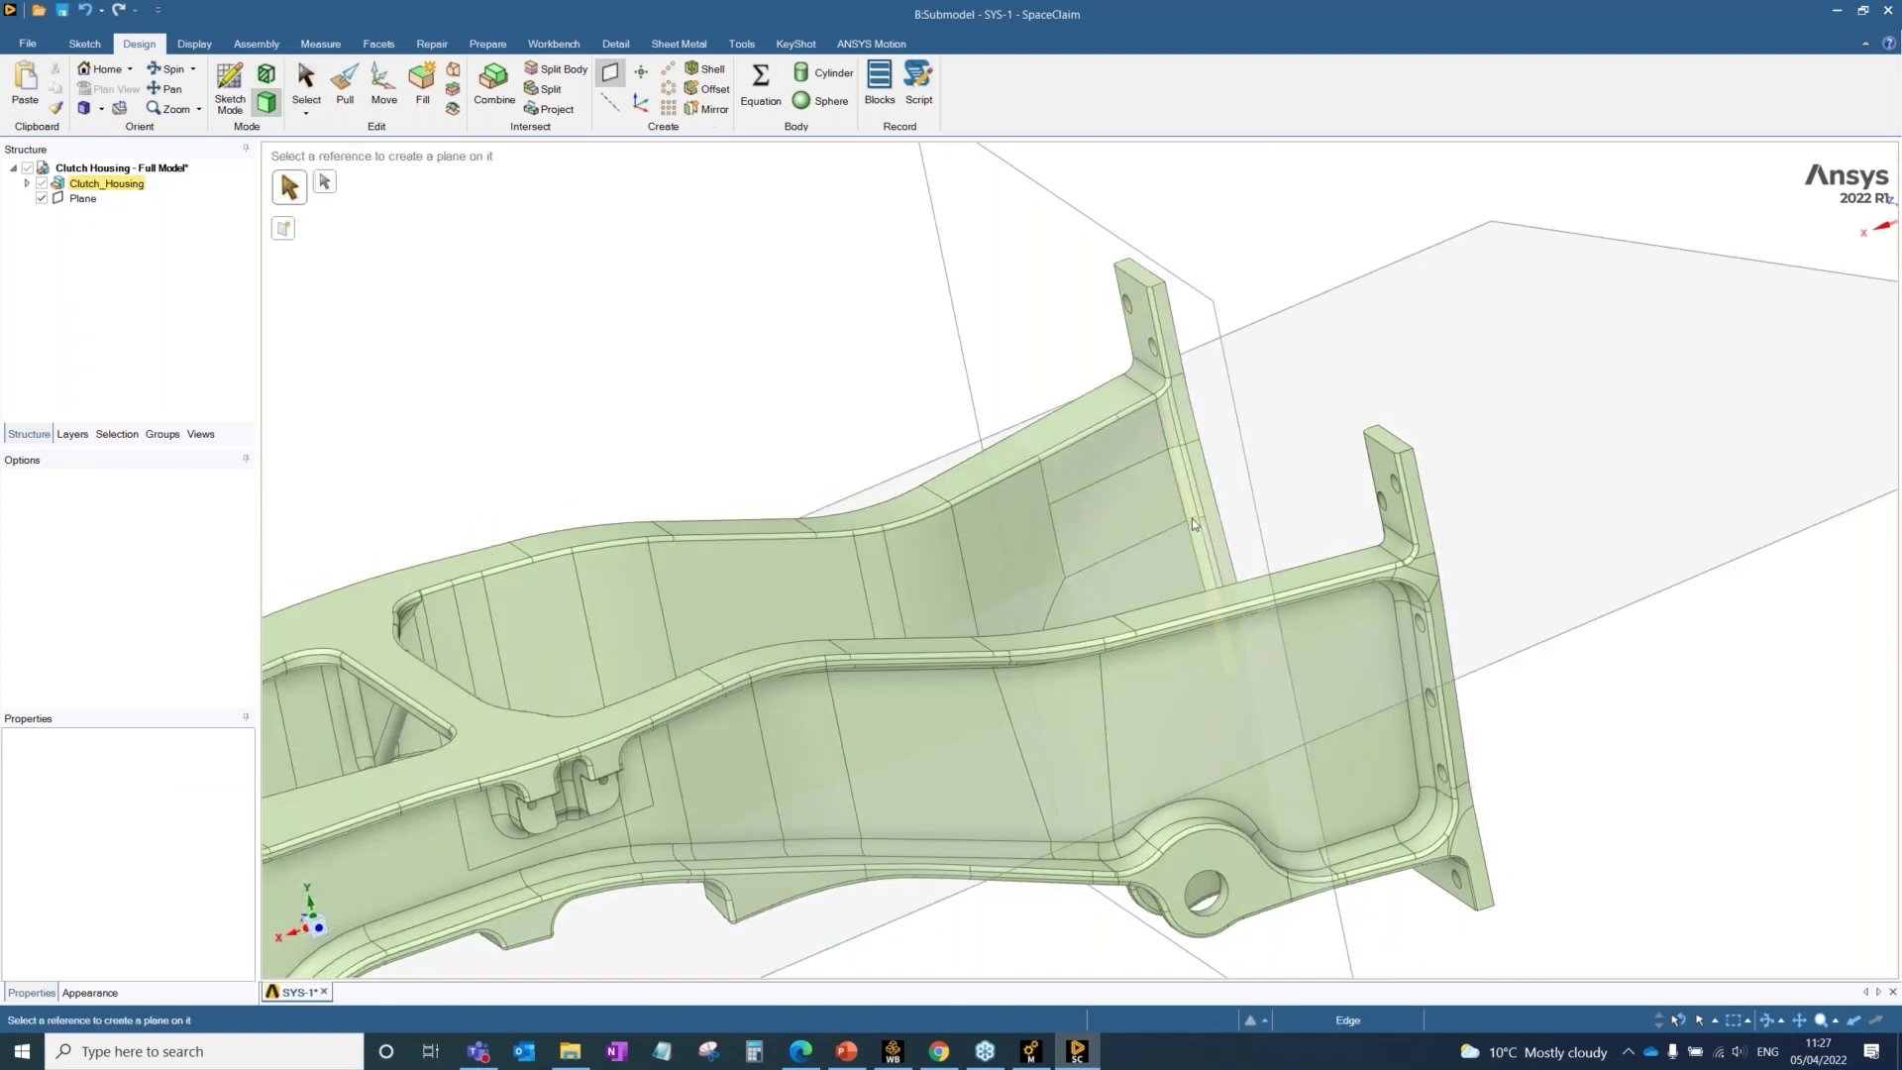
click(1191, 519)
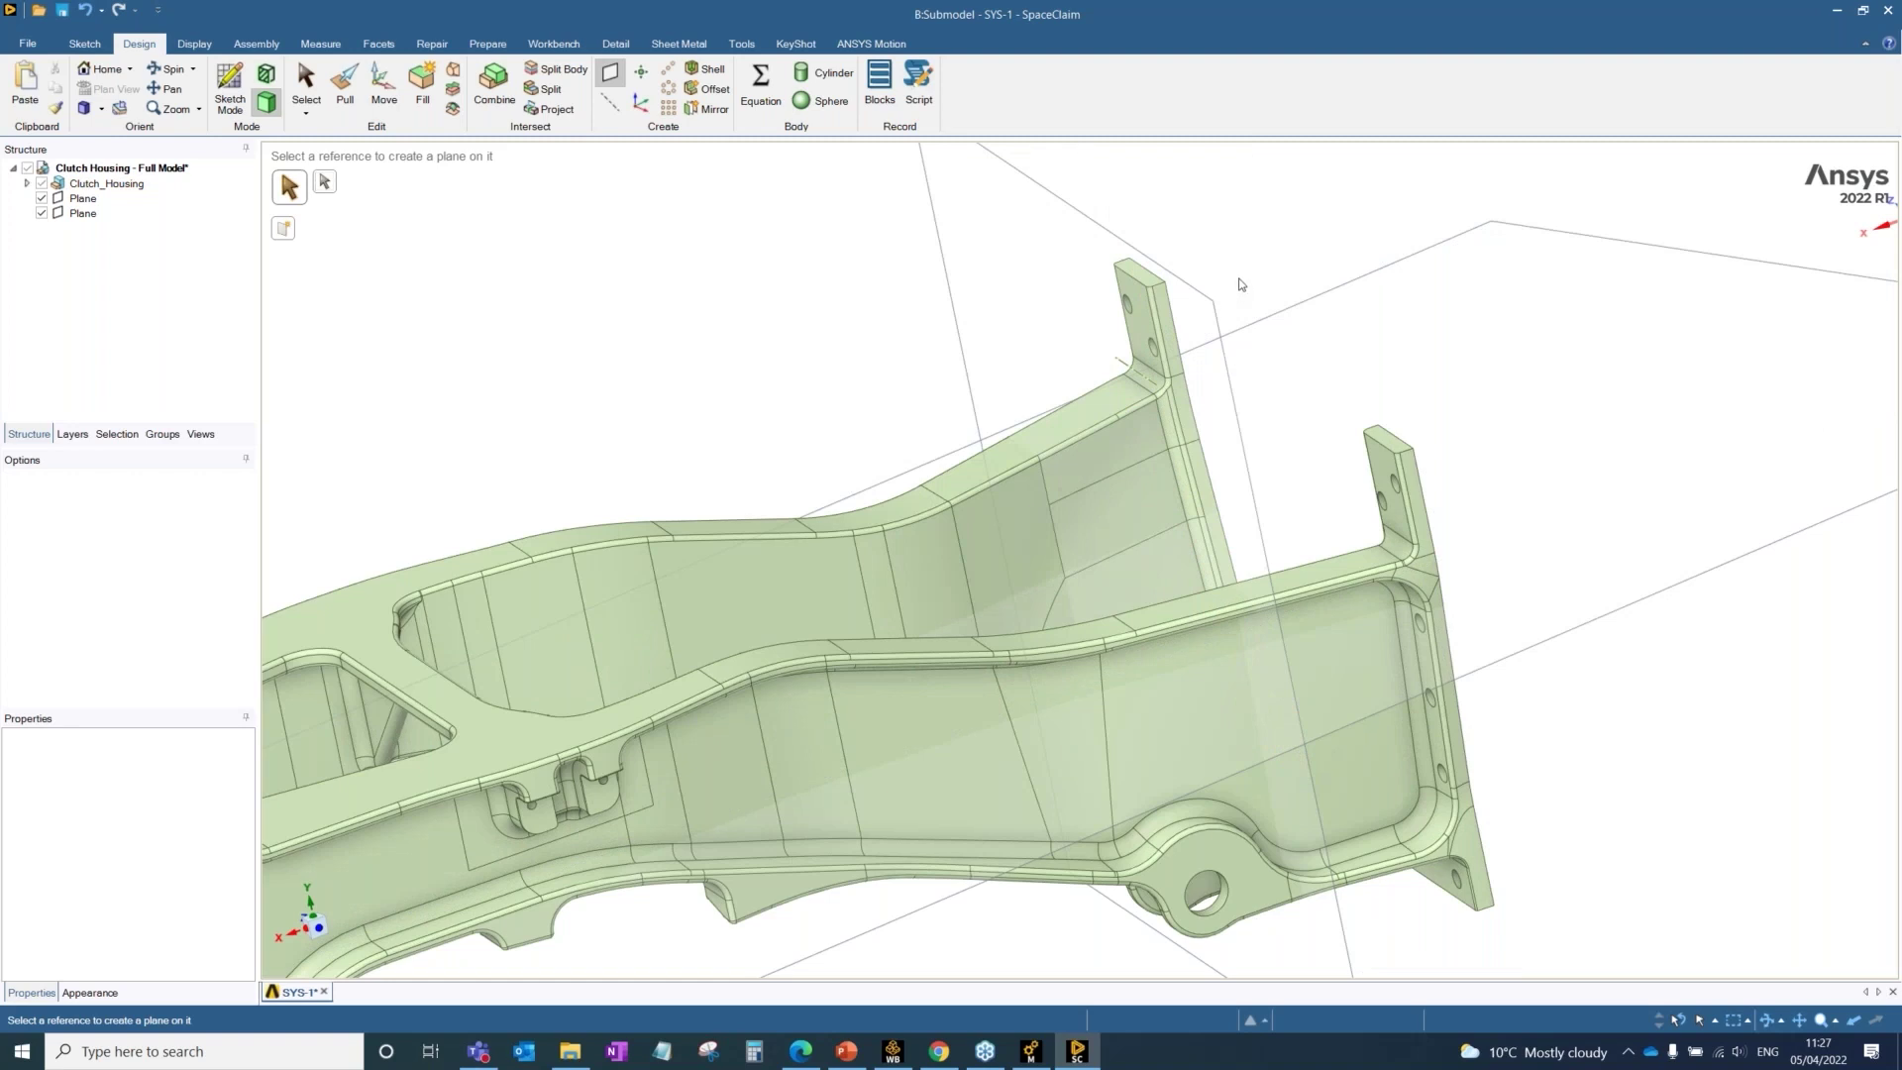
key(Escape)
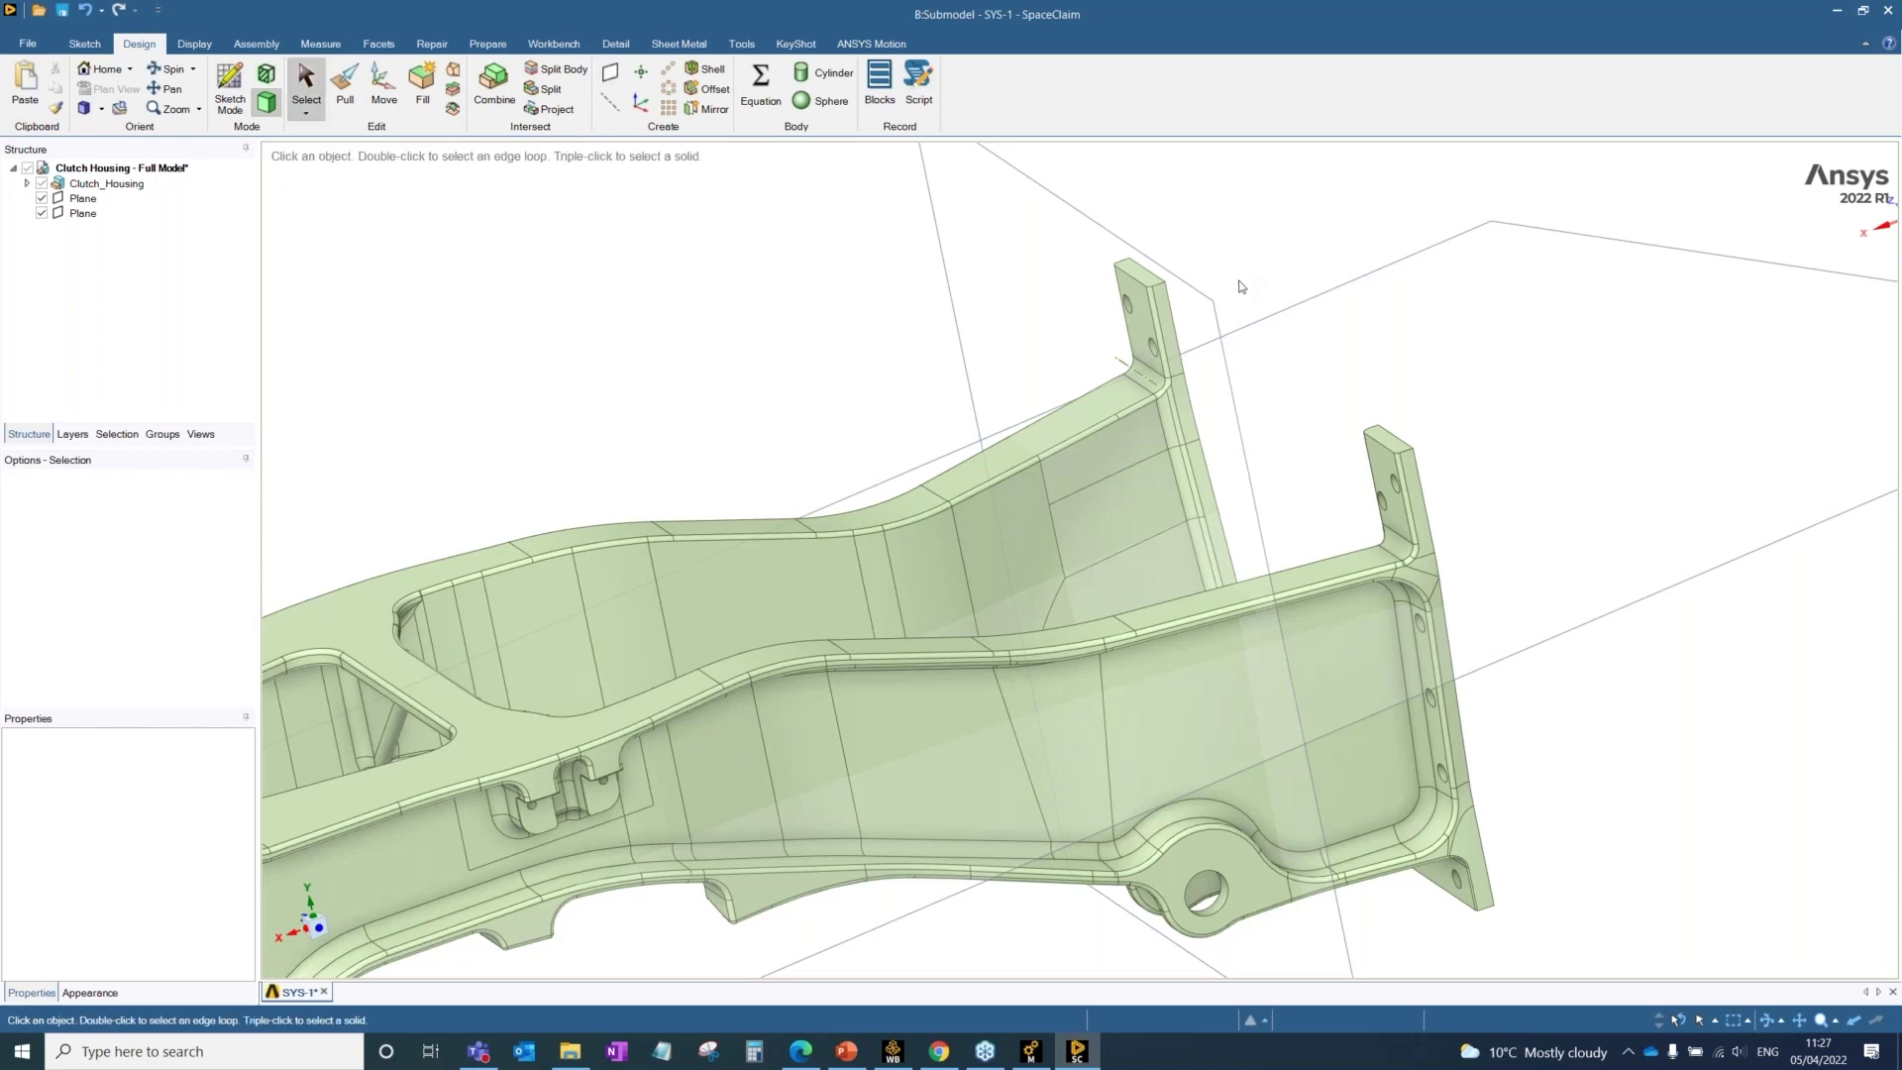
Step: Split the green frame body with the upright plane
click(577, 71)
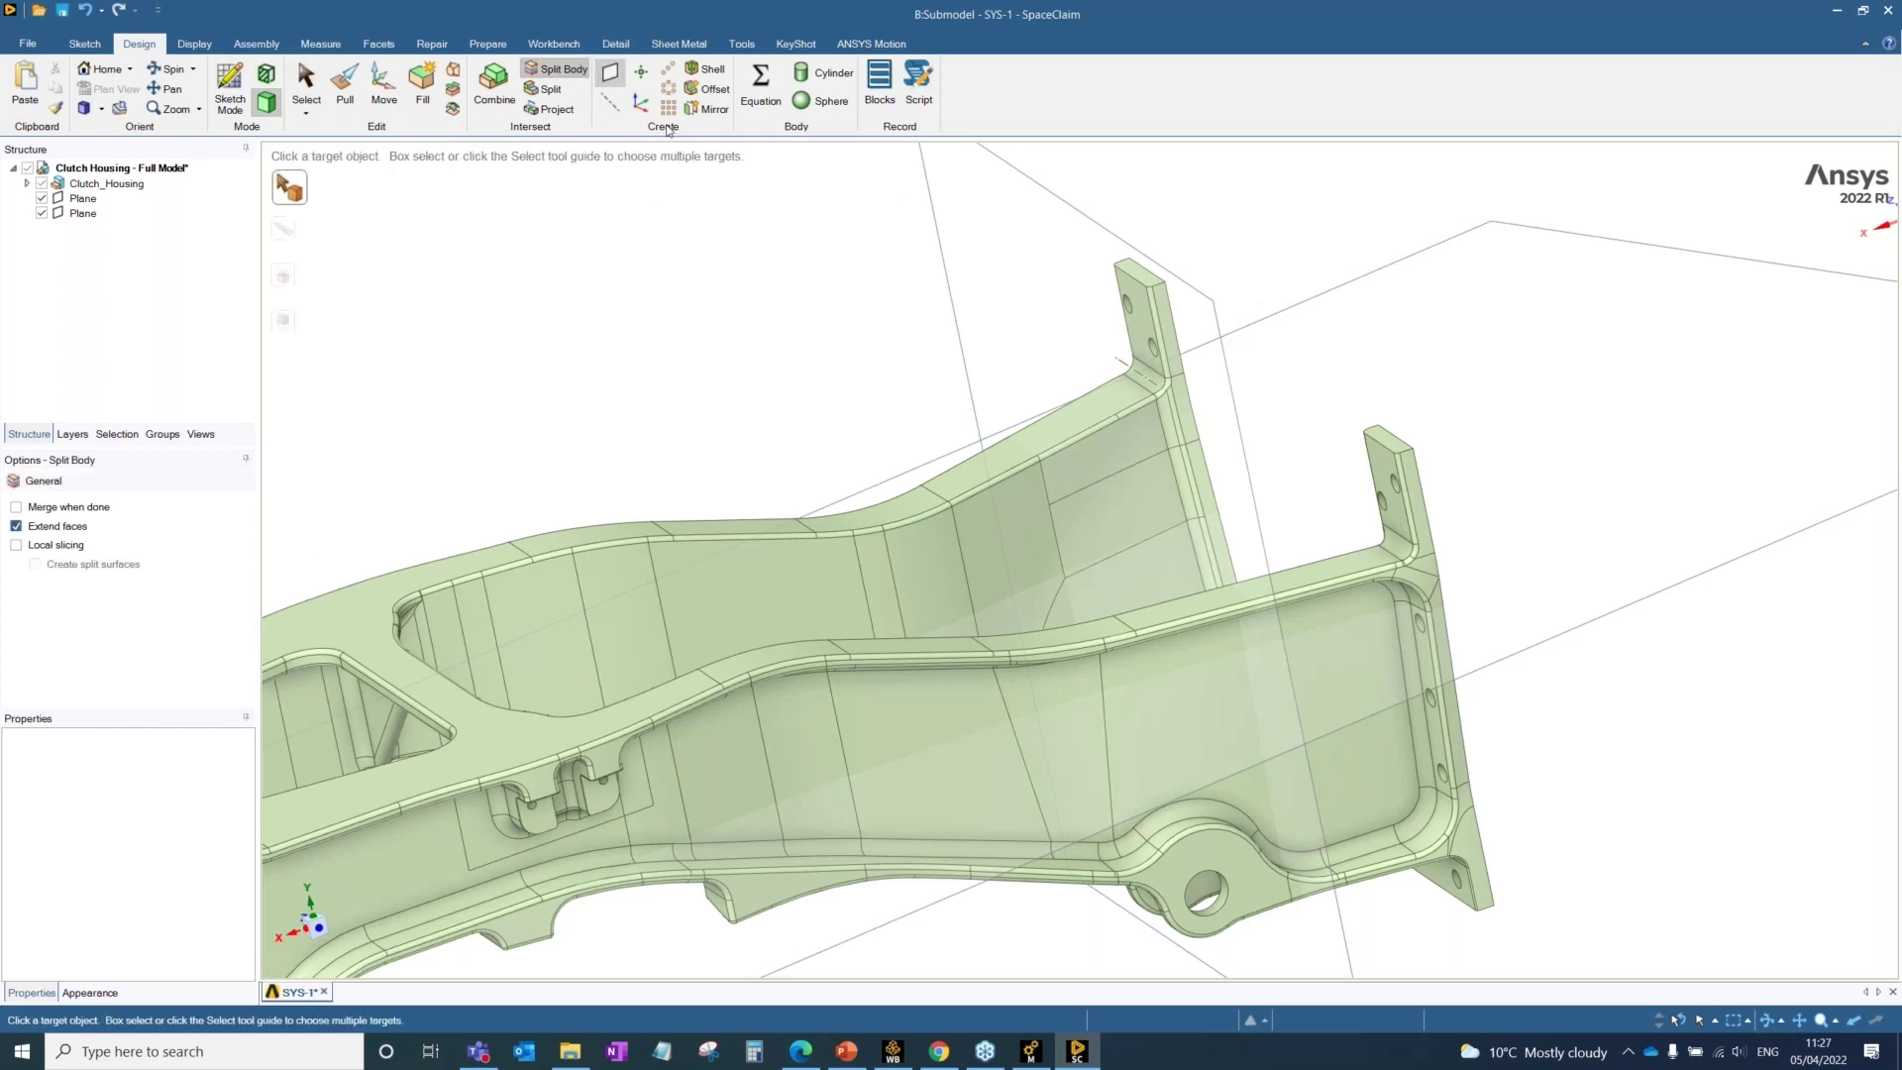
click(944, 562)
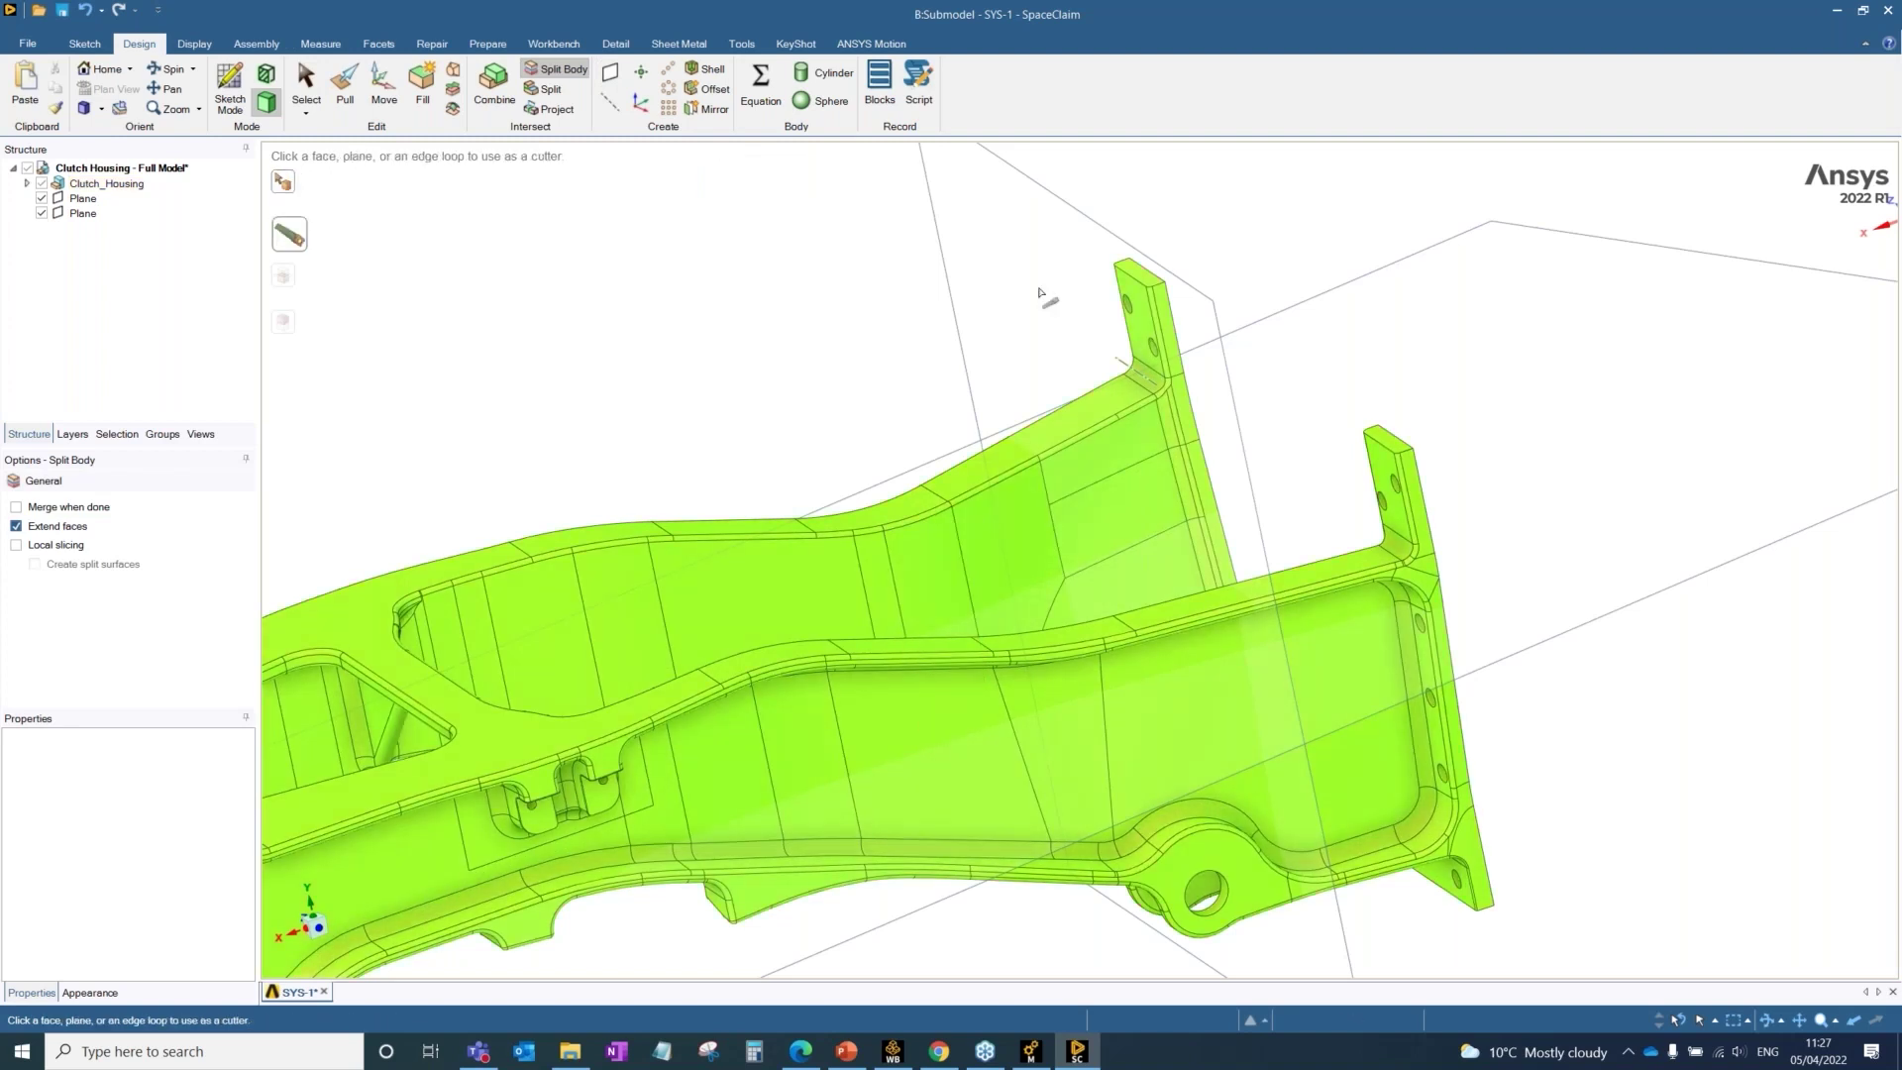
click(1070, 208)
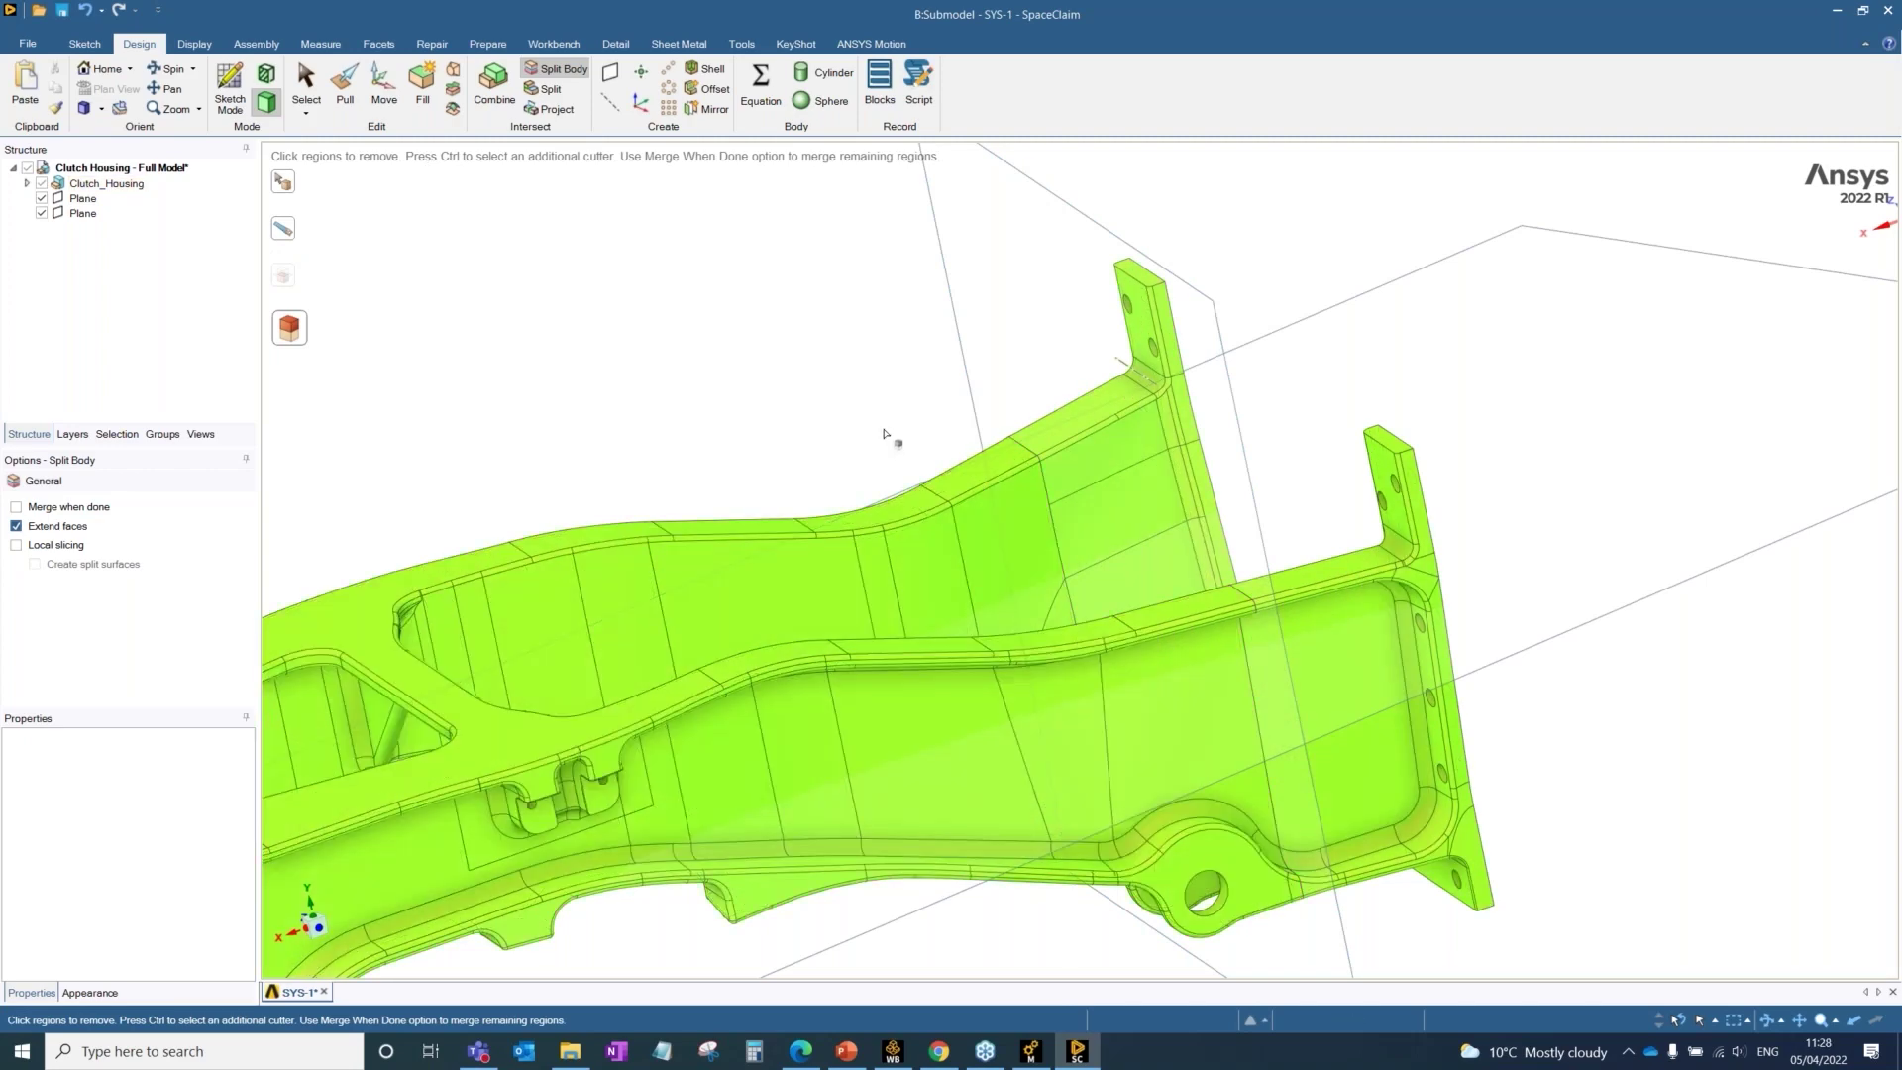
key(Escape)
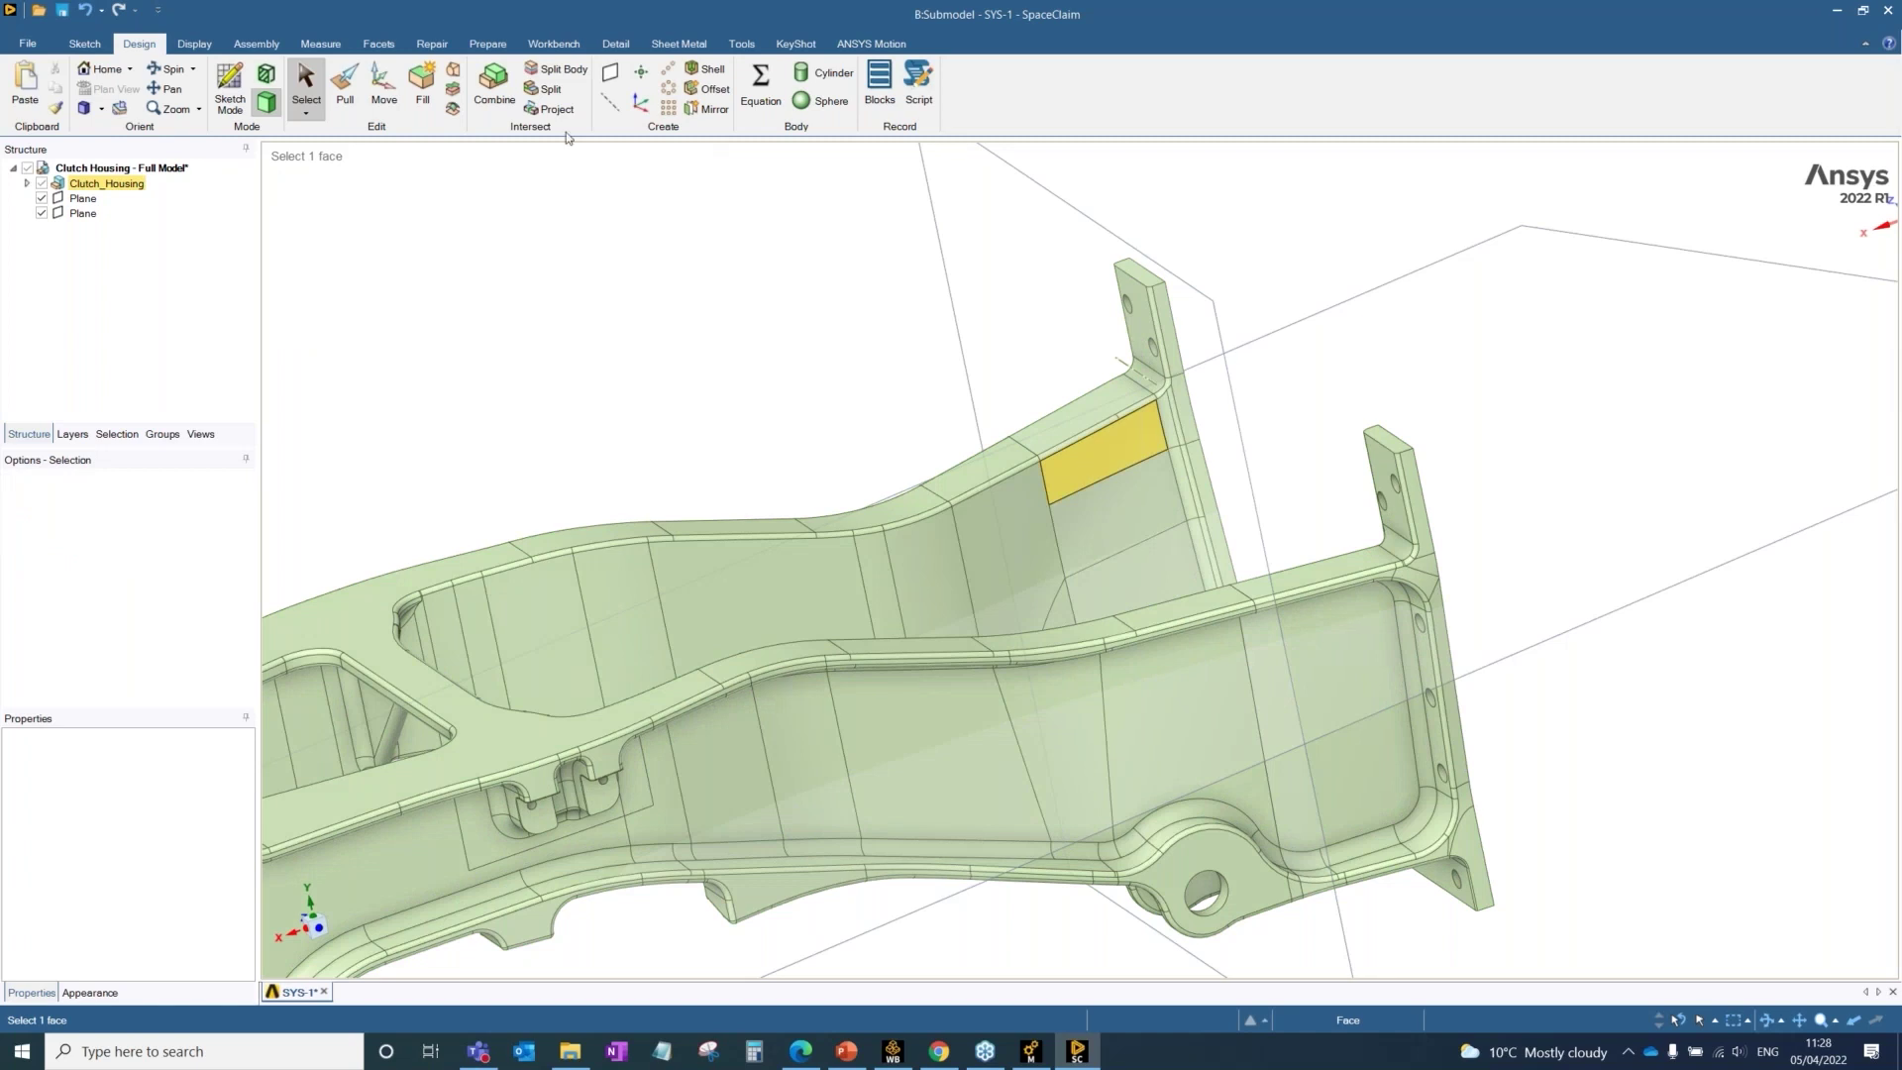
Step: Split the separated flange end of the far arm with the lengthwise plane
click(551, 71)
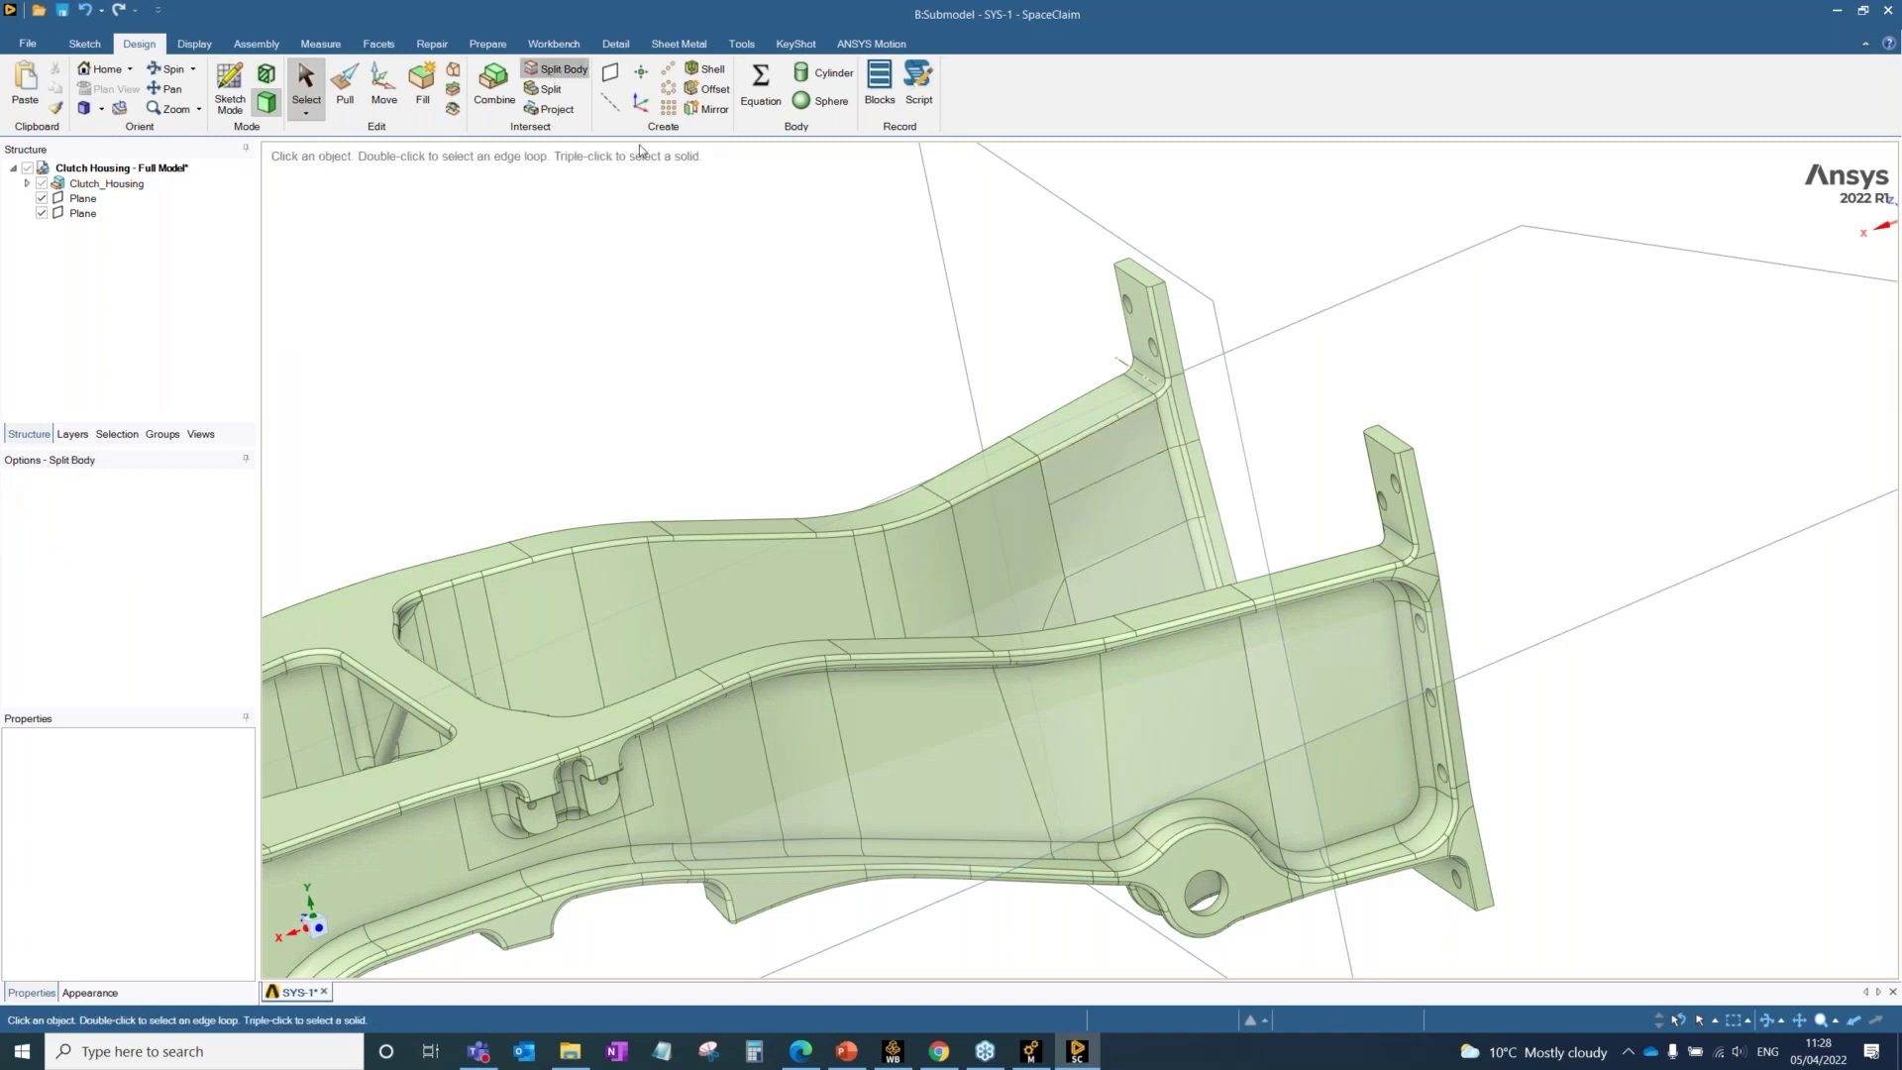
click(1091, 453)
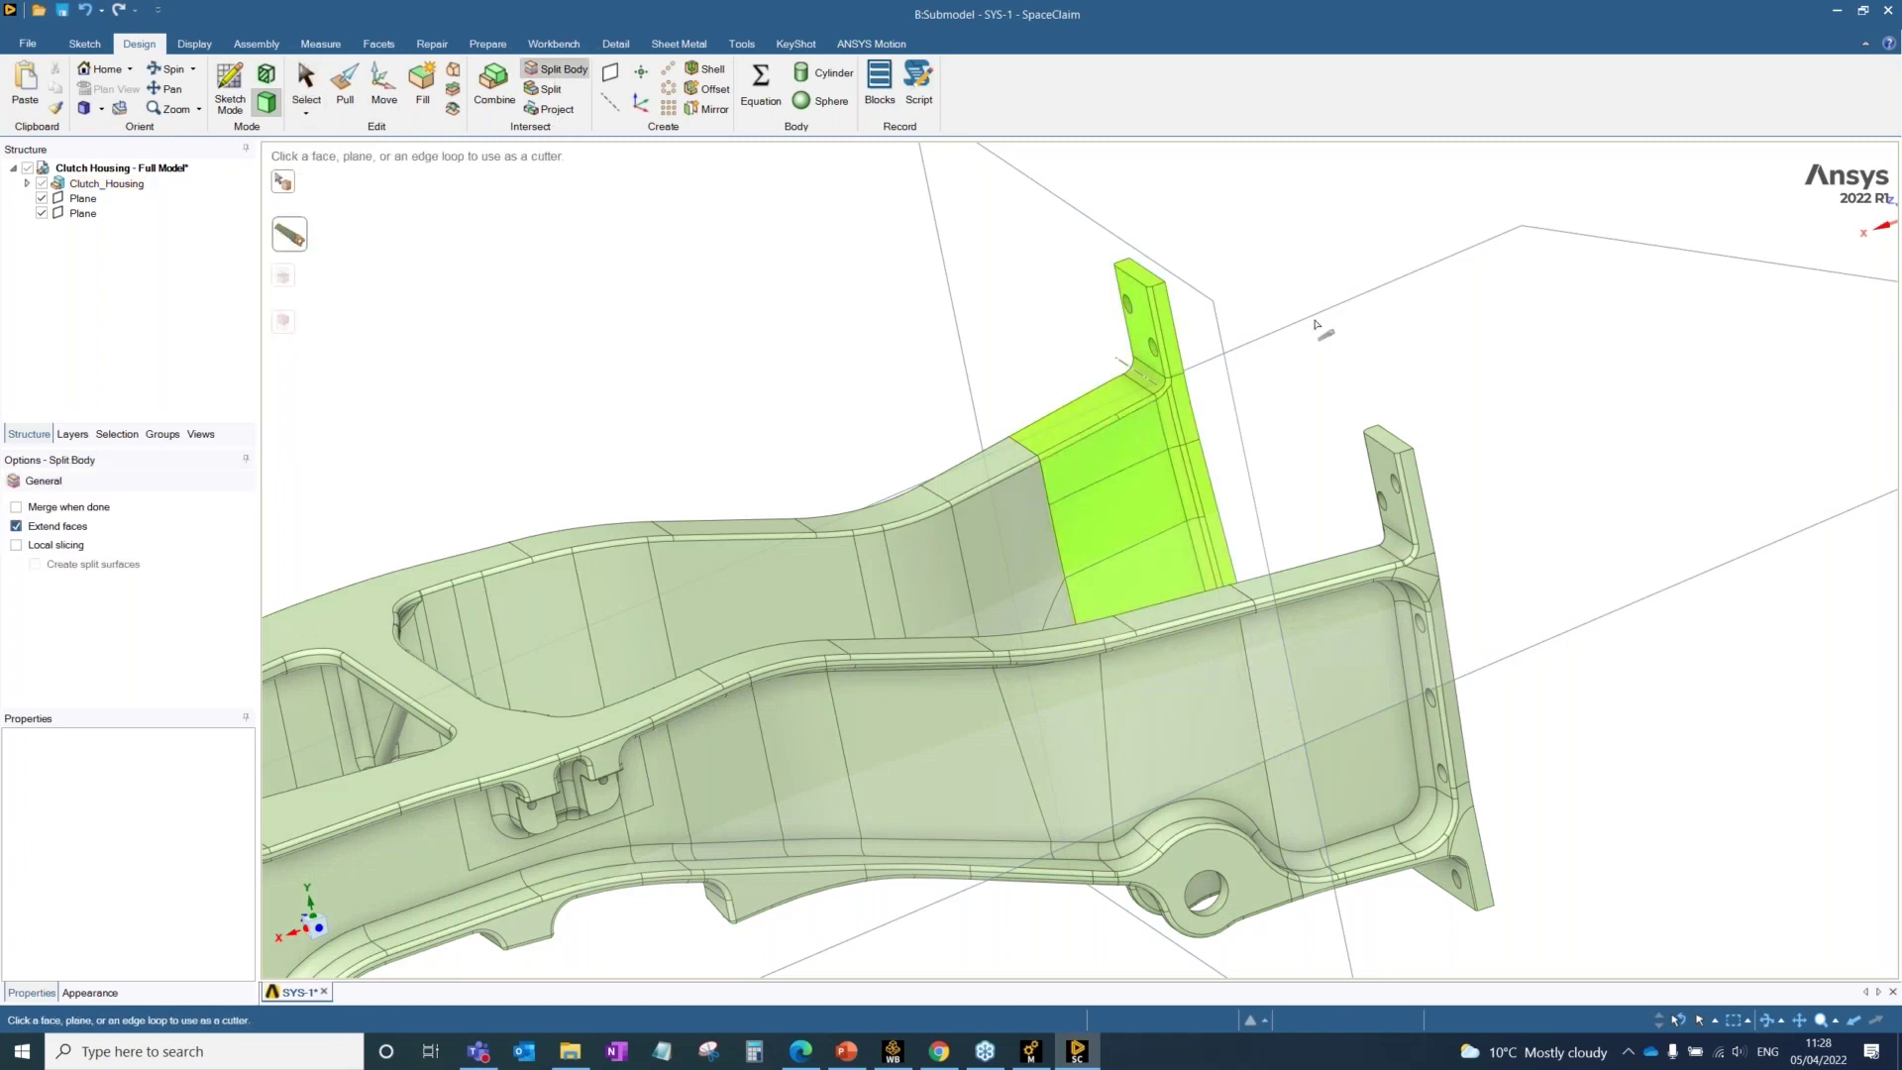
click(1328, 336)
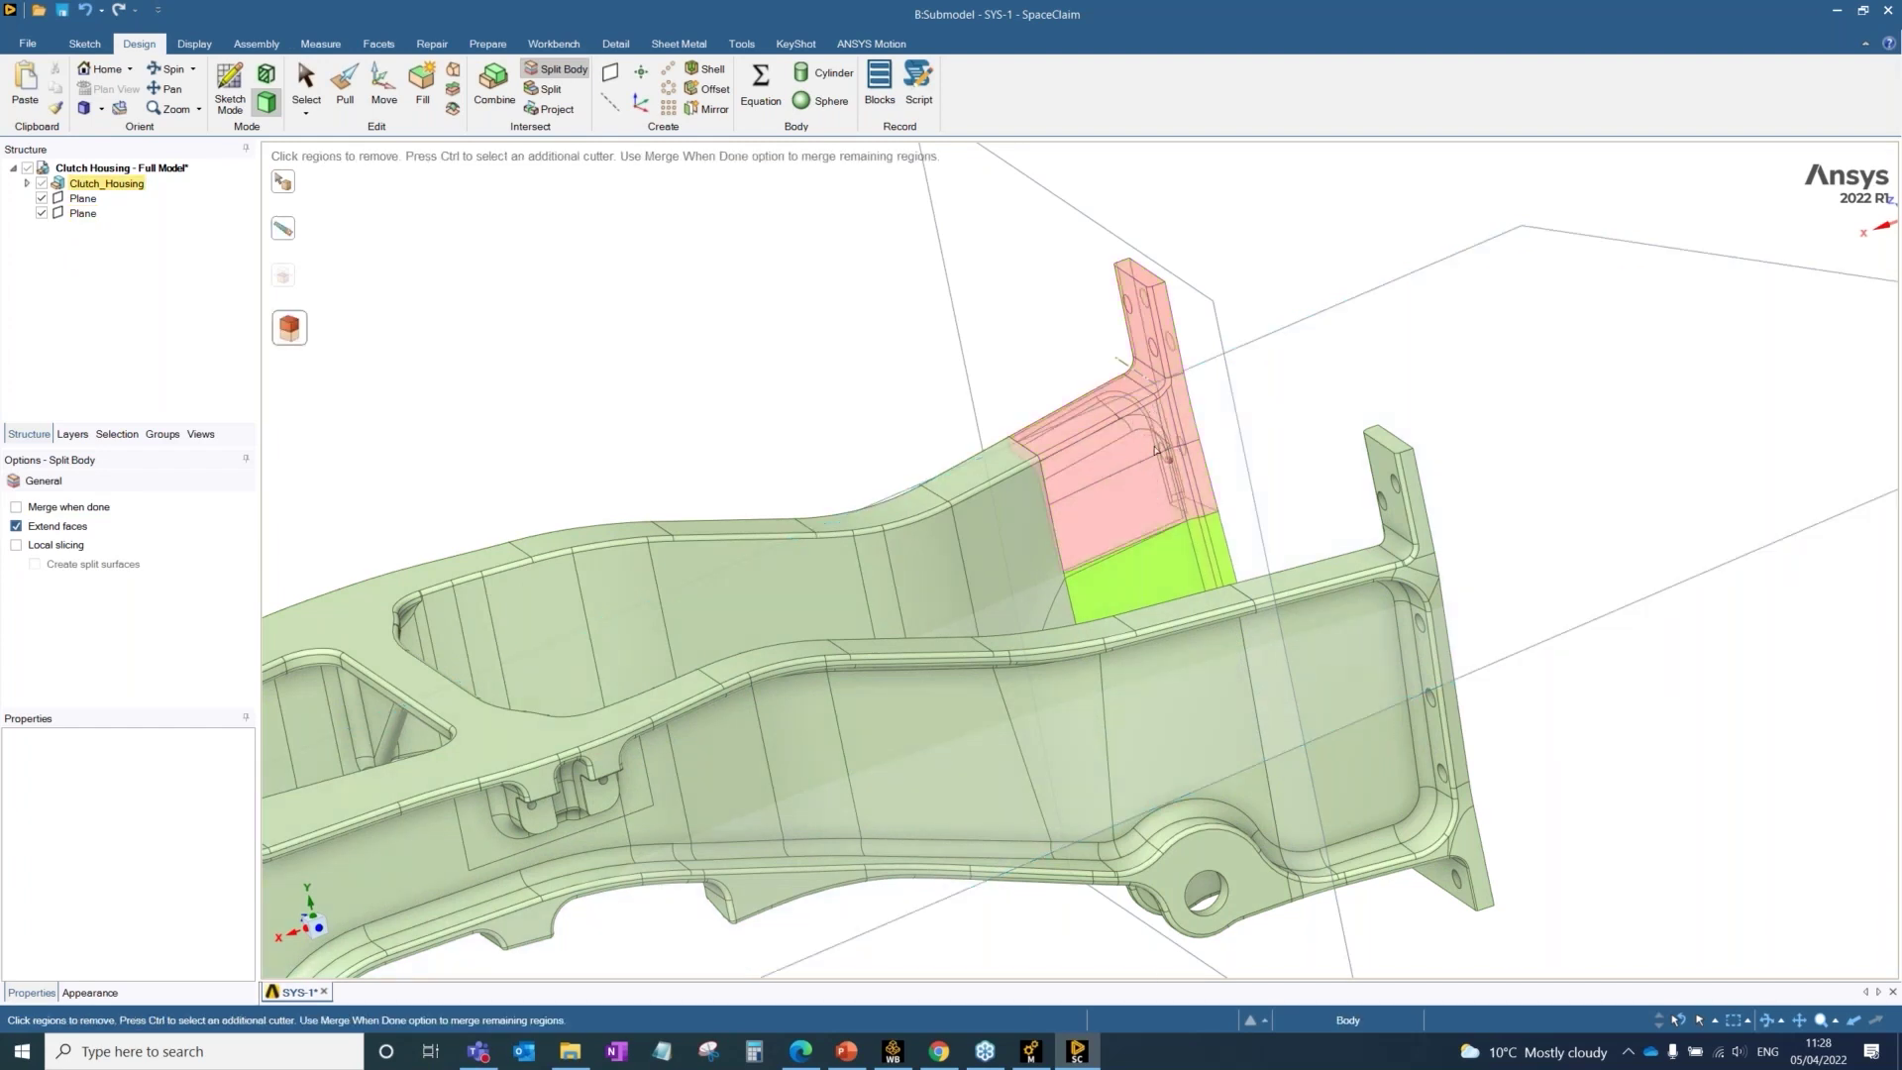
click(1166, 456)
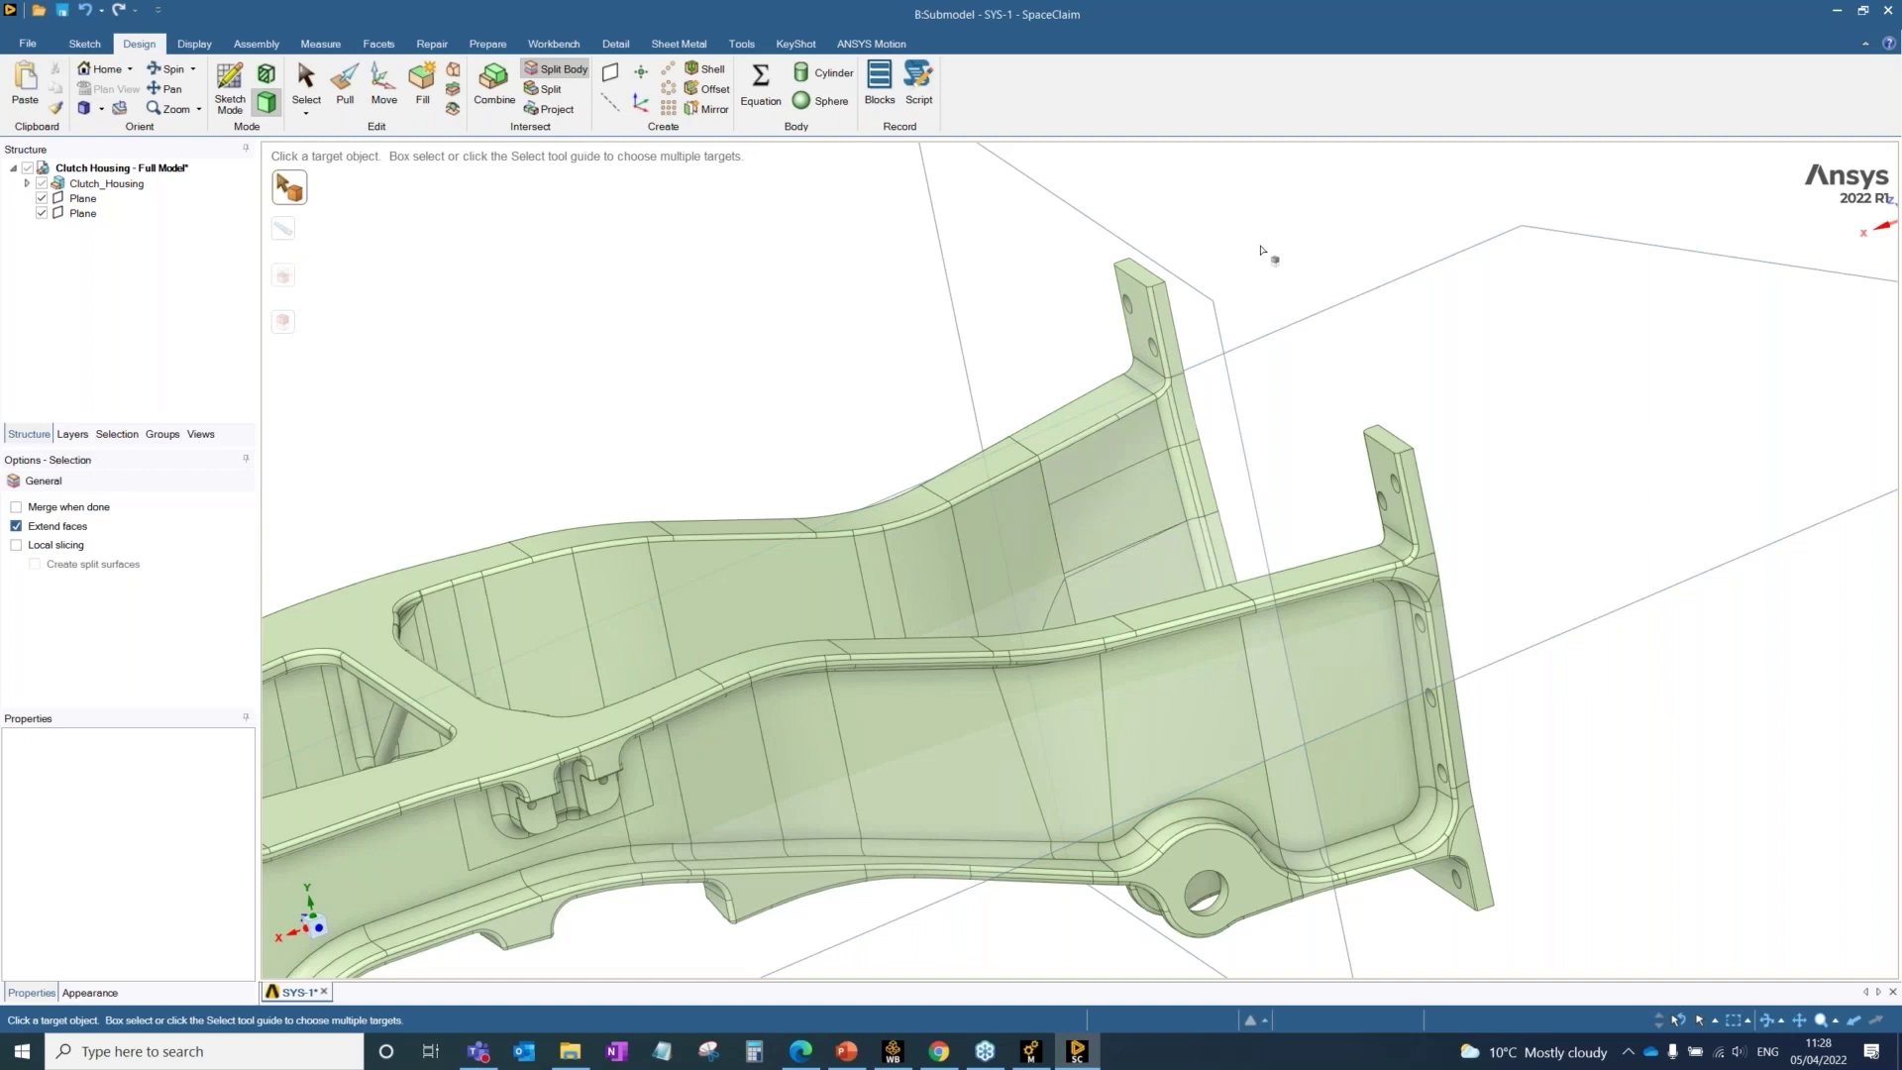
key(Escape)
Step: Show all bodies again and hide only the upper flange piece cut from the far arm
middle_drag(1068, 365, 1107, 435)
click(1107, 436)
right_click(1107, 436)
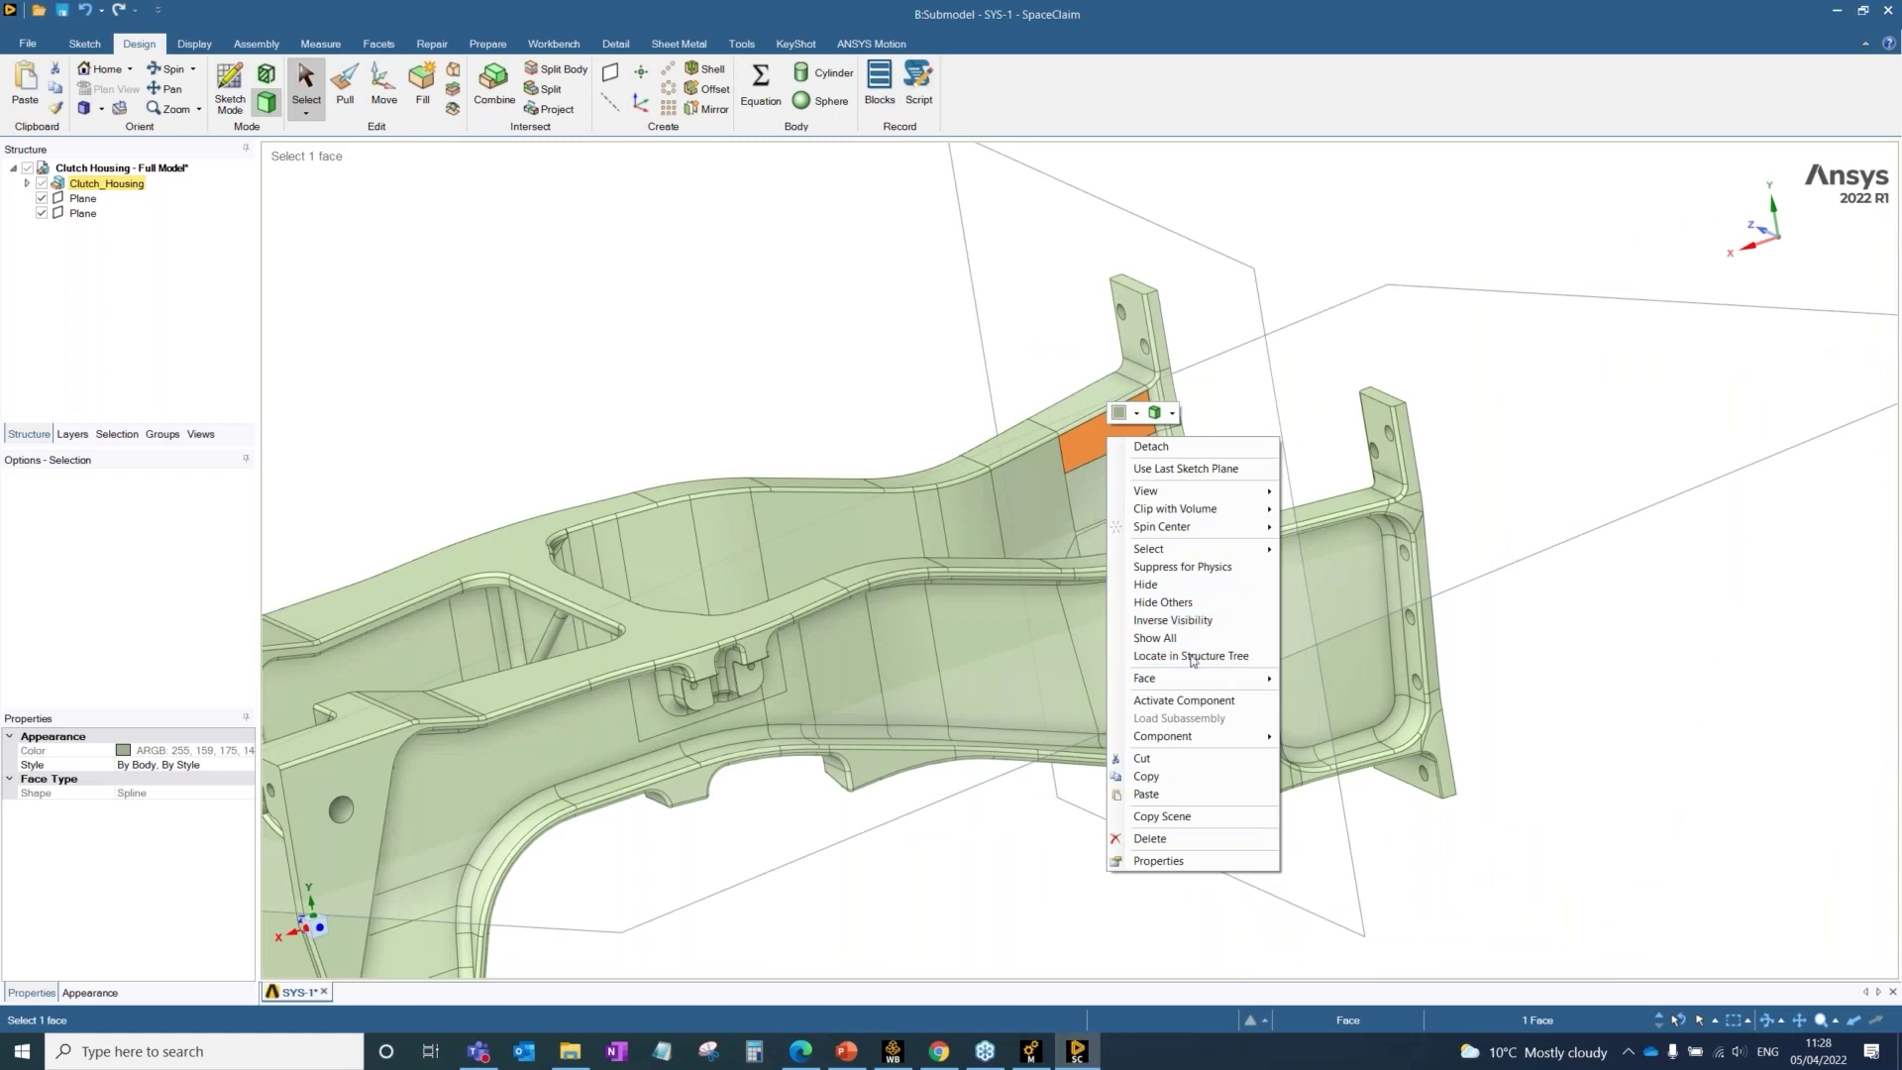
click(1159, 638)
click(1041, 414)
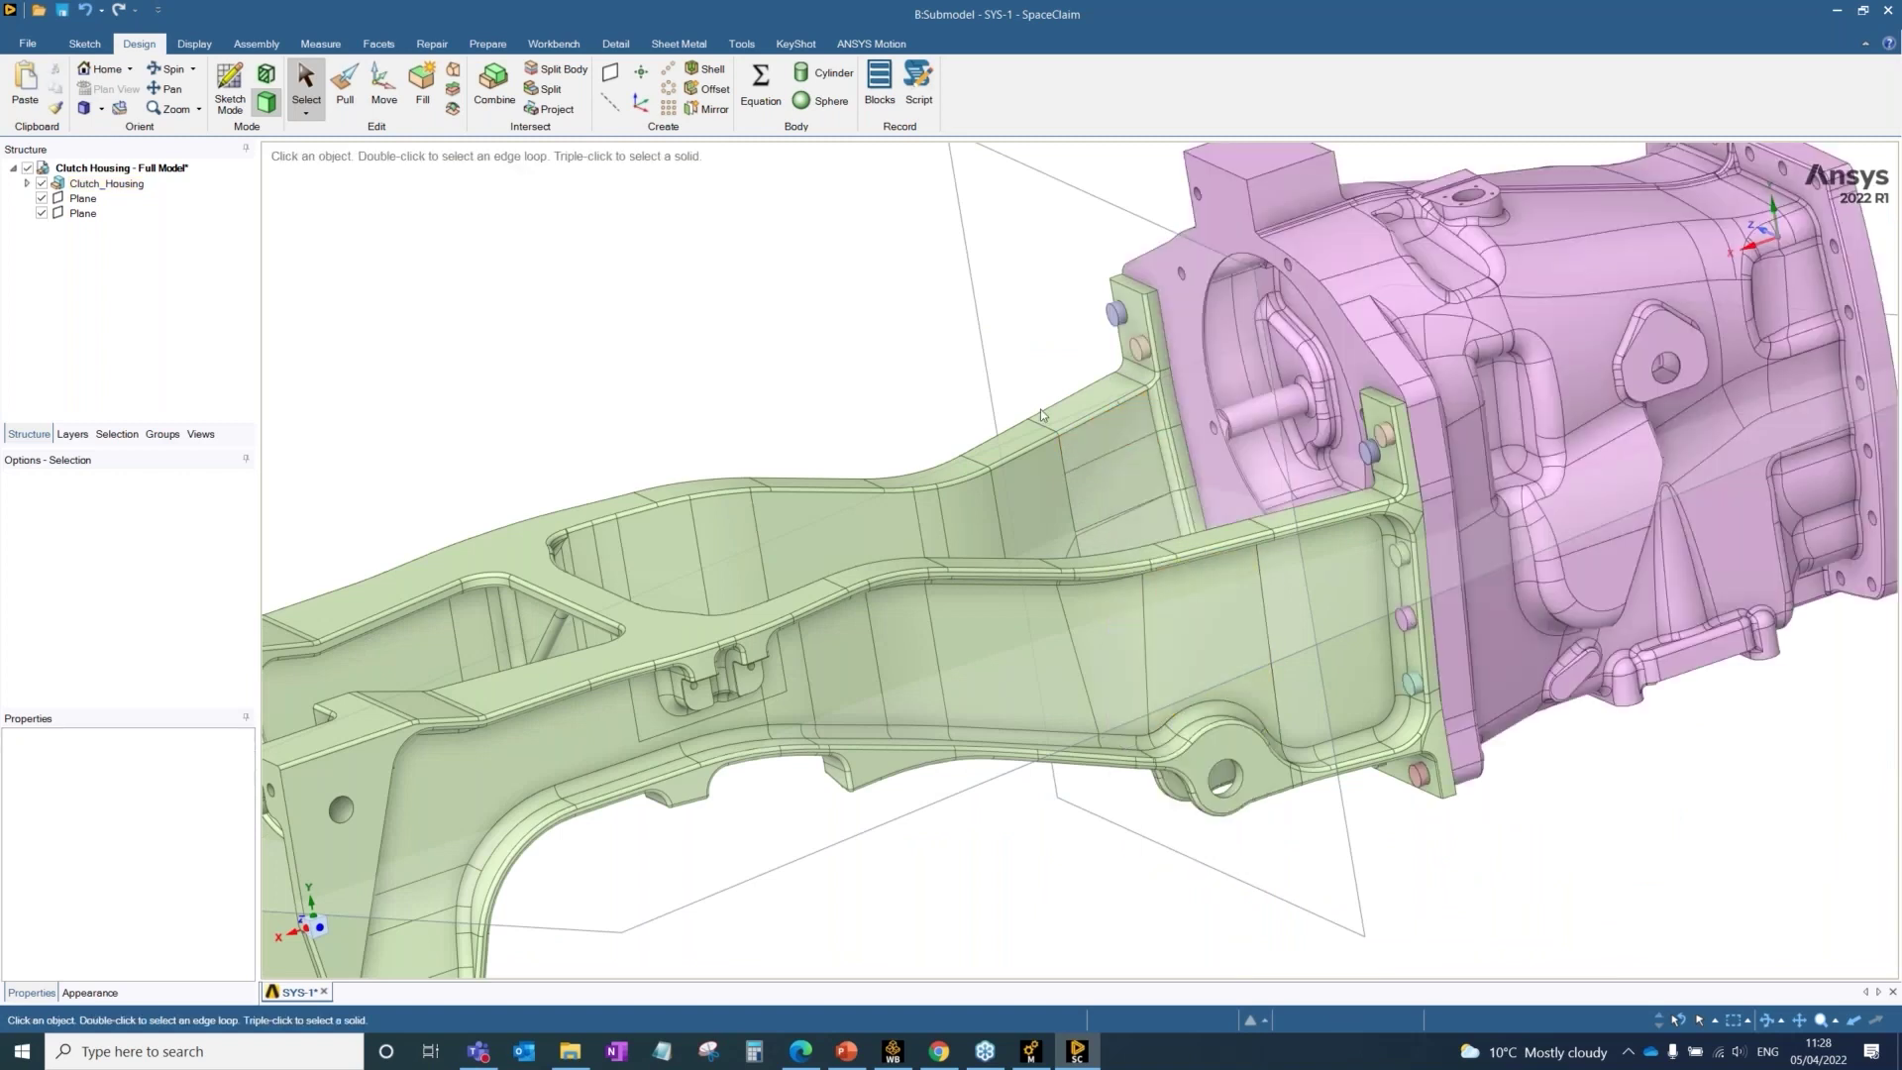
click(1099, 436)
right_click(1127, 436)
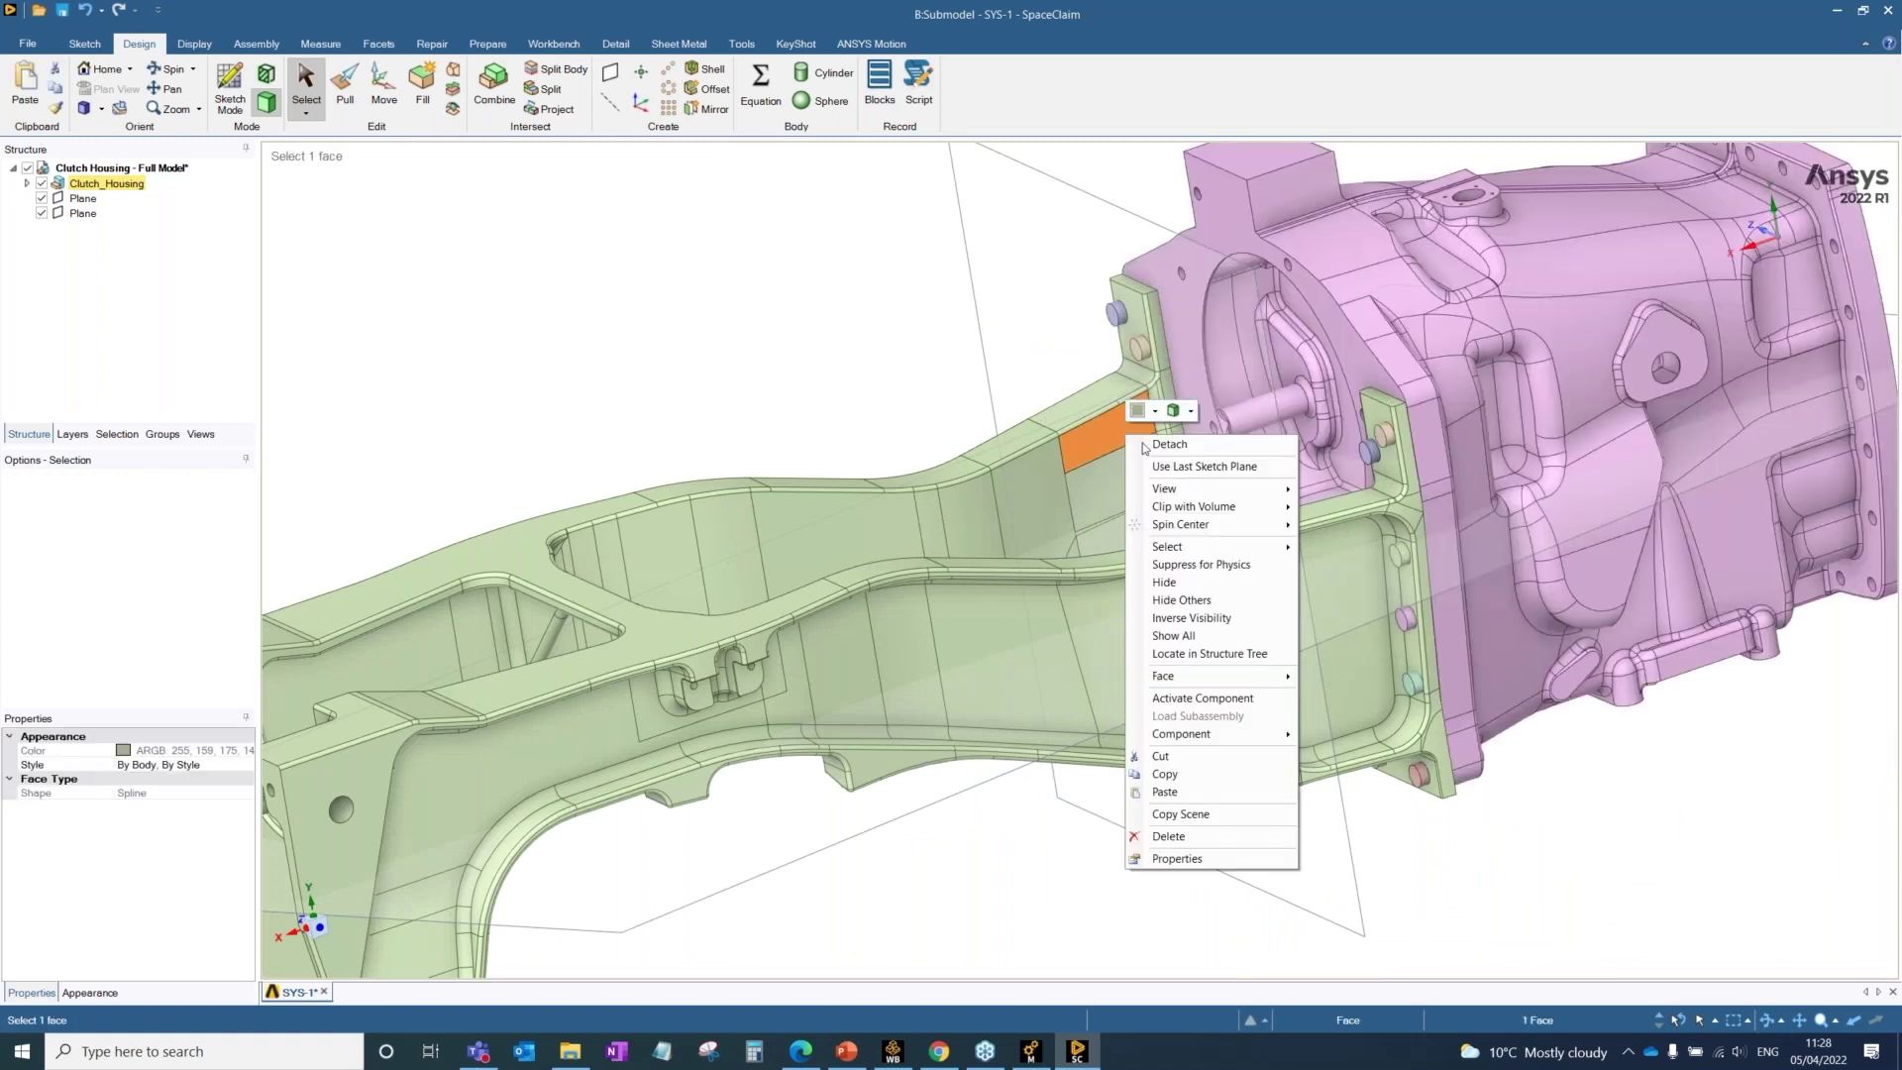
click(1193, 589)
Step: Suppress all the remaining visible bodies for physics, and invert the visibility to show only the cut flange piece
scroll(1193, 588, up, 3)
scroll(1205, 570, down, 8)
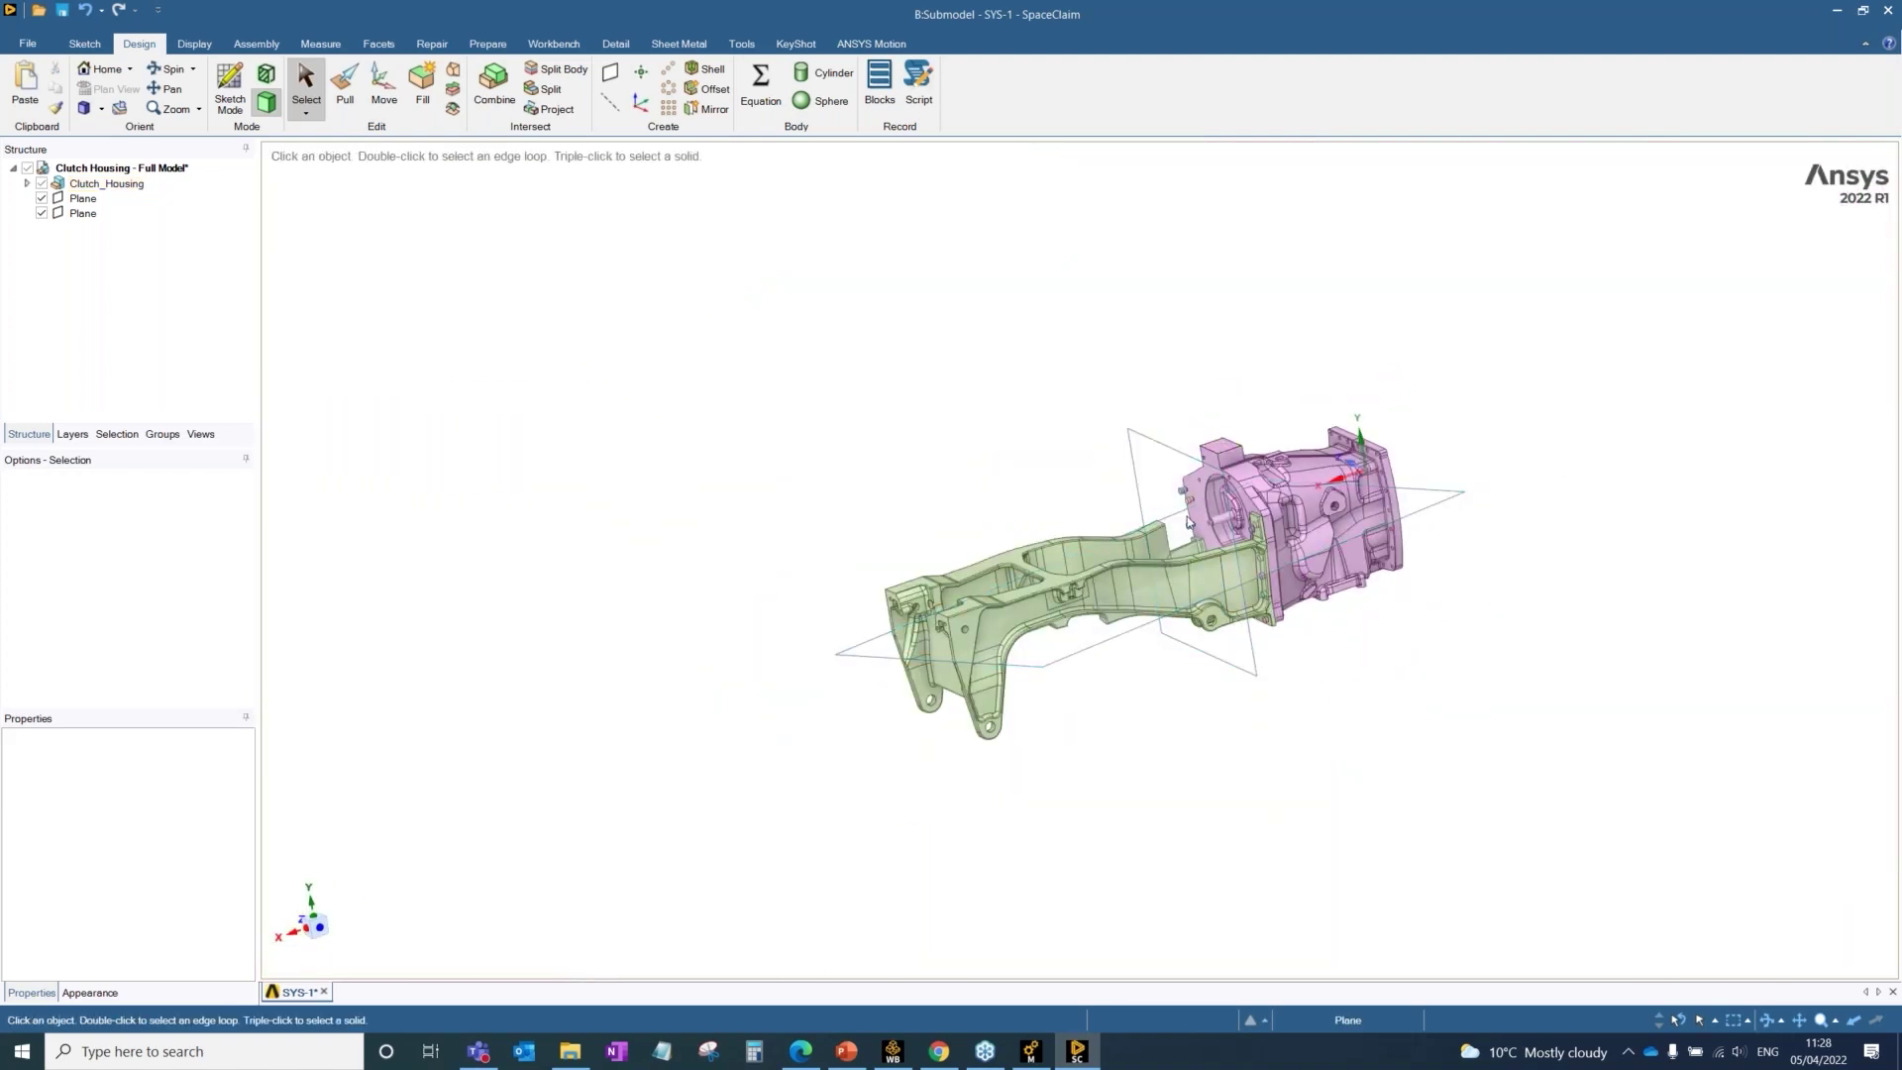
drag(809, 368, 1486, 787)
right_click(1449, 628)
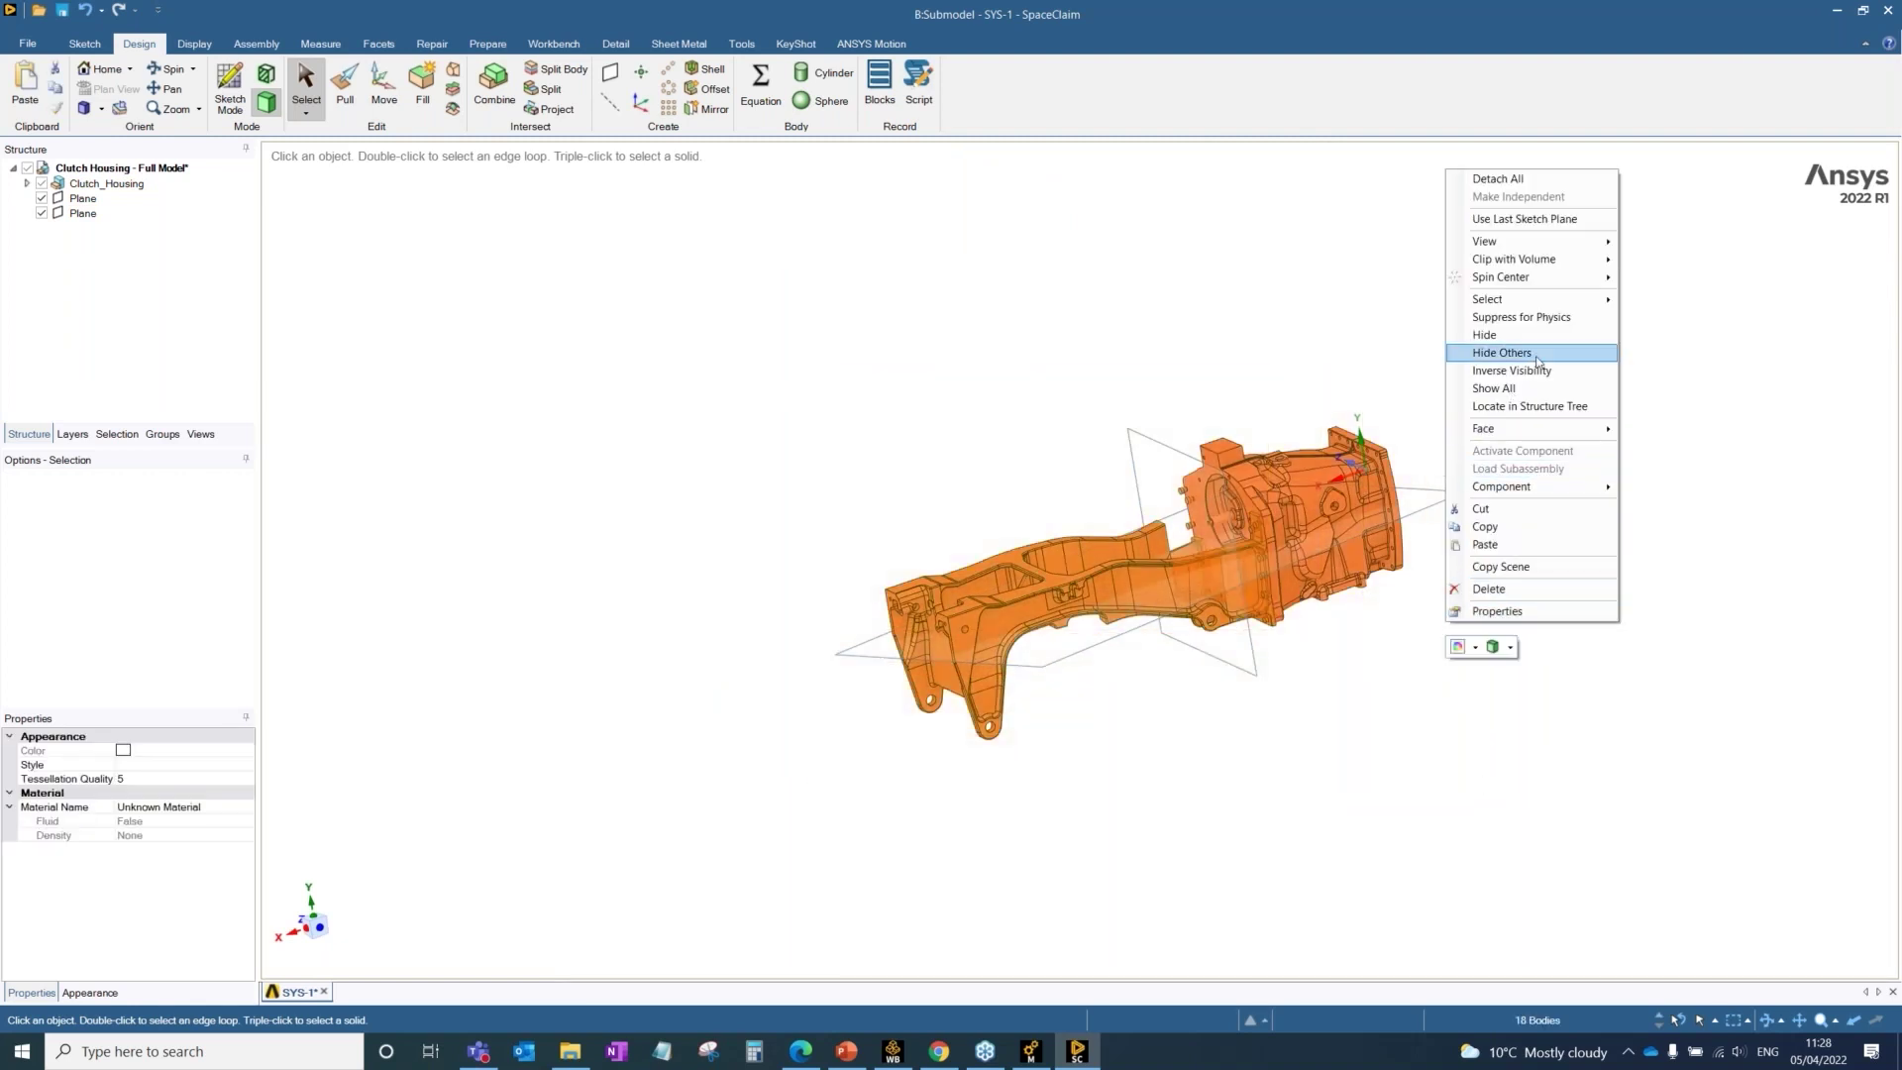
click(1526, 317)
right_click(1281, 386)
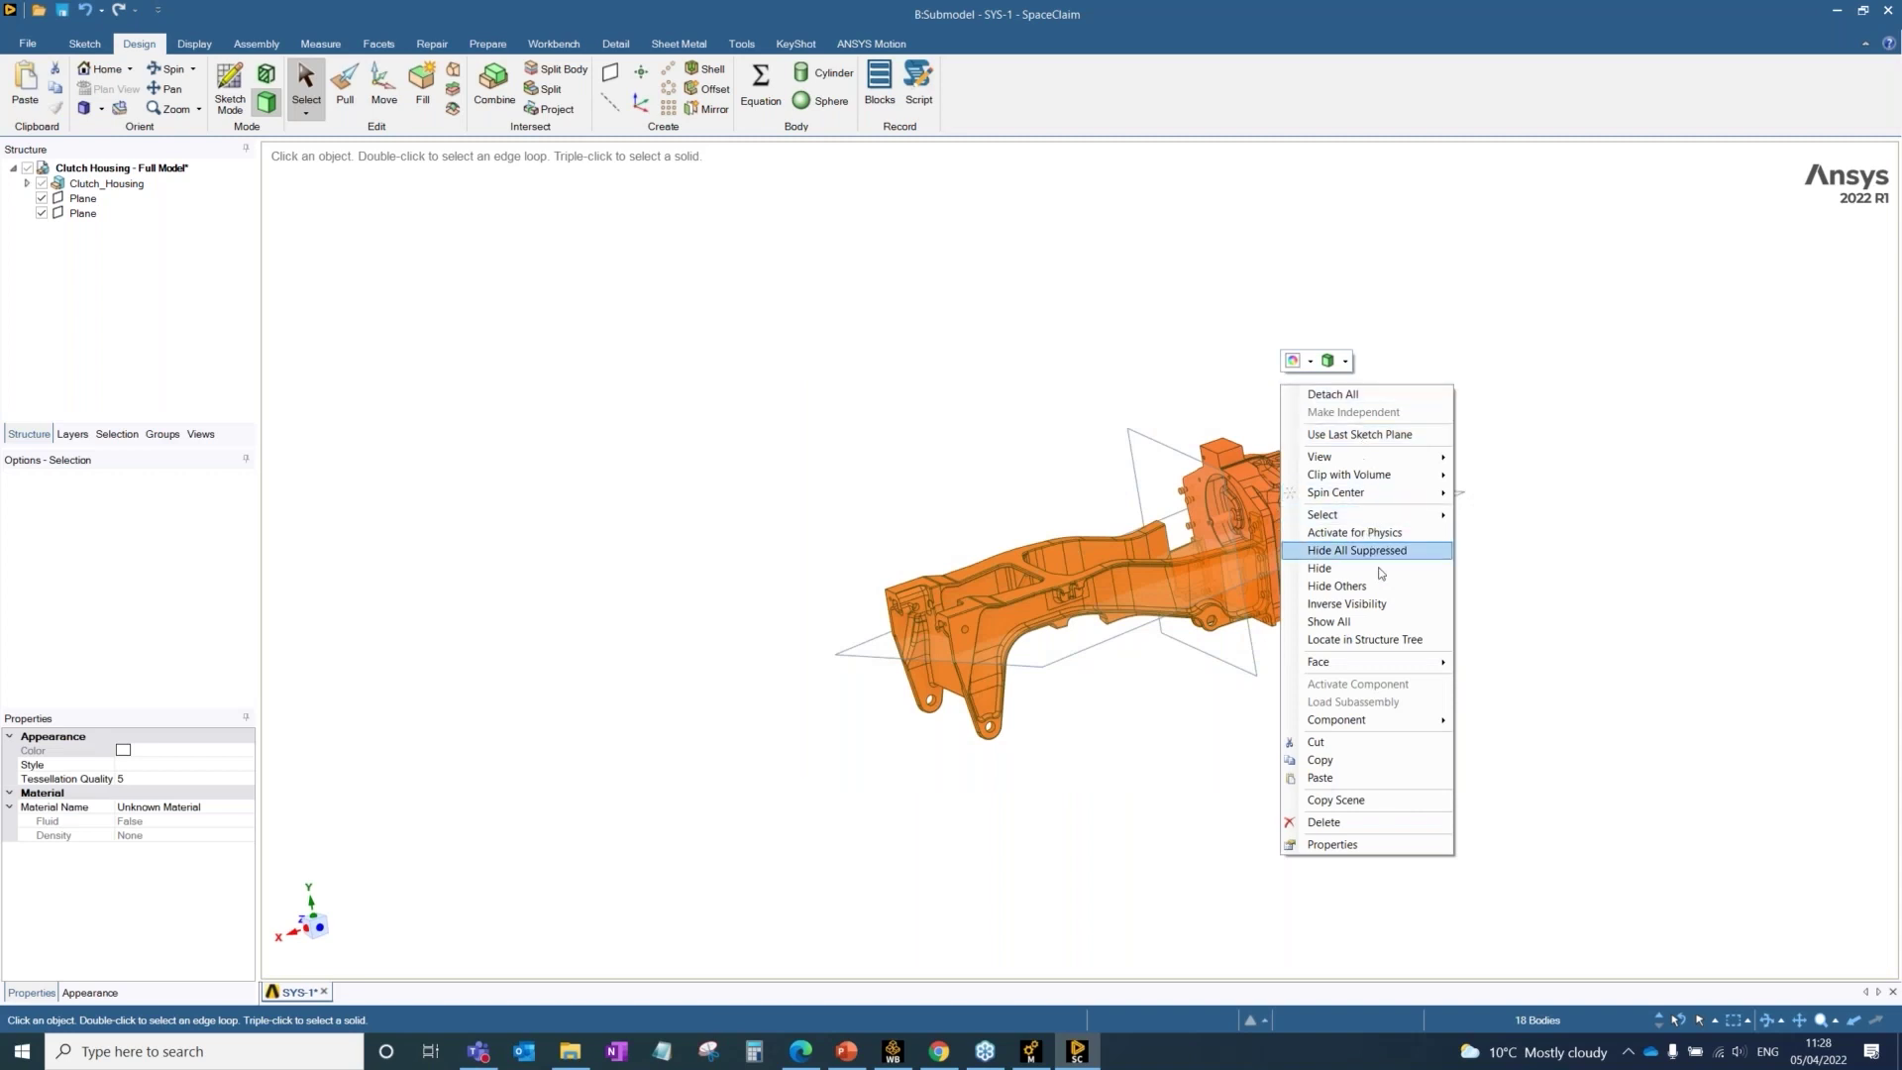
click(1378, 604)
scroll(1207, 512, up, 2)
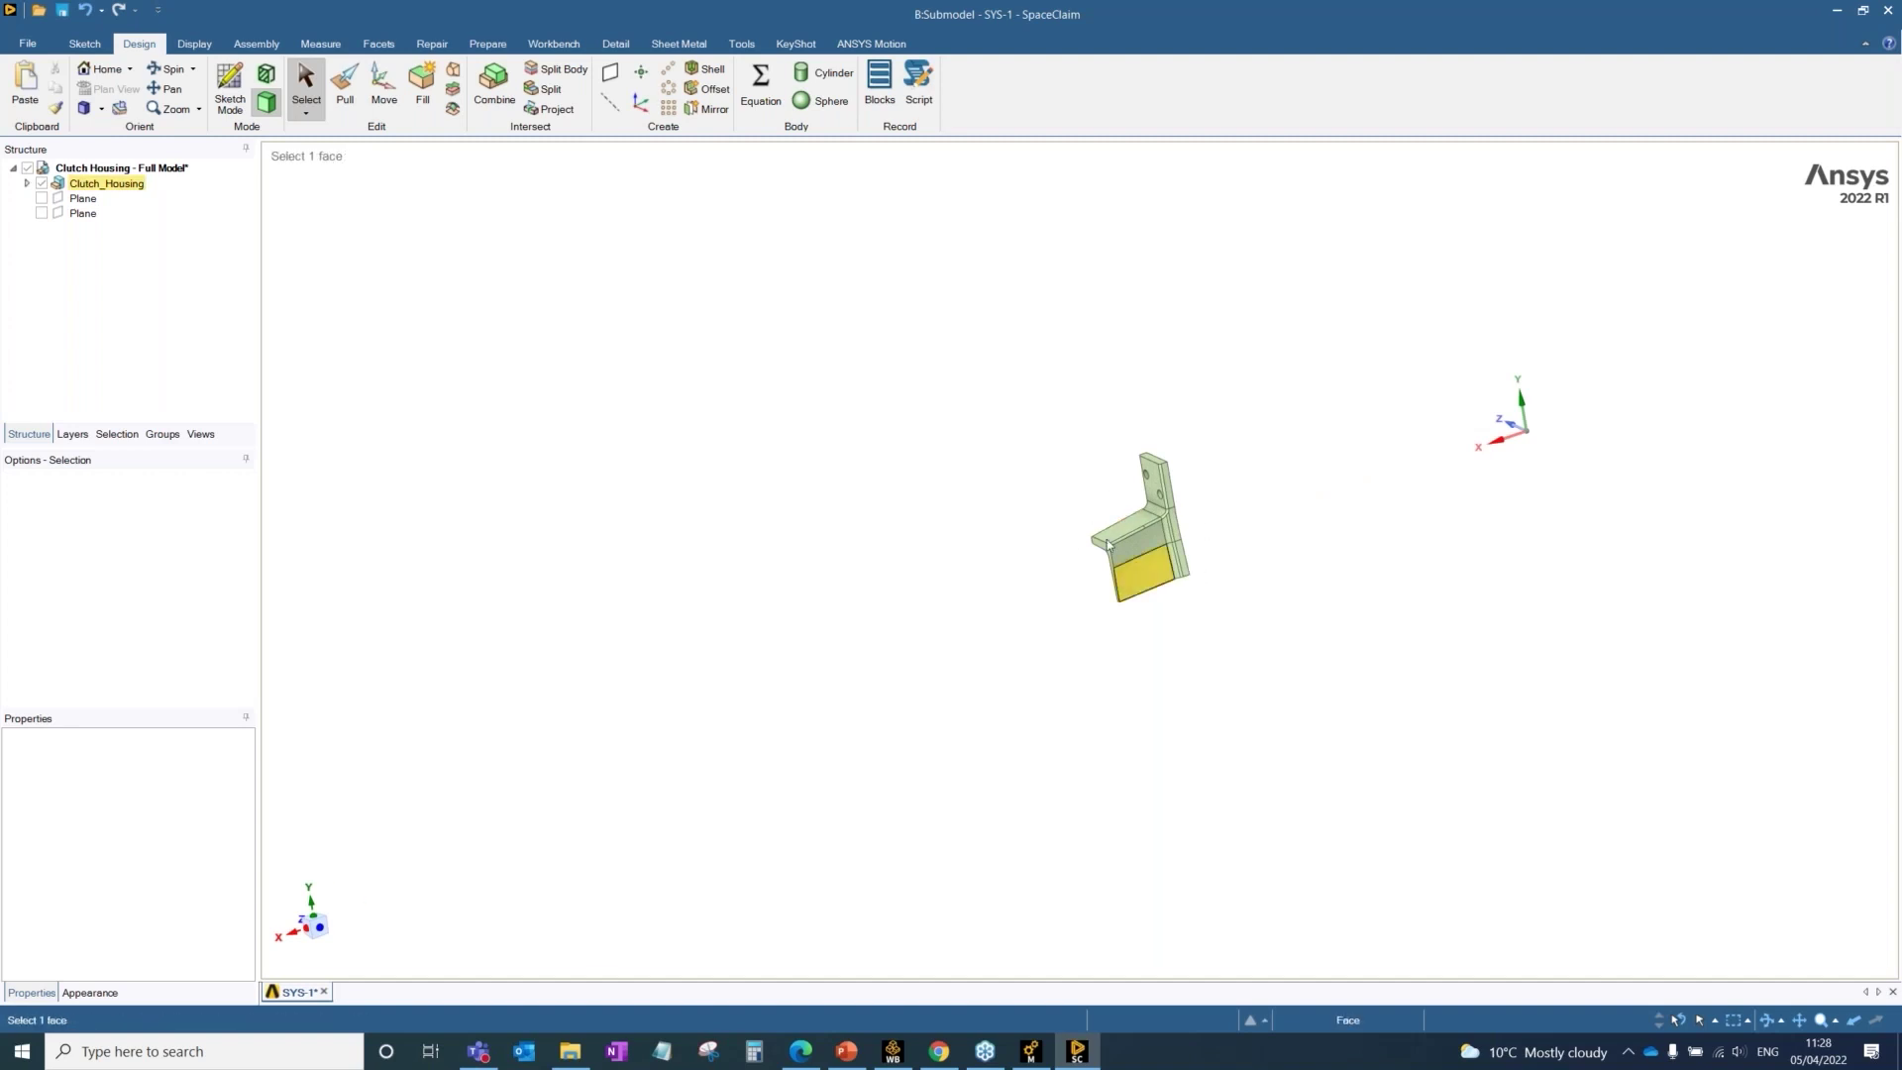
Step: Close the geometry editor, open the Submodel system's model in Mechanical and review its solid body's details
click(1892, 12)
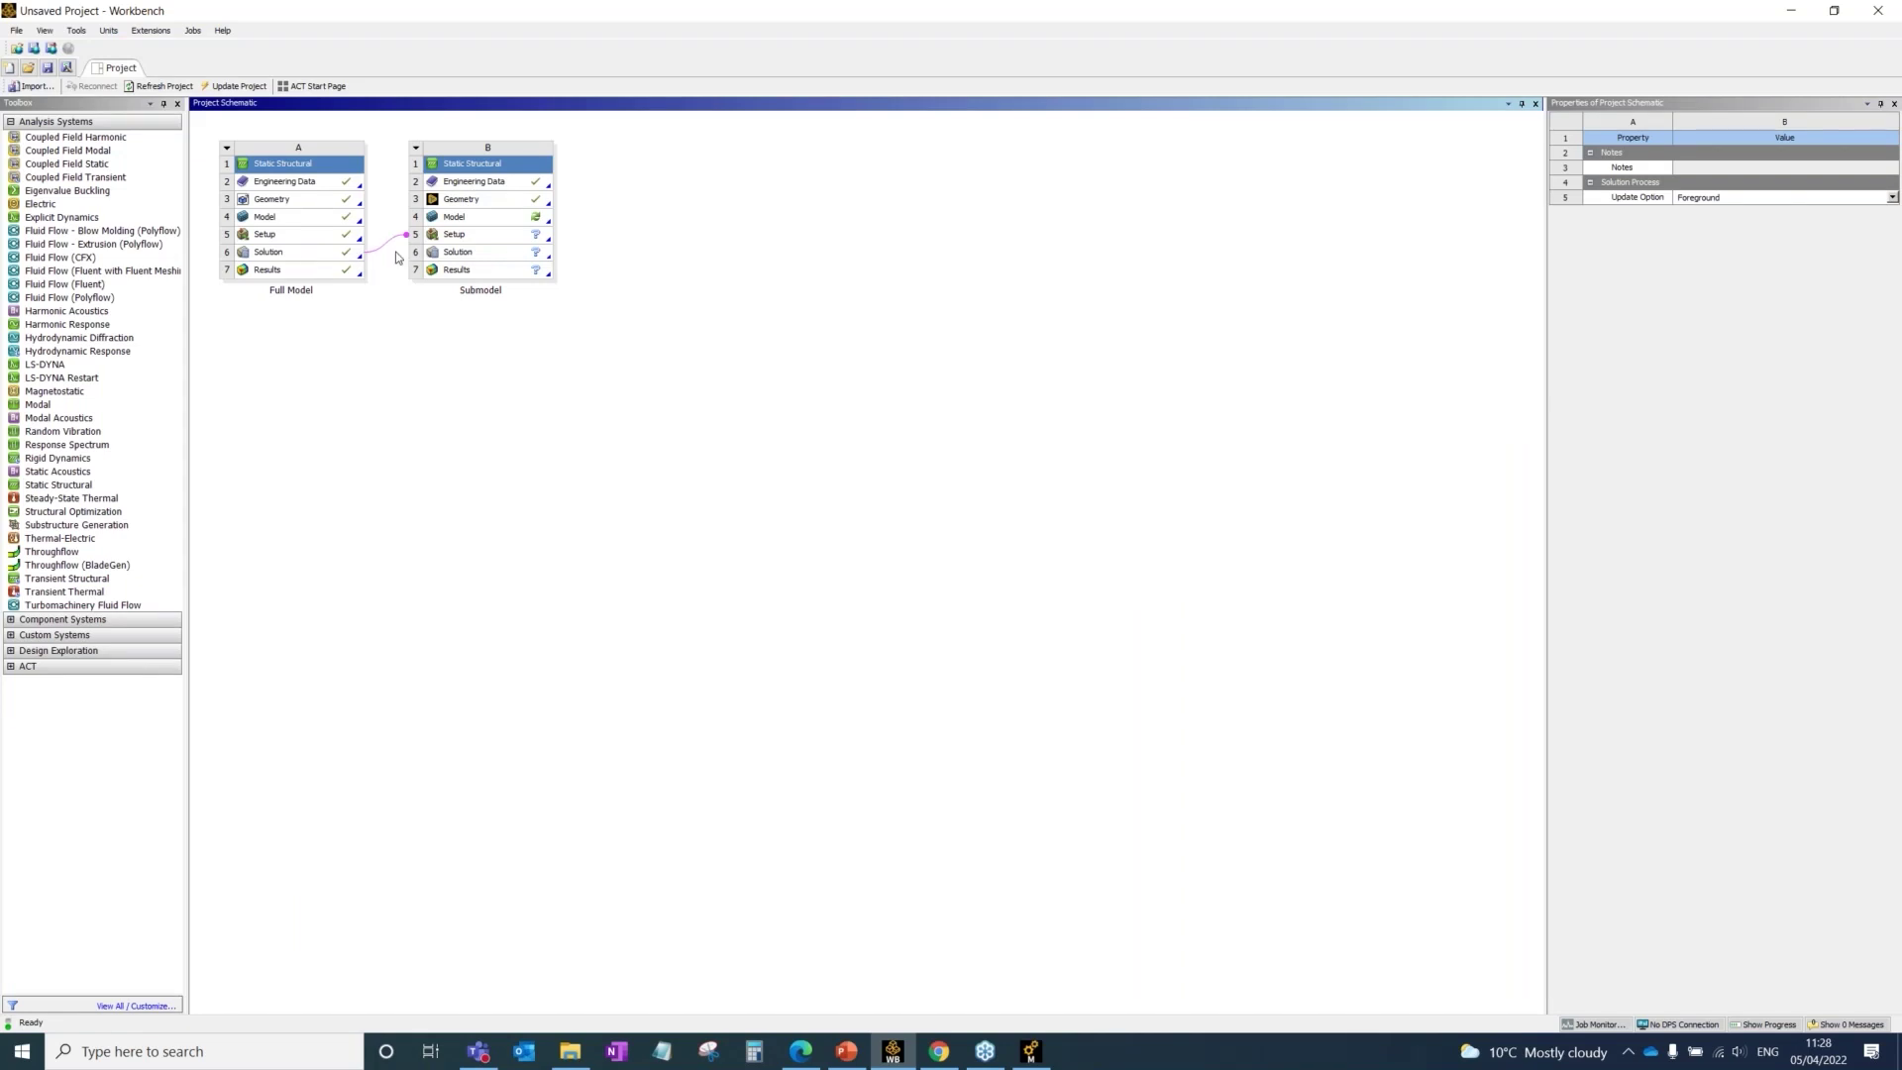
double_click(459, 218)
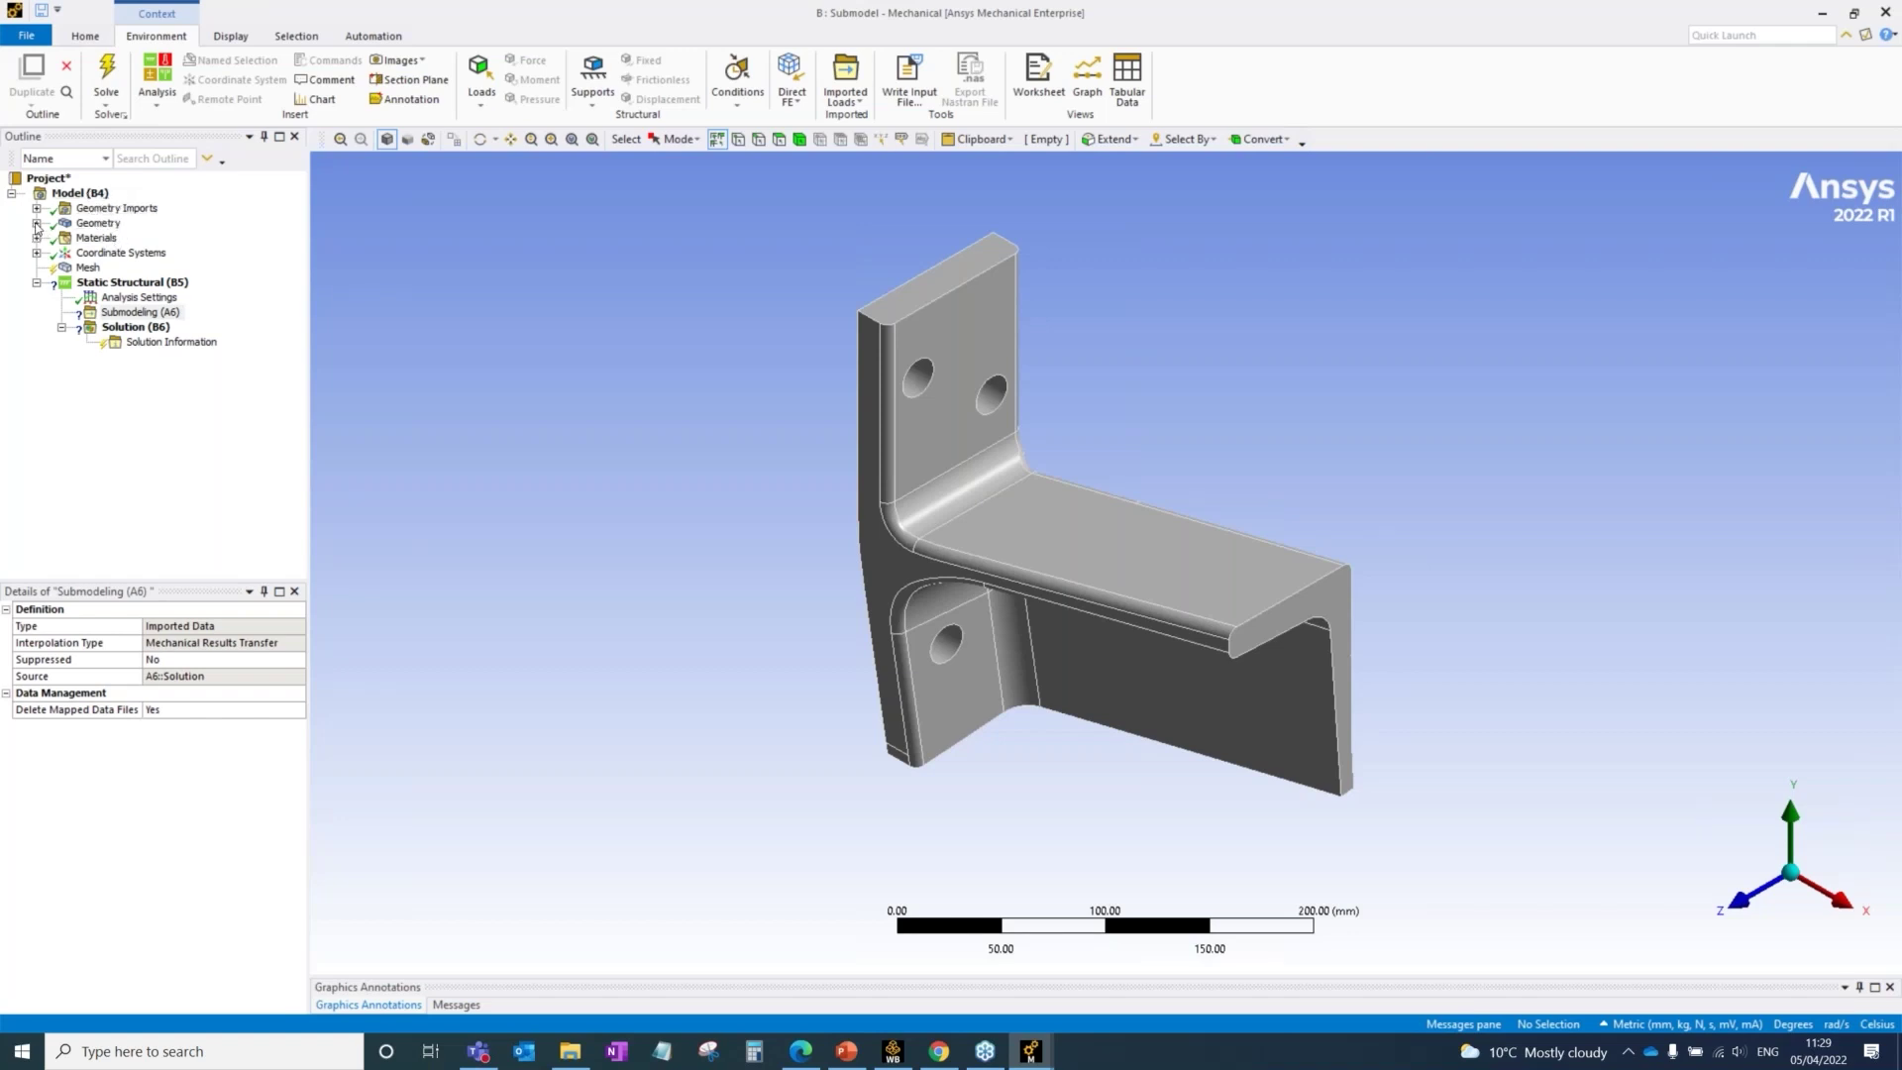
click(37, 223)
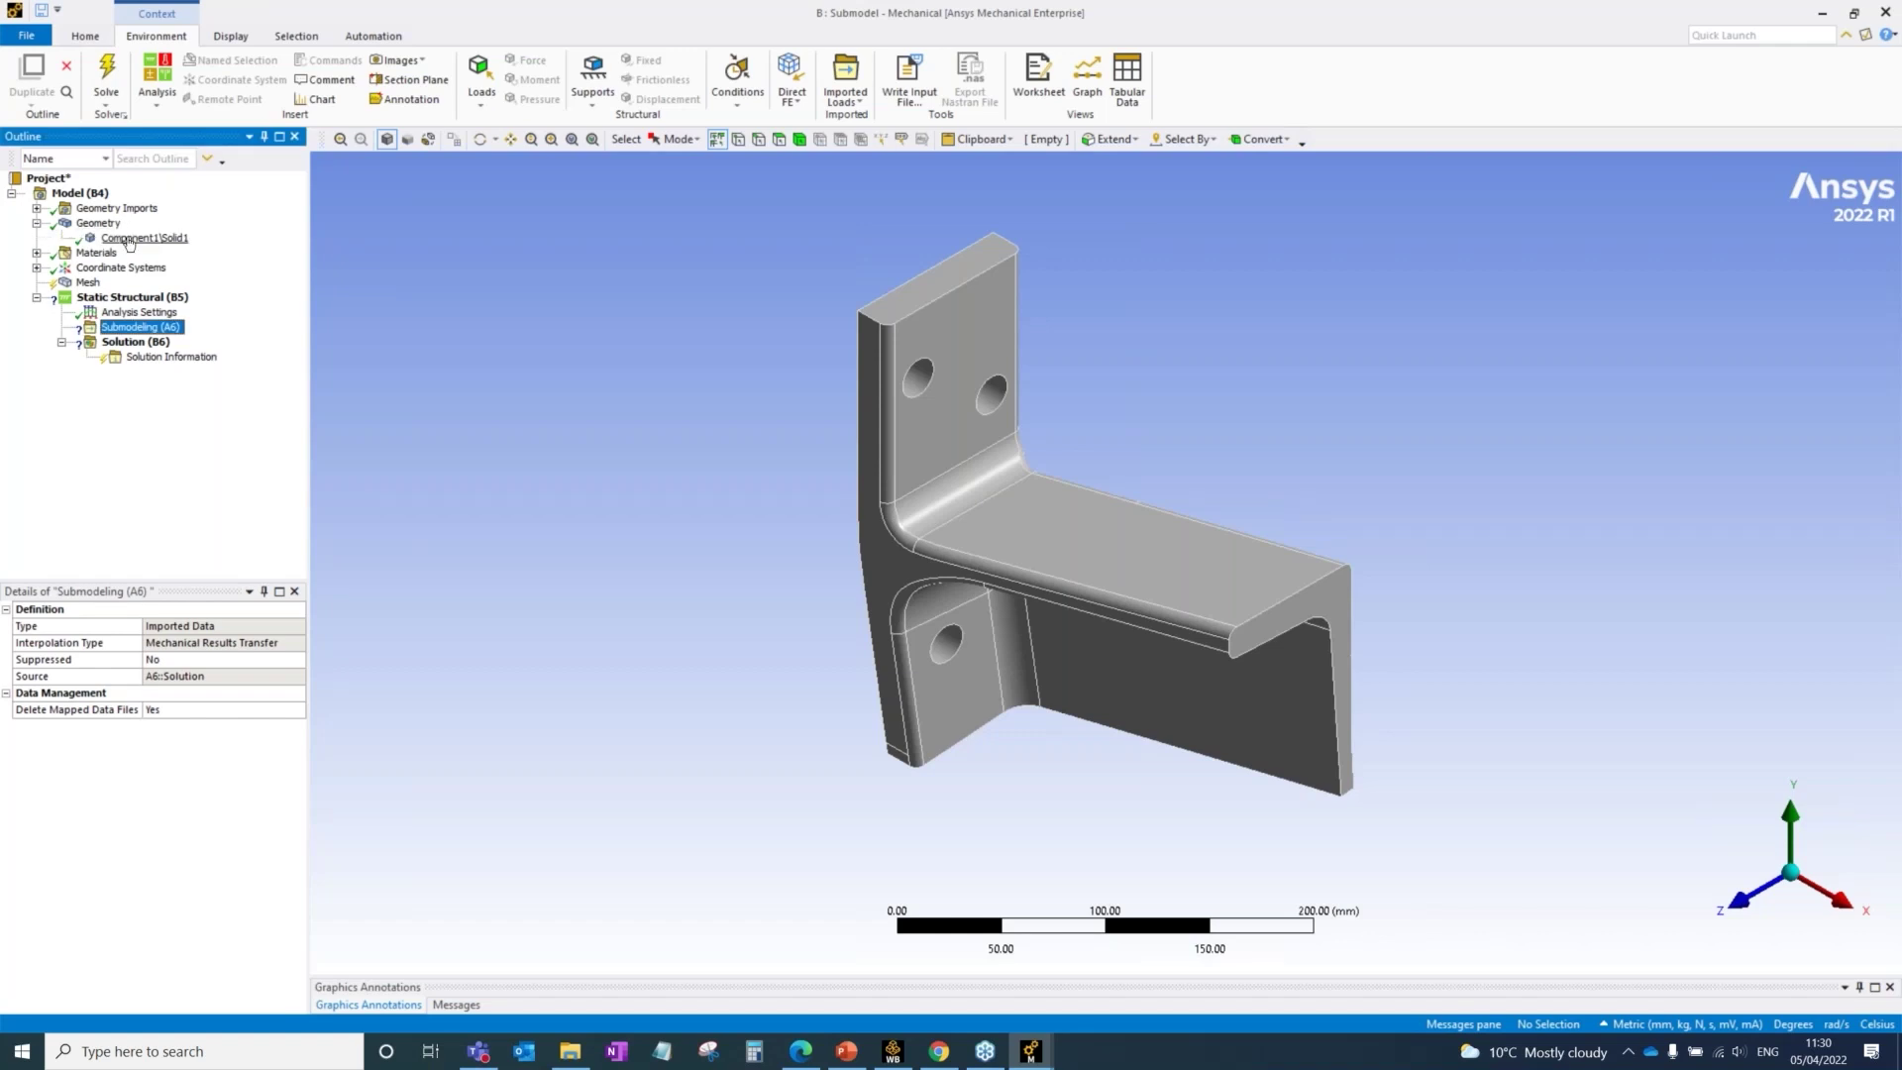
click(144, 238)
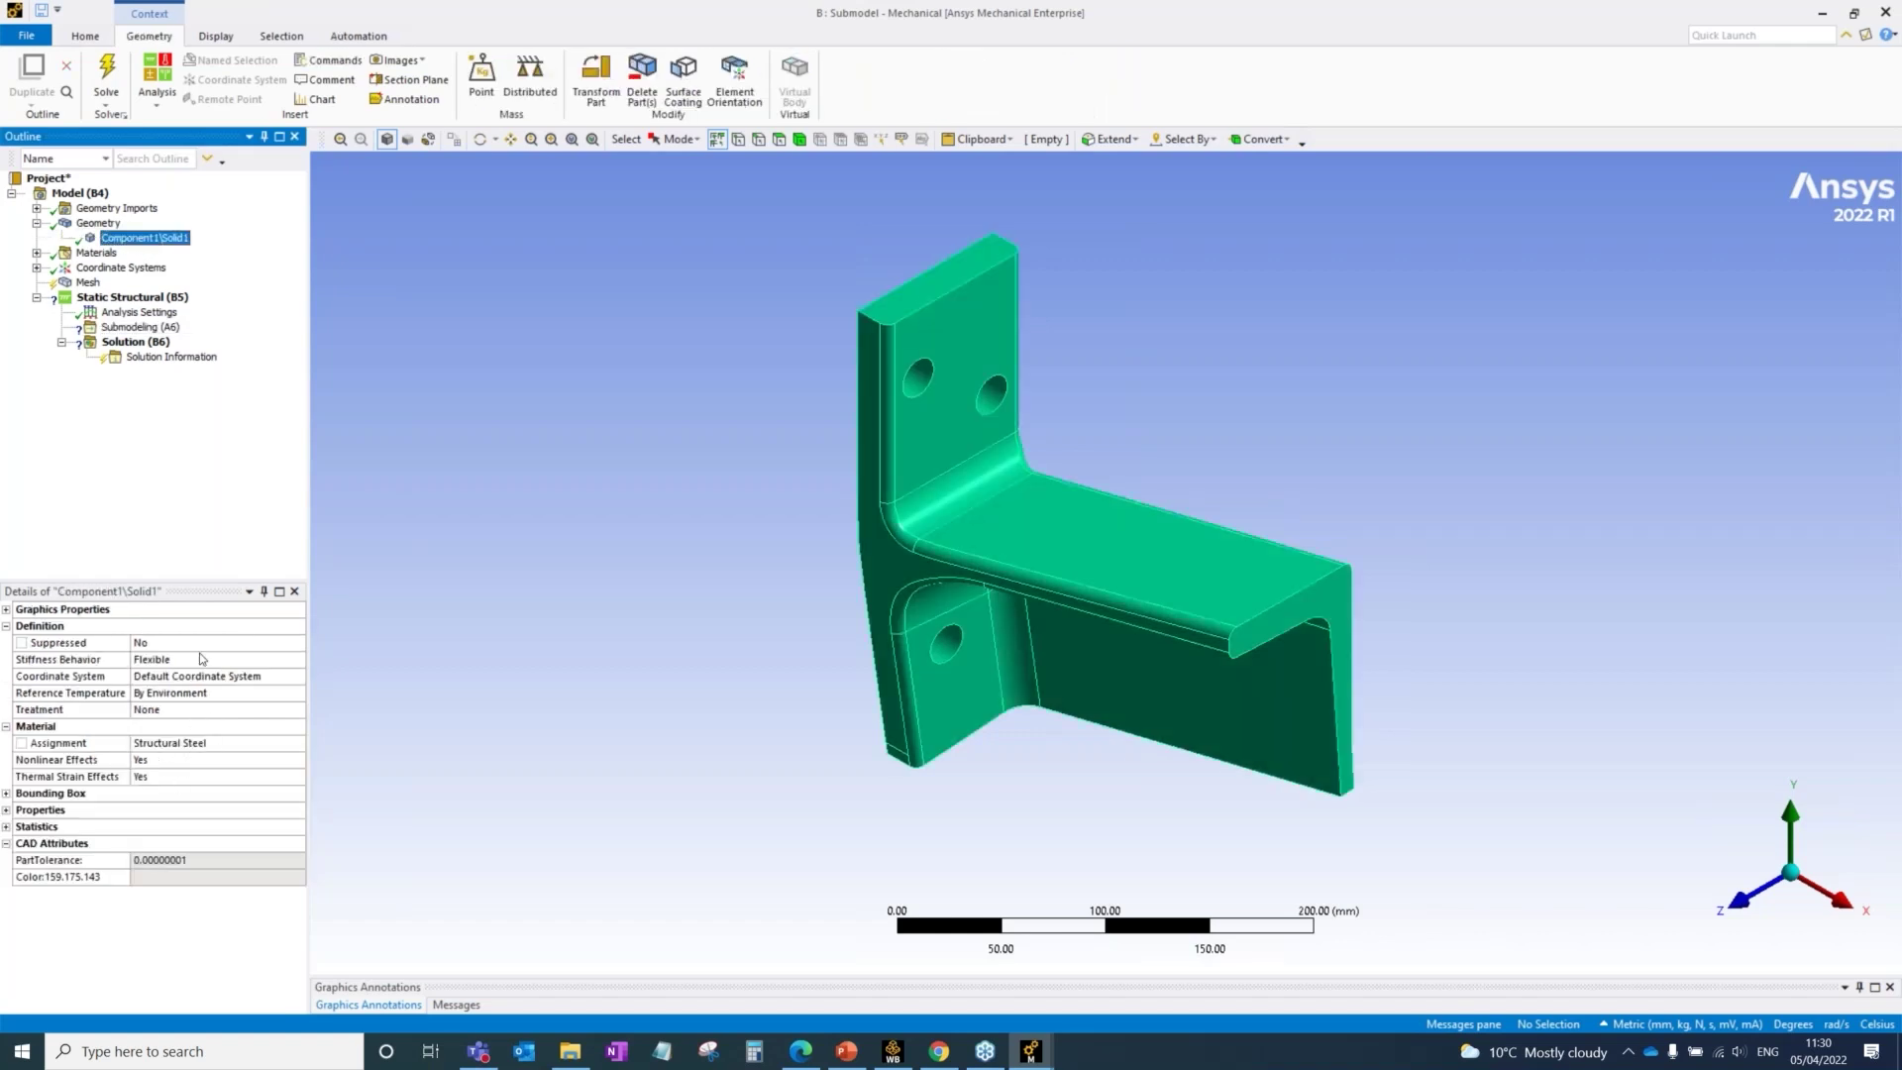
click(36, 223)
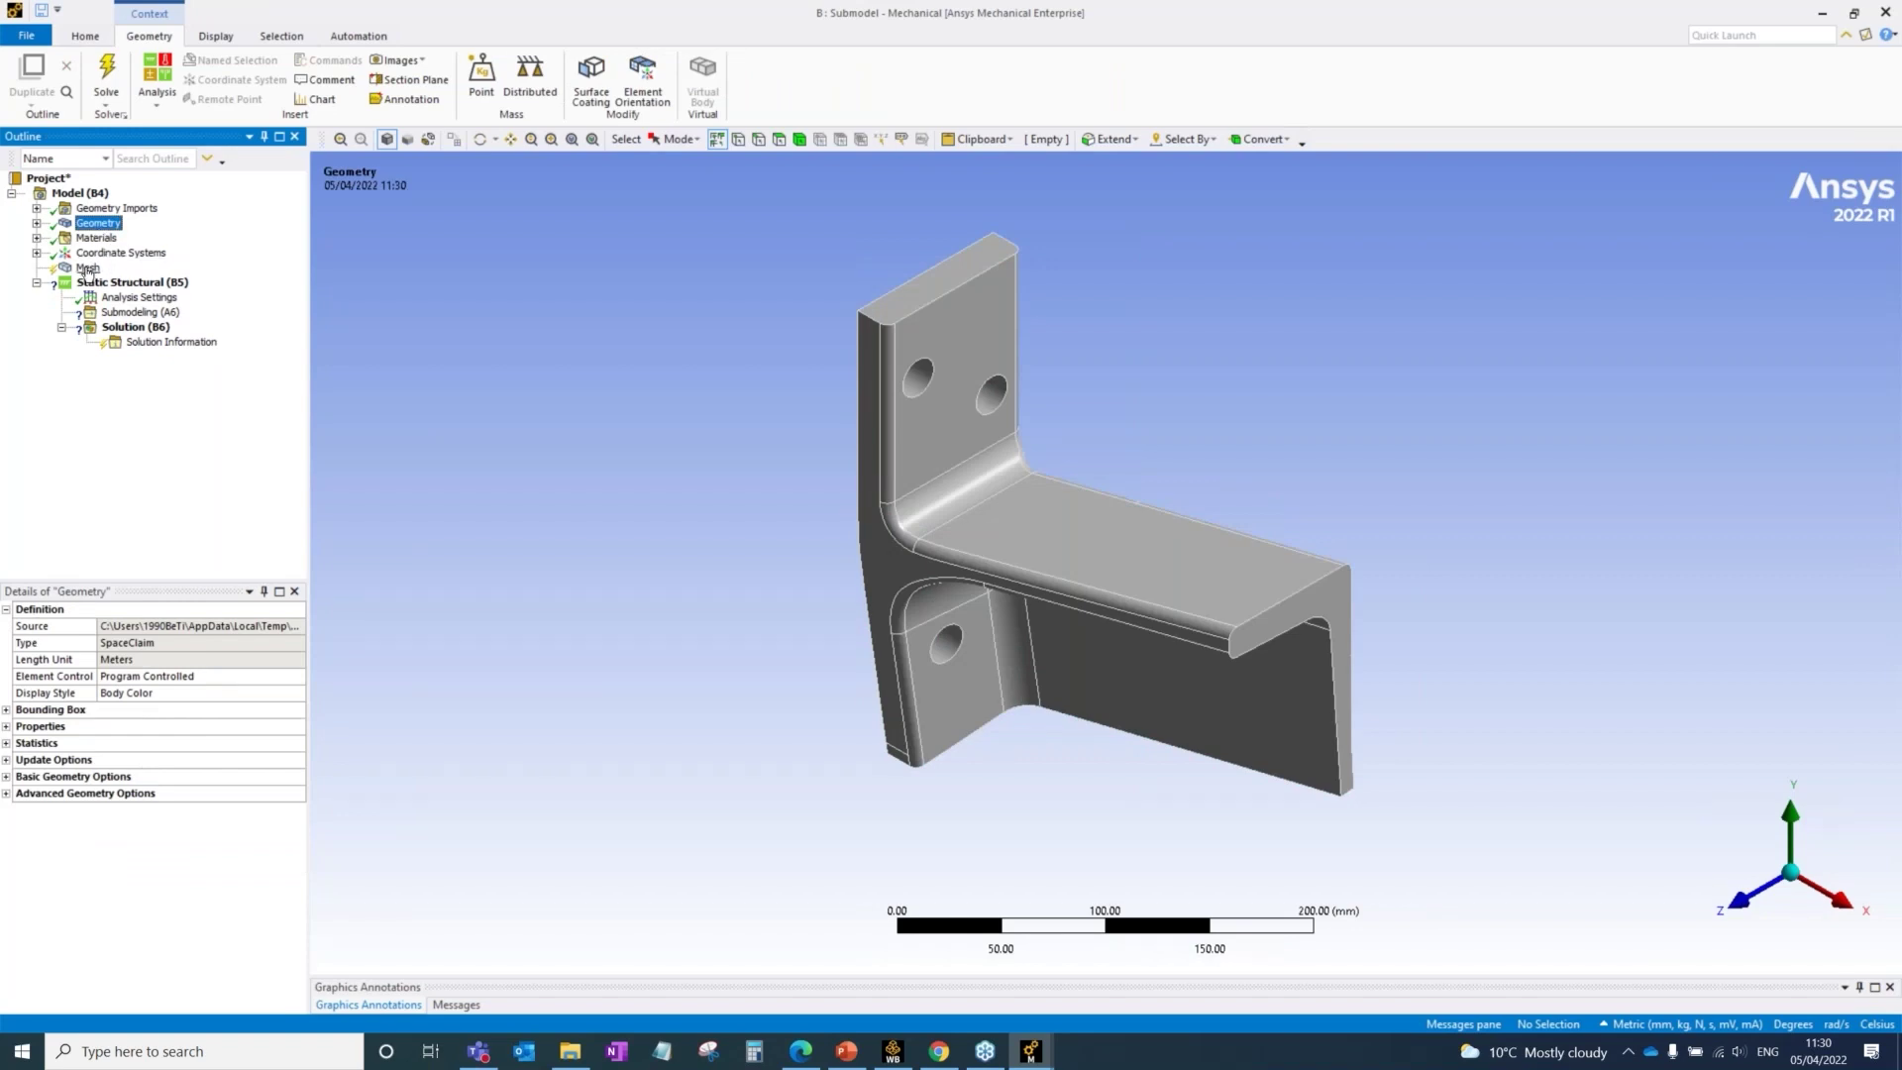
Step: Set the global mesh element size to 2 mm and generate the submodel's mesh
click(87, 268)
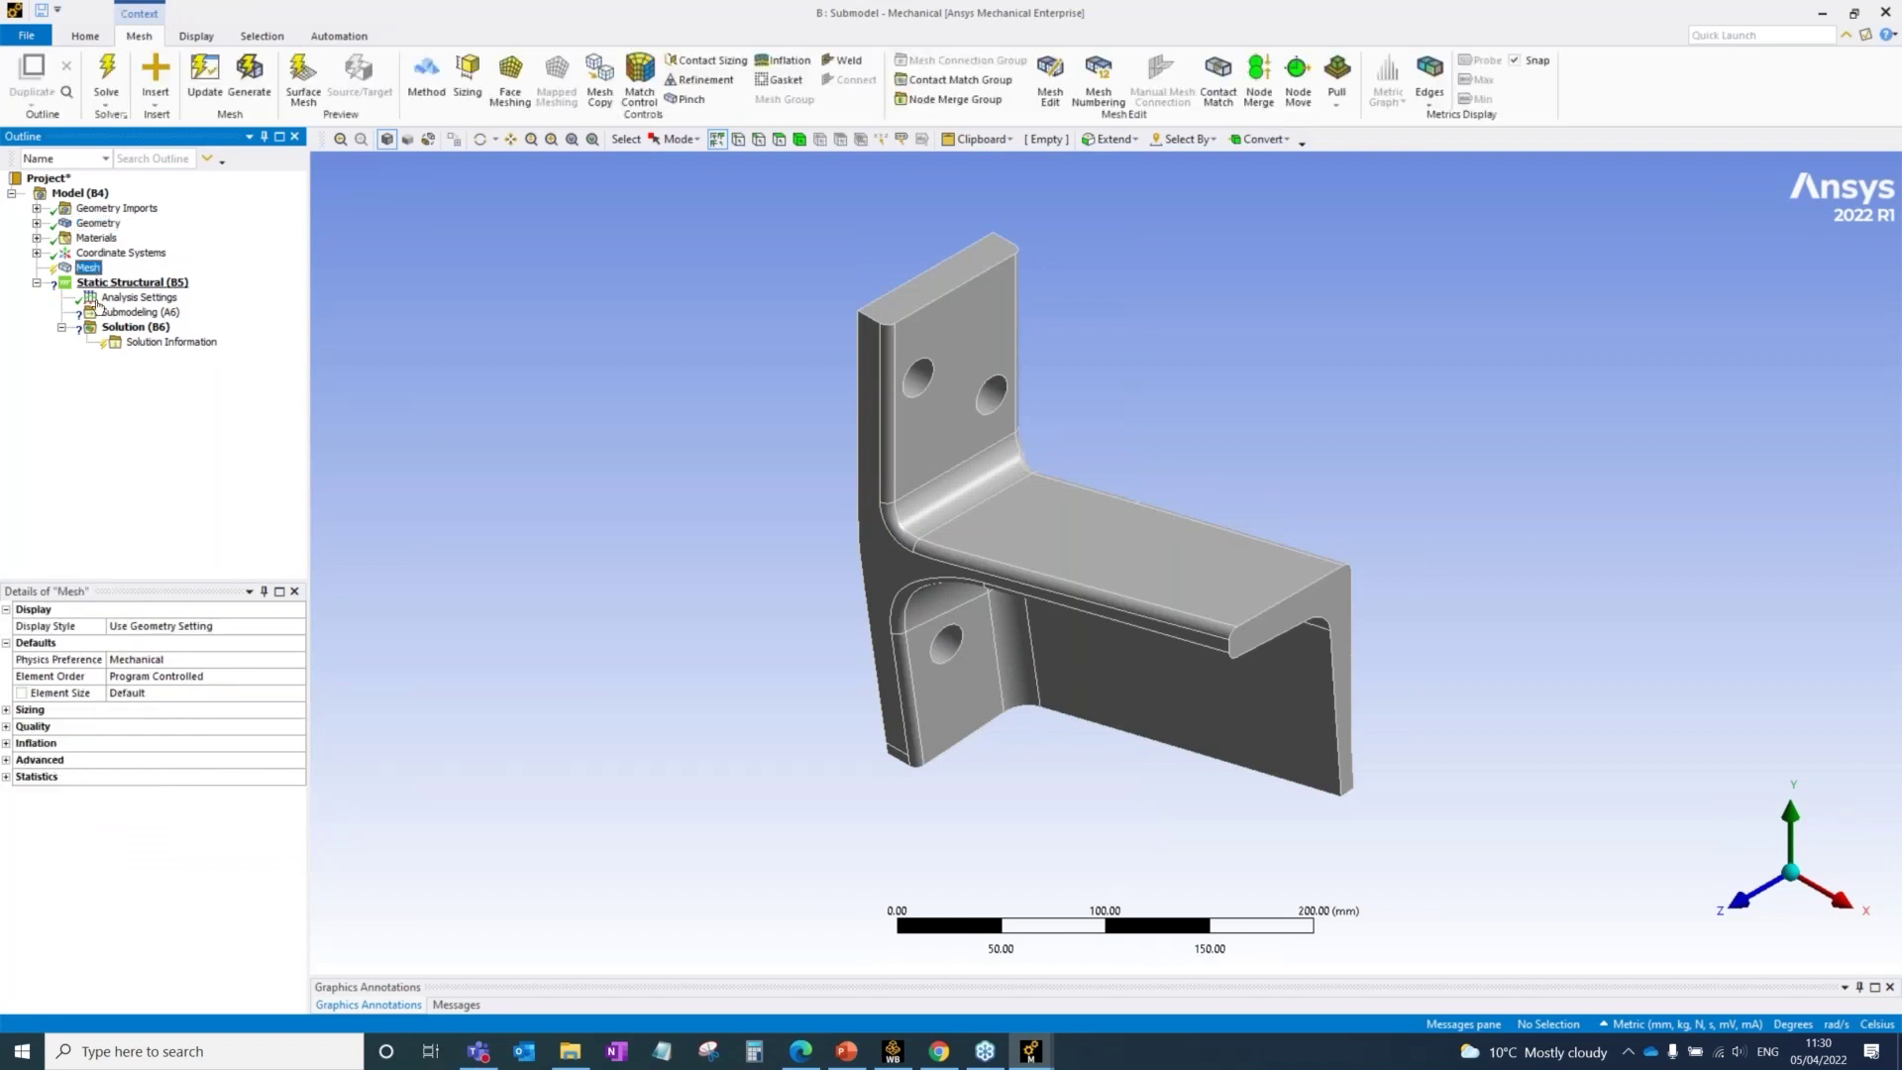
click(164, 695)
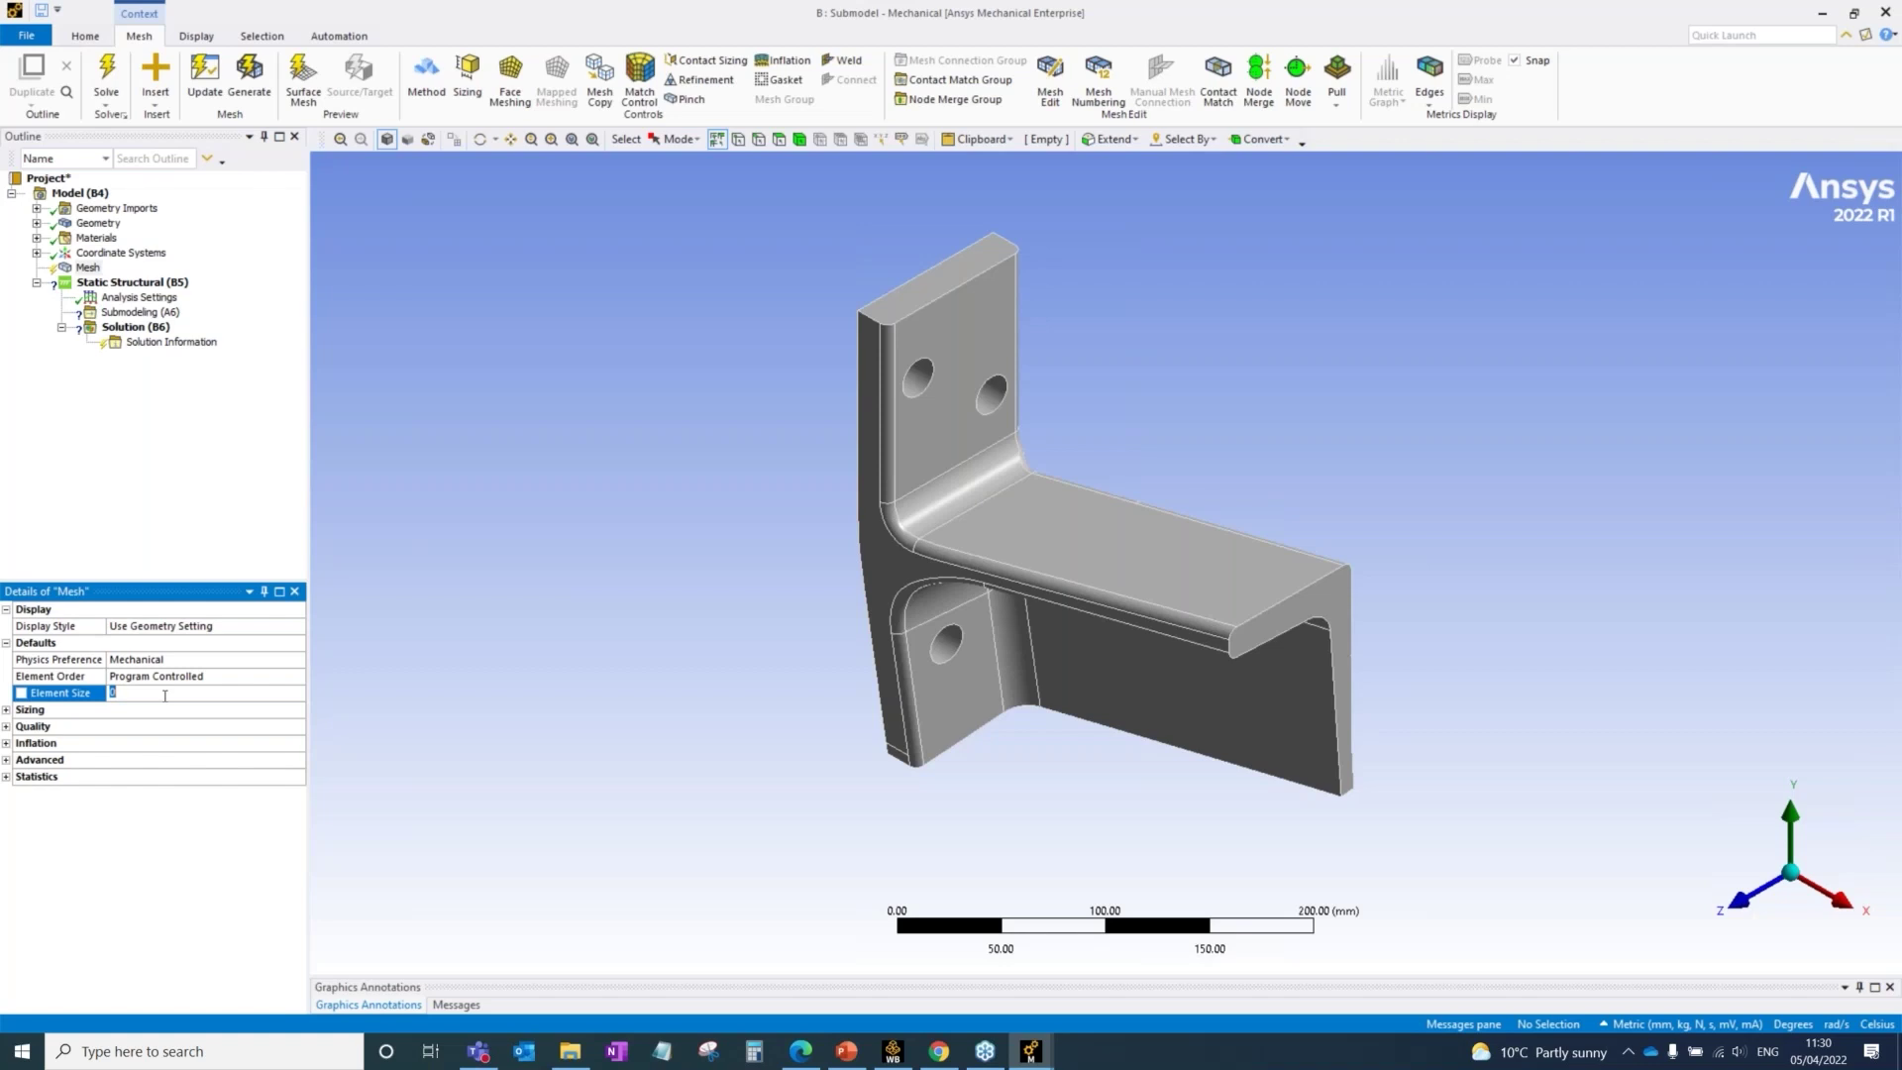
text(2)
key(Return)
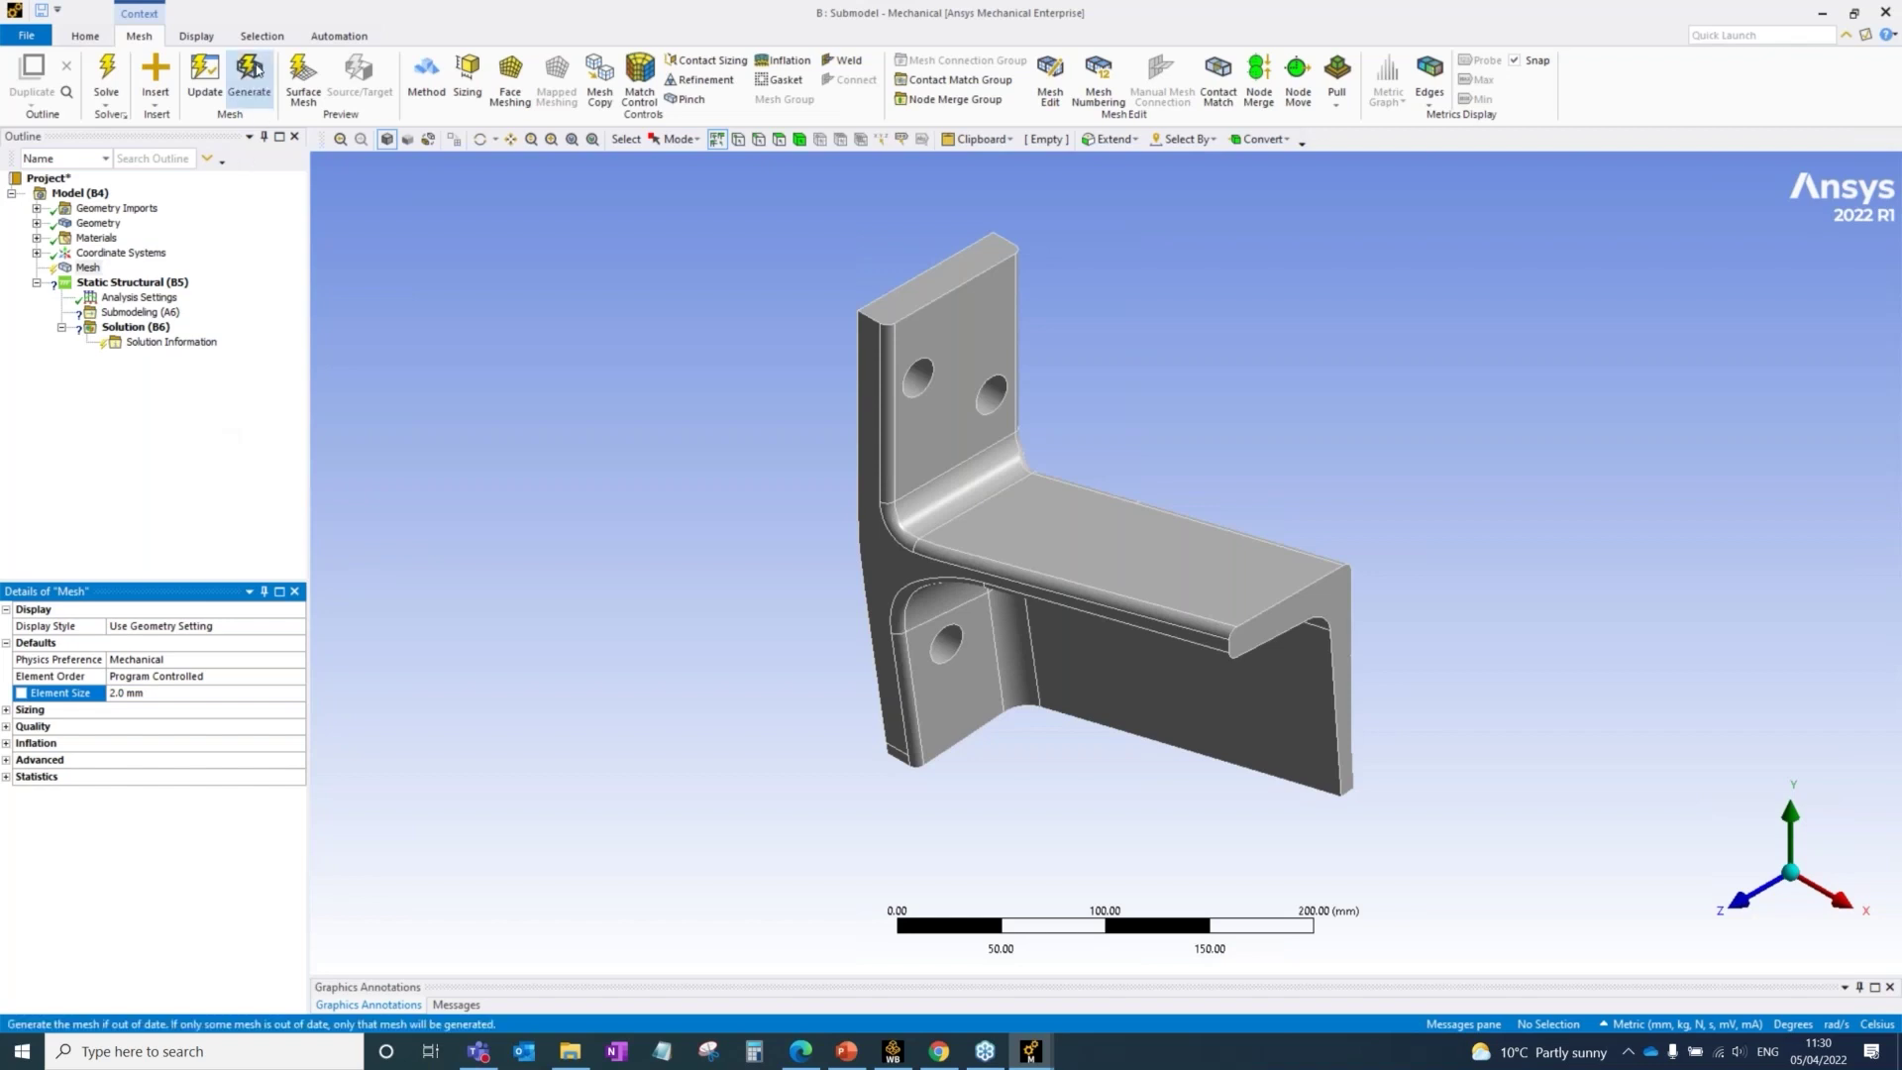
click(261, 80)
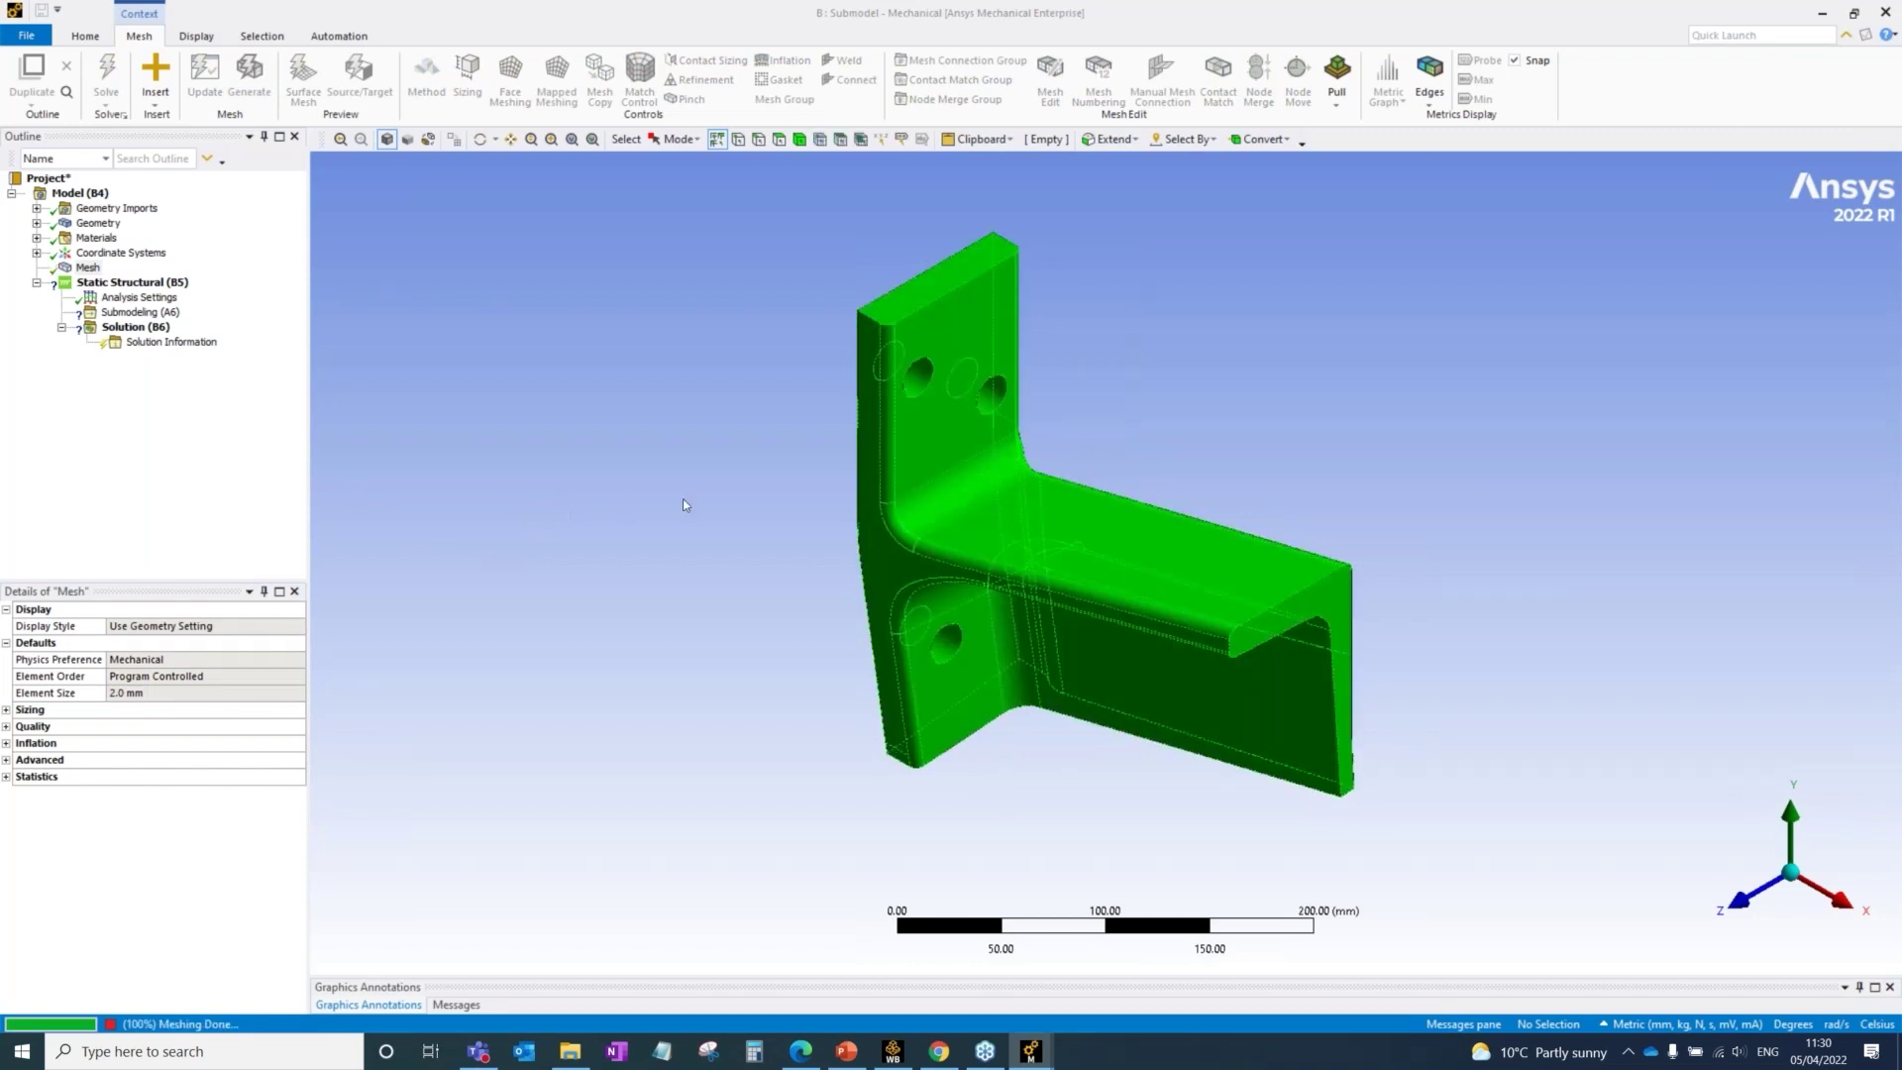
middle_drag(1155, 579, 1040, 562)
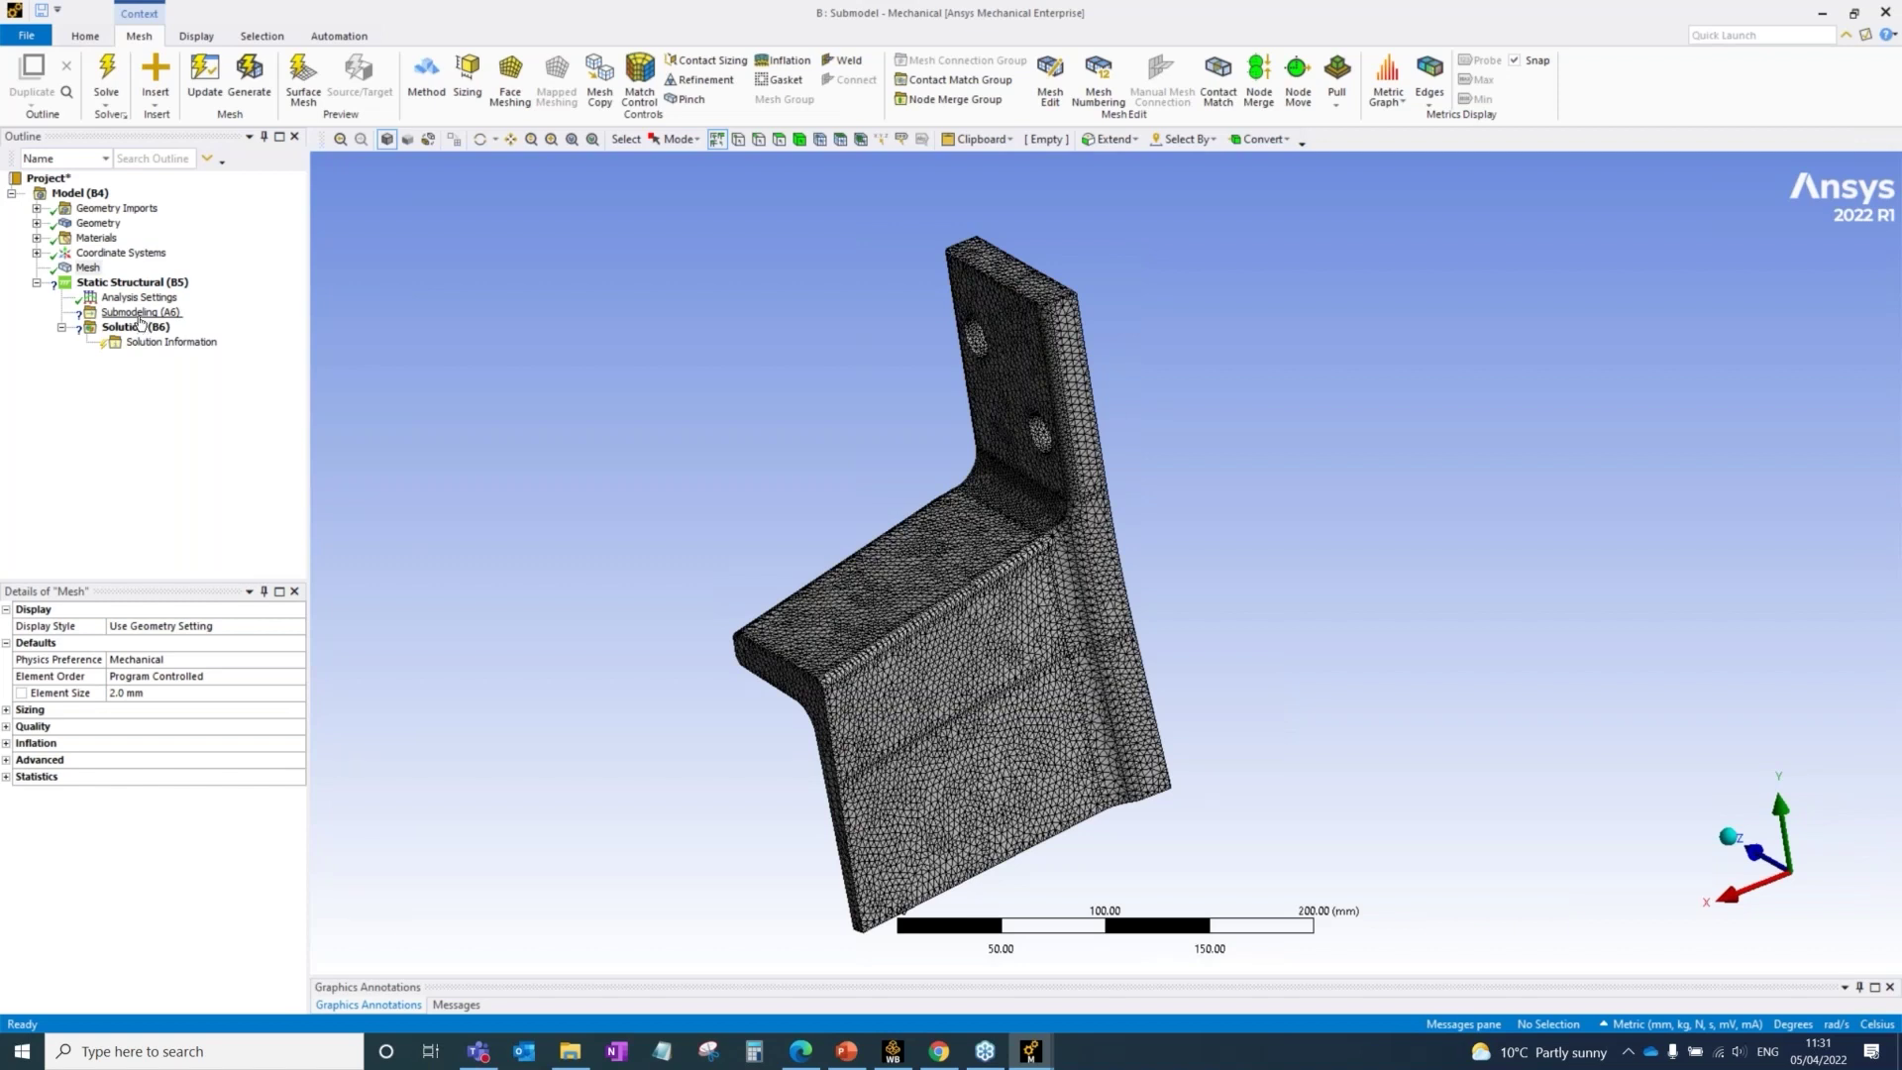
Step: Insert a Cut Boundary Constraint under the Submodeling (A6) object
click(139, 312)
right_click(143, 315)
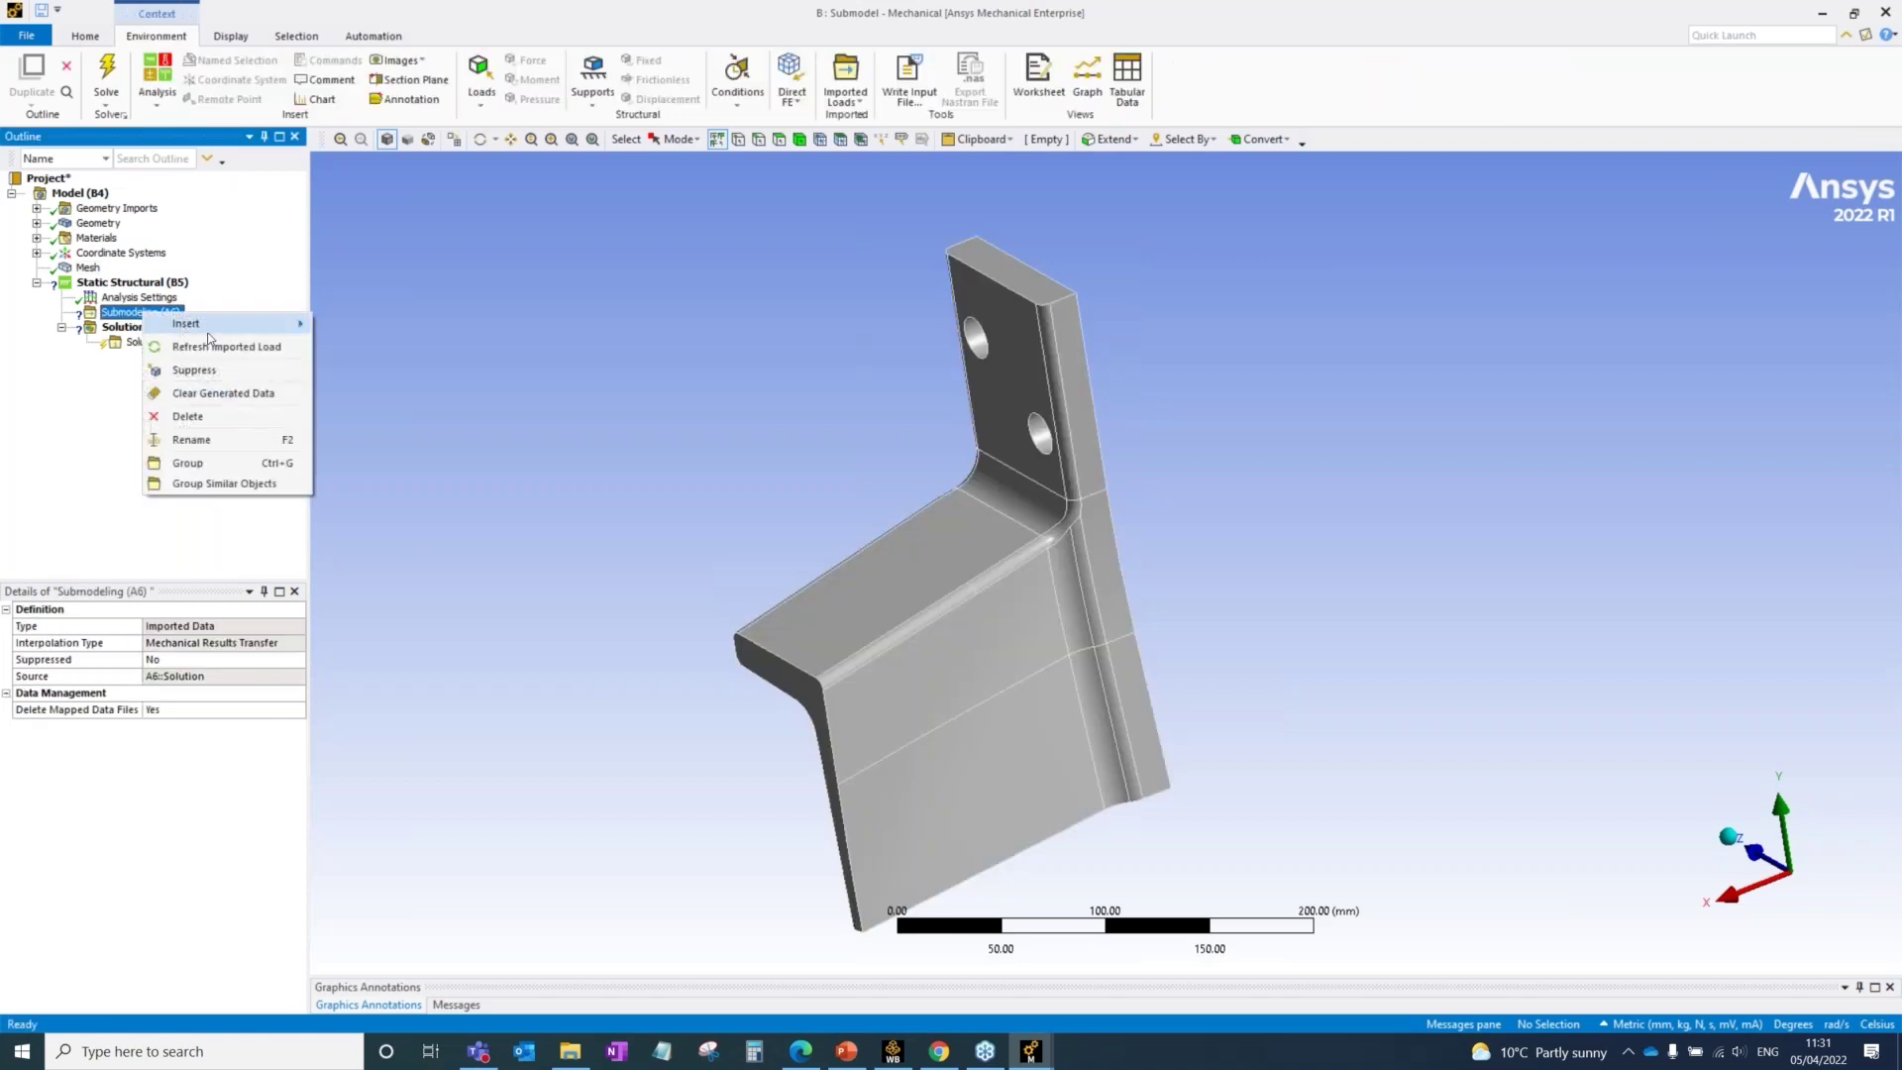
mouse_move(224, 327)
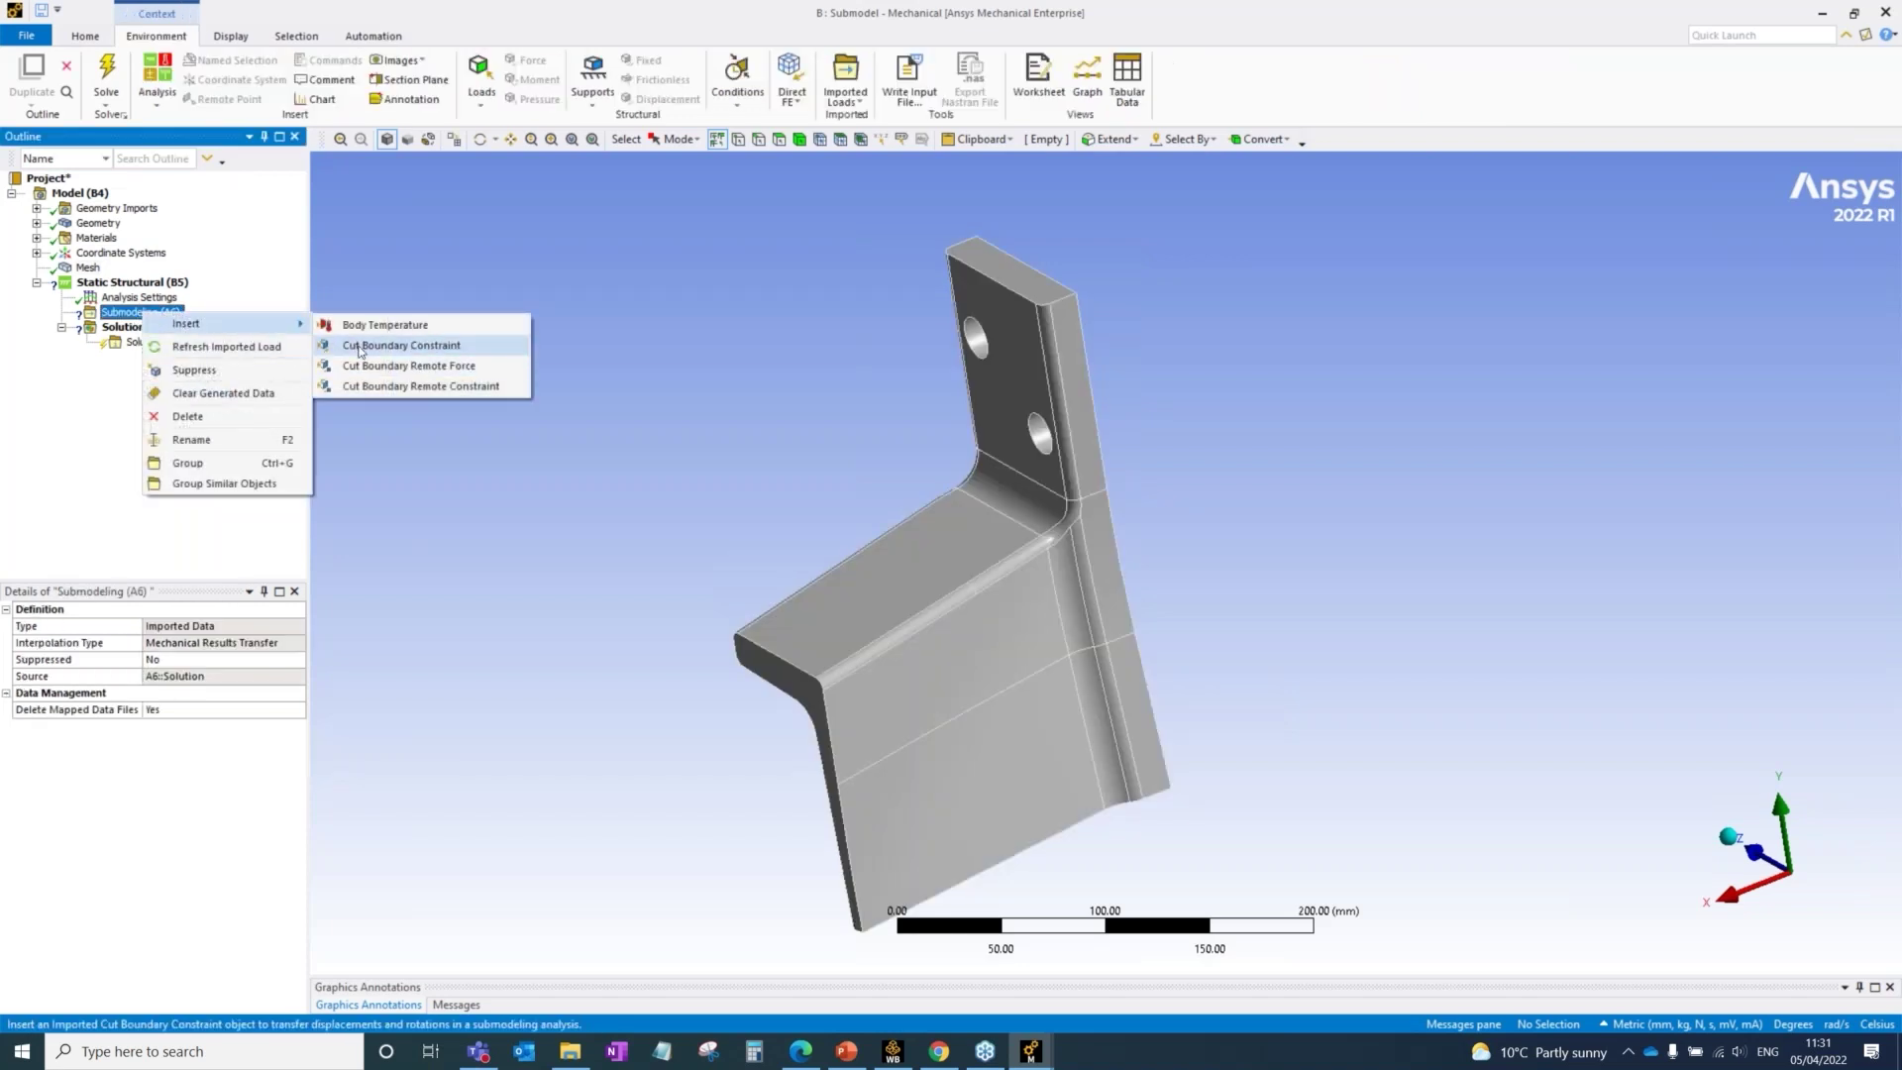
click(359, 347)
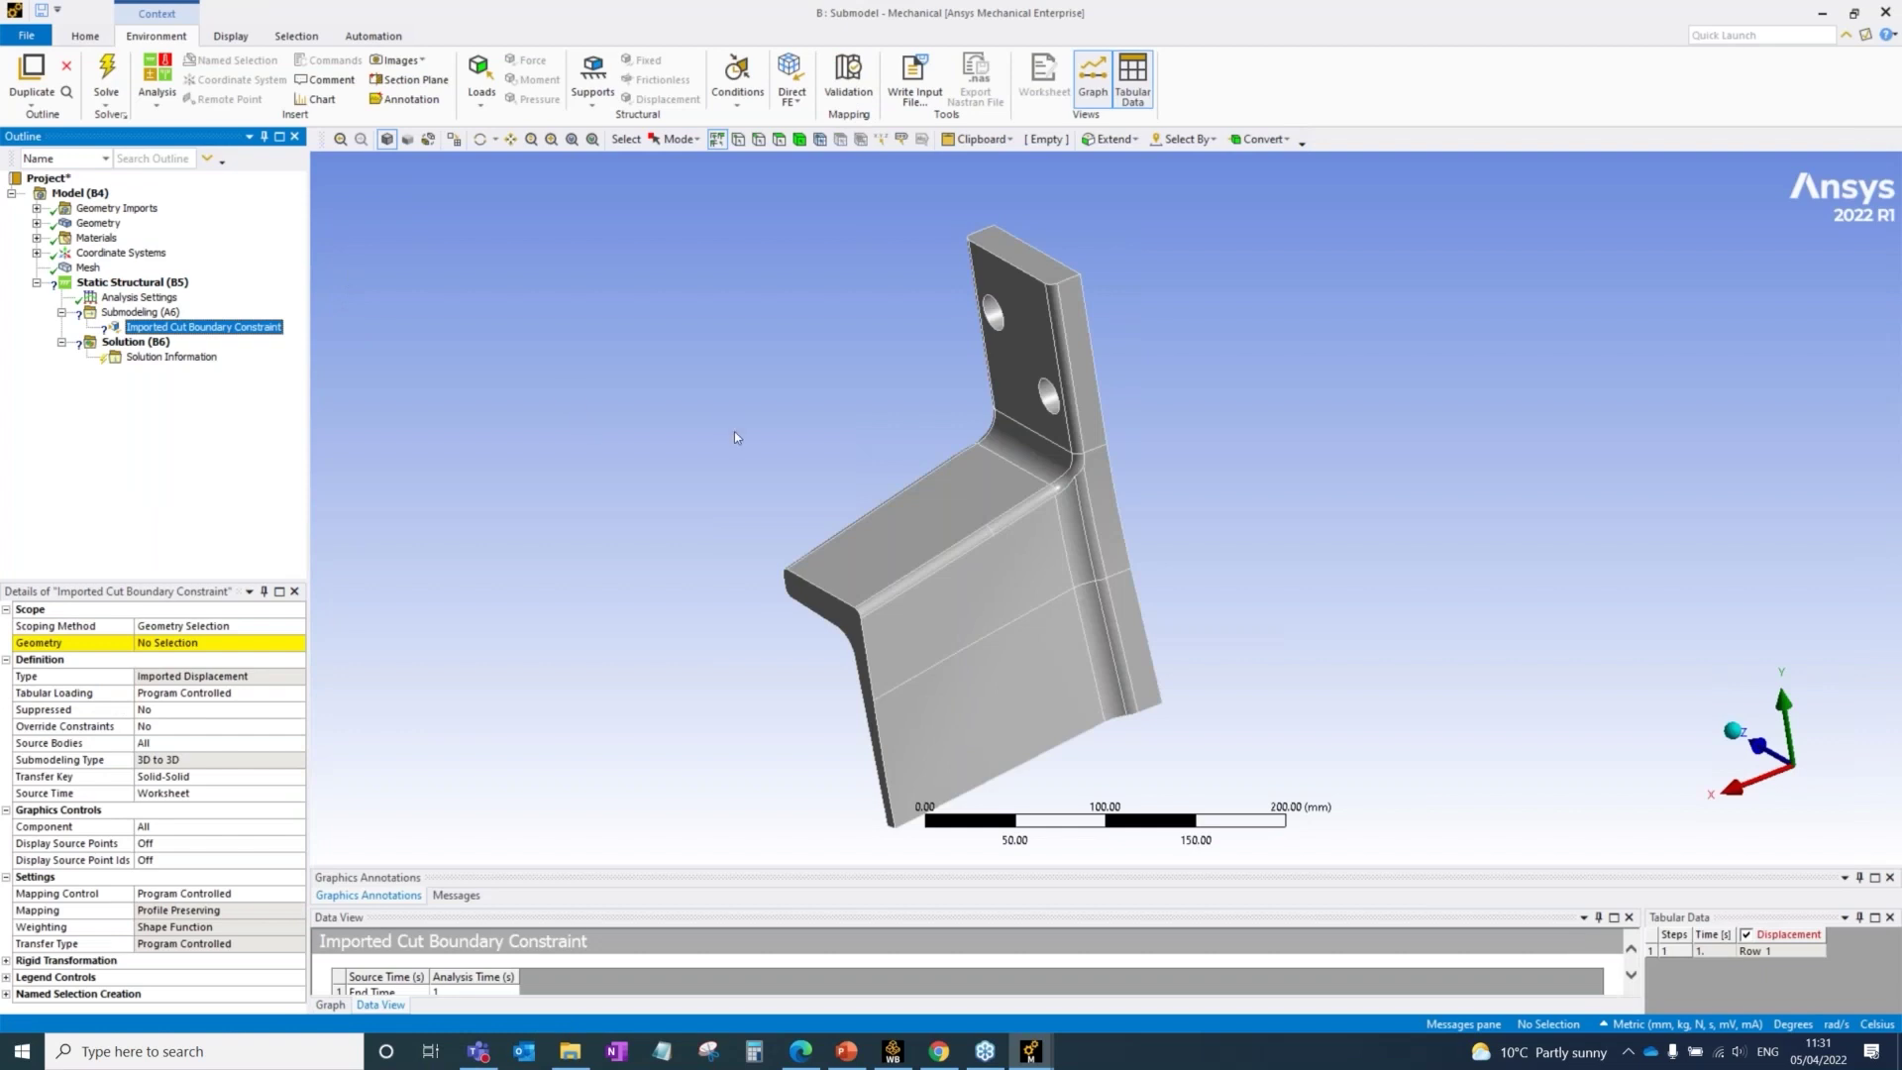
Step: Scope the imported cut boundary constraint to the two cut faces and the flange's flat, three-hole mounting face
click(189, 644)
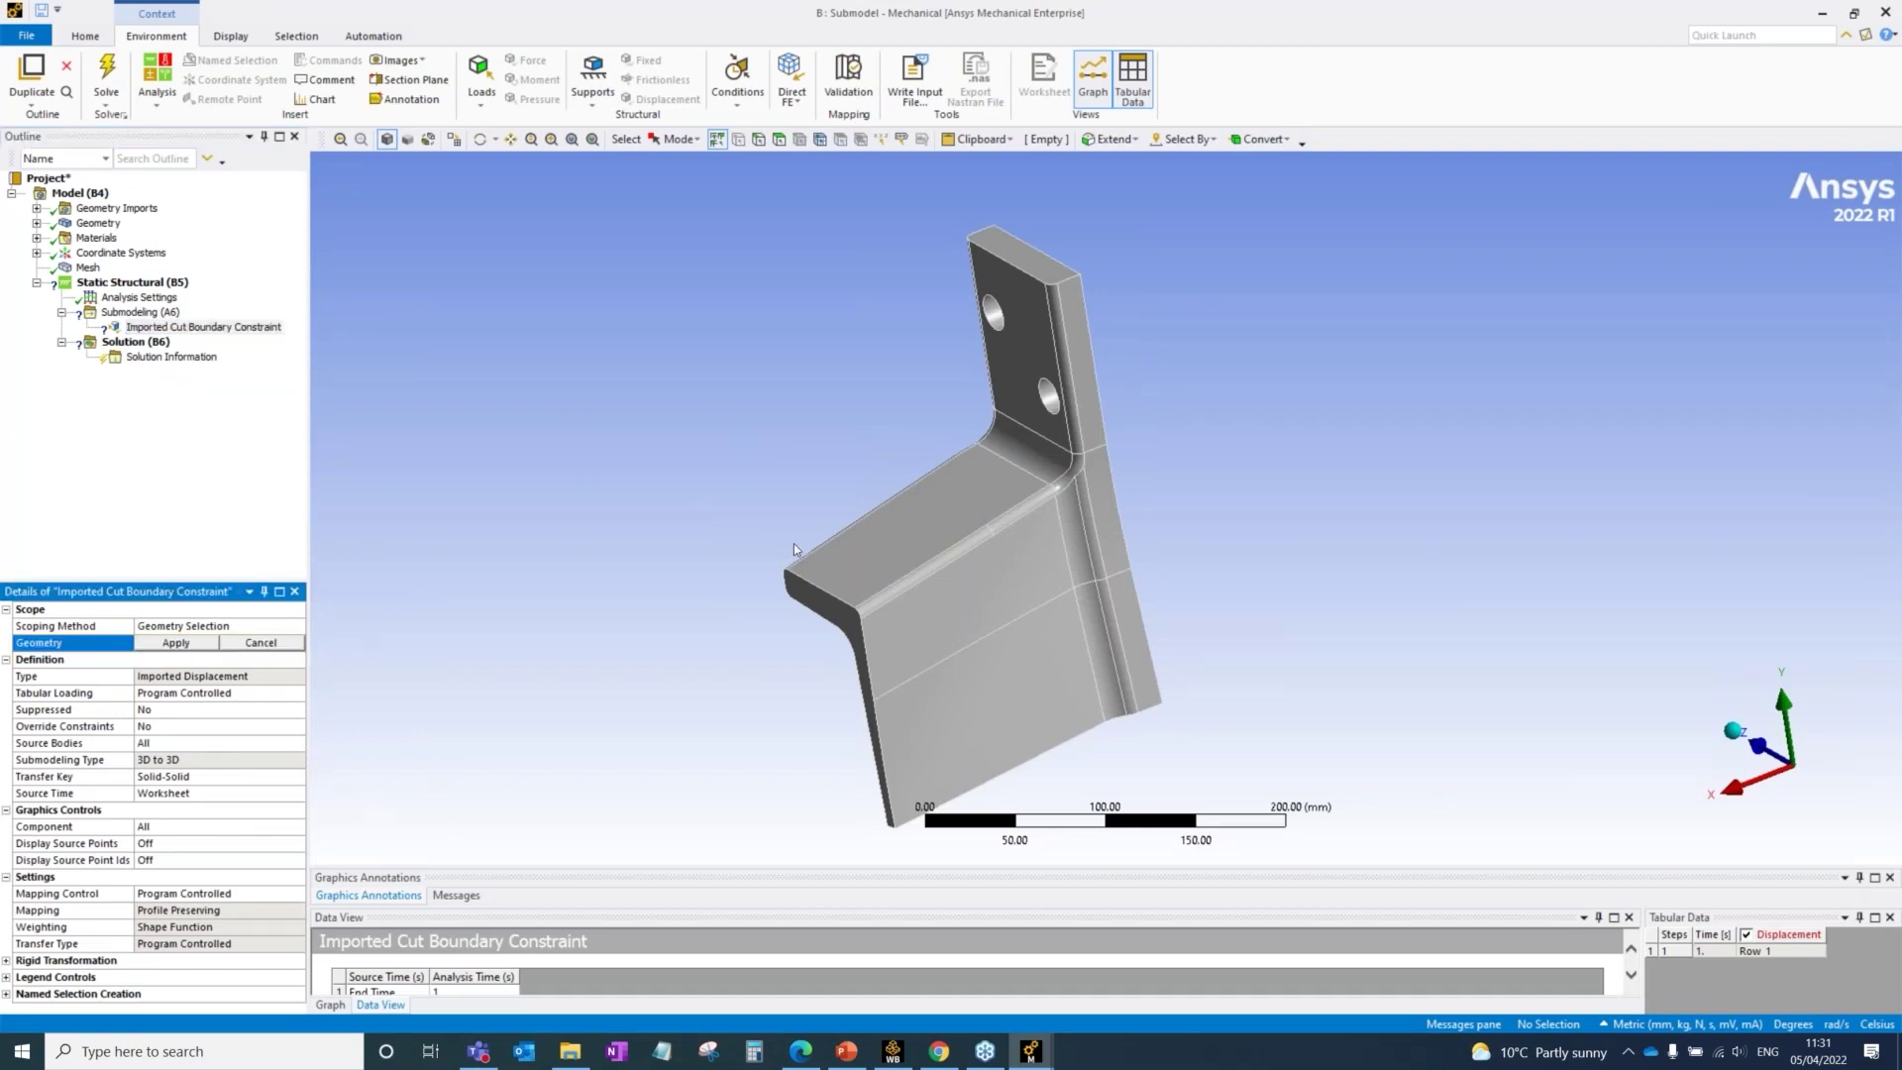
middle_drag(793, 555, 832, 505)
click(854, 557)
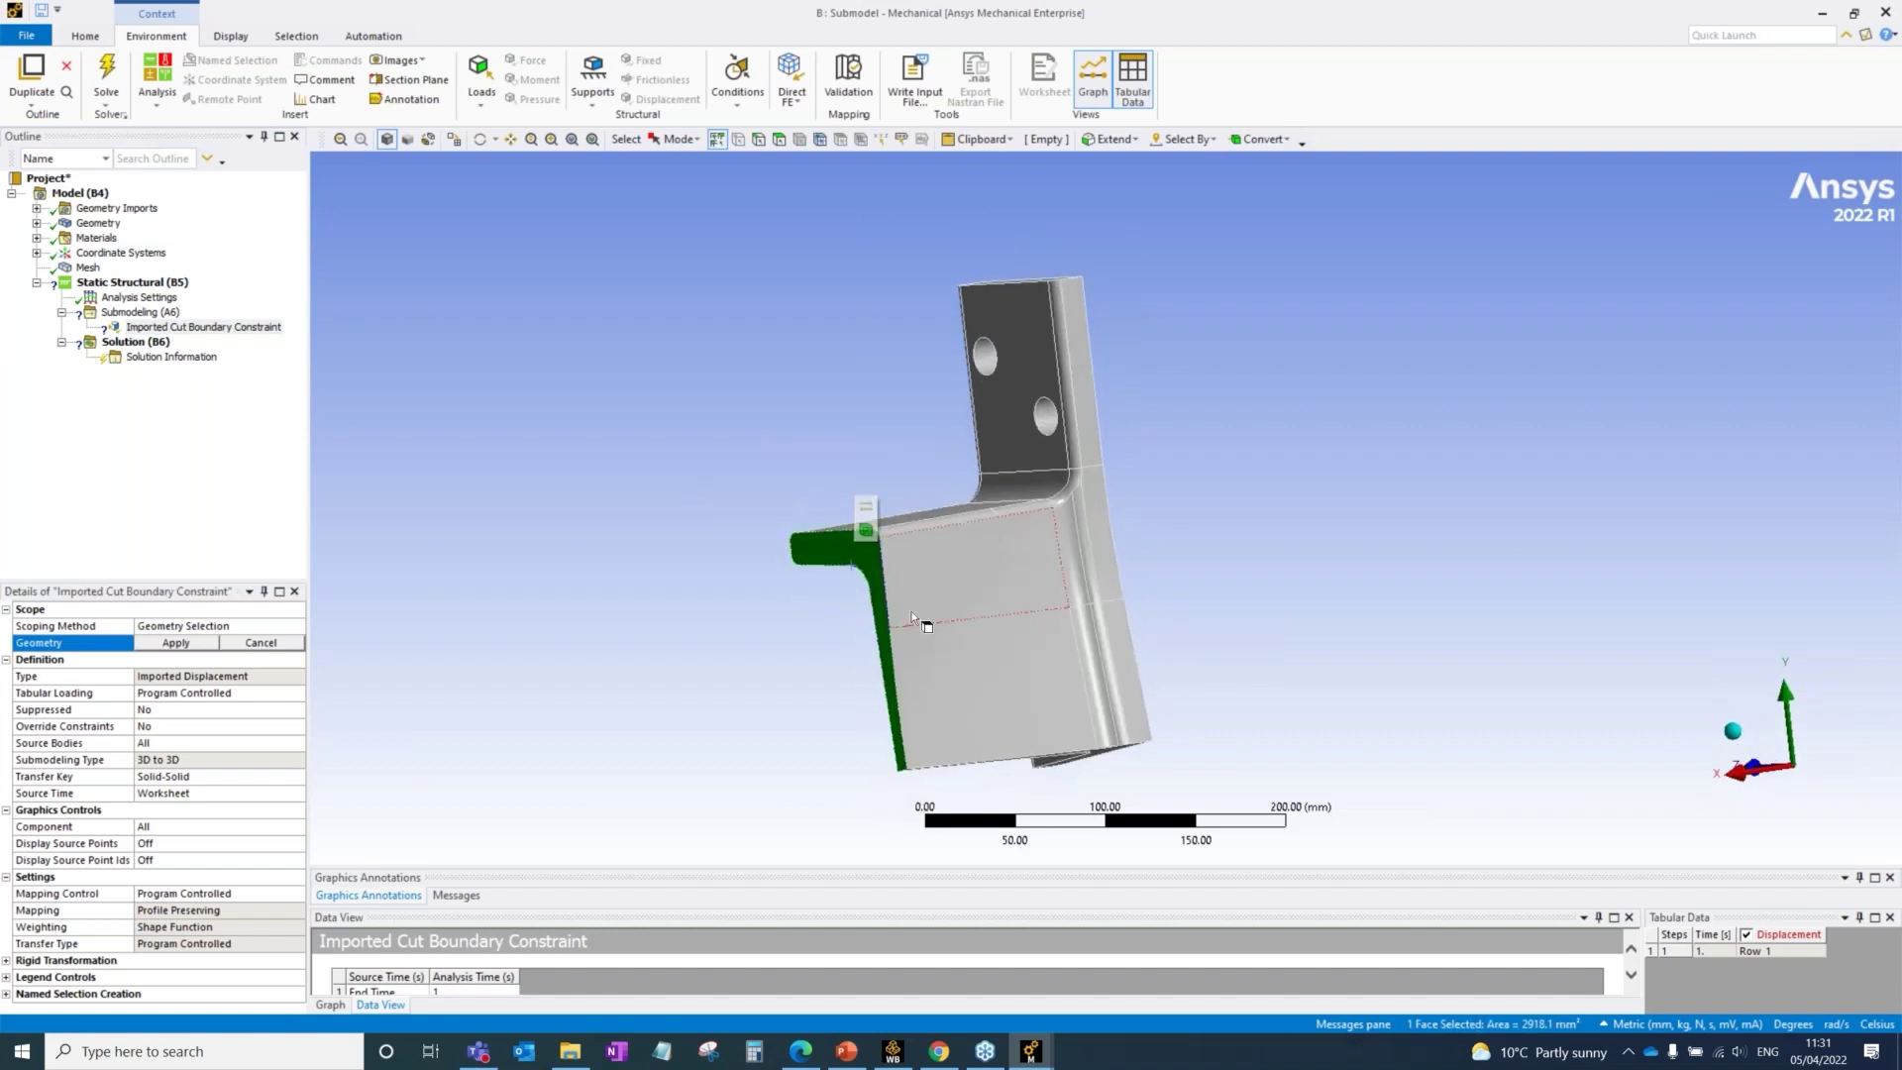
ctrl+middle_drag(1005, 697, 1066, 710)
ctrl+click(1067, 709)
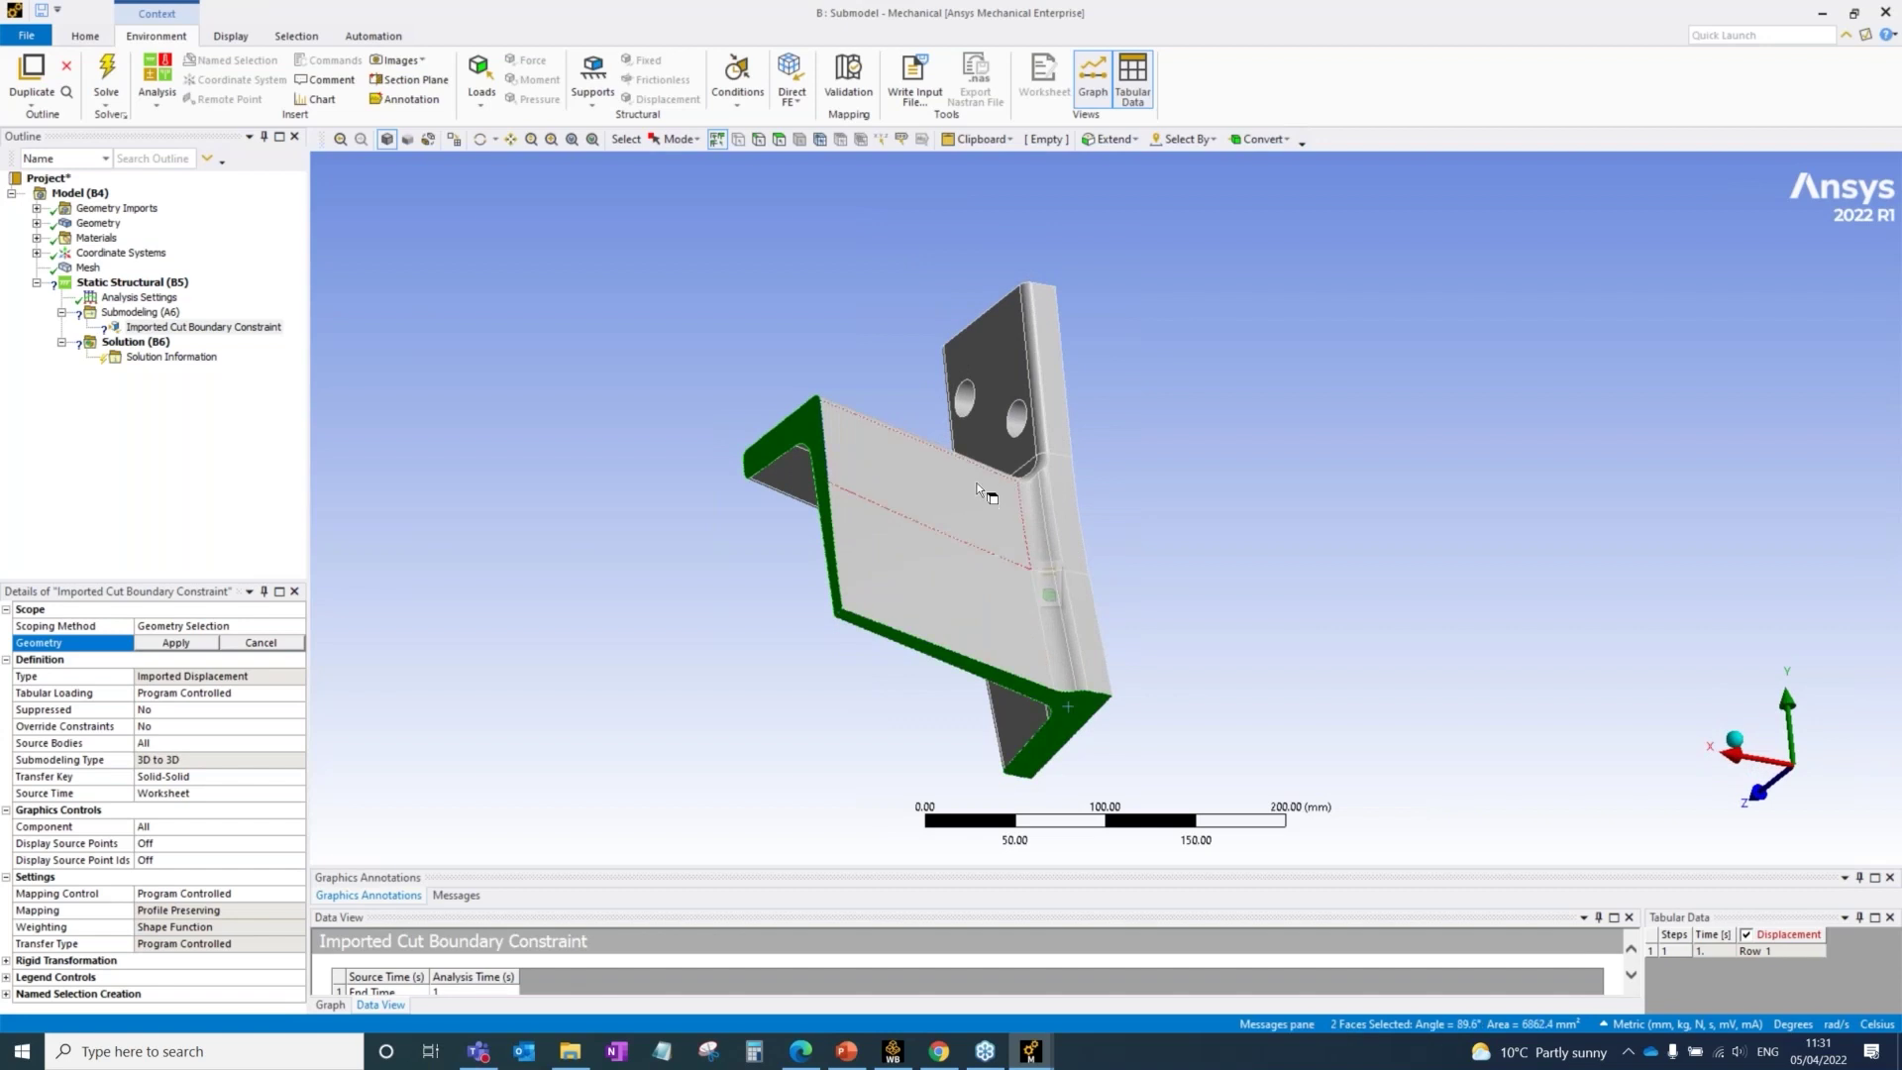
middle_drag(1050, 584, 1111, 448)
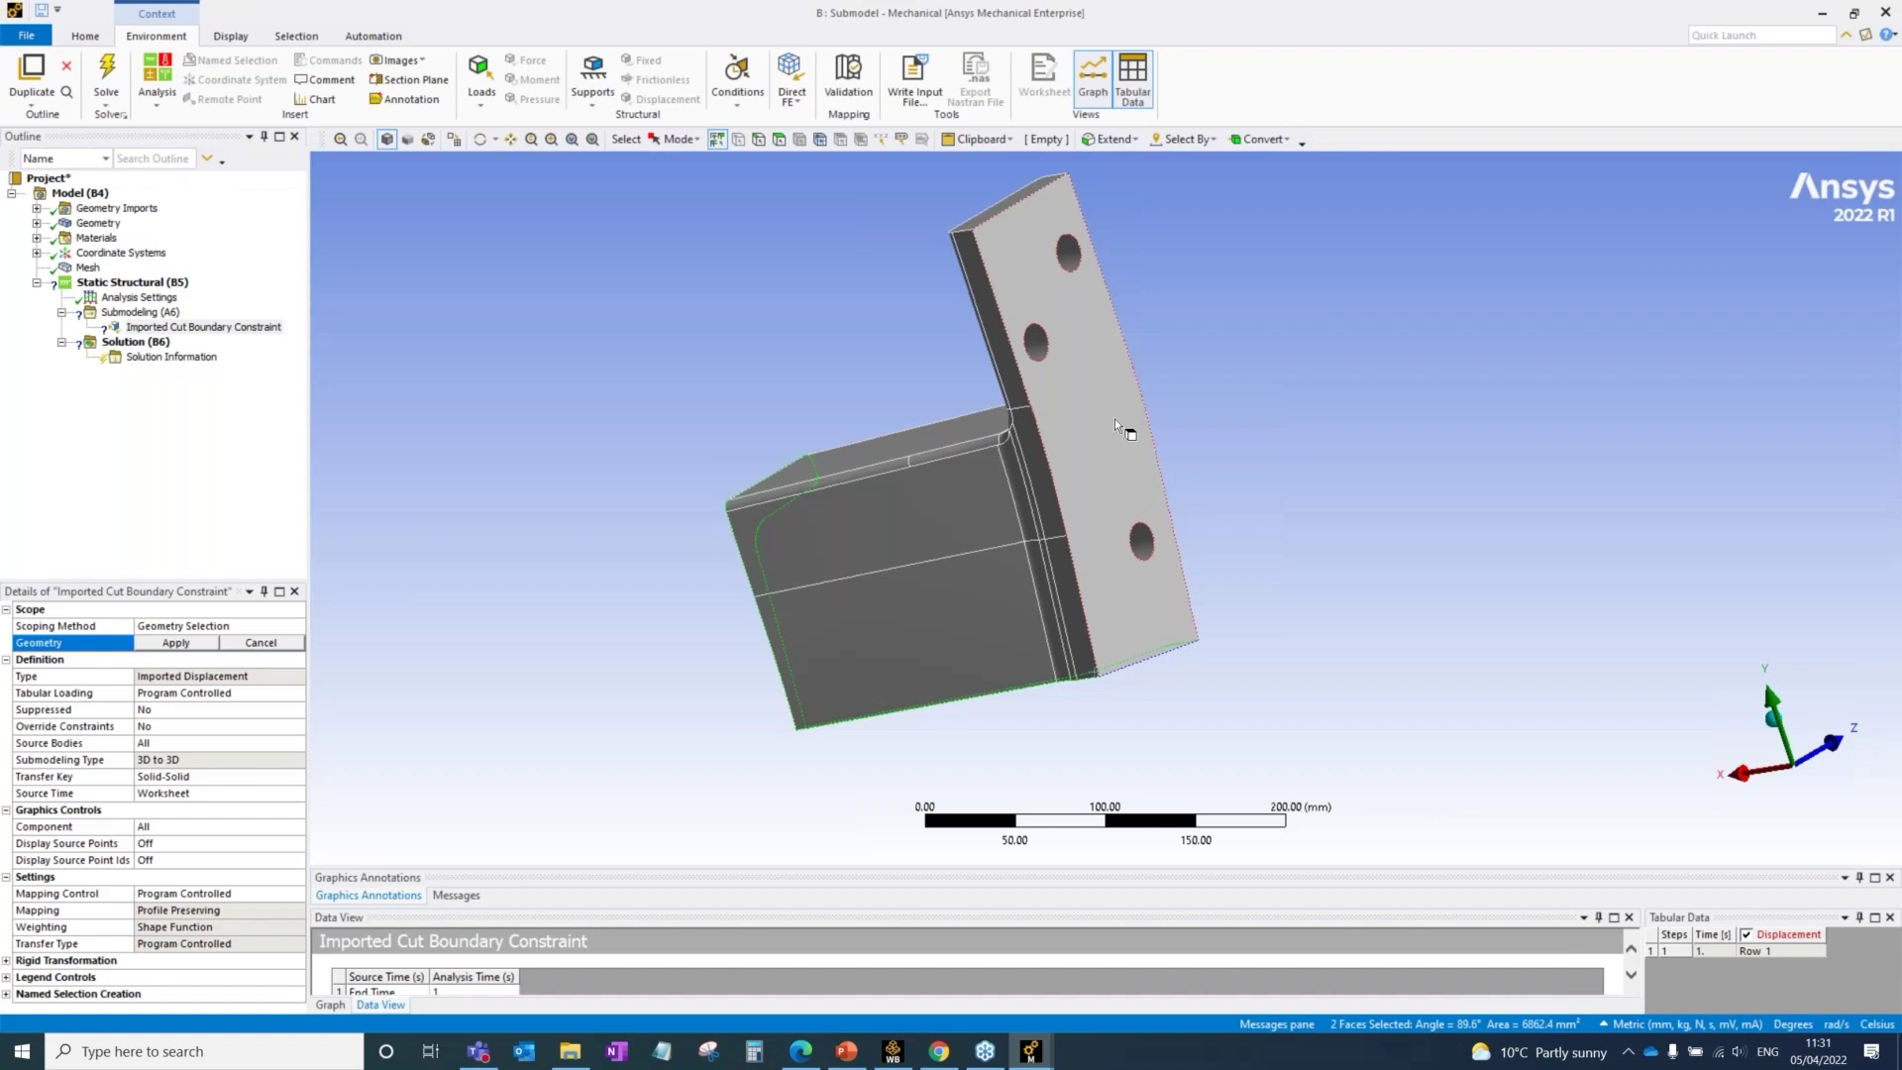
middle_drag(1102, 420, 1087, 472)
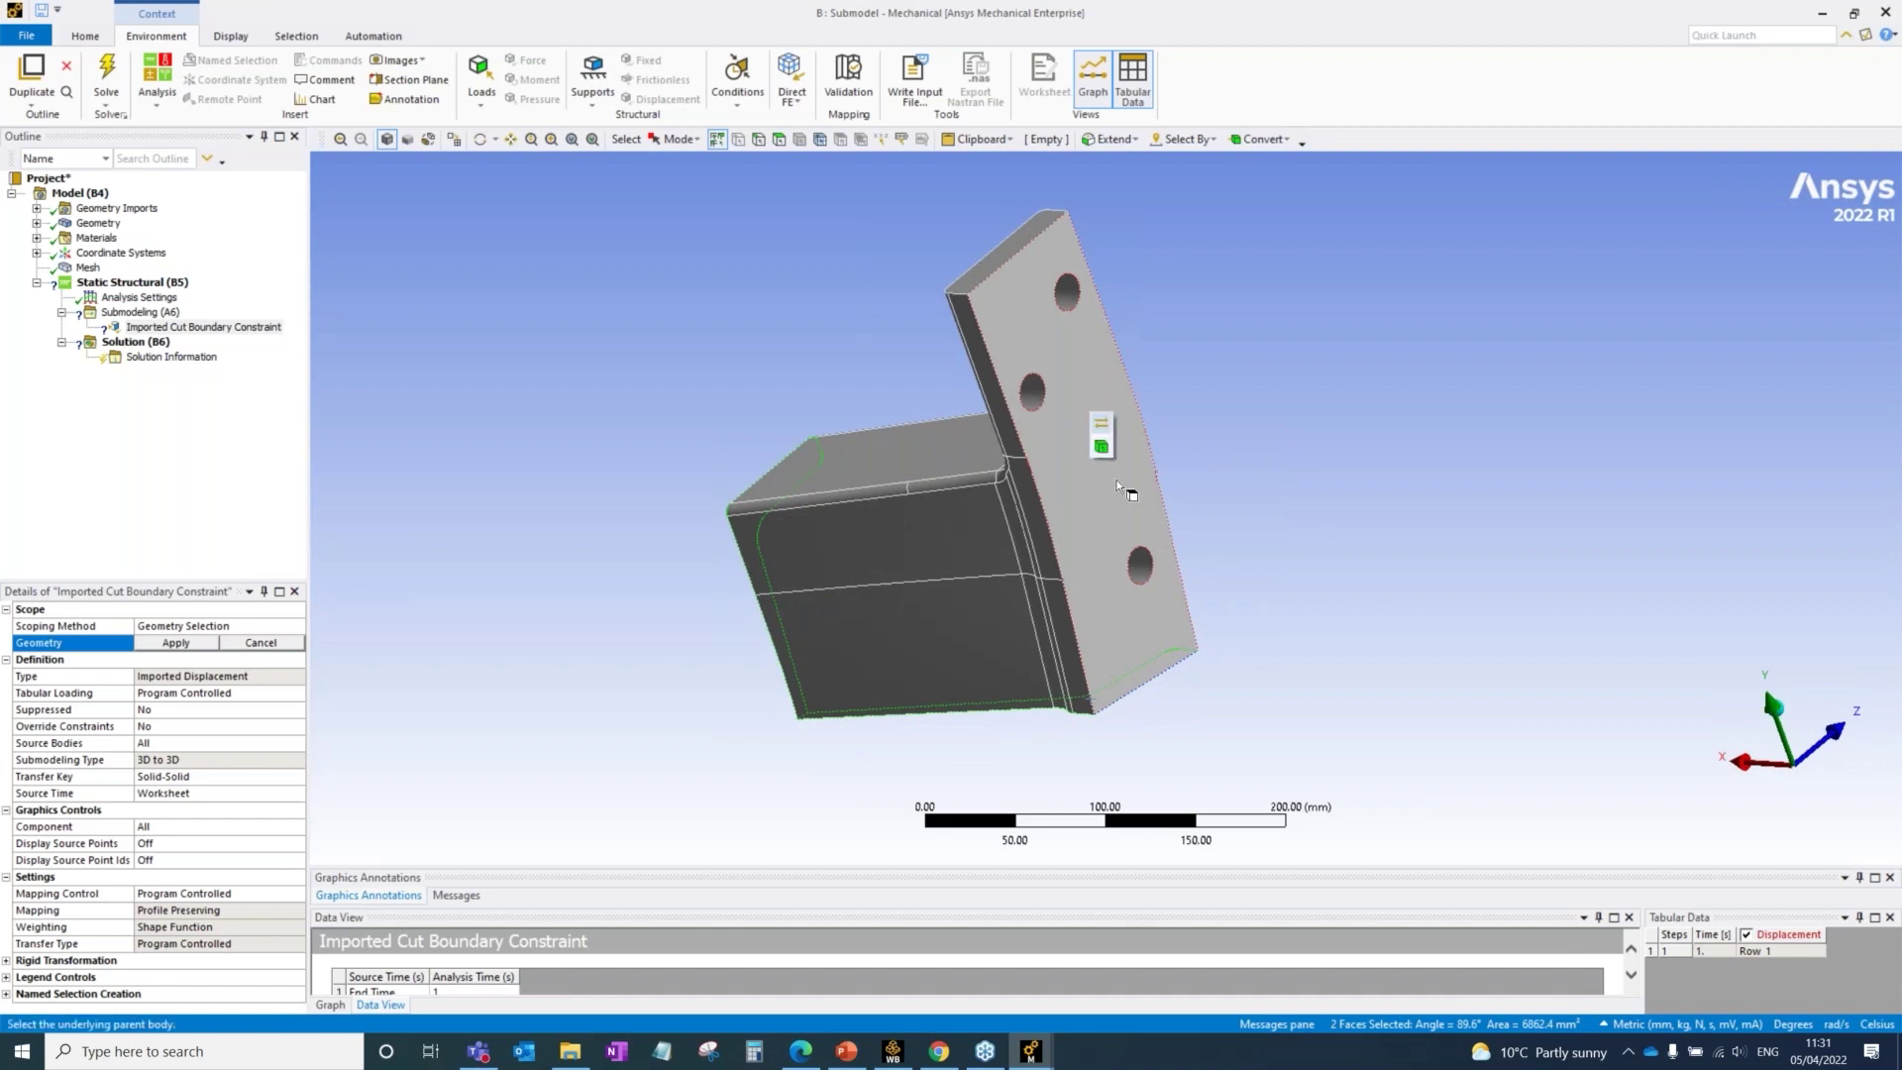
ctrl+click(1063, 443)
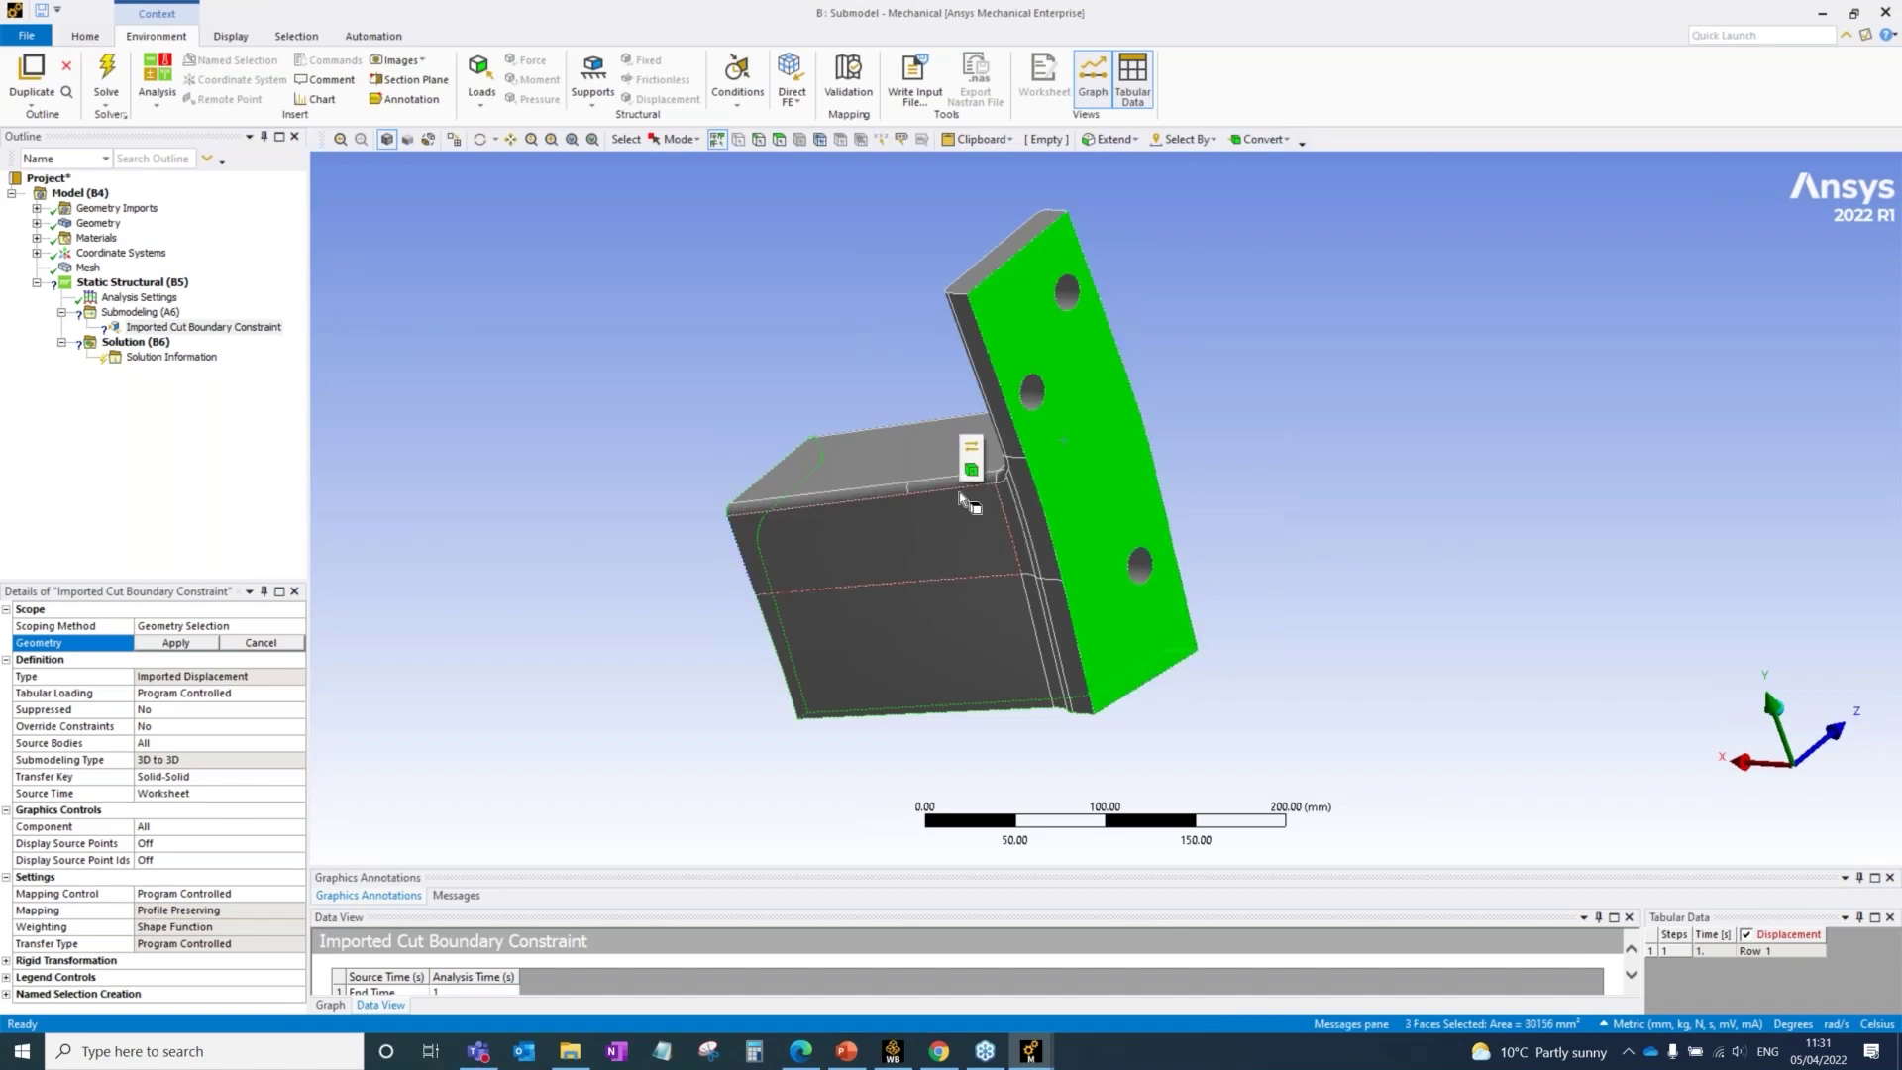
mouse_move(957, 489)
middle_down()
mouse_move(1070, 489)
mouse_move(1176, 425)
mouse_move(871, 514)
mouse_move(1099, 509)
mouse_move(1091, 530)
mouse_move(1129, 527)
mouse_move(1070, 517)
mouse_move(1088, 485)
middle_up()
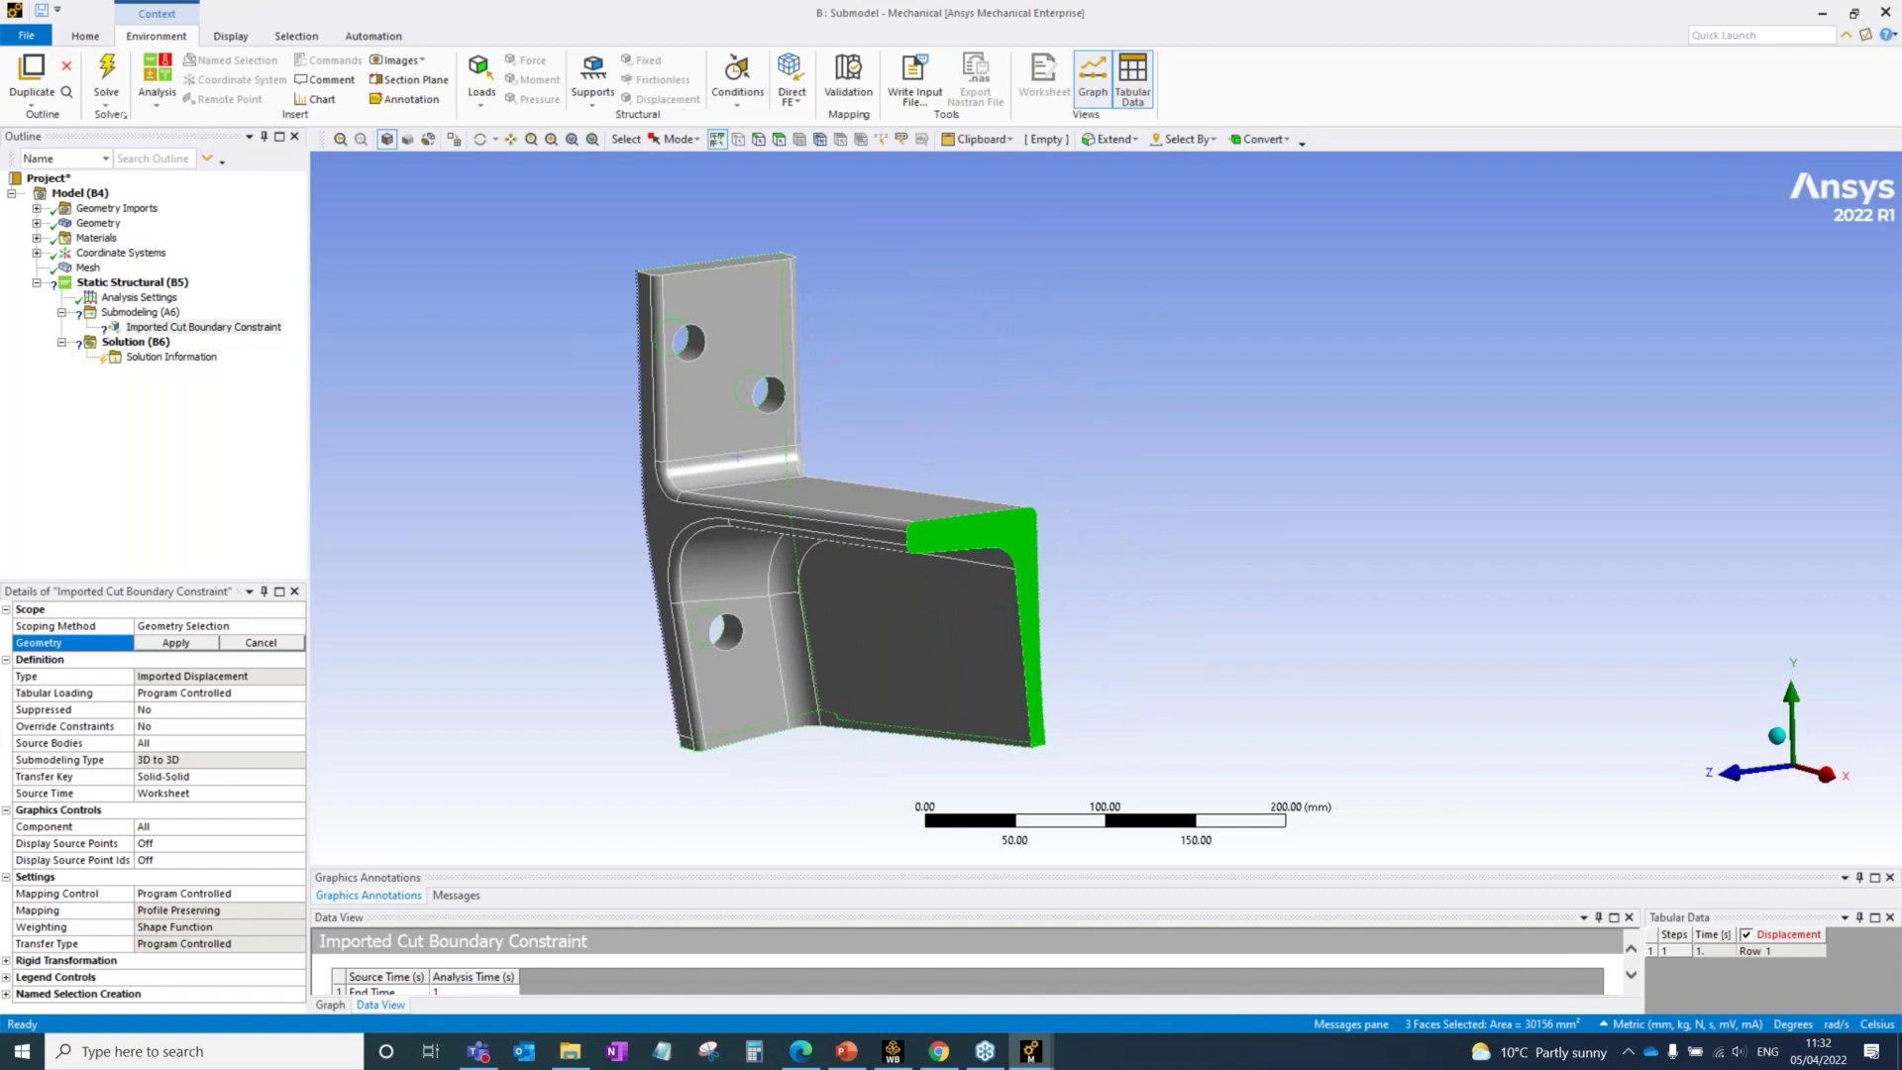
click(187, 643)
Step: Import the cut boundary constraint's displacement load and inspect its distribution on the scoped faces
click(198, 327)
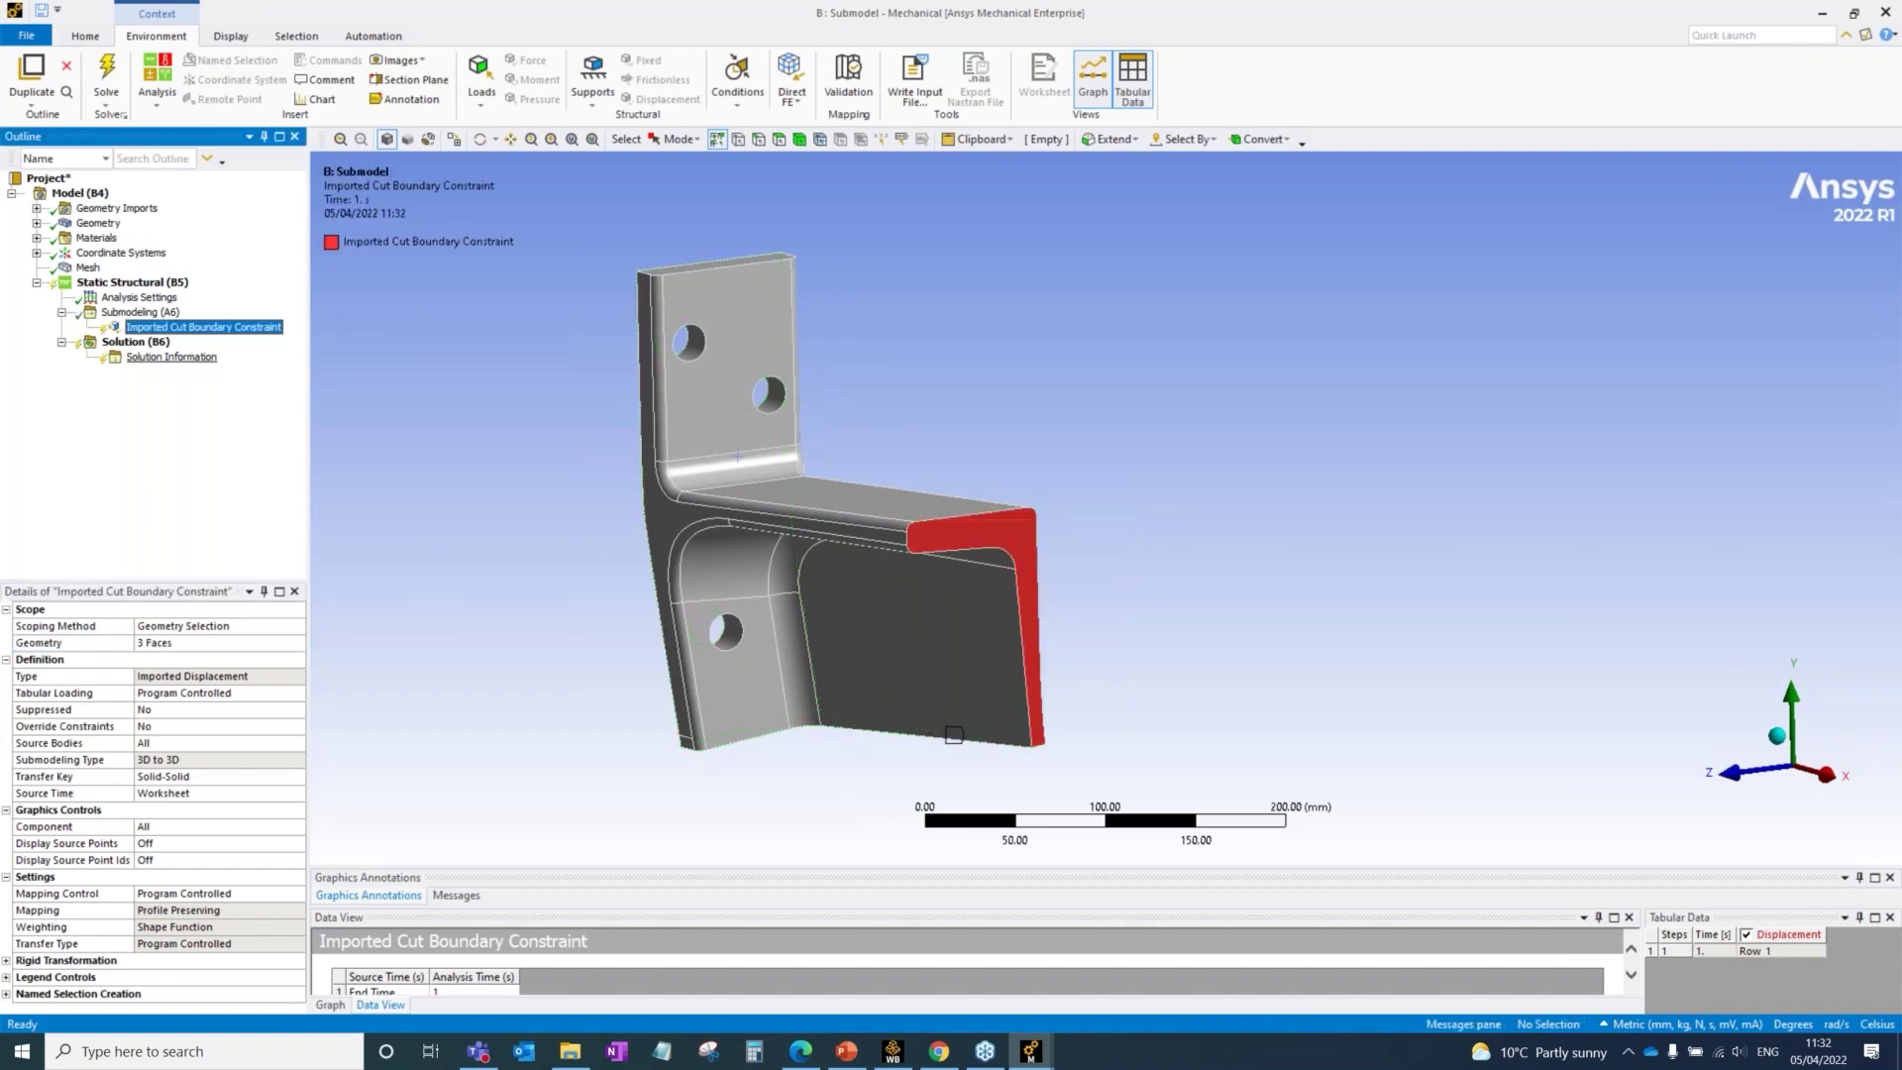
right_click(198, 328)
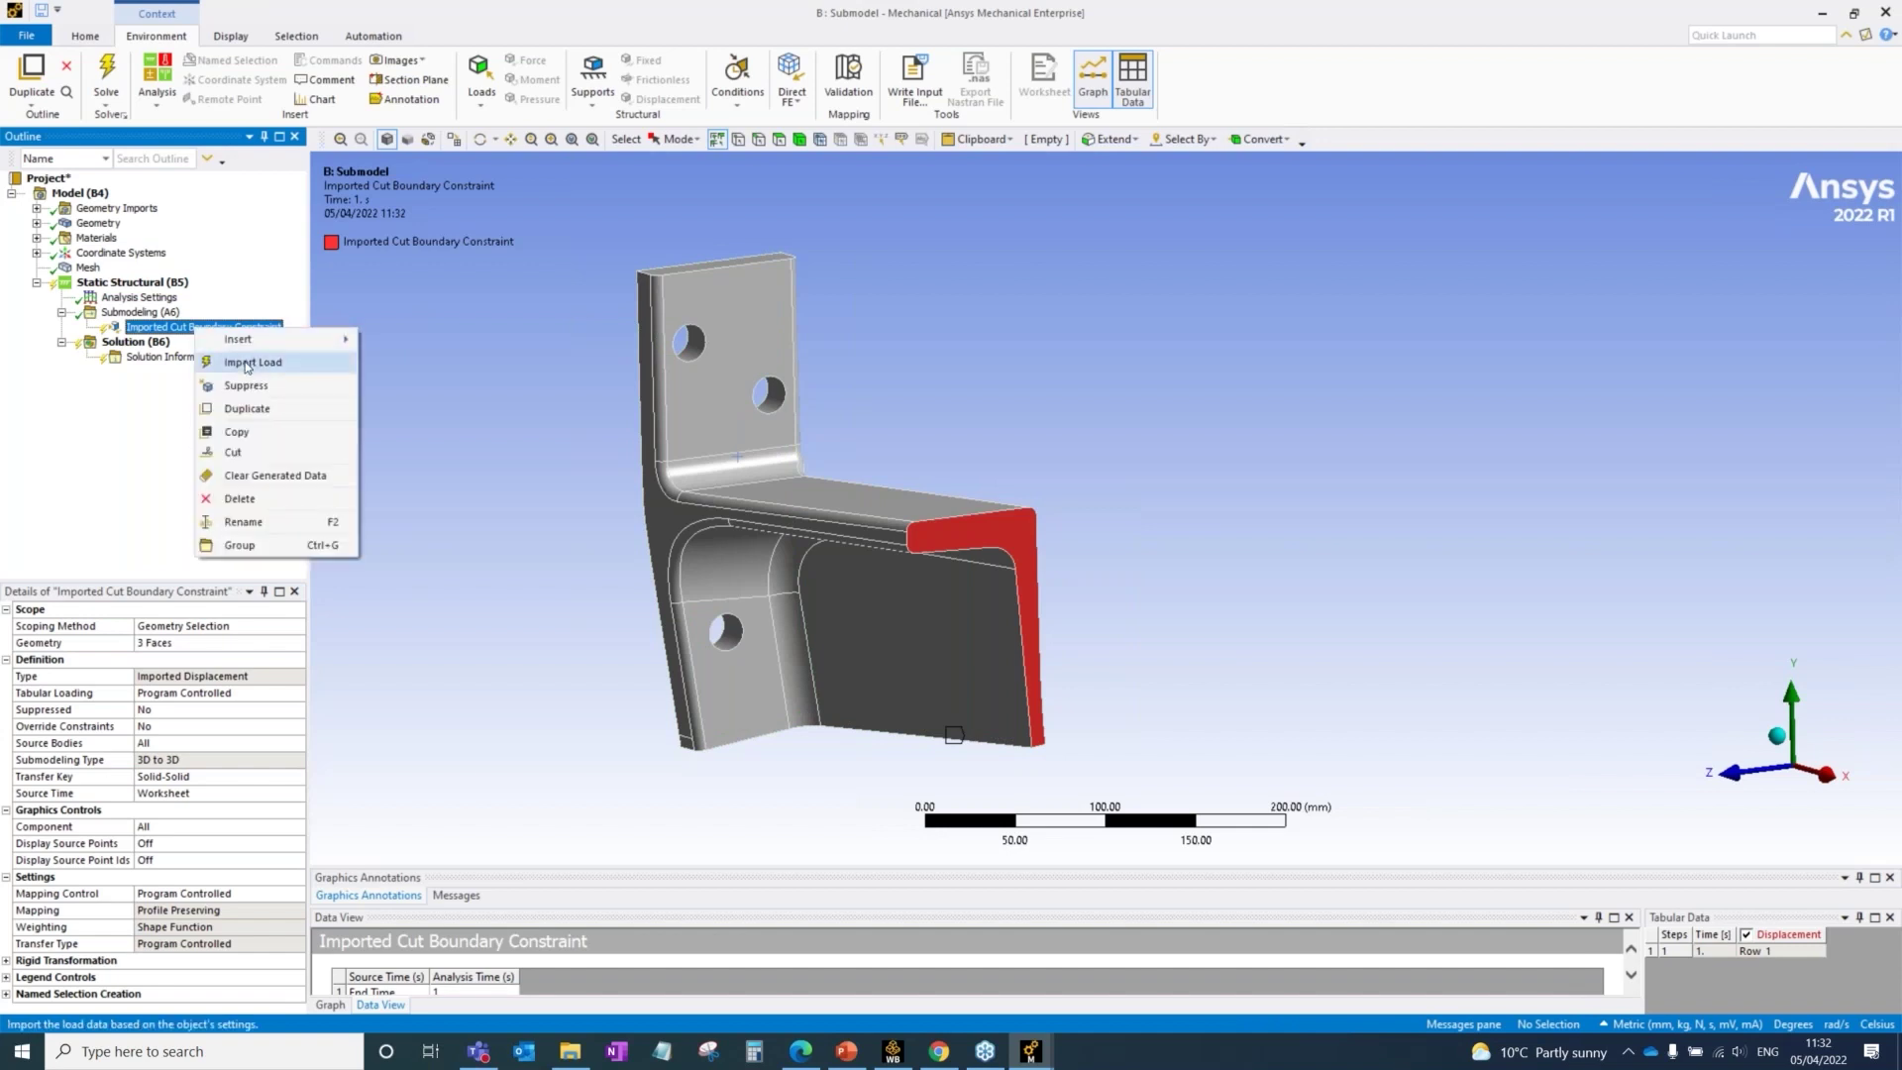
click(247, 363)
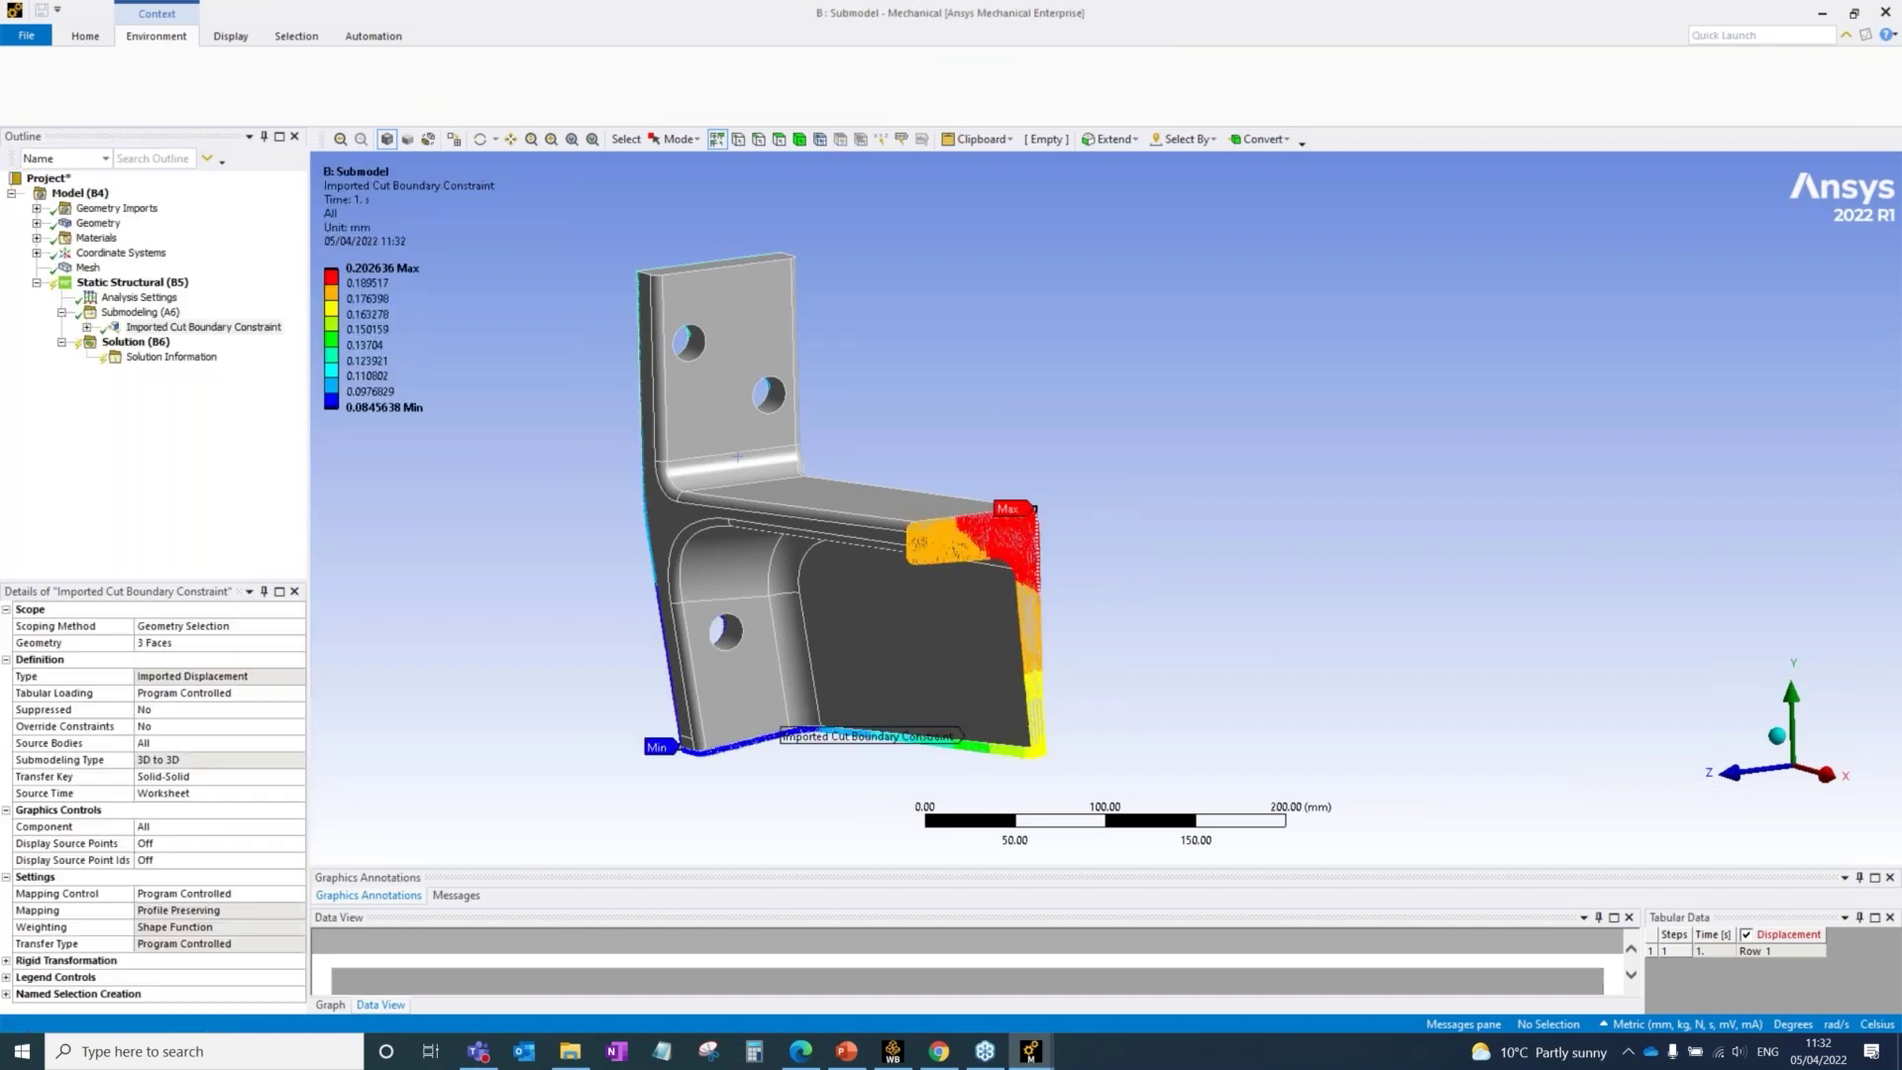
middle_drag(1012, 570, 1025, 525)
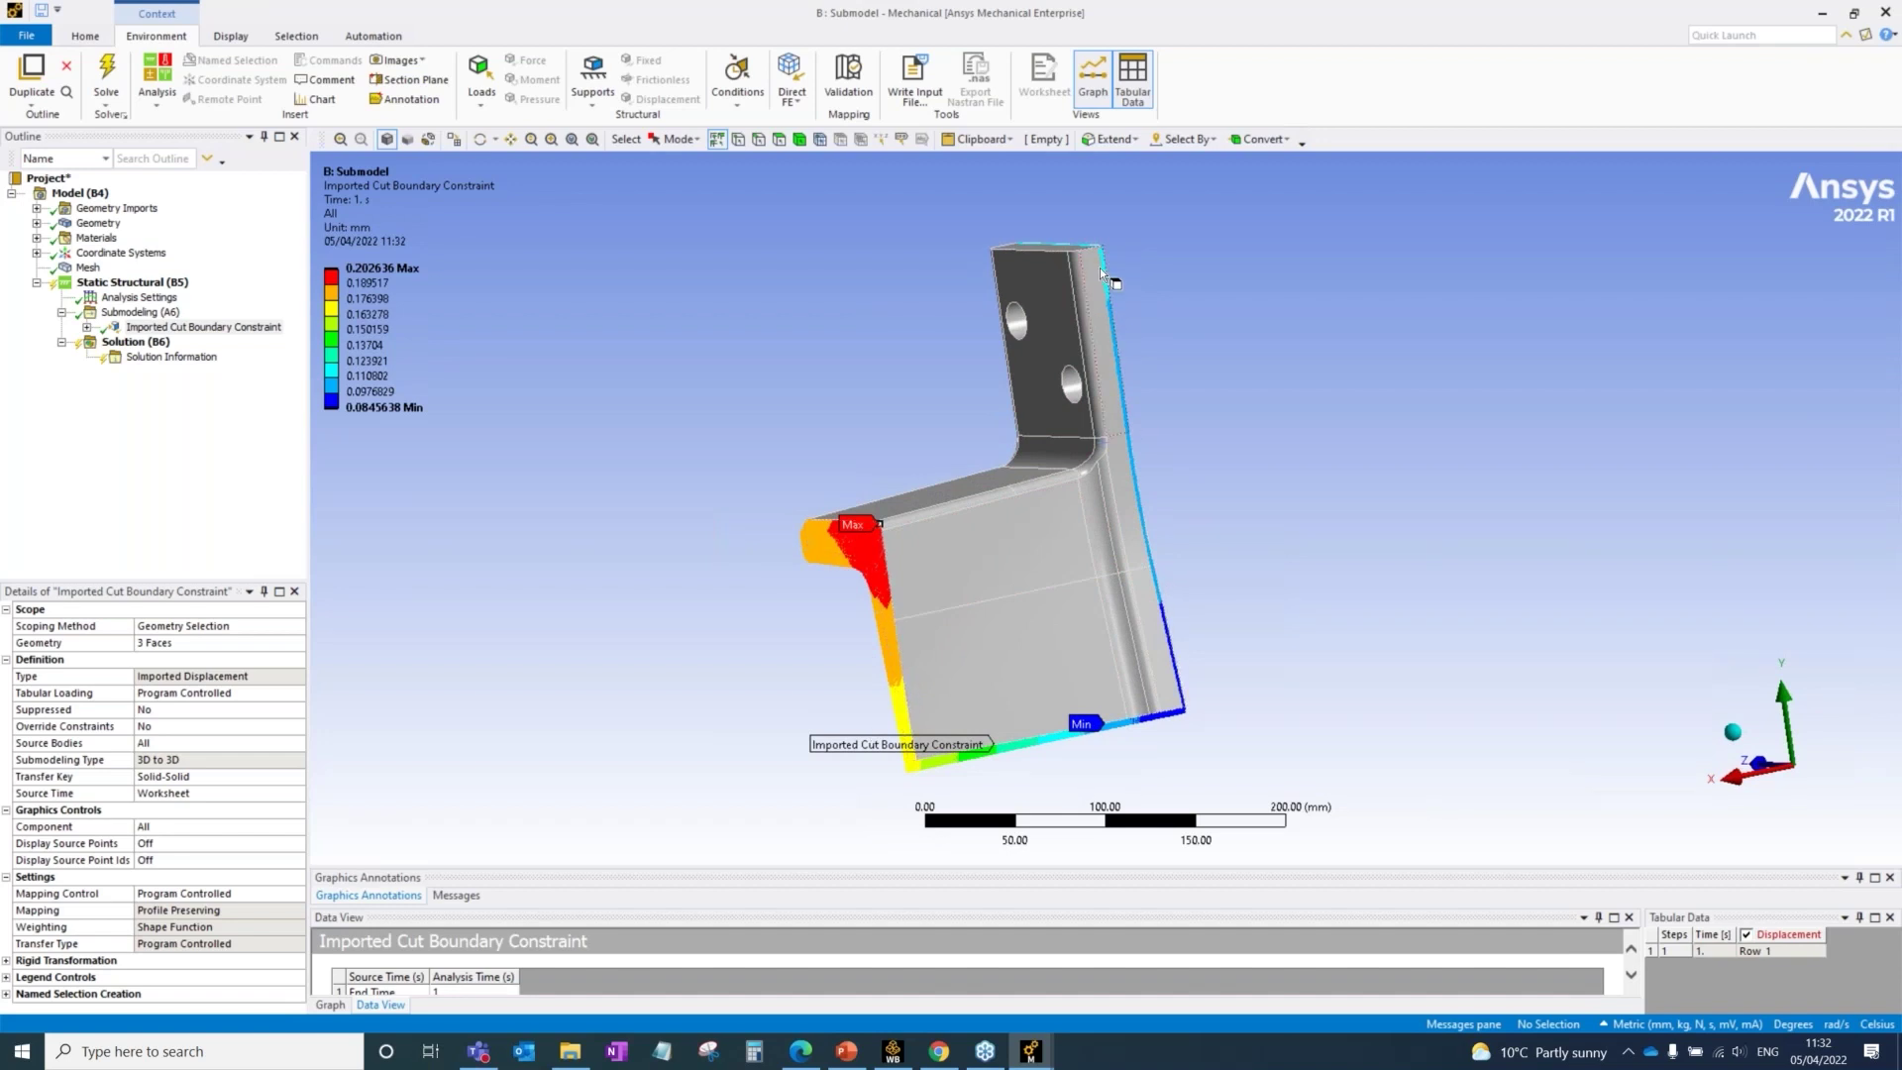
middle_drag(1113, 495, 1068, 523)
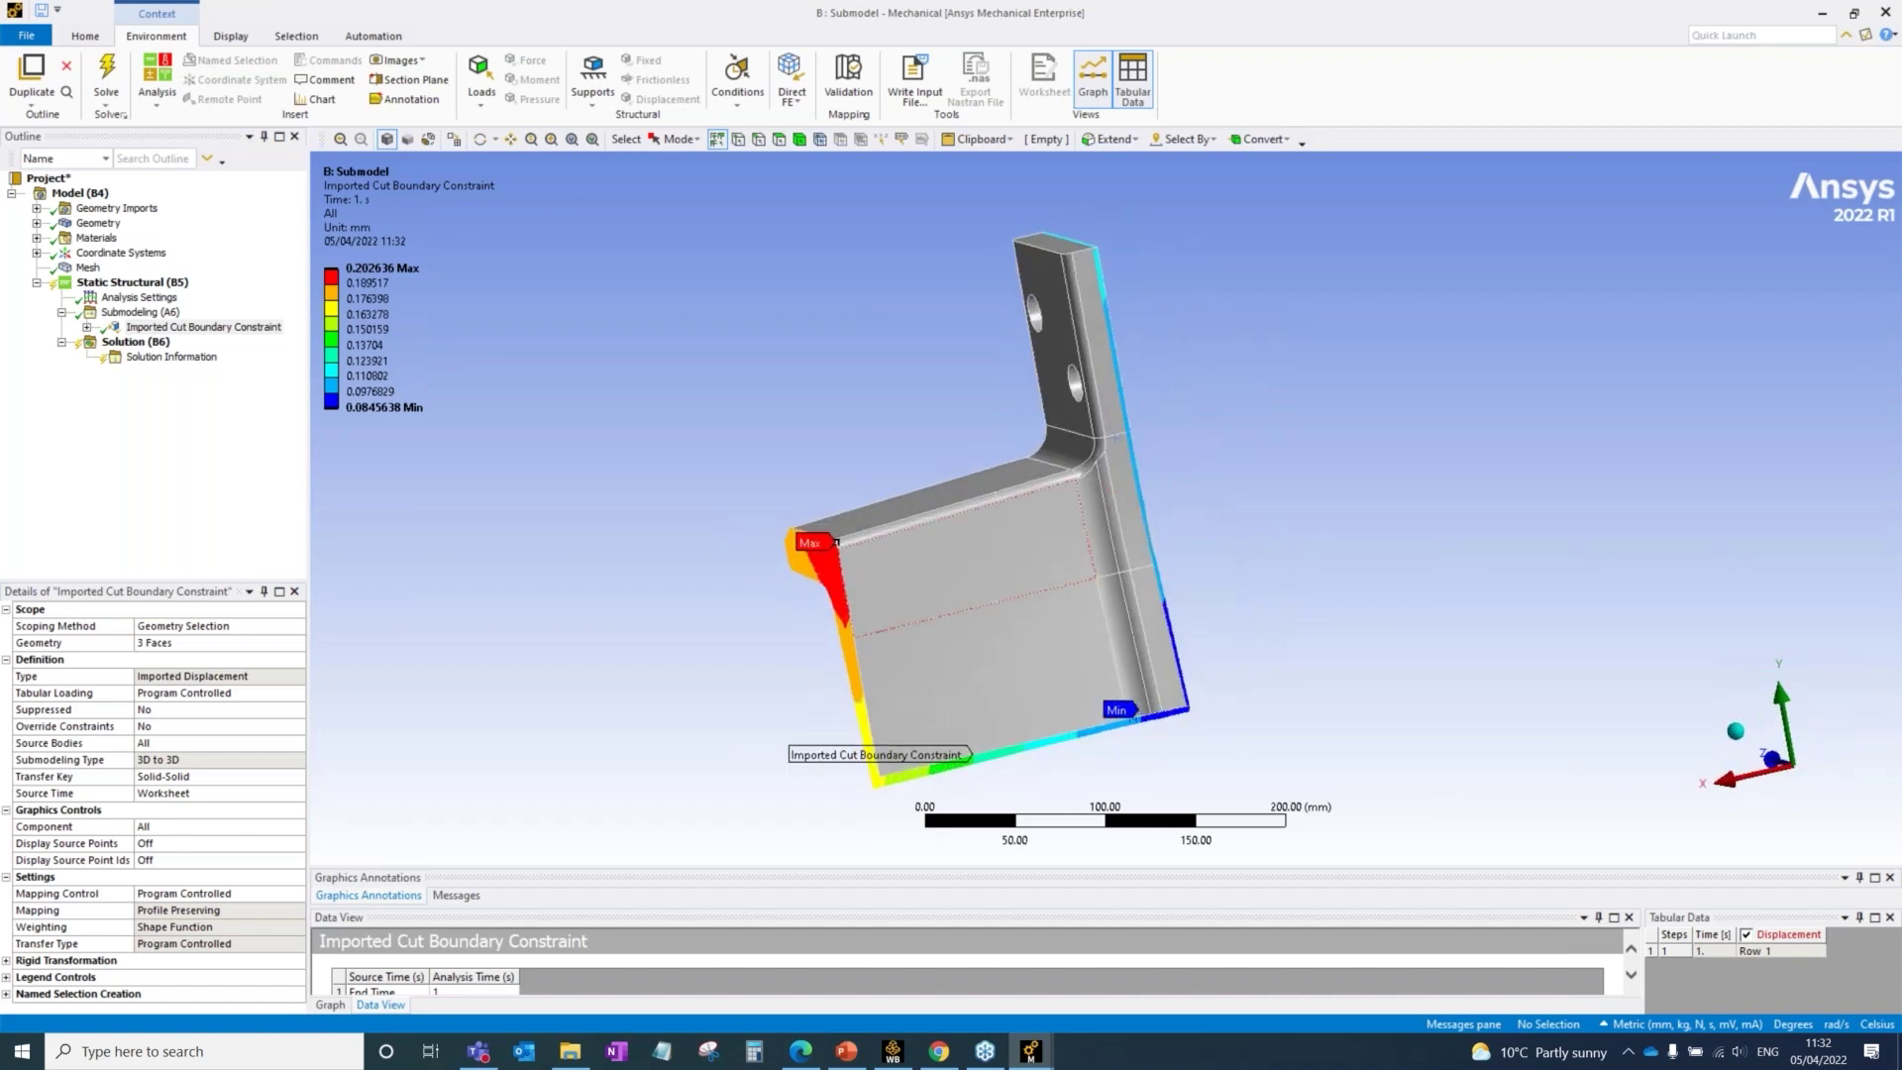
scroll(1040, 554, up, 1)
click(155, 420)
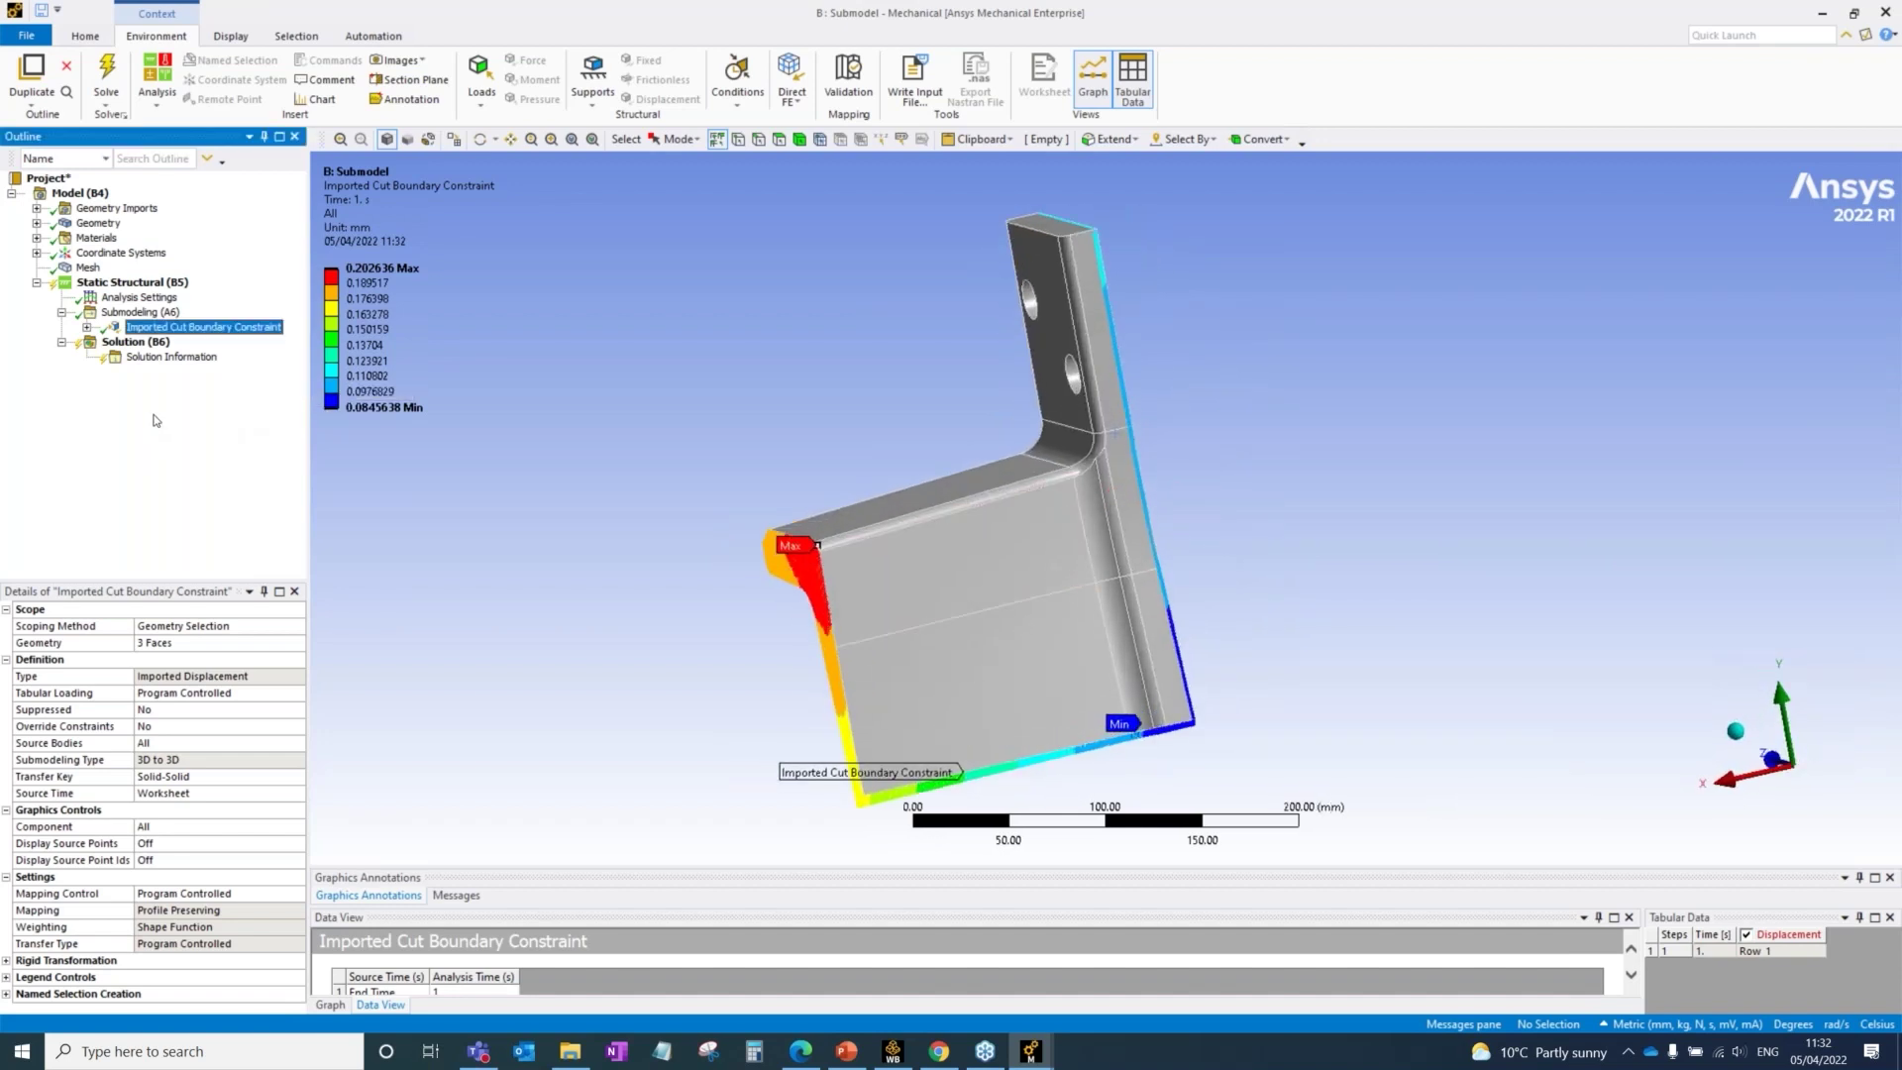
Step: Add an Equivalent (von-Mises) stress result to the submodel's solution and solve it
click(129, 344)
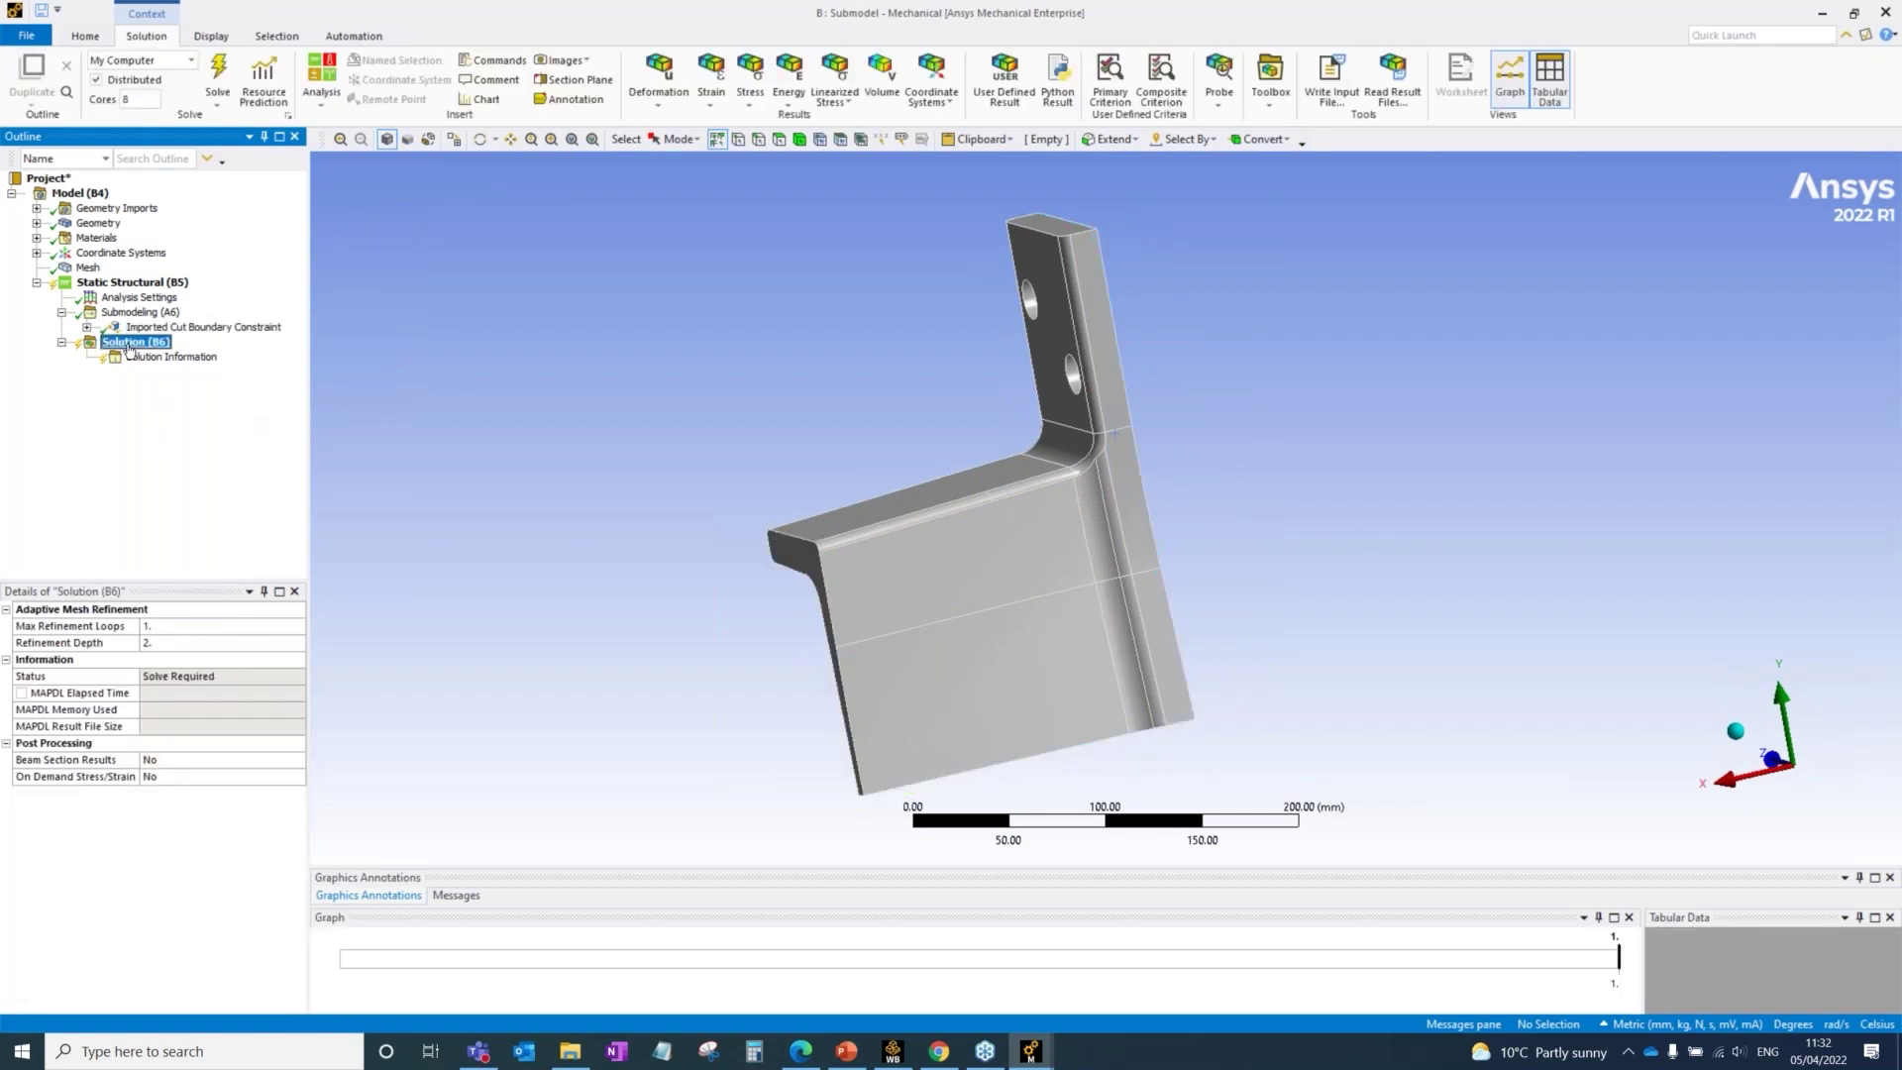
right_click(130, 346)
mouse_move(196, 359)
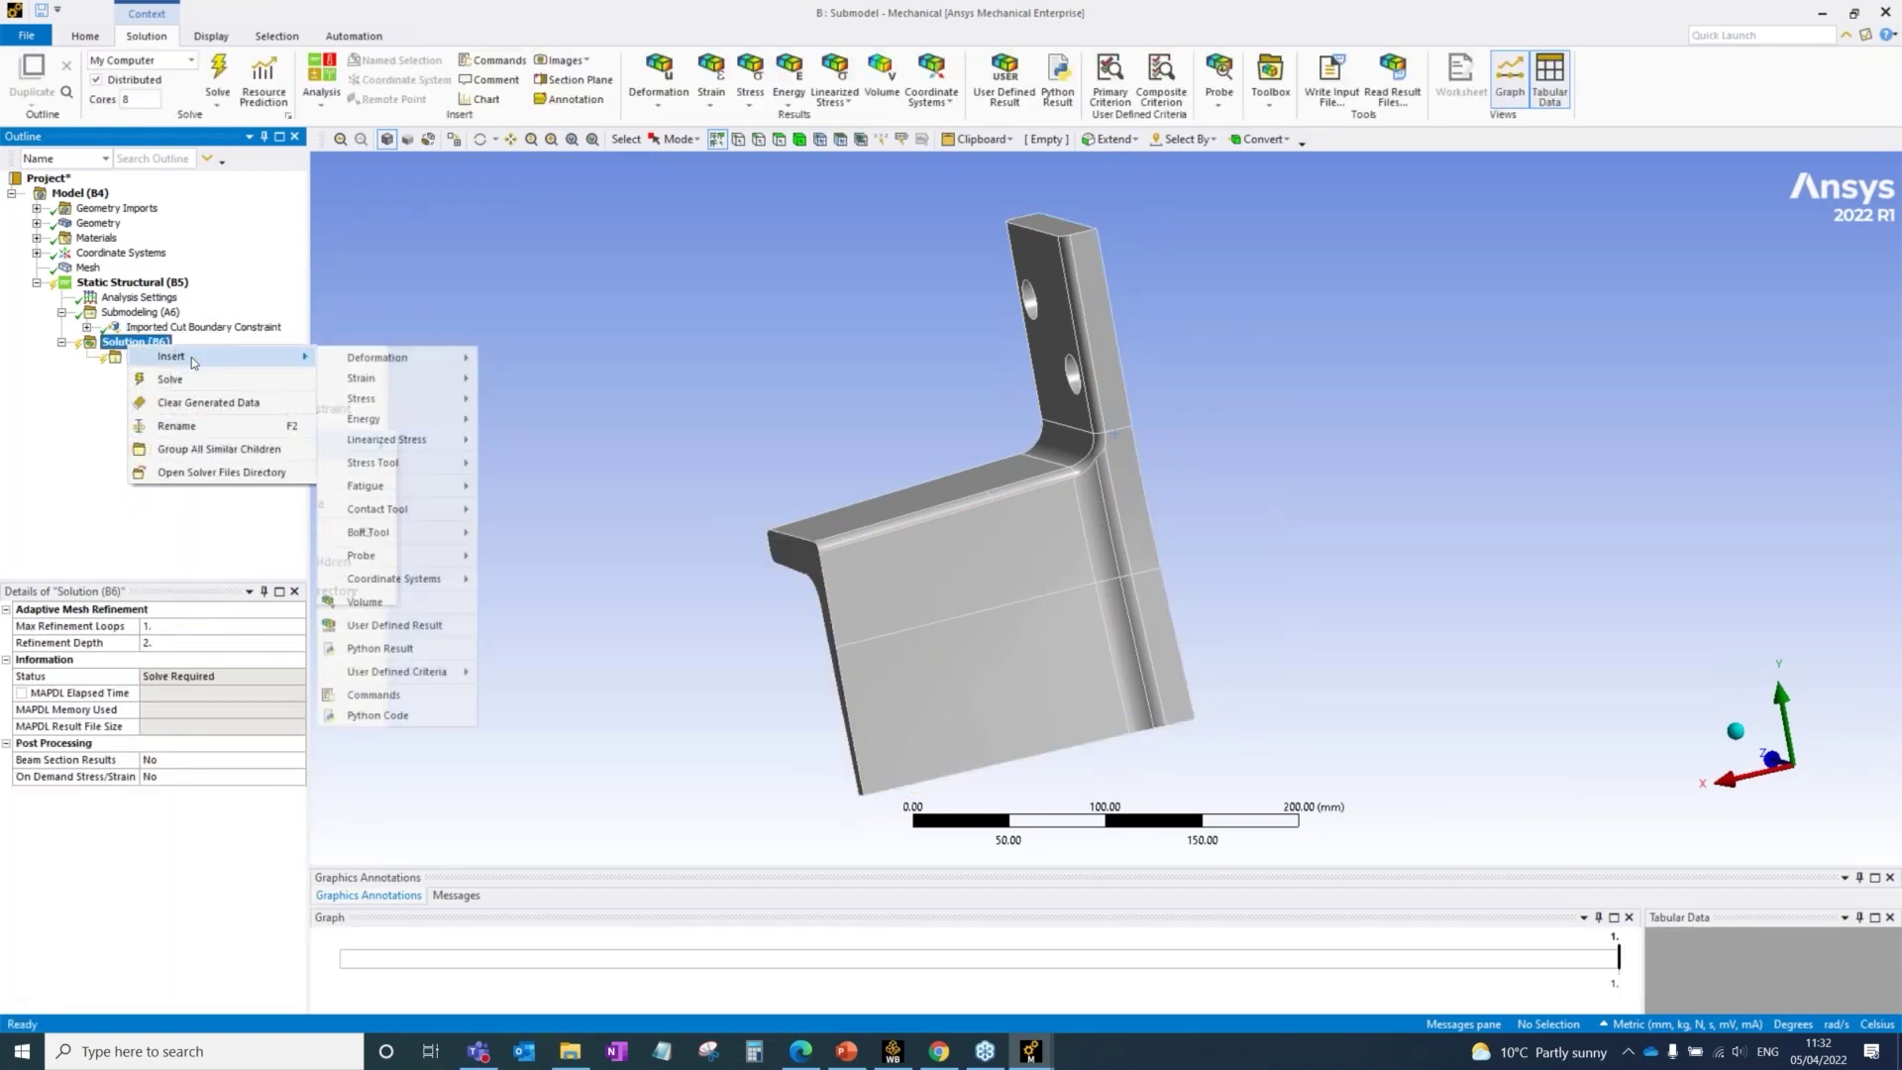
mouse_move(416, 398)
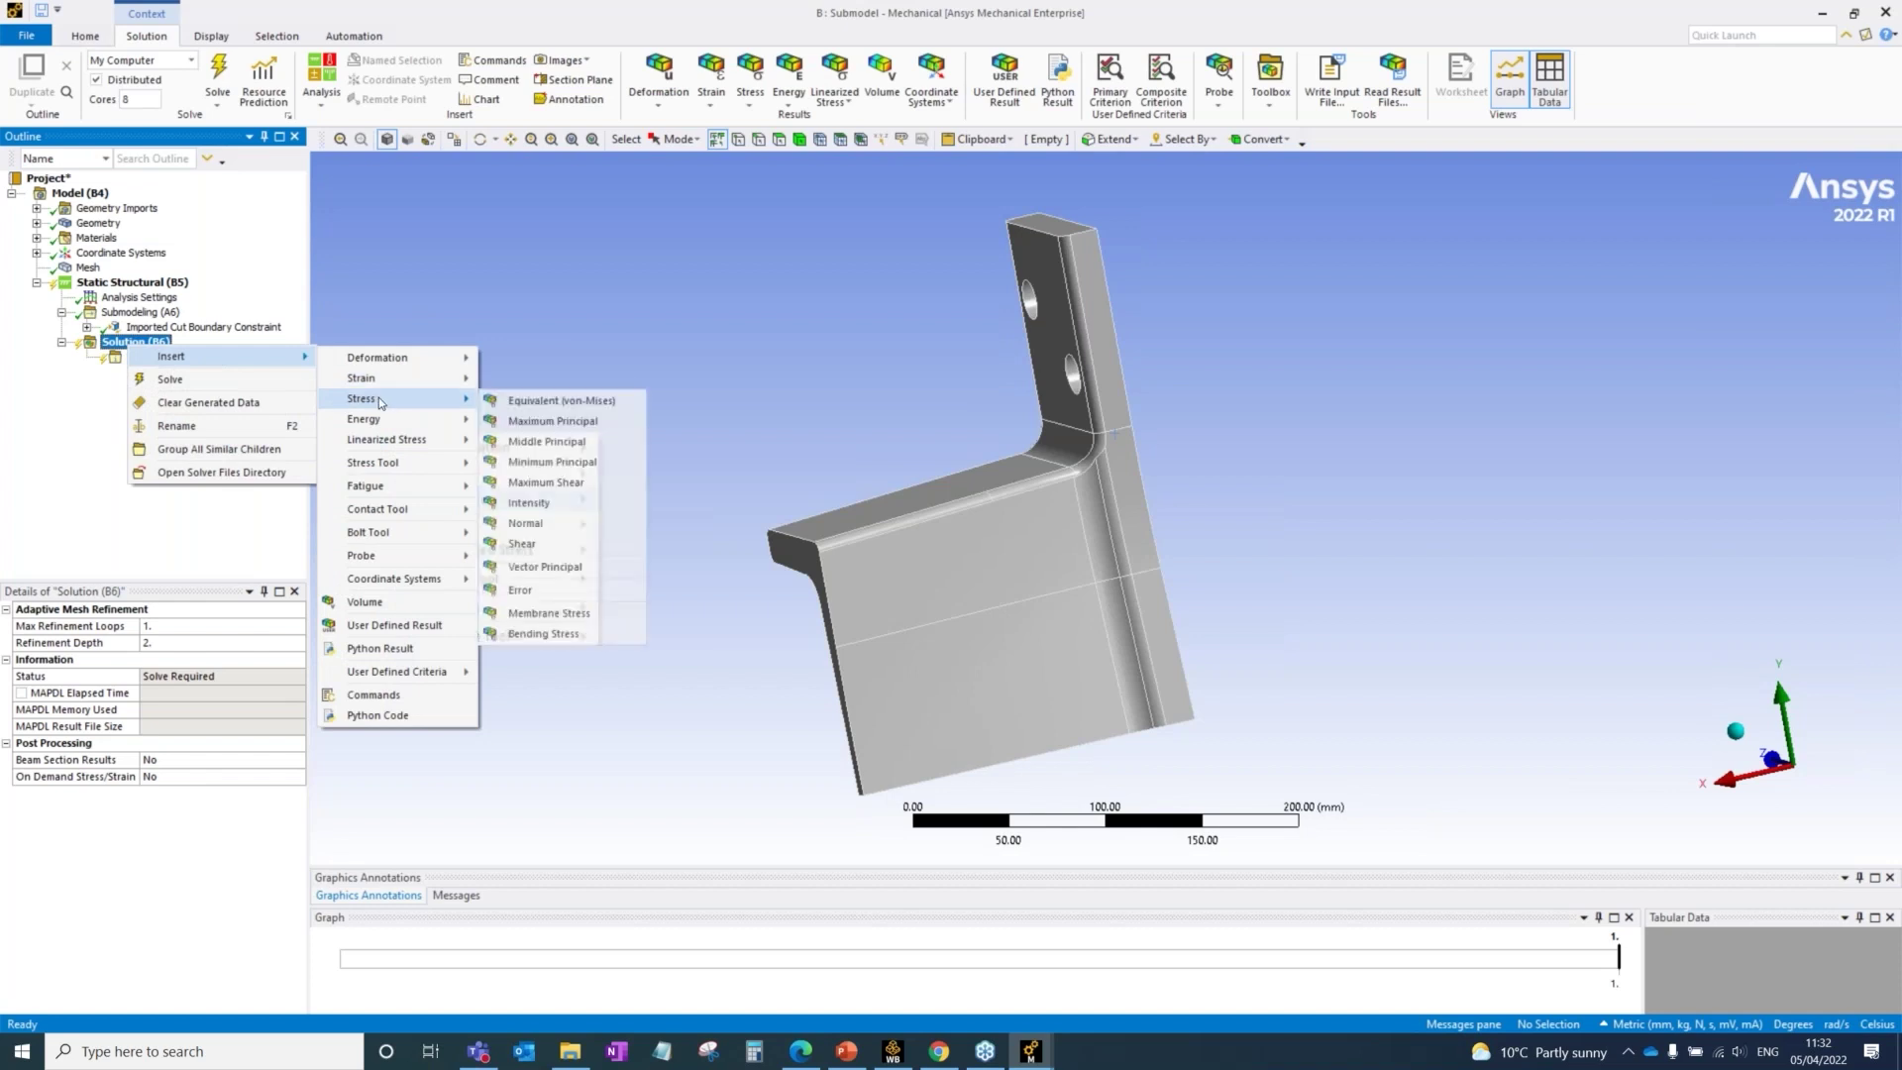
click(519, 401)
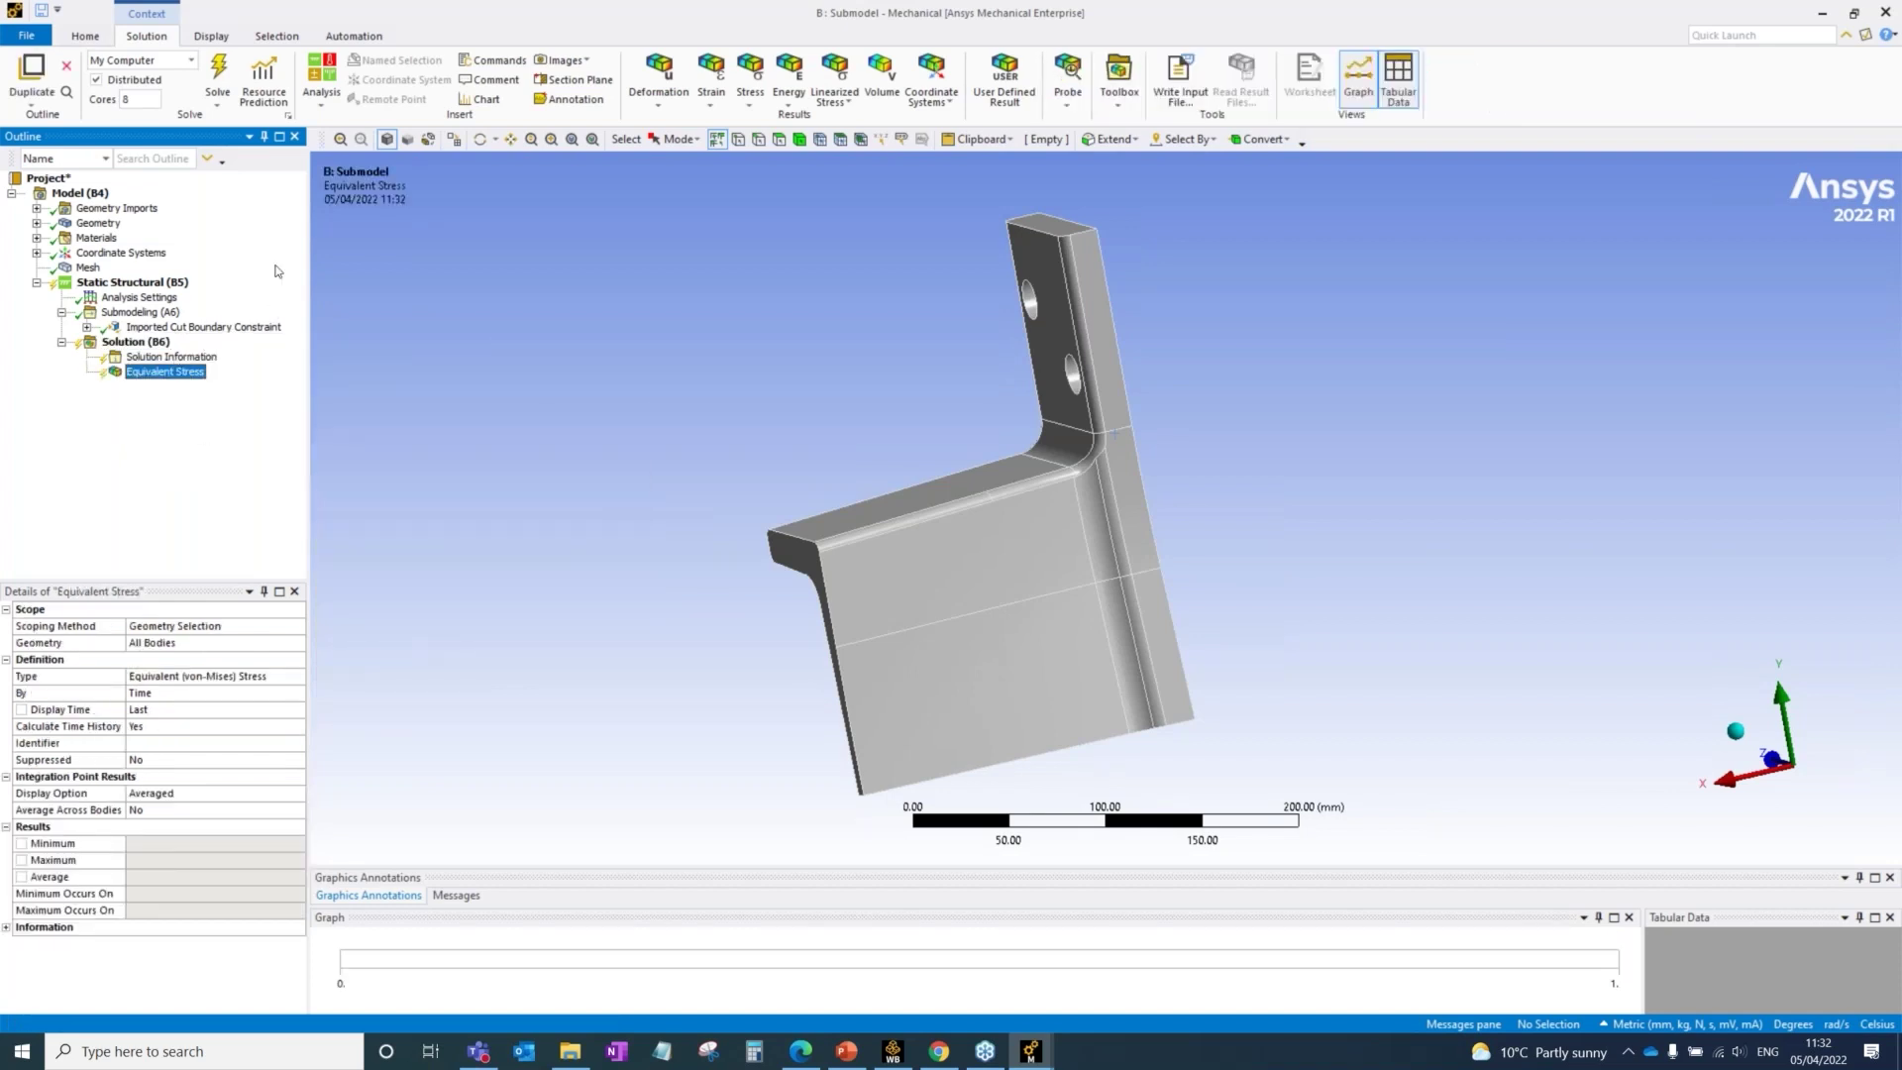
click(224, 78)
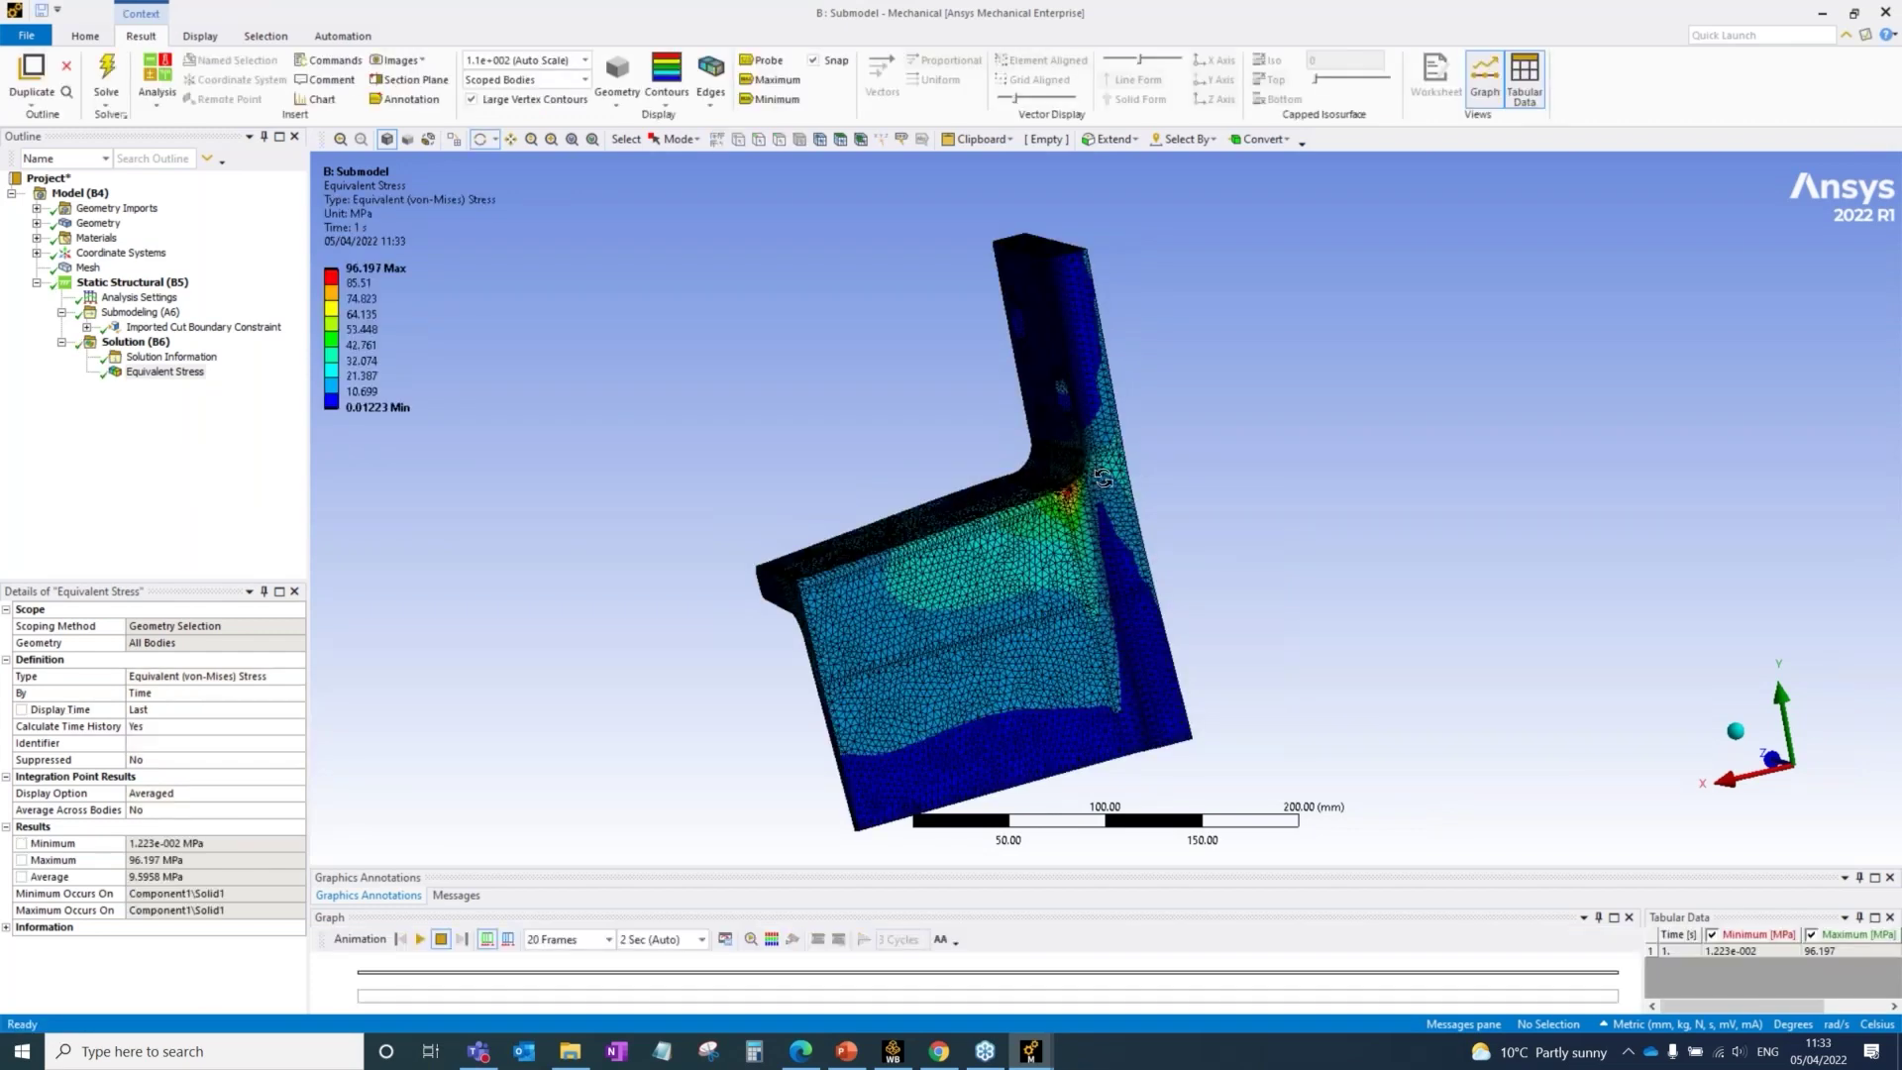
Step: Probe the submodel's equivalent stress at three points along the cut rib end and one near the flange's upper corner
drag(1114, 457, 999, 519)
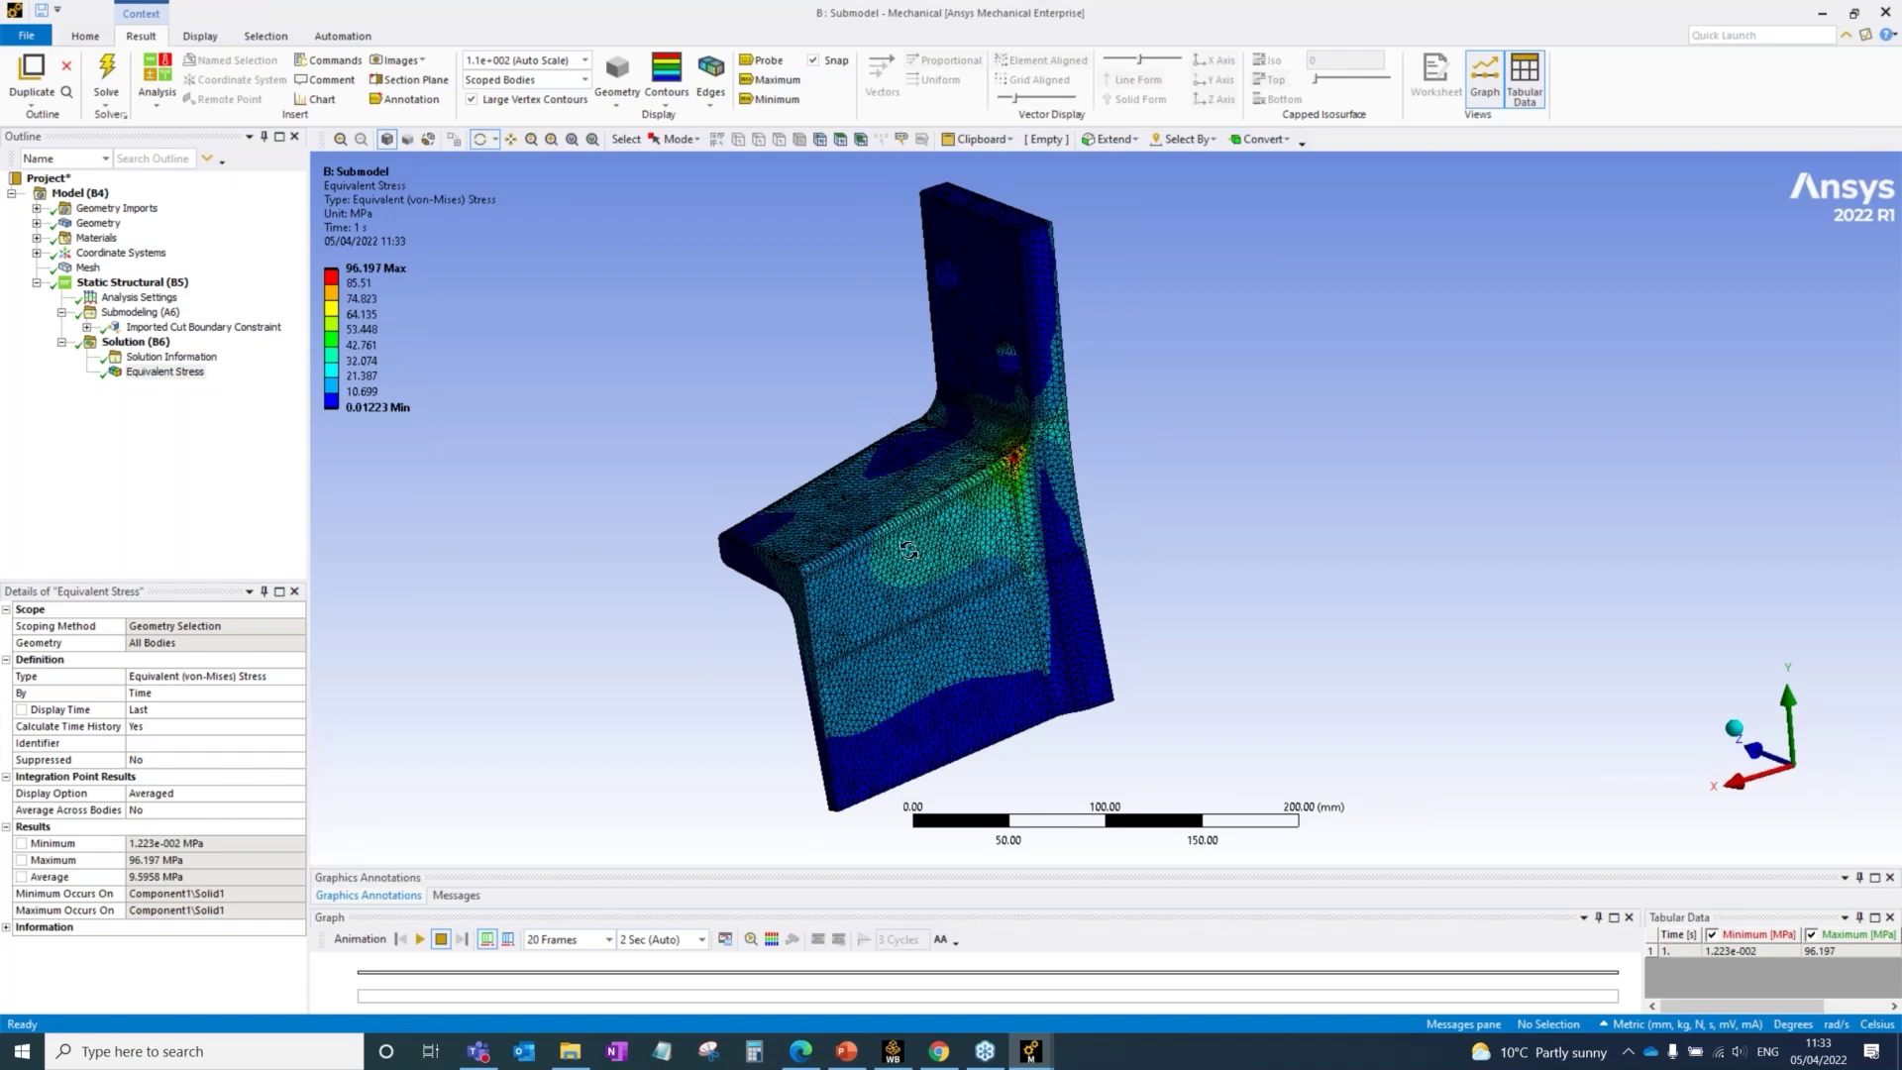
drag(908, 551, 964, 534)
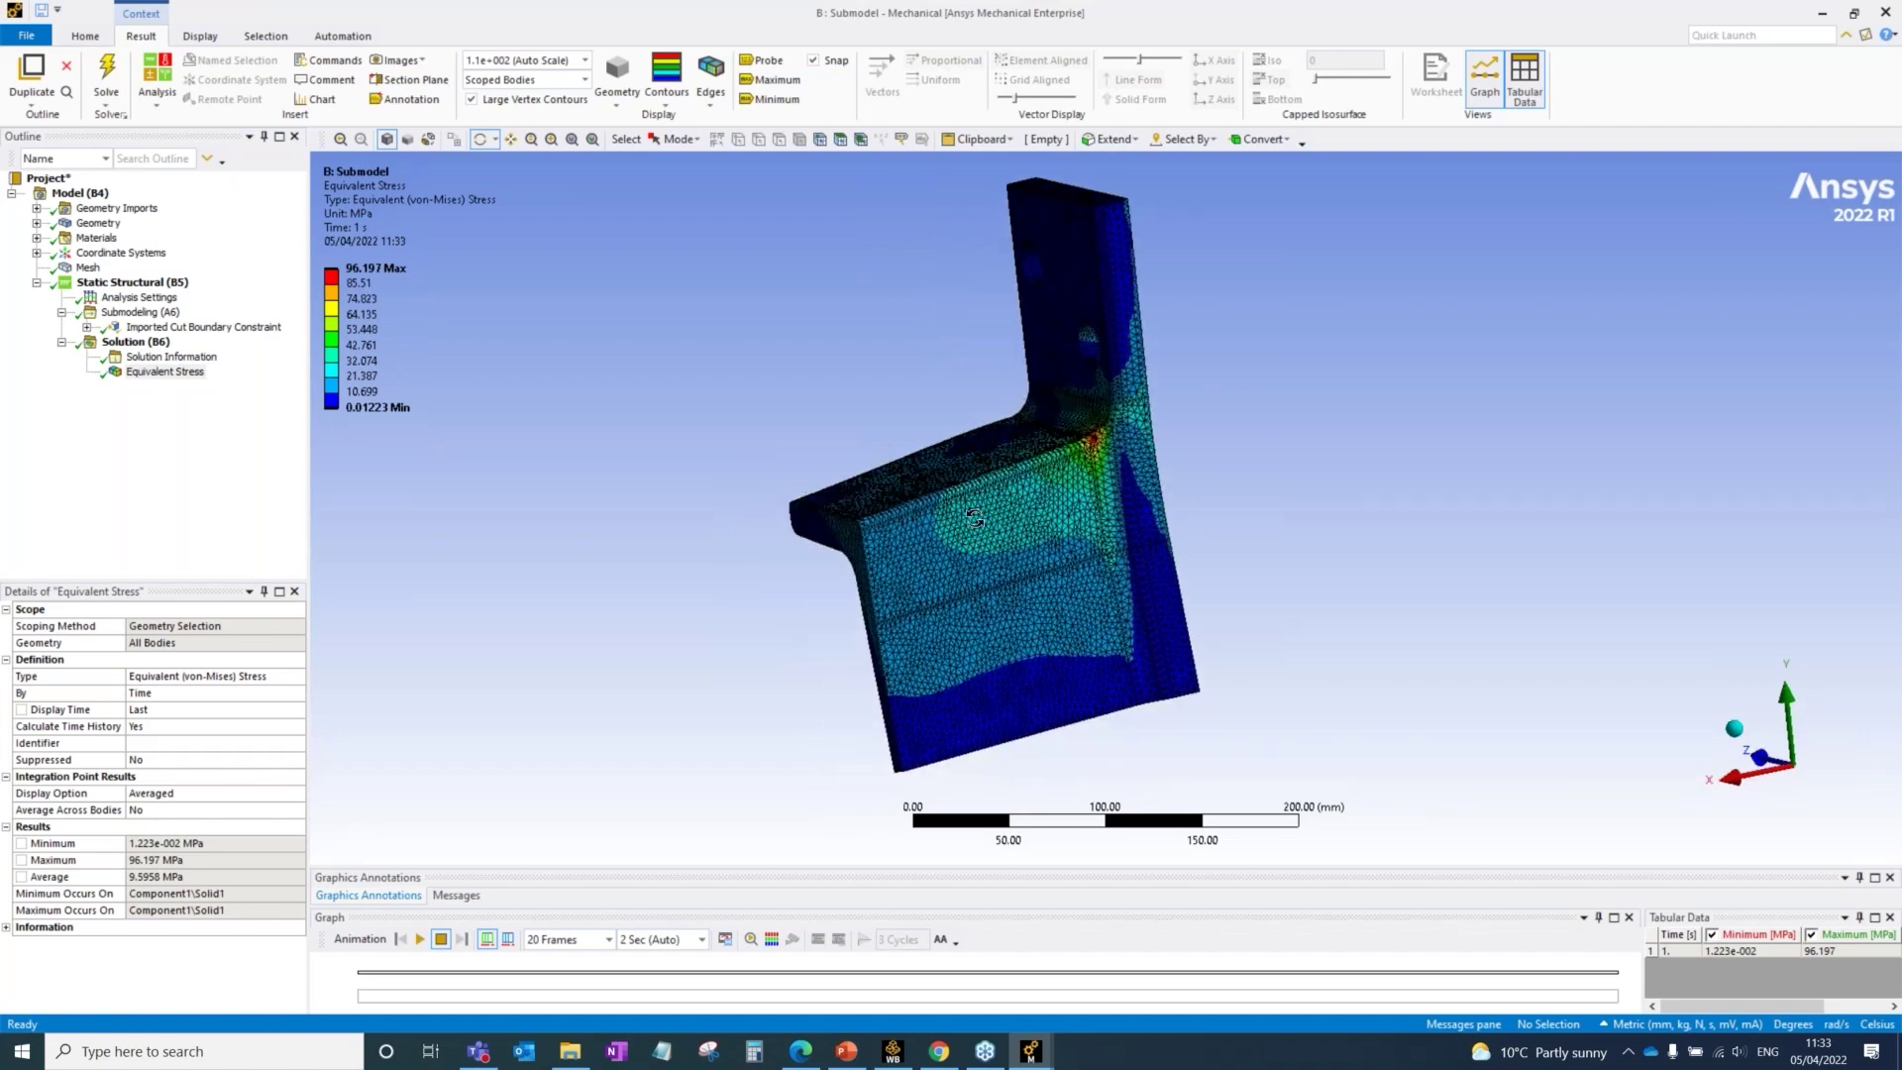
drag(1062, 462, 1054, 476)
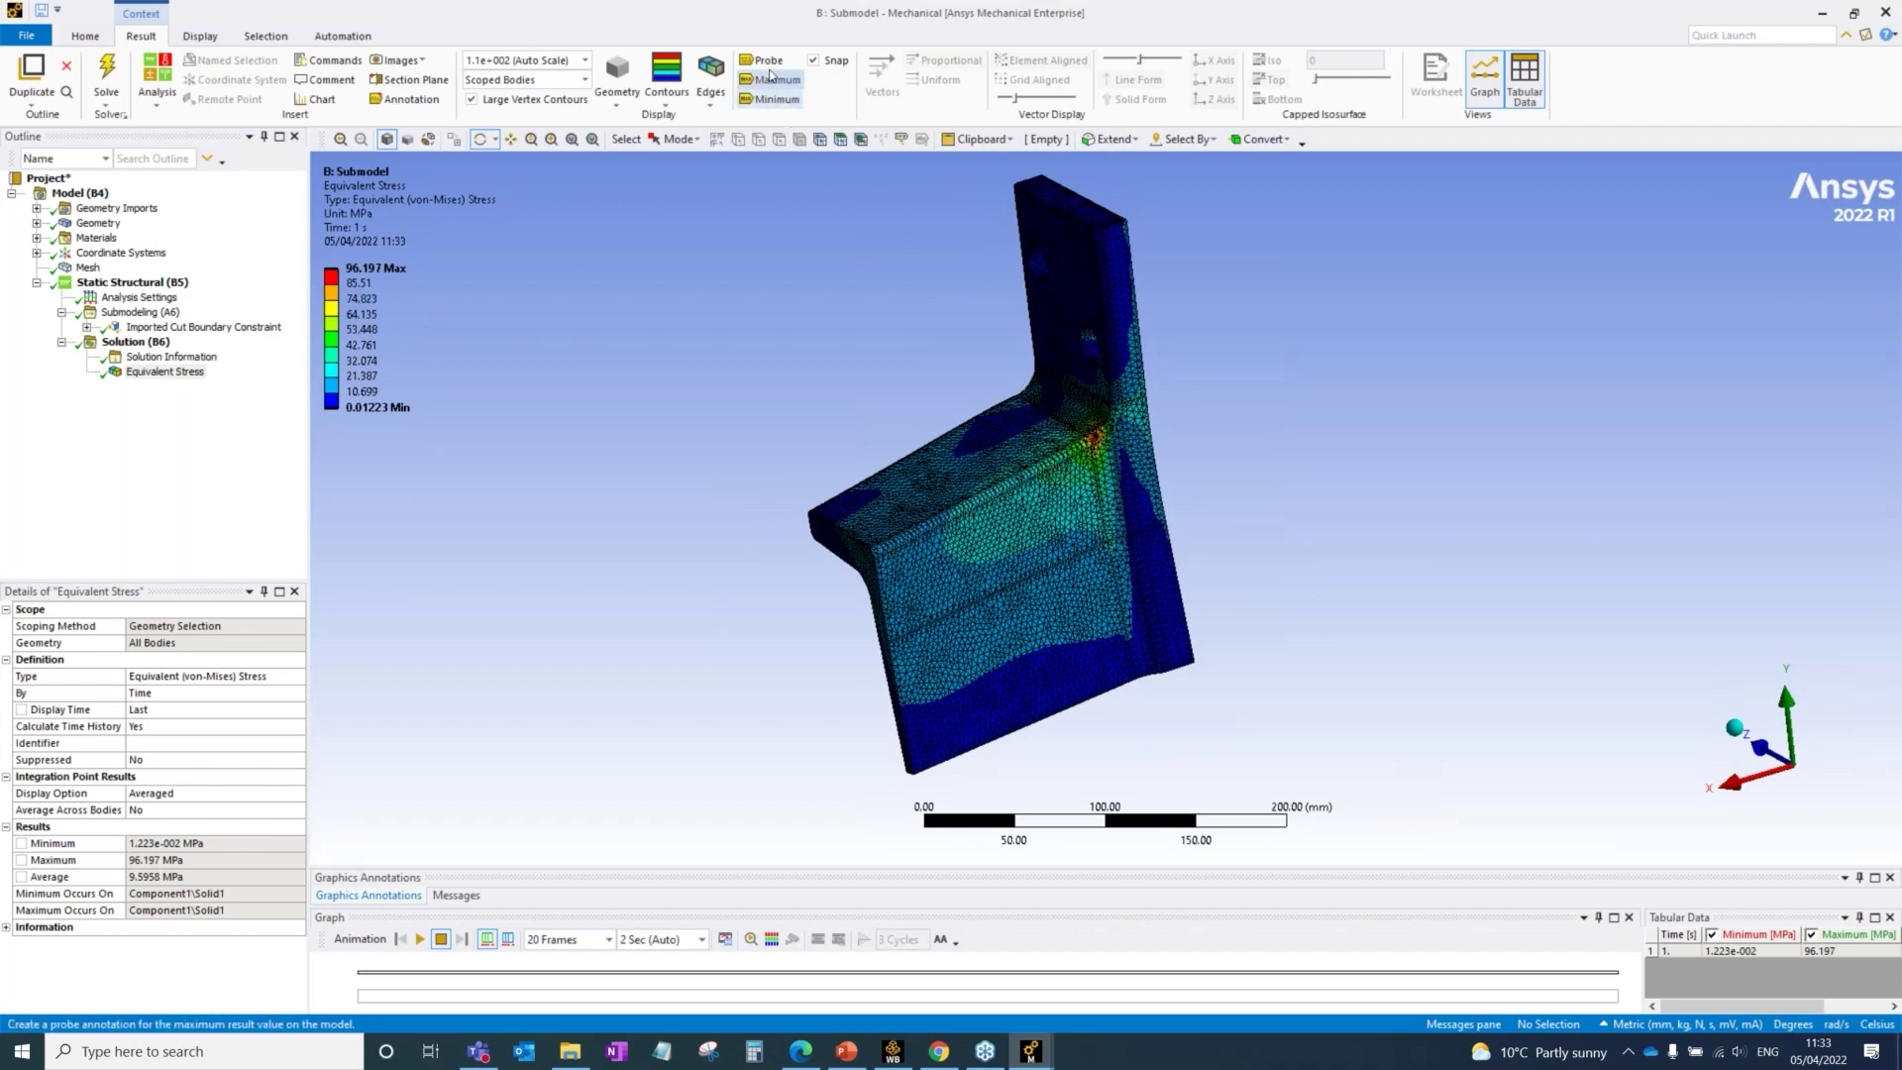
click(769, 61)
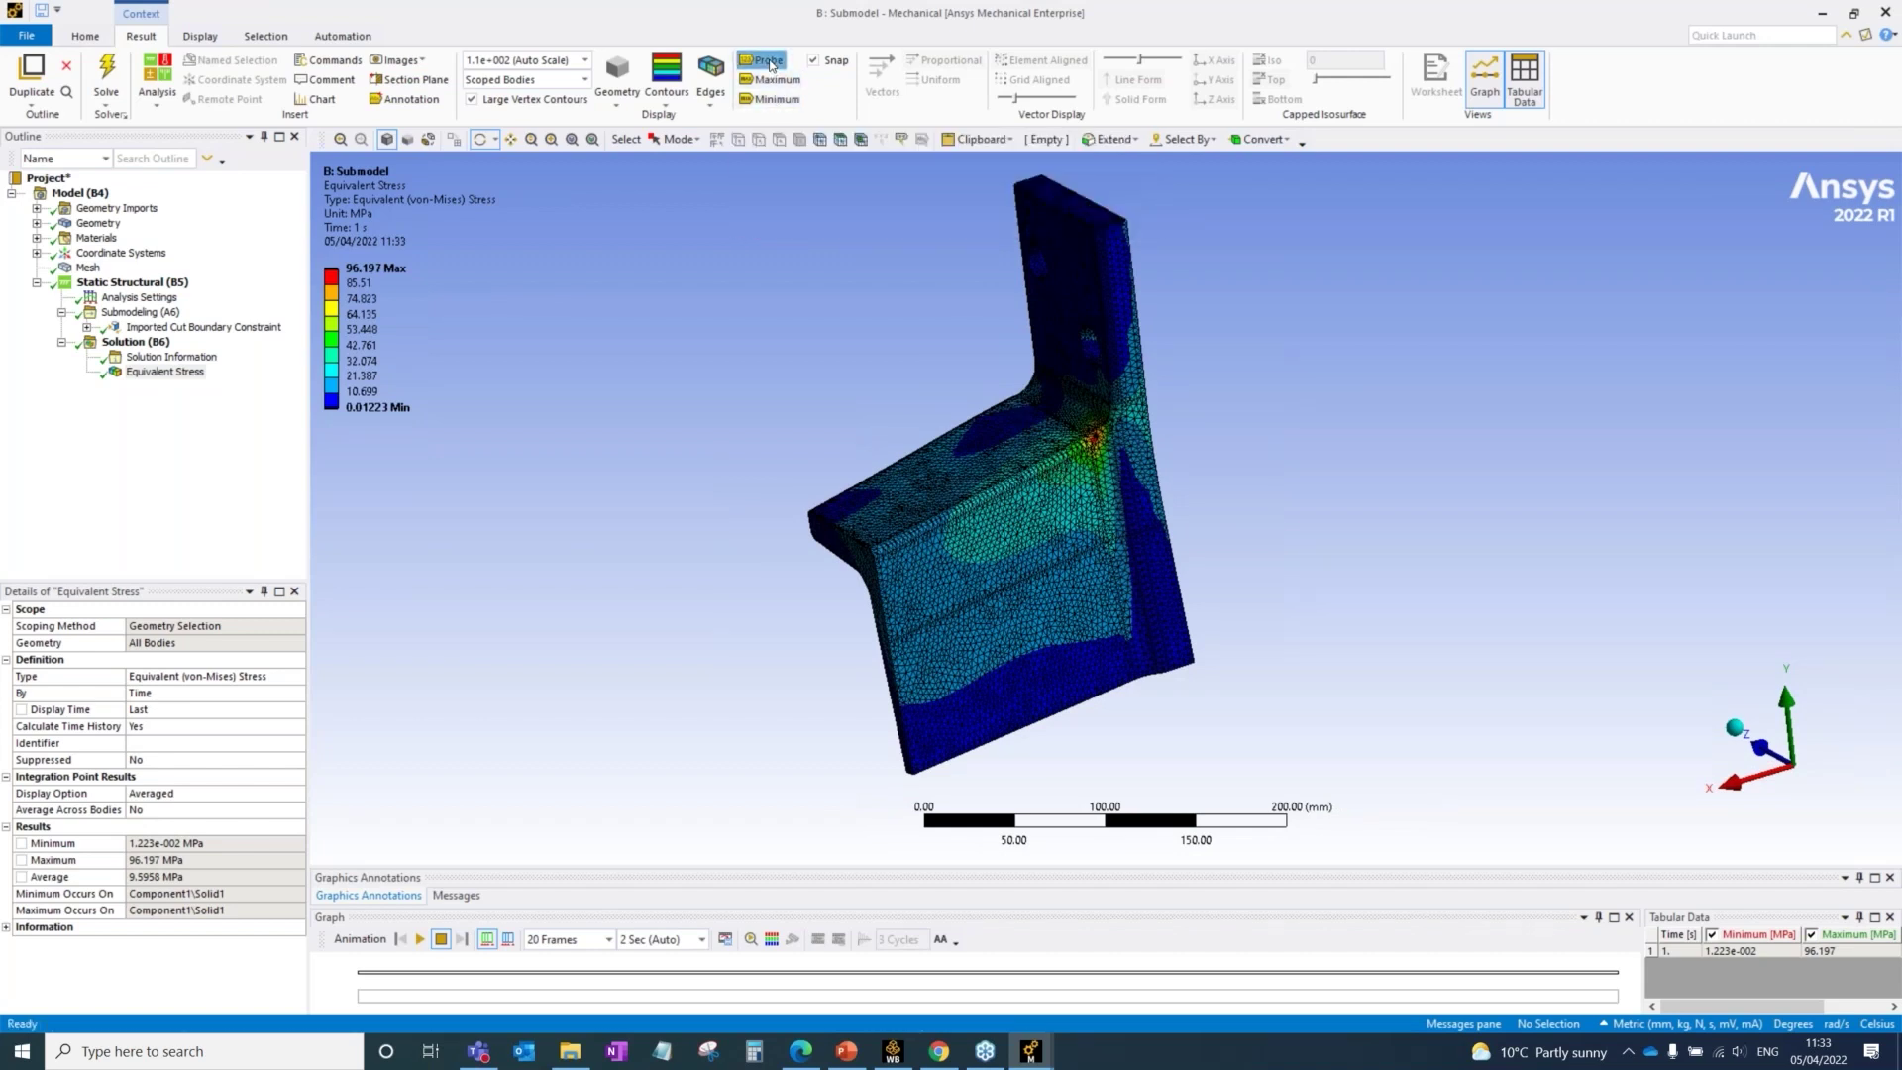
click(829, 512)
click(881, 550)
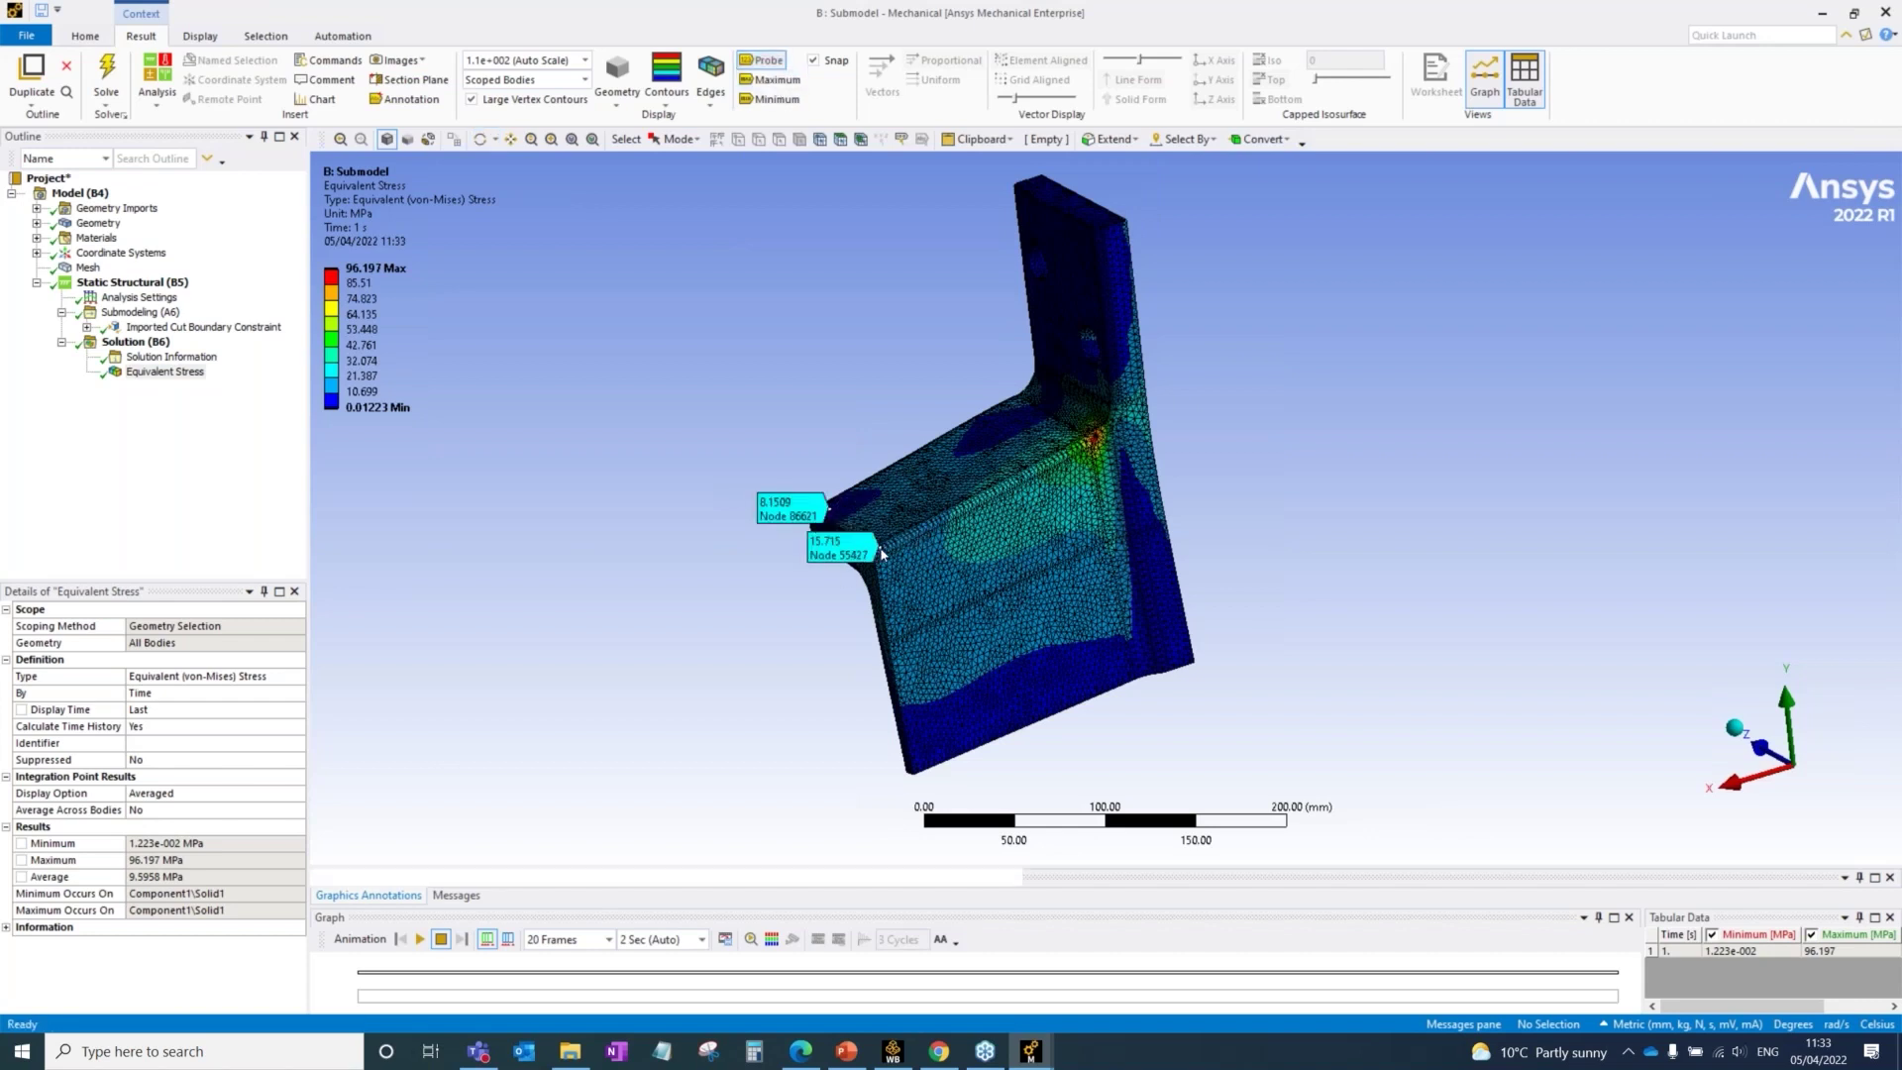
click(905, 687)
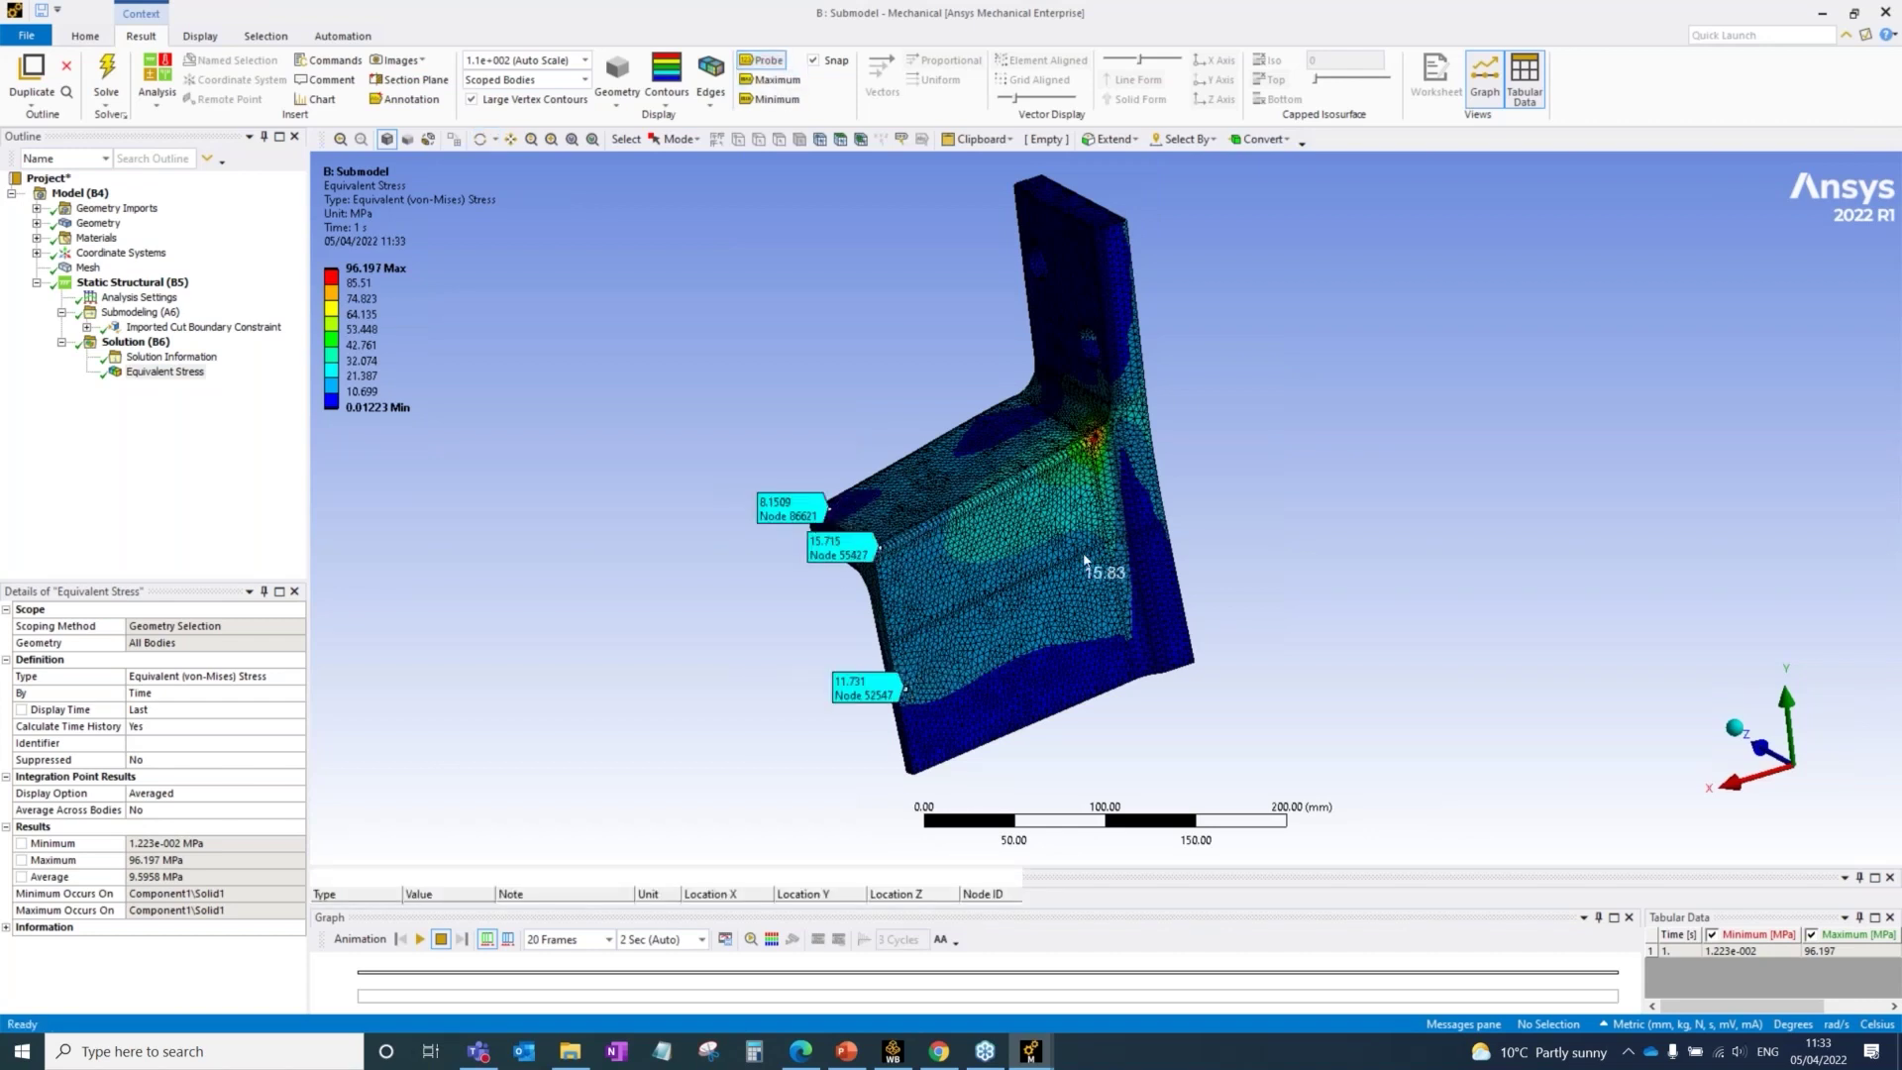
click(1122, 238)
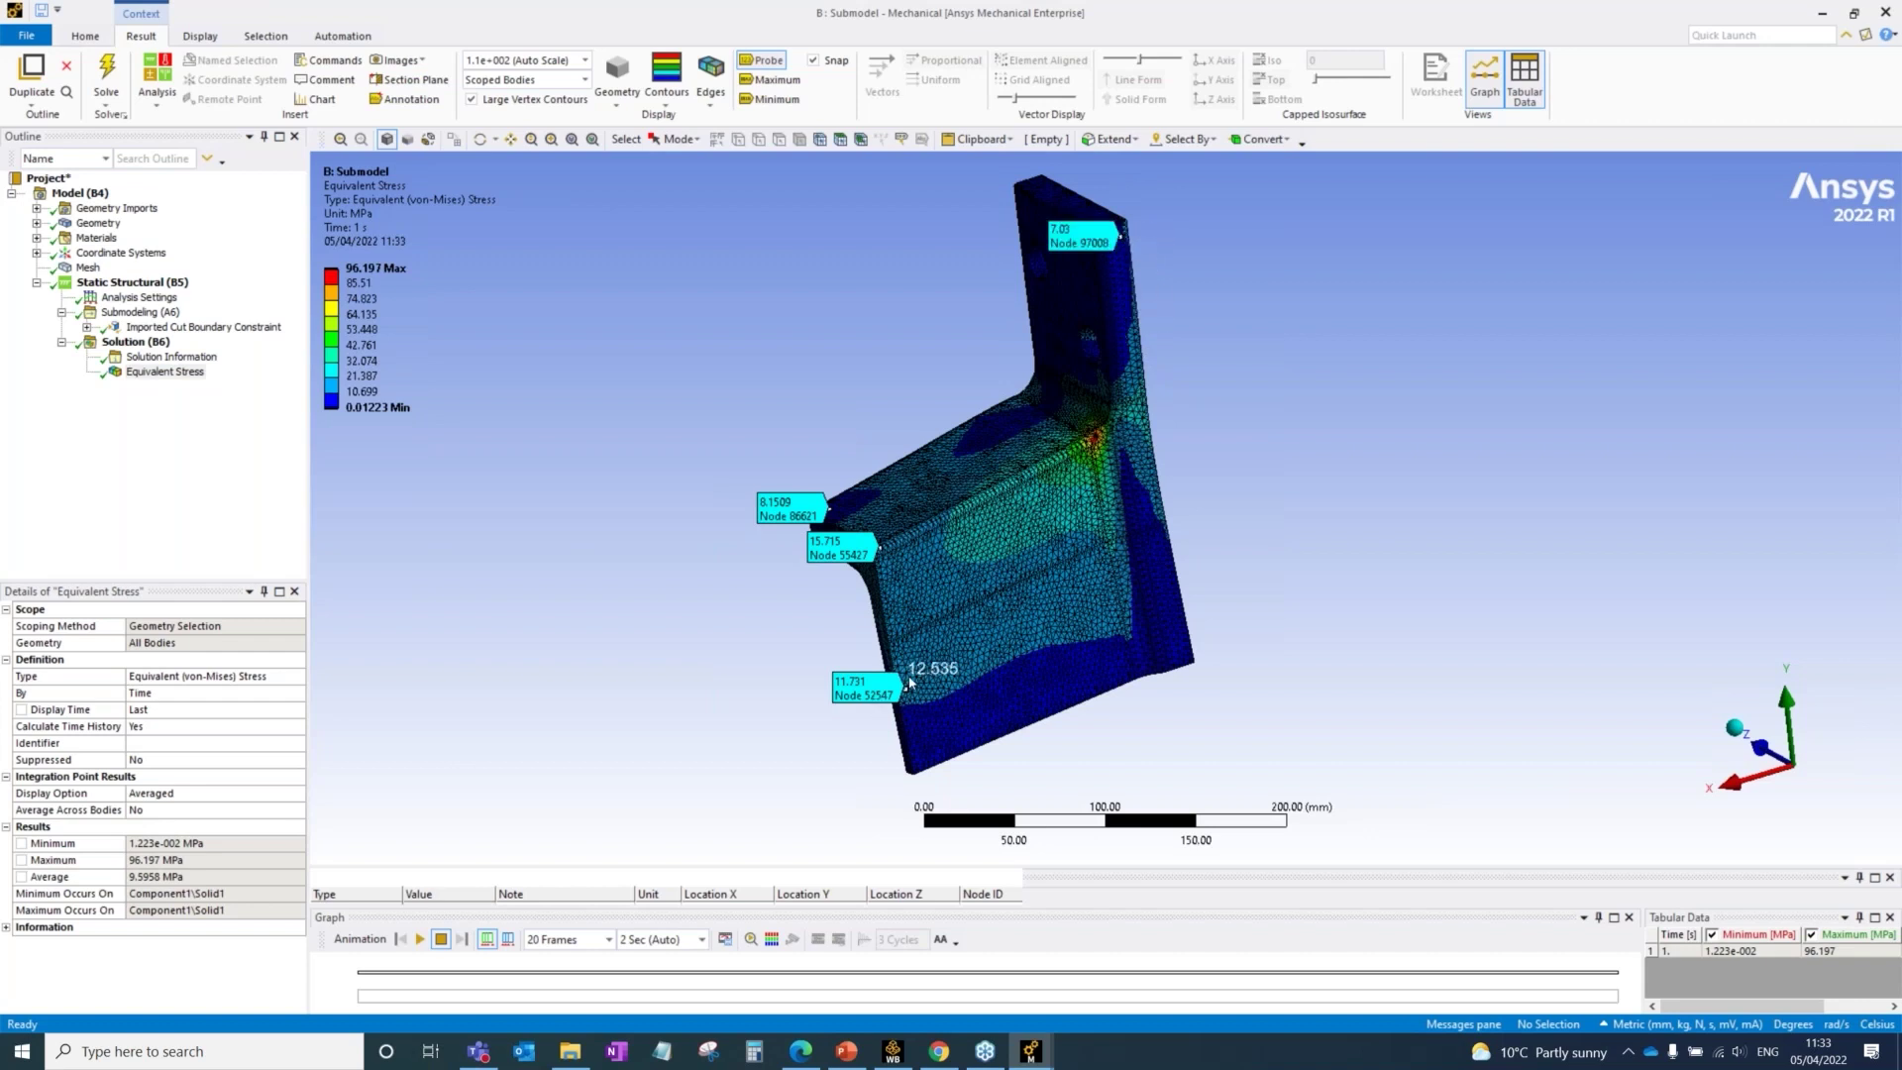
Step: Switch to the Full Model analysis and probe equivalent stress at five points on the flange and rib around the submodel's boundaries
mouse_move(1033, 1056)
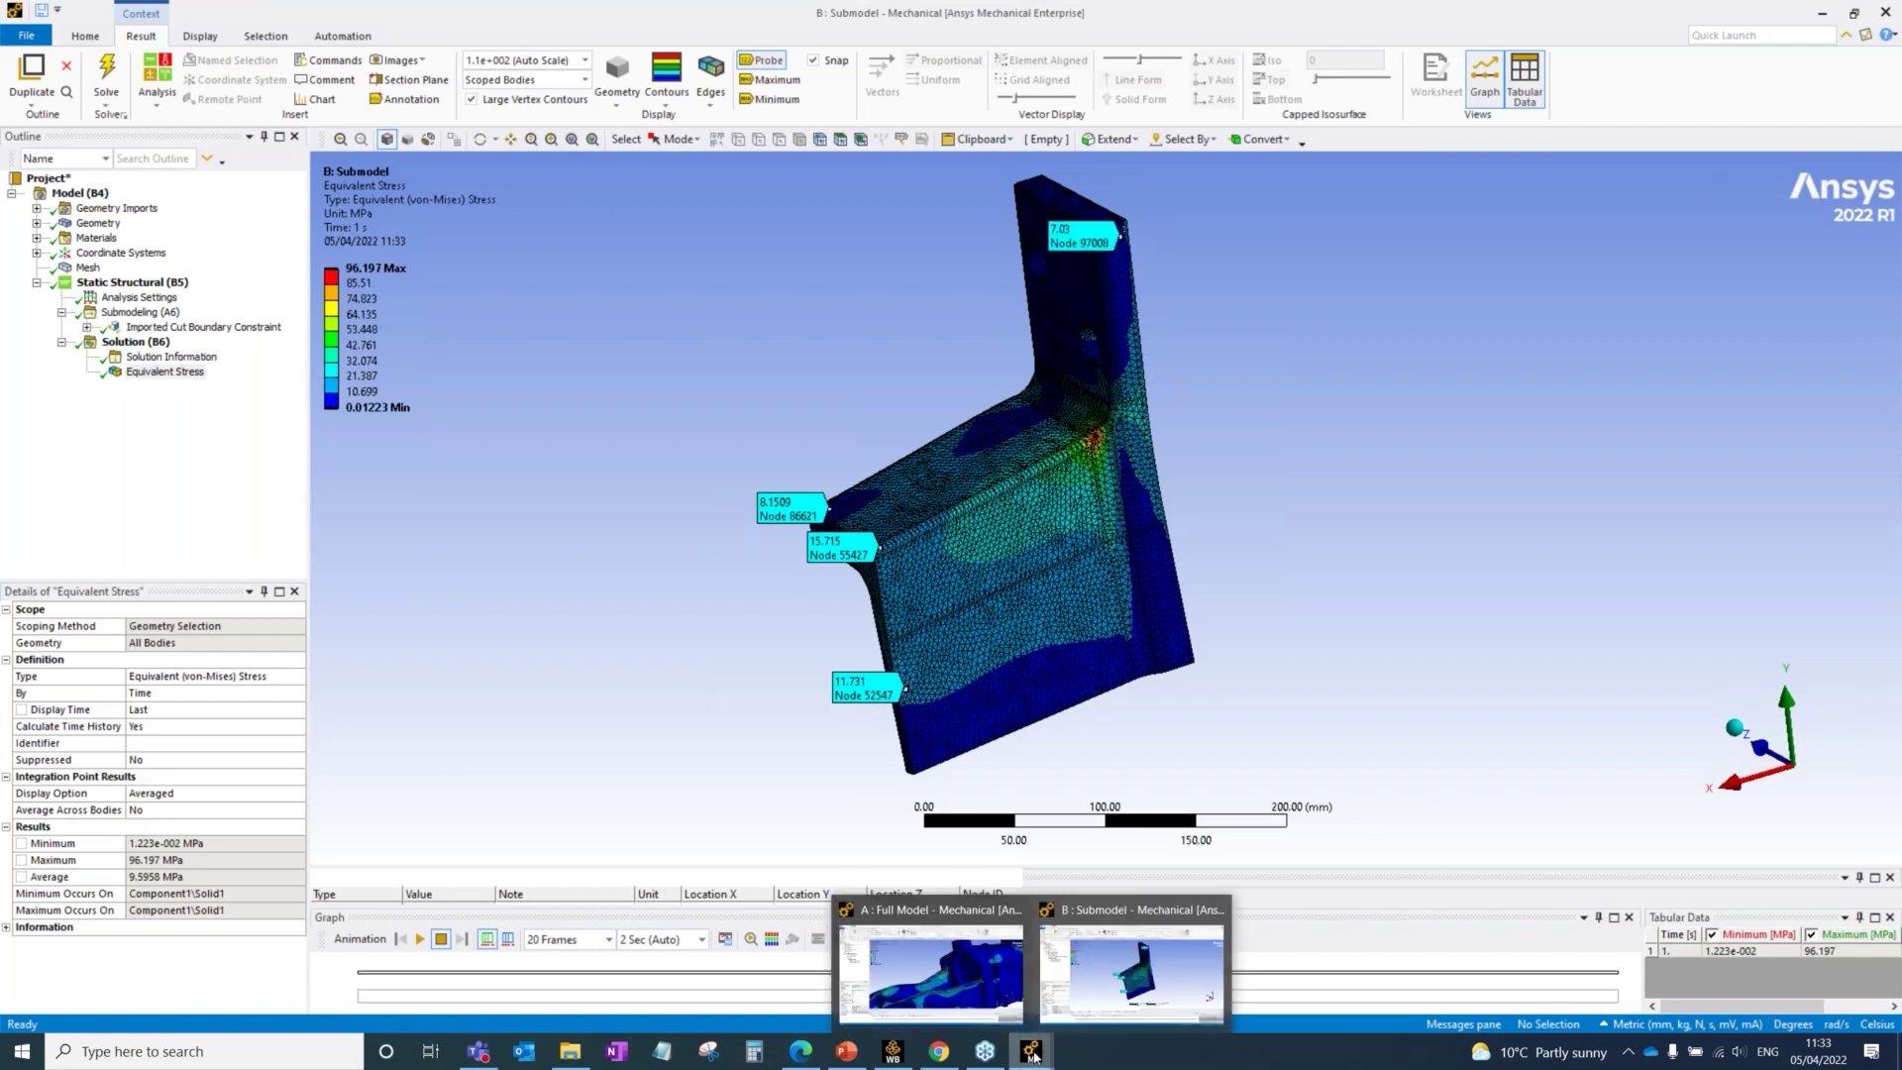
click(986, 1012)
scroll(1038, 455, up, 5)
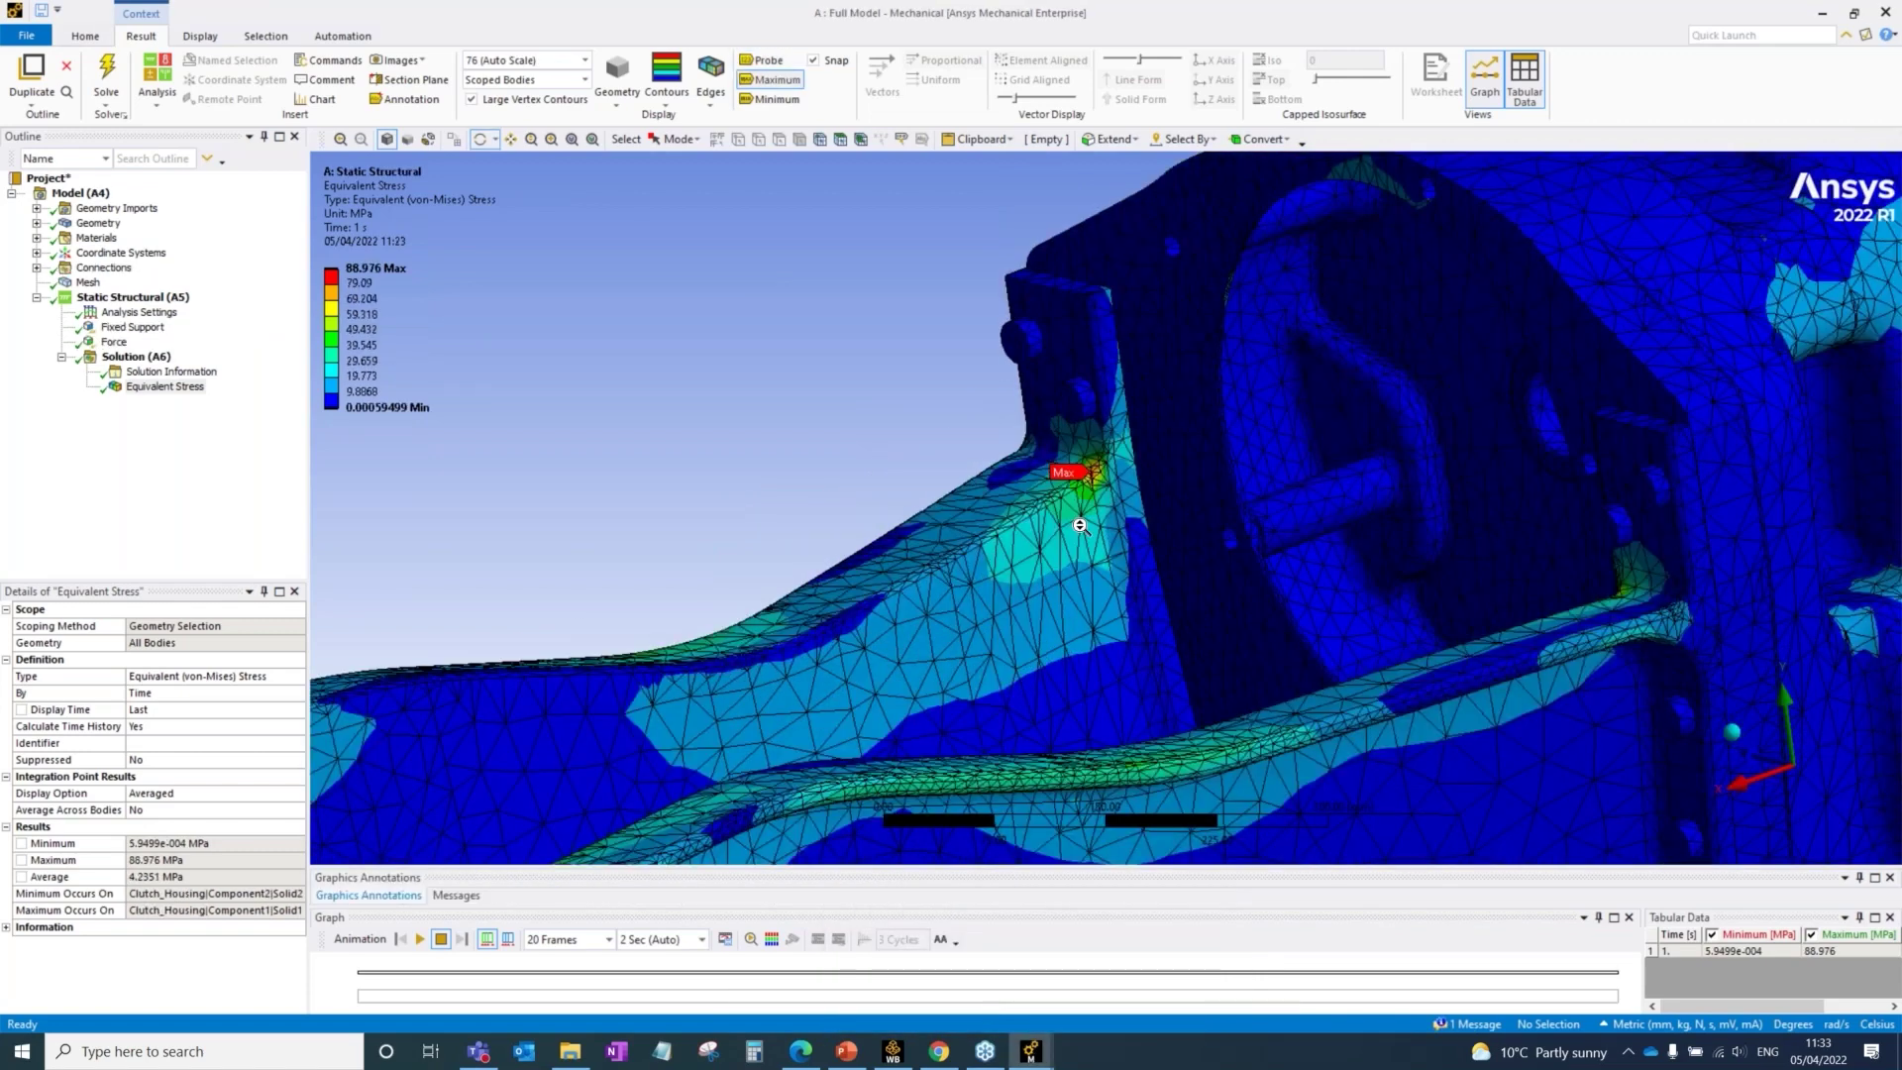
scroll(1037, 455, down, 1)
click(763, 61)
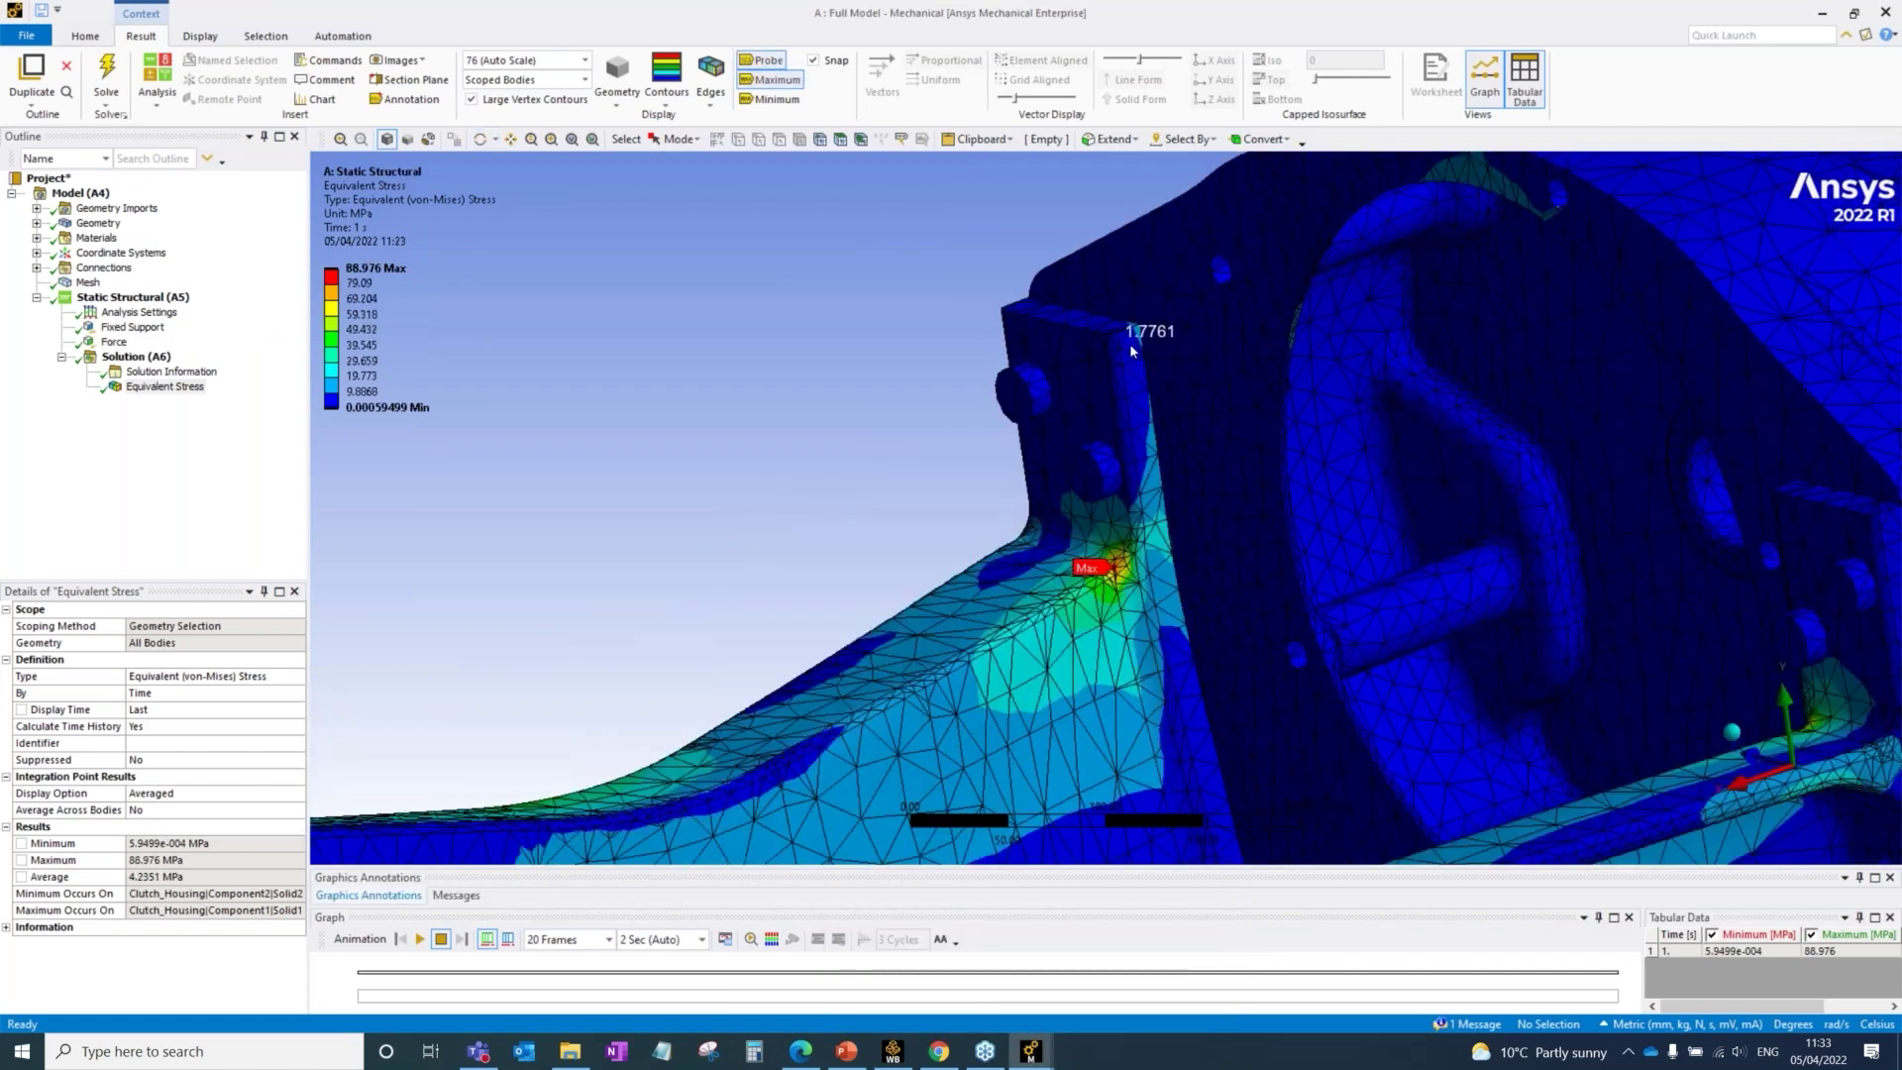
click(1124, 338)
click(1172, 628)
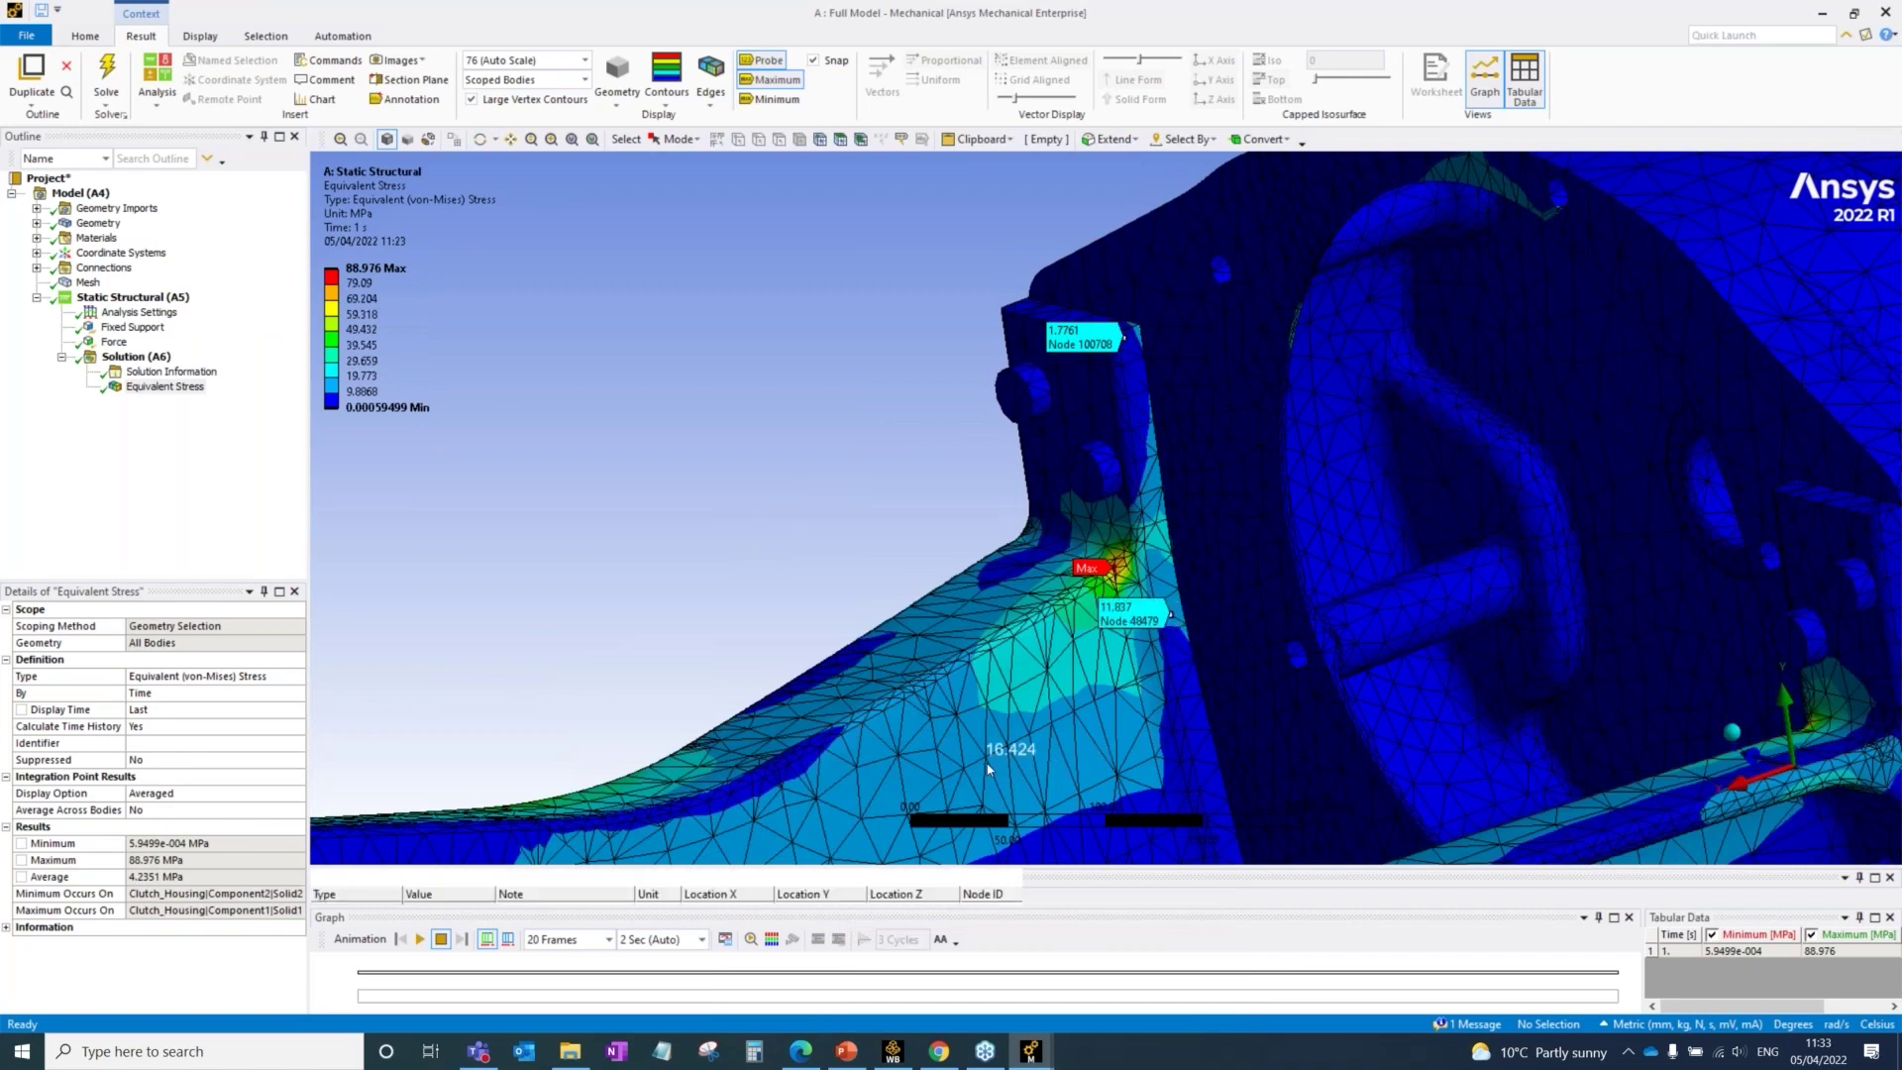
ctrl+middle_drag(975, 724, 941, 605)
click(937, 701)
click(903, 570)
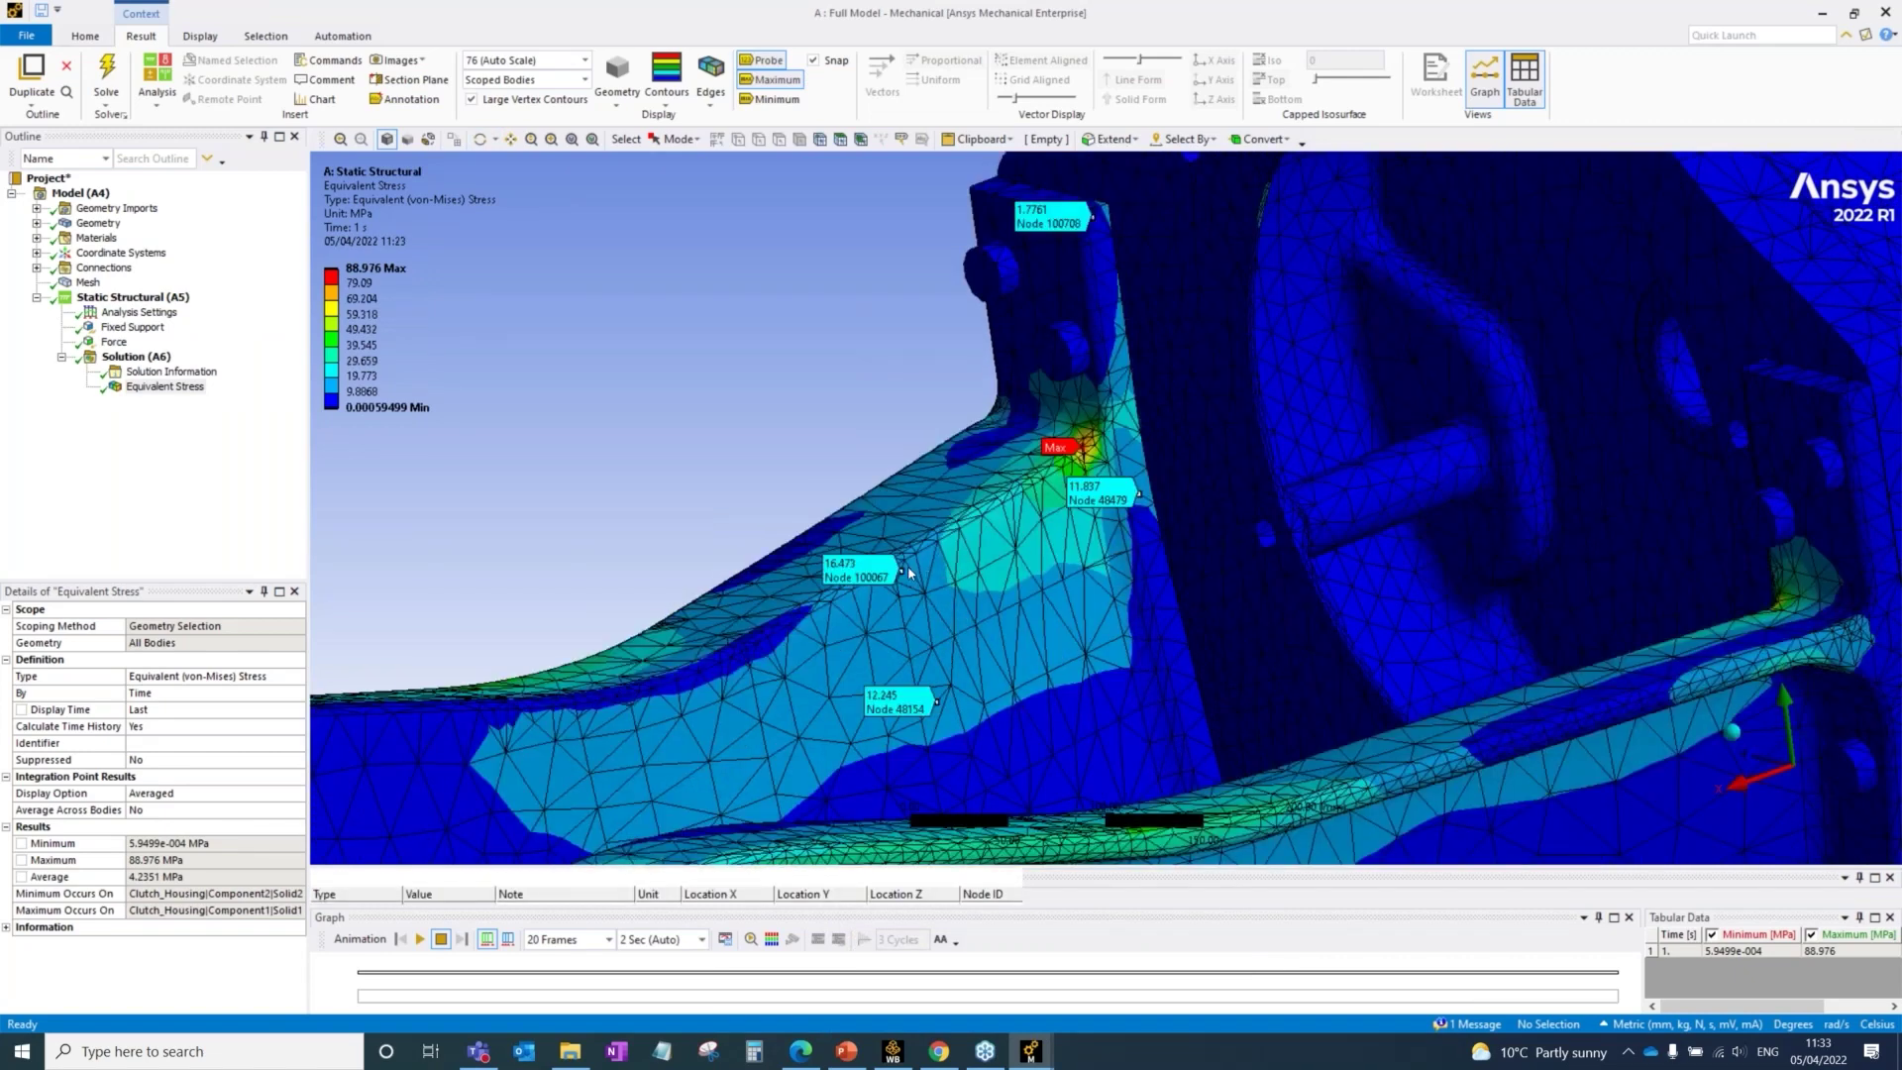
click(825, 533)
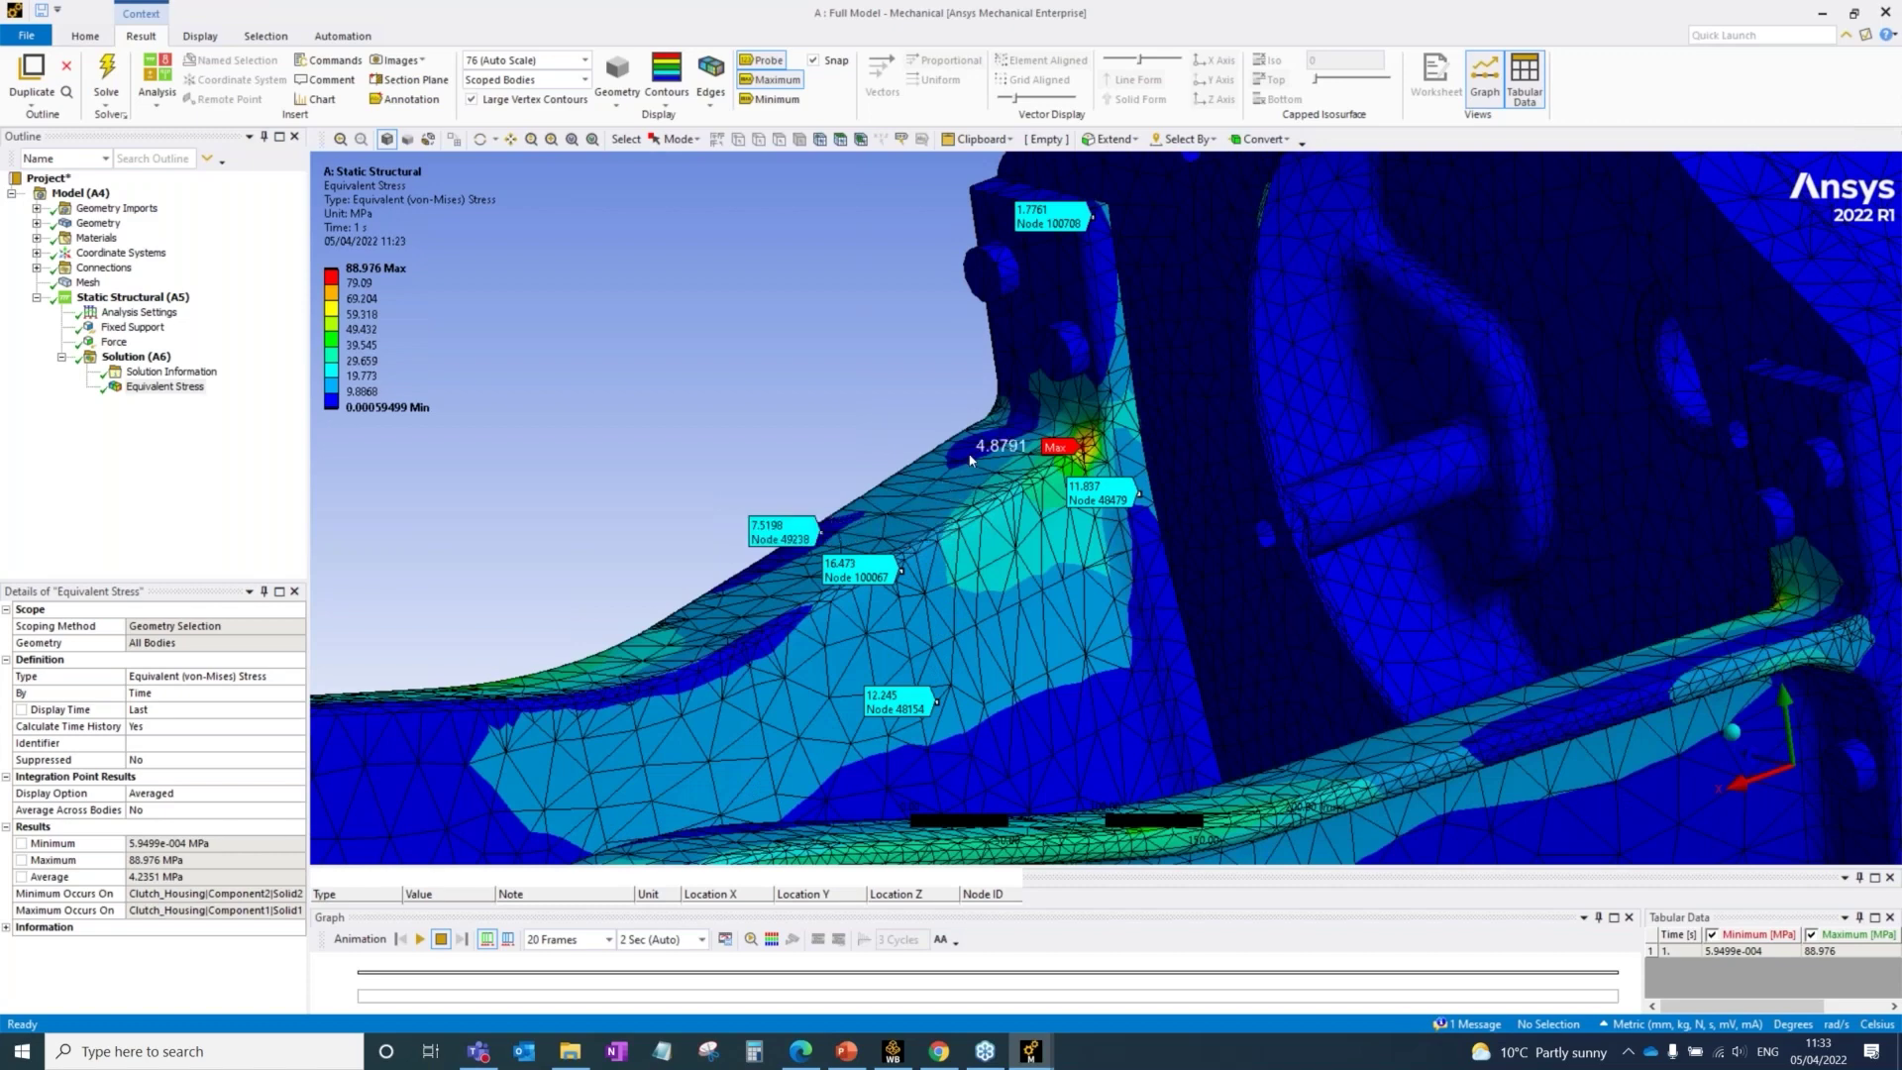
Step: Compare the probed boundary stresses between the Full Model and the Submodel window preview
ctrl+middle_drag(970, 457, 976, 488)
scroll(972, 485, down, 1)
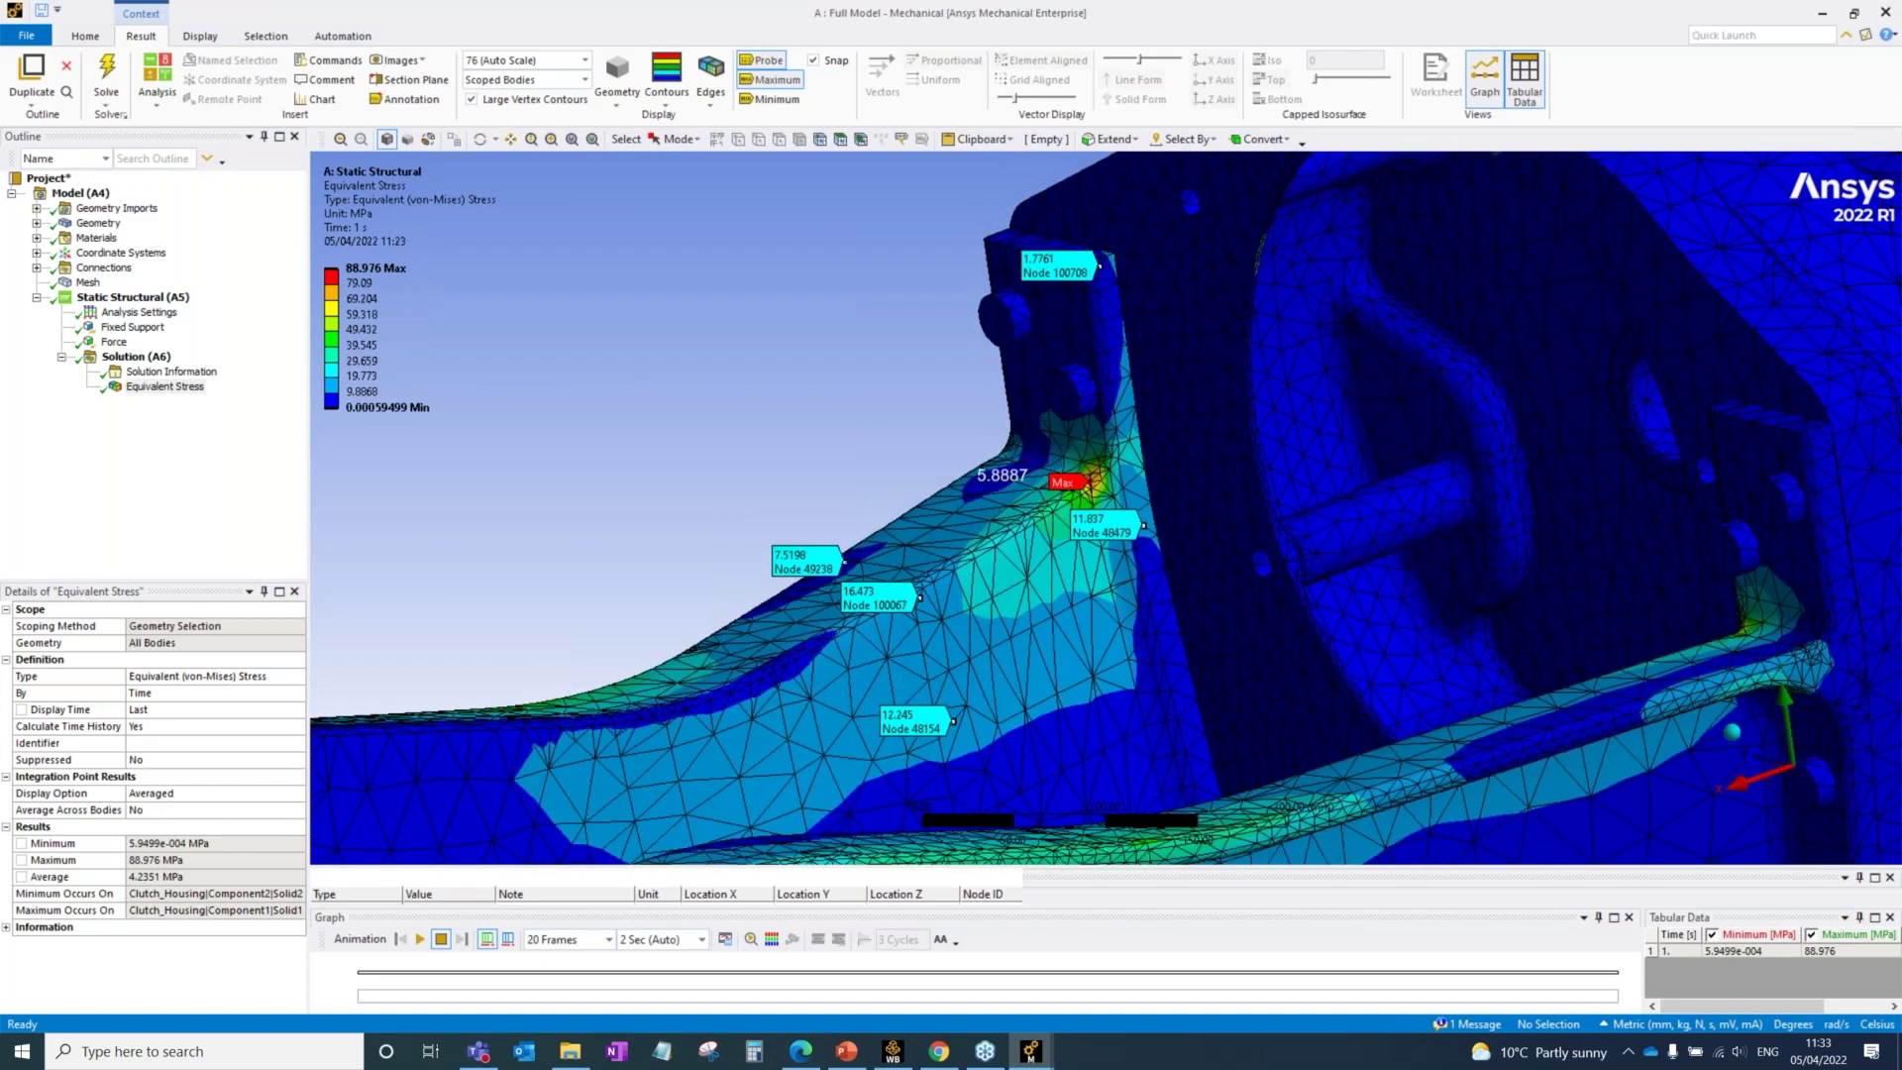
scroll(1000, 483, down, 1)
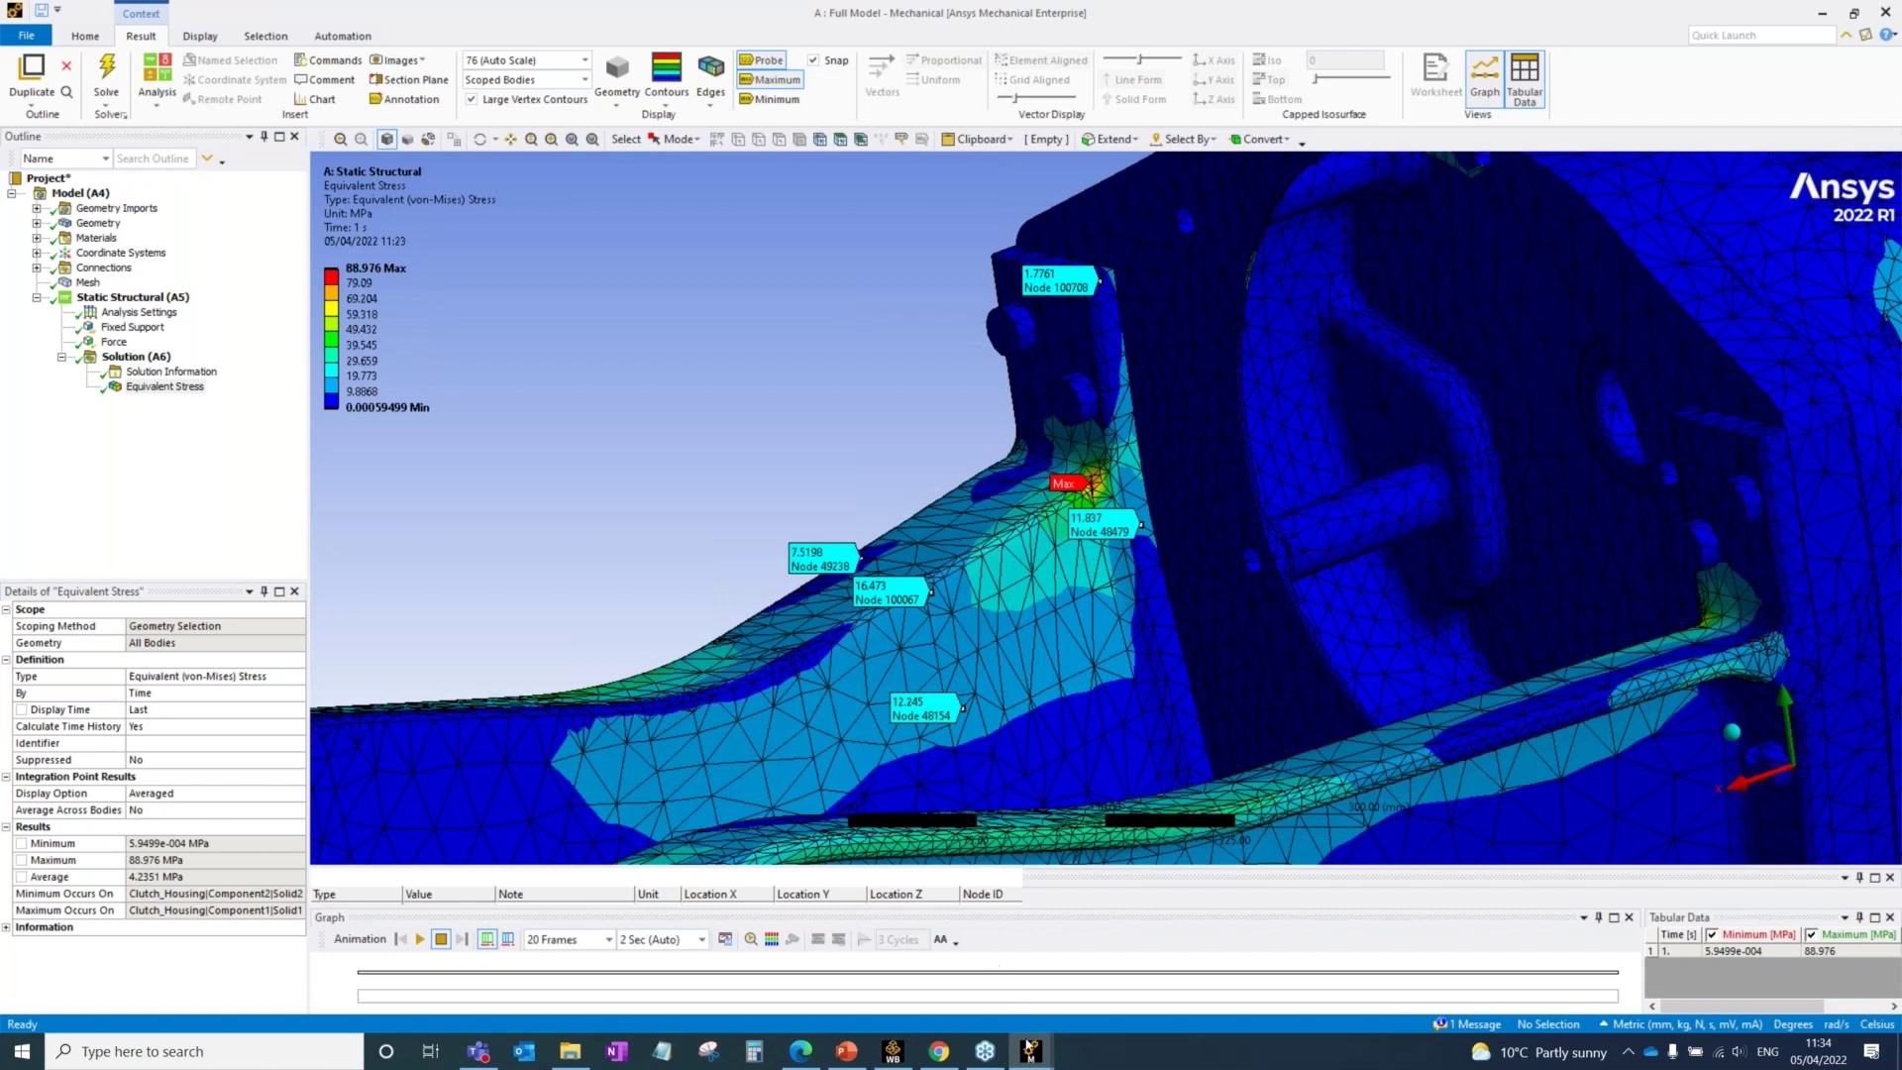
mouse_move(1030, 1050)
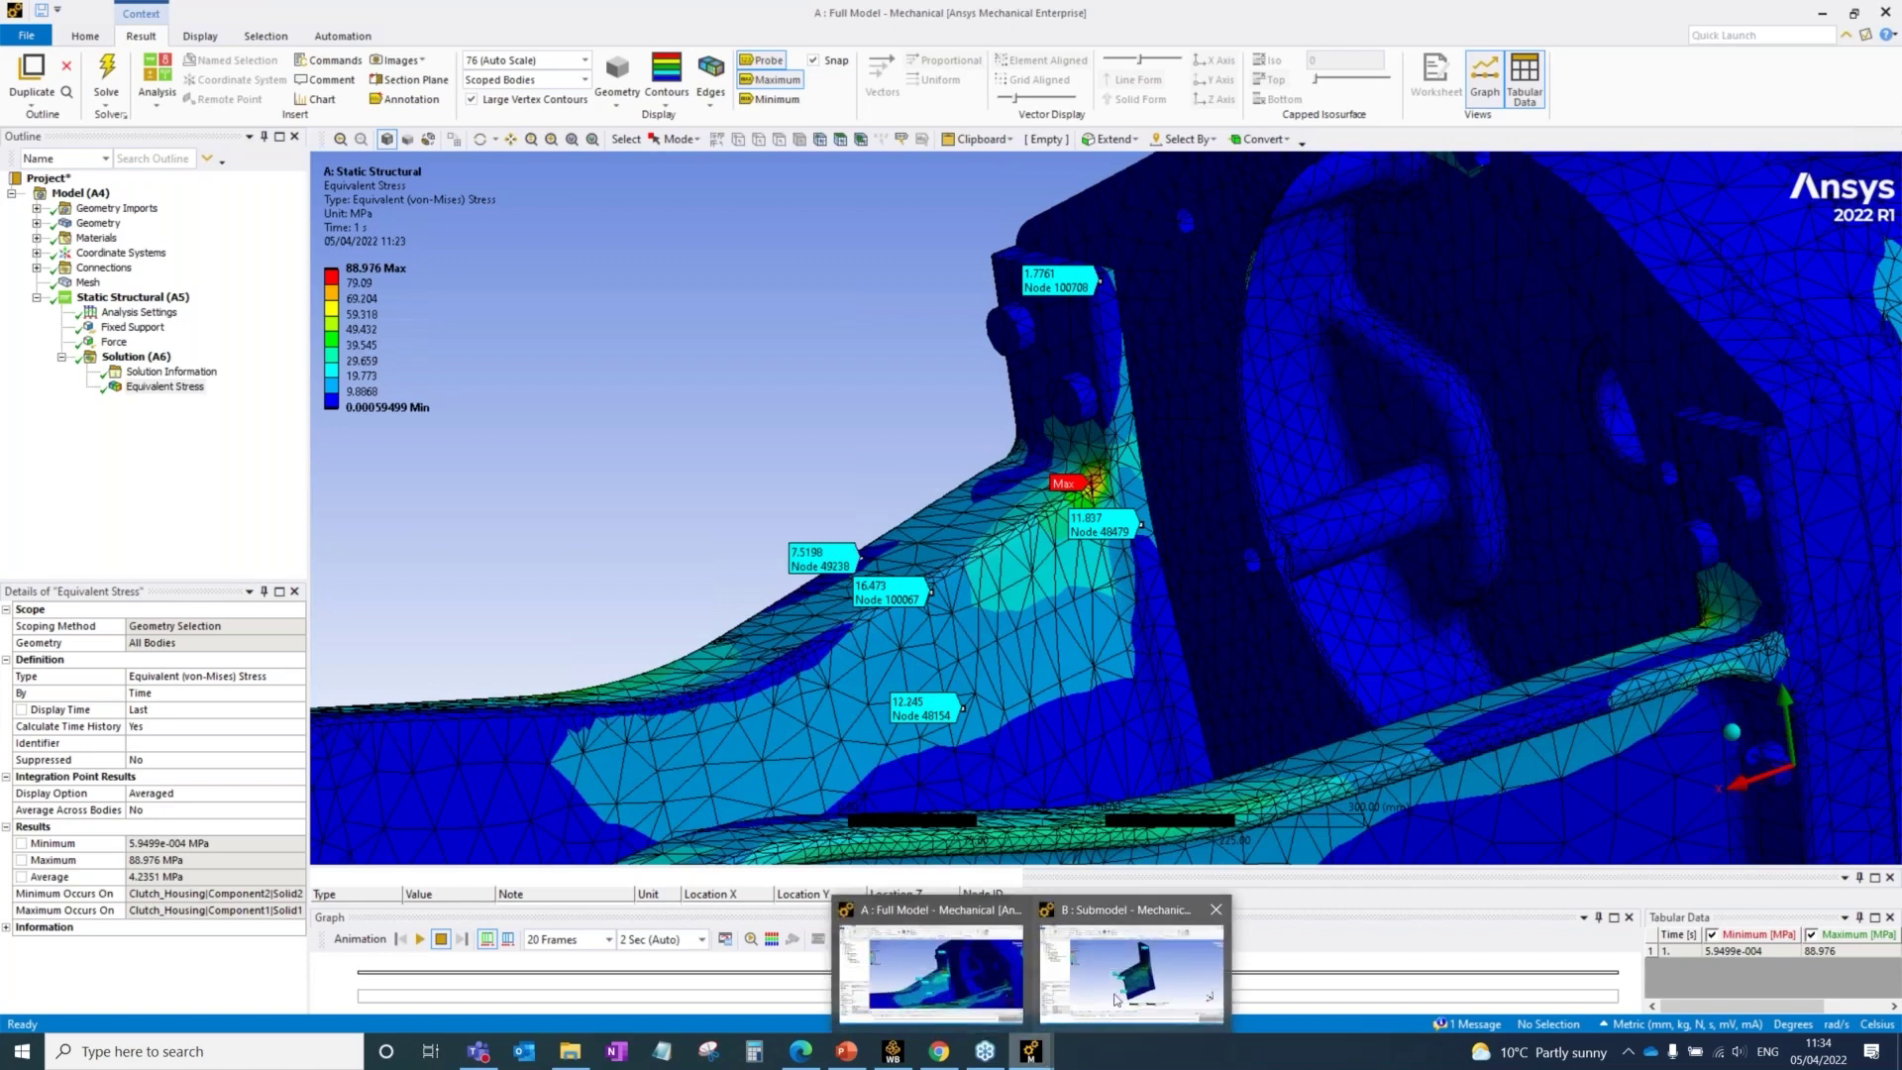
mouse_move(1140, 970)
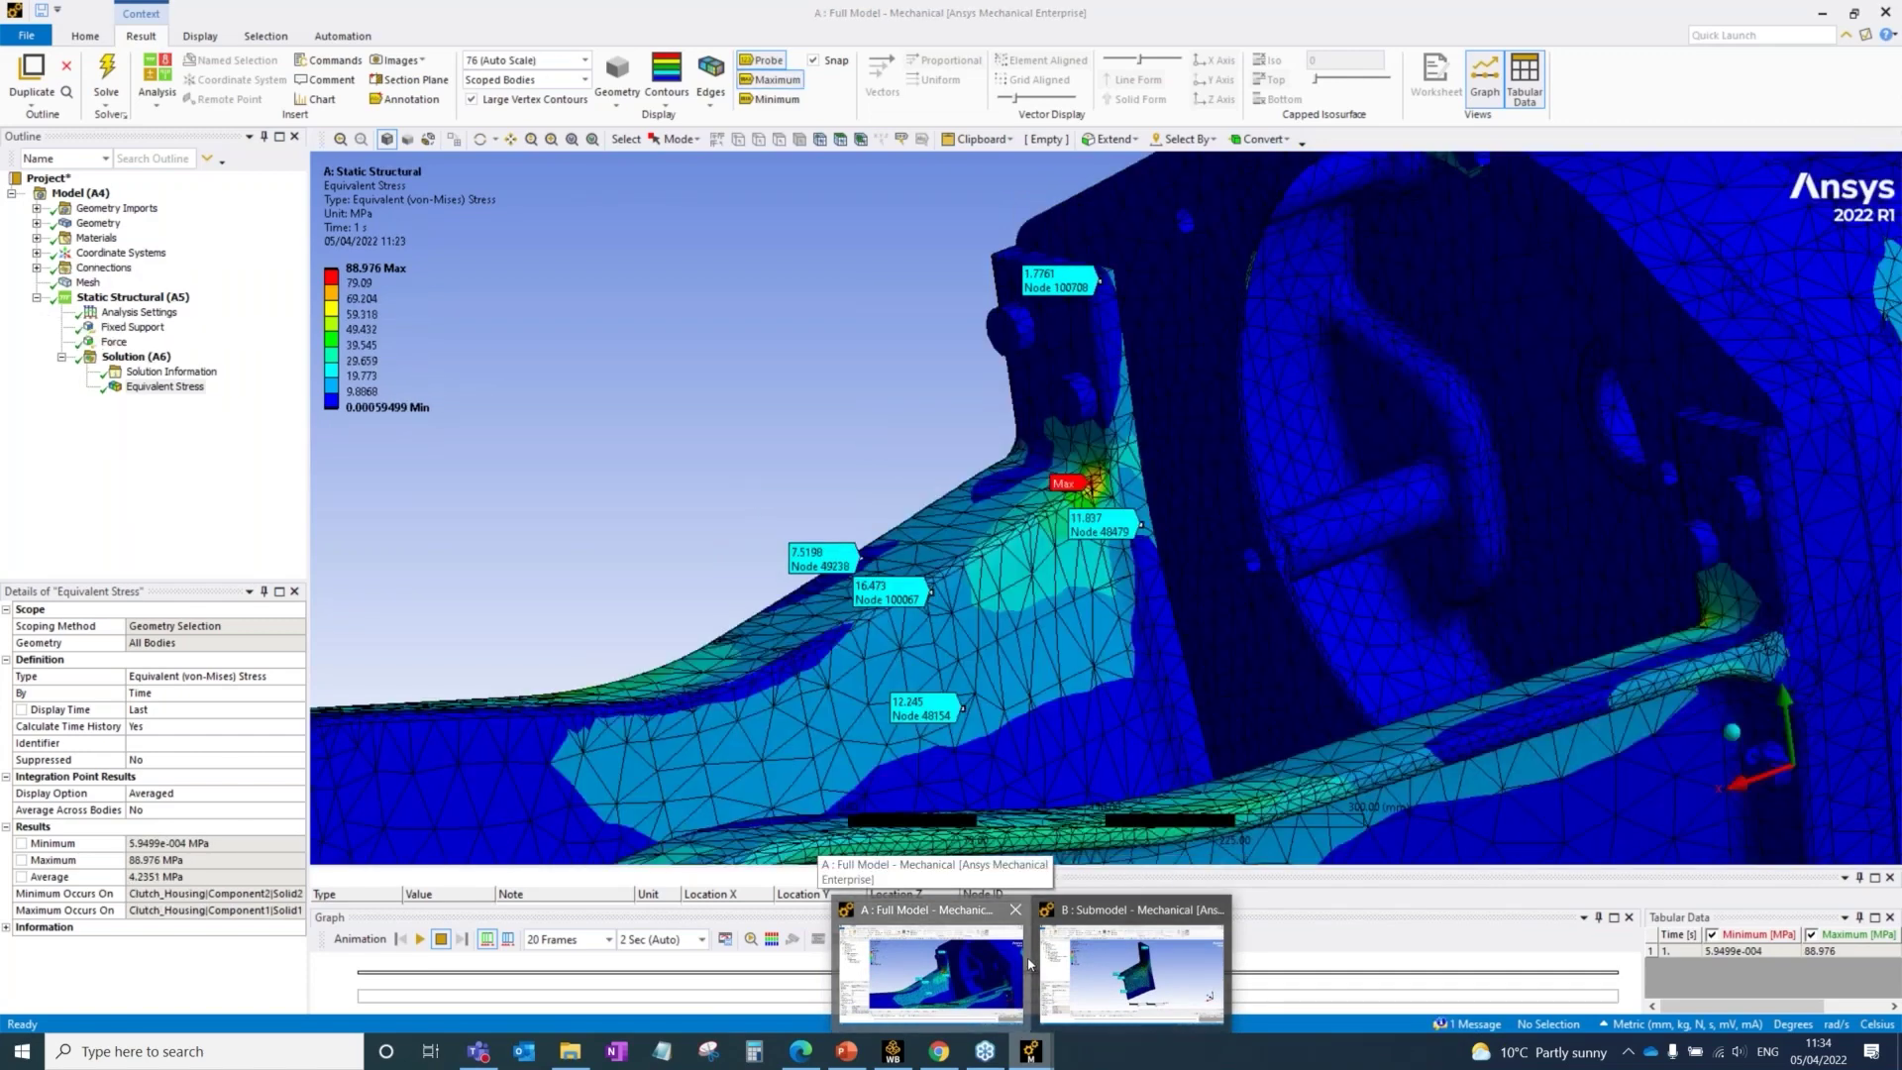
click(931, 970)
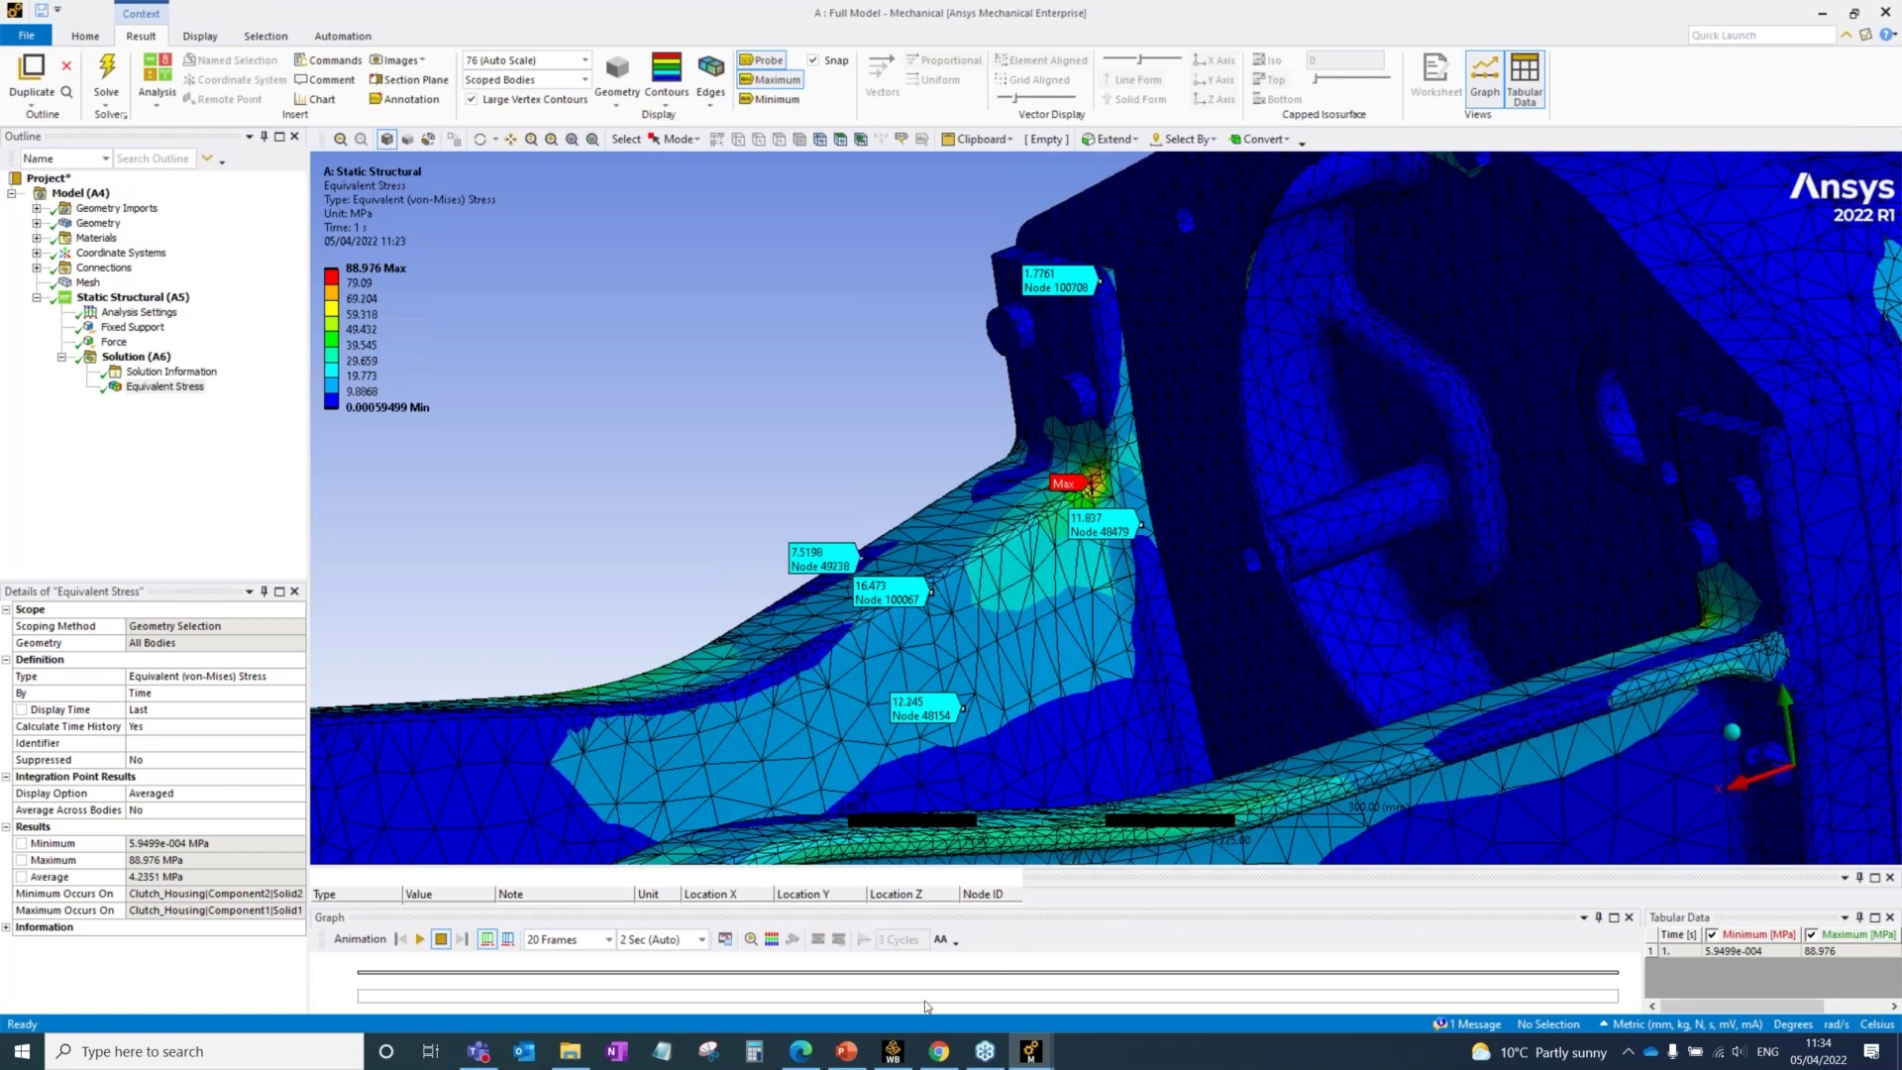
Step: Switch to the PowerPoint presentation and start the slide show from the Demonstration slide
click(851, 1062)
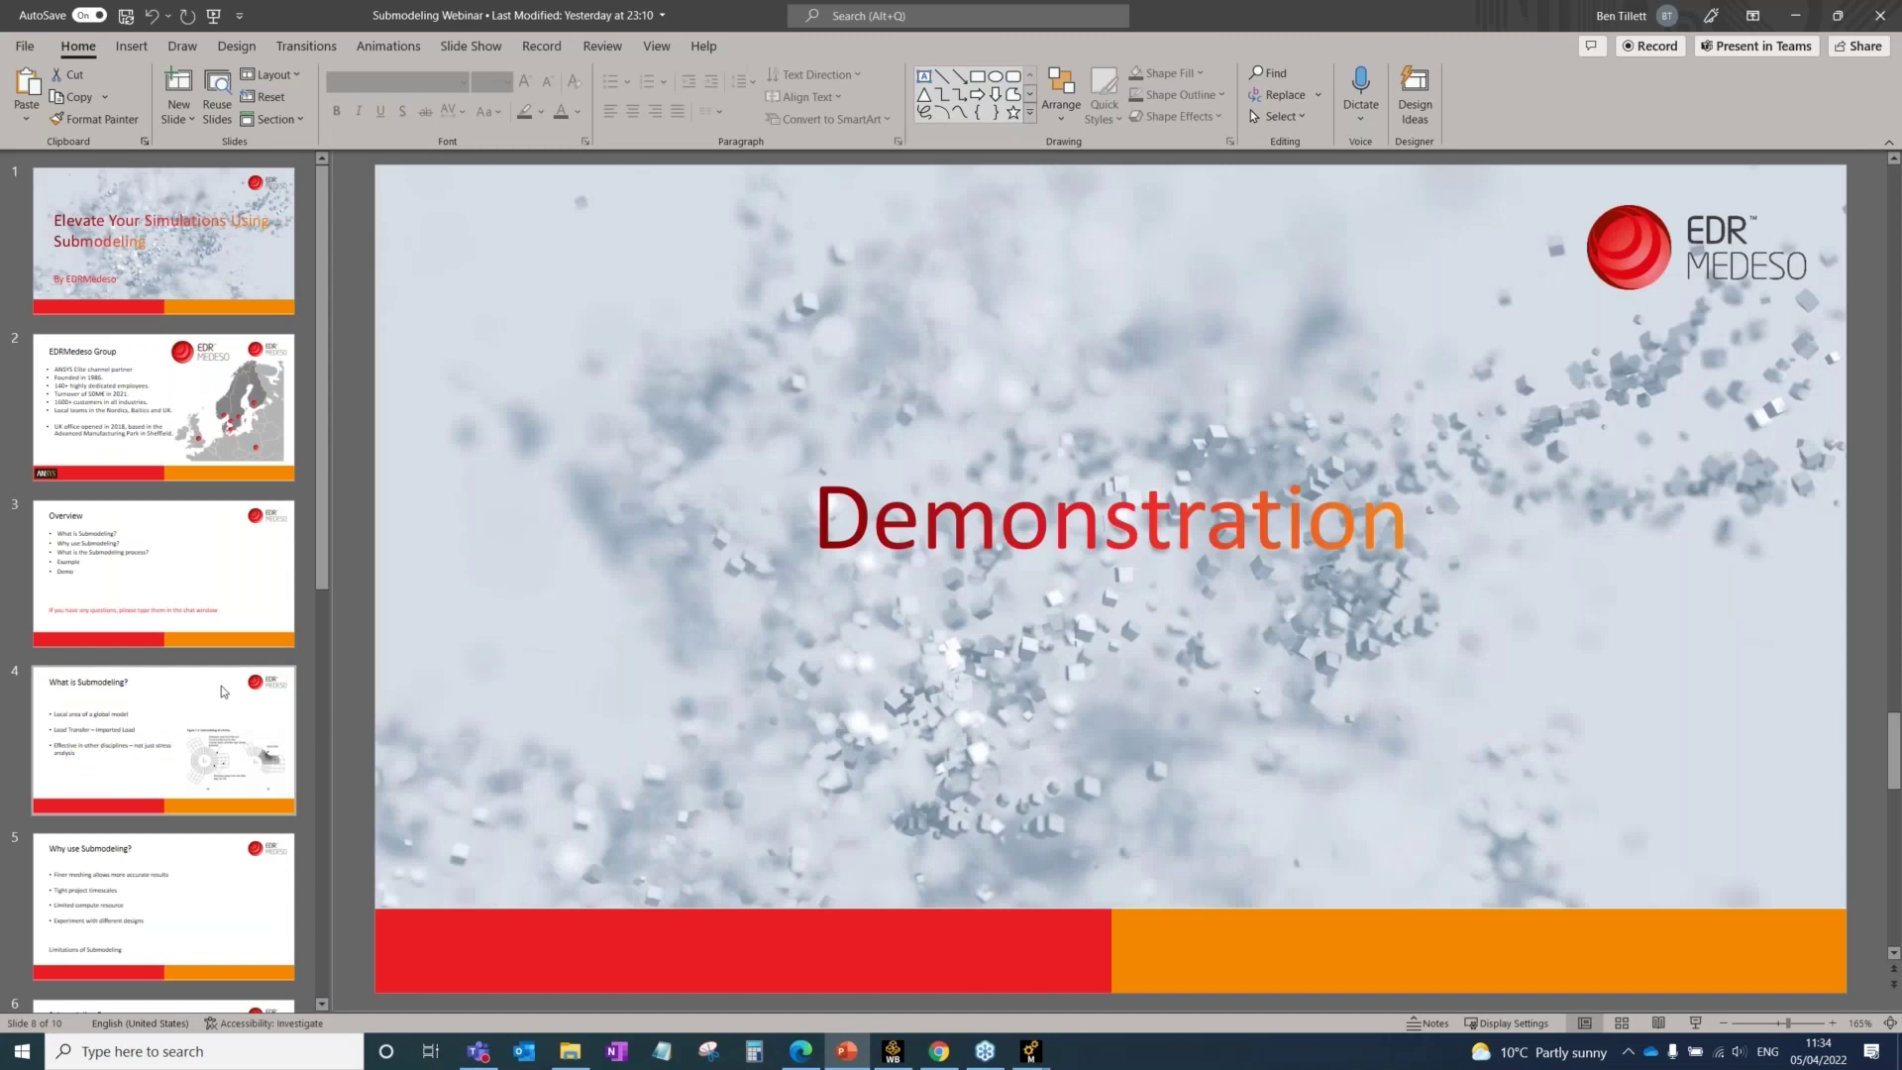
scroll(226, 696, down, 5)
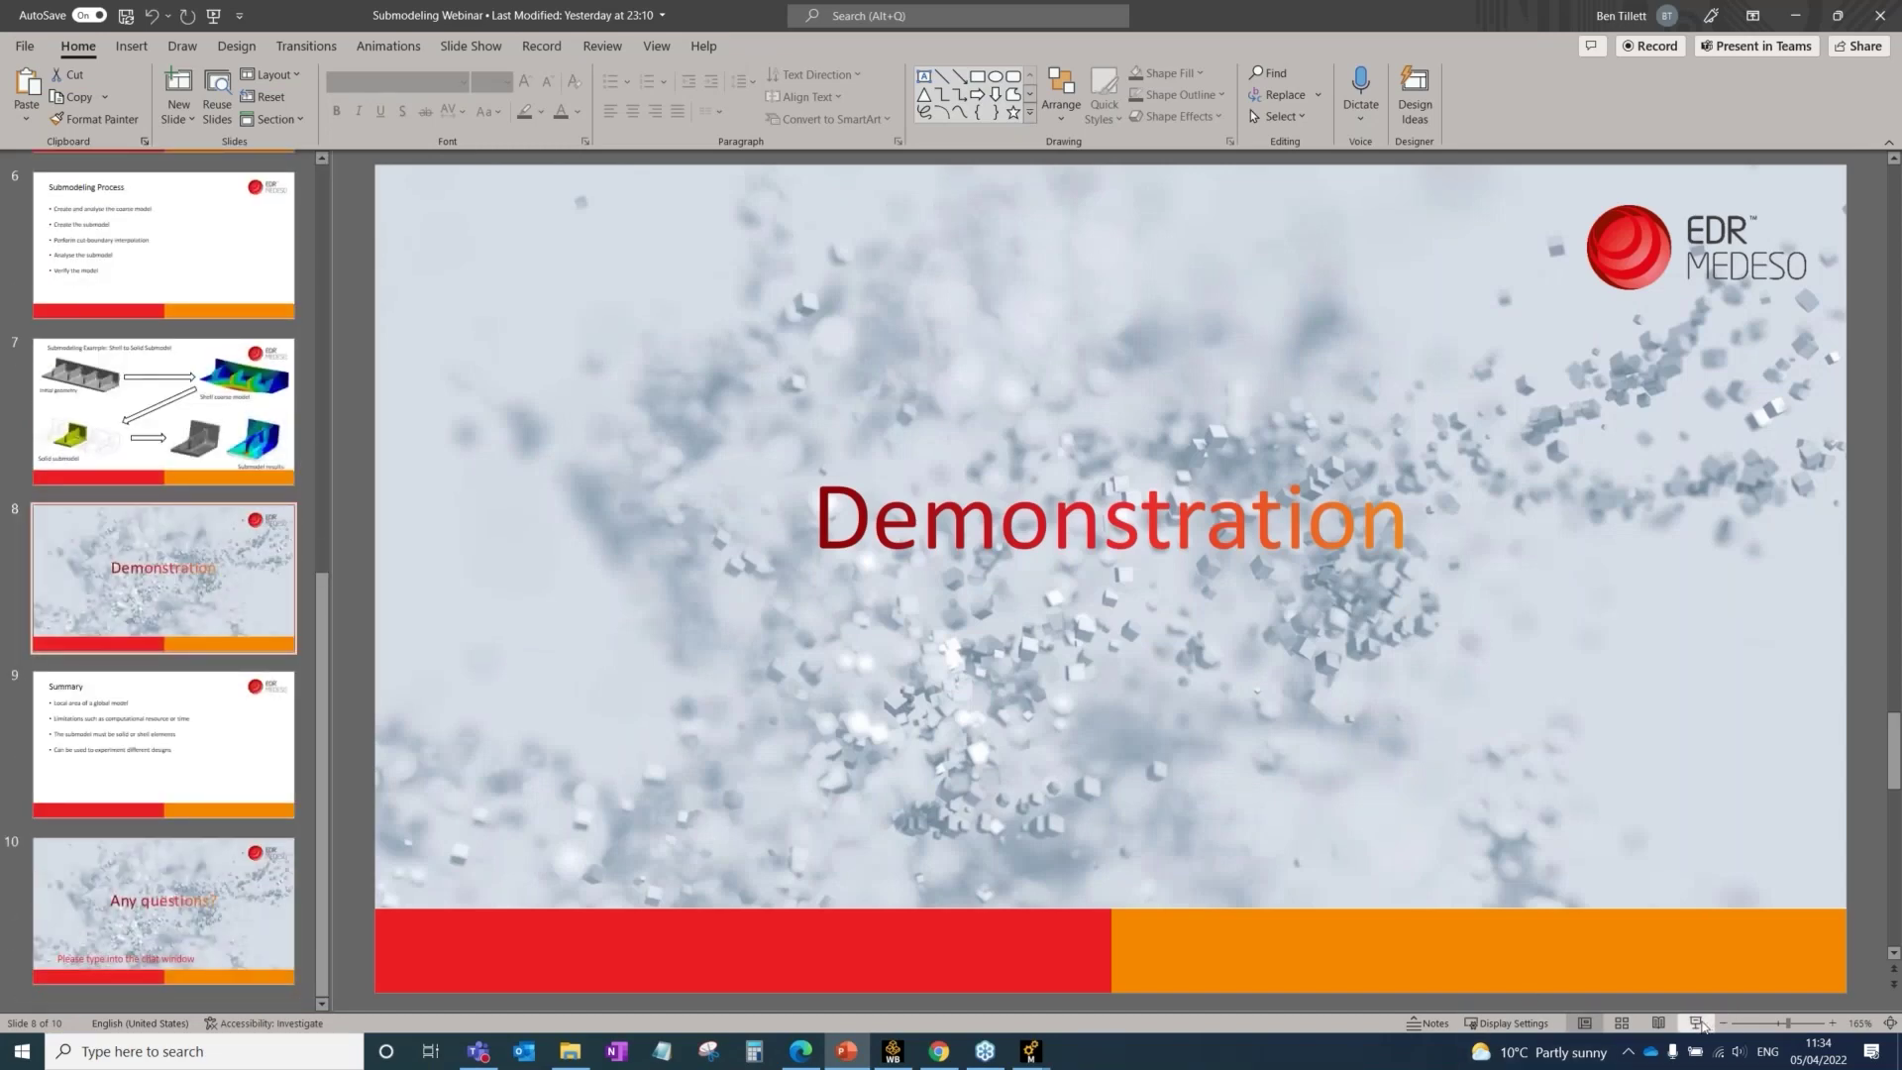
click(1696, 1023)
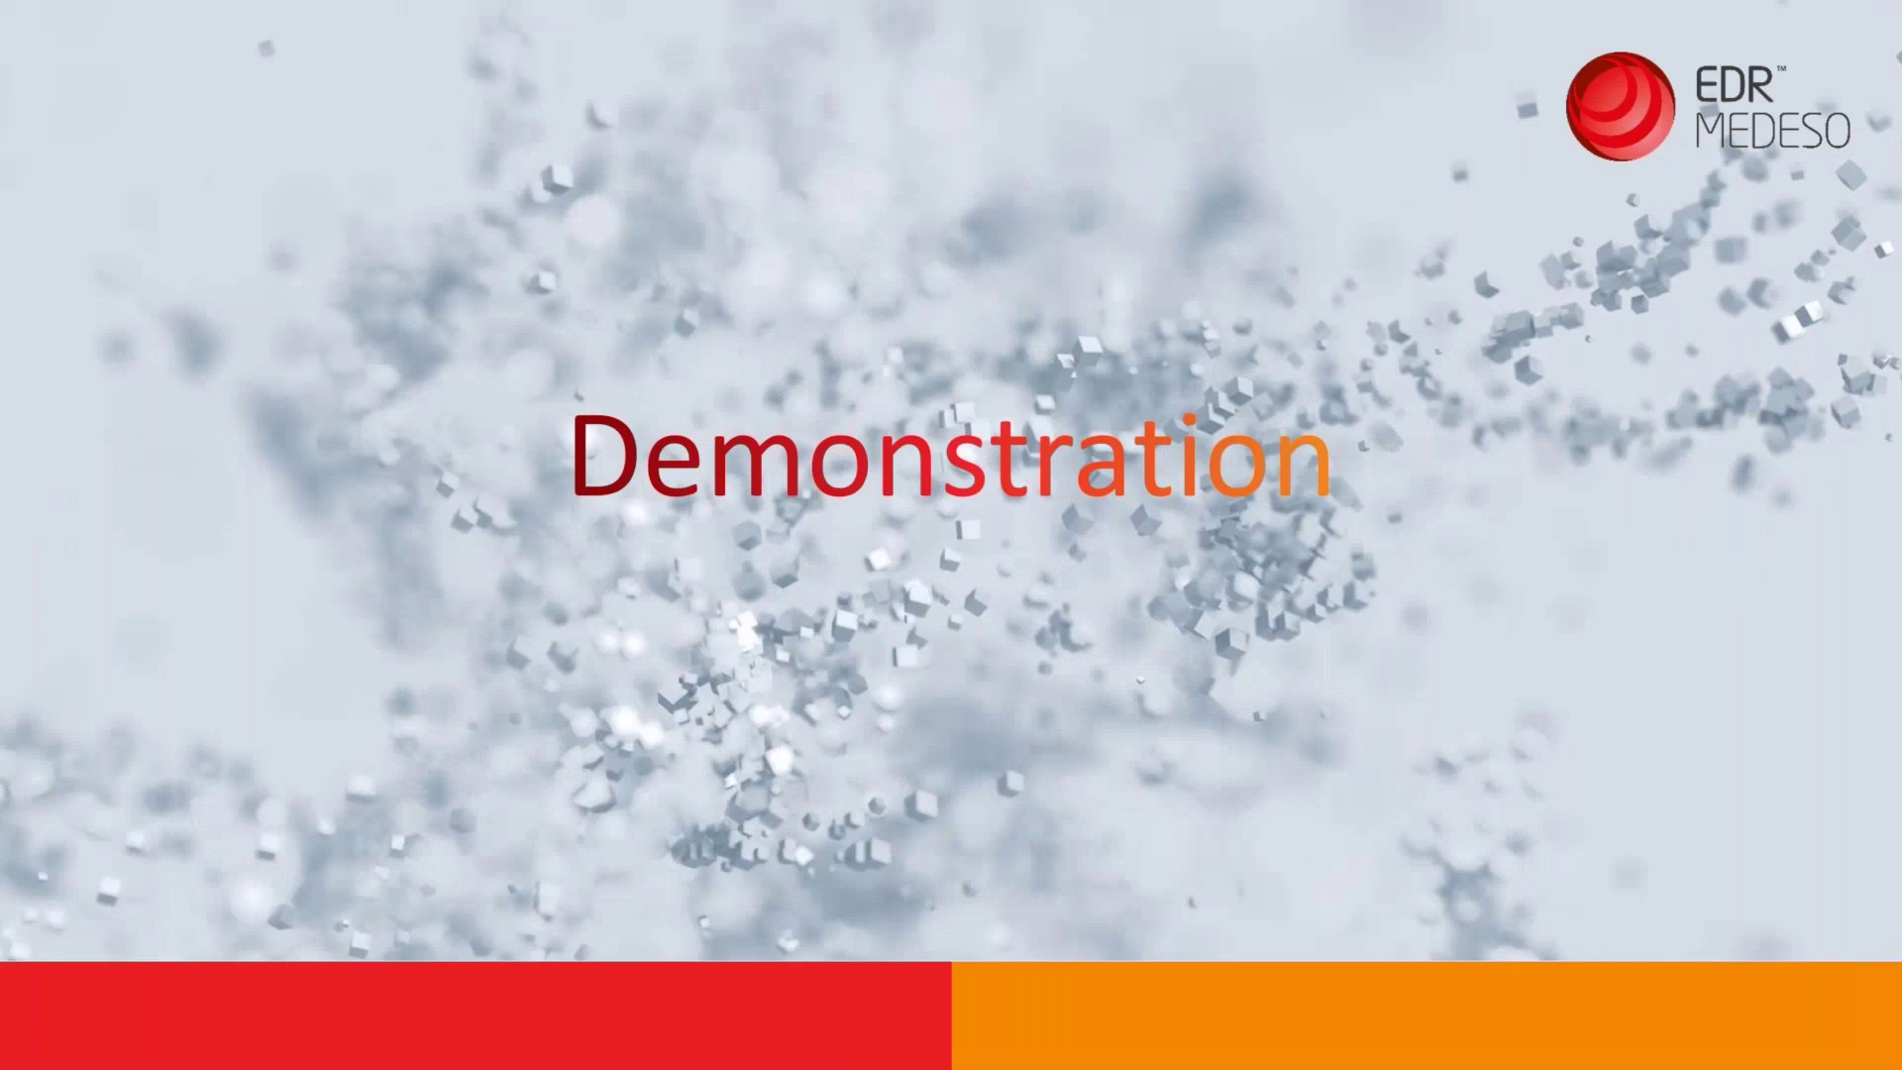